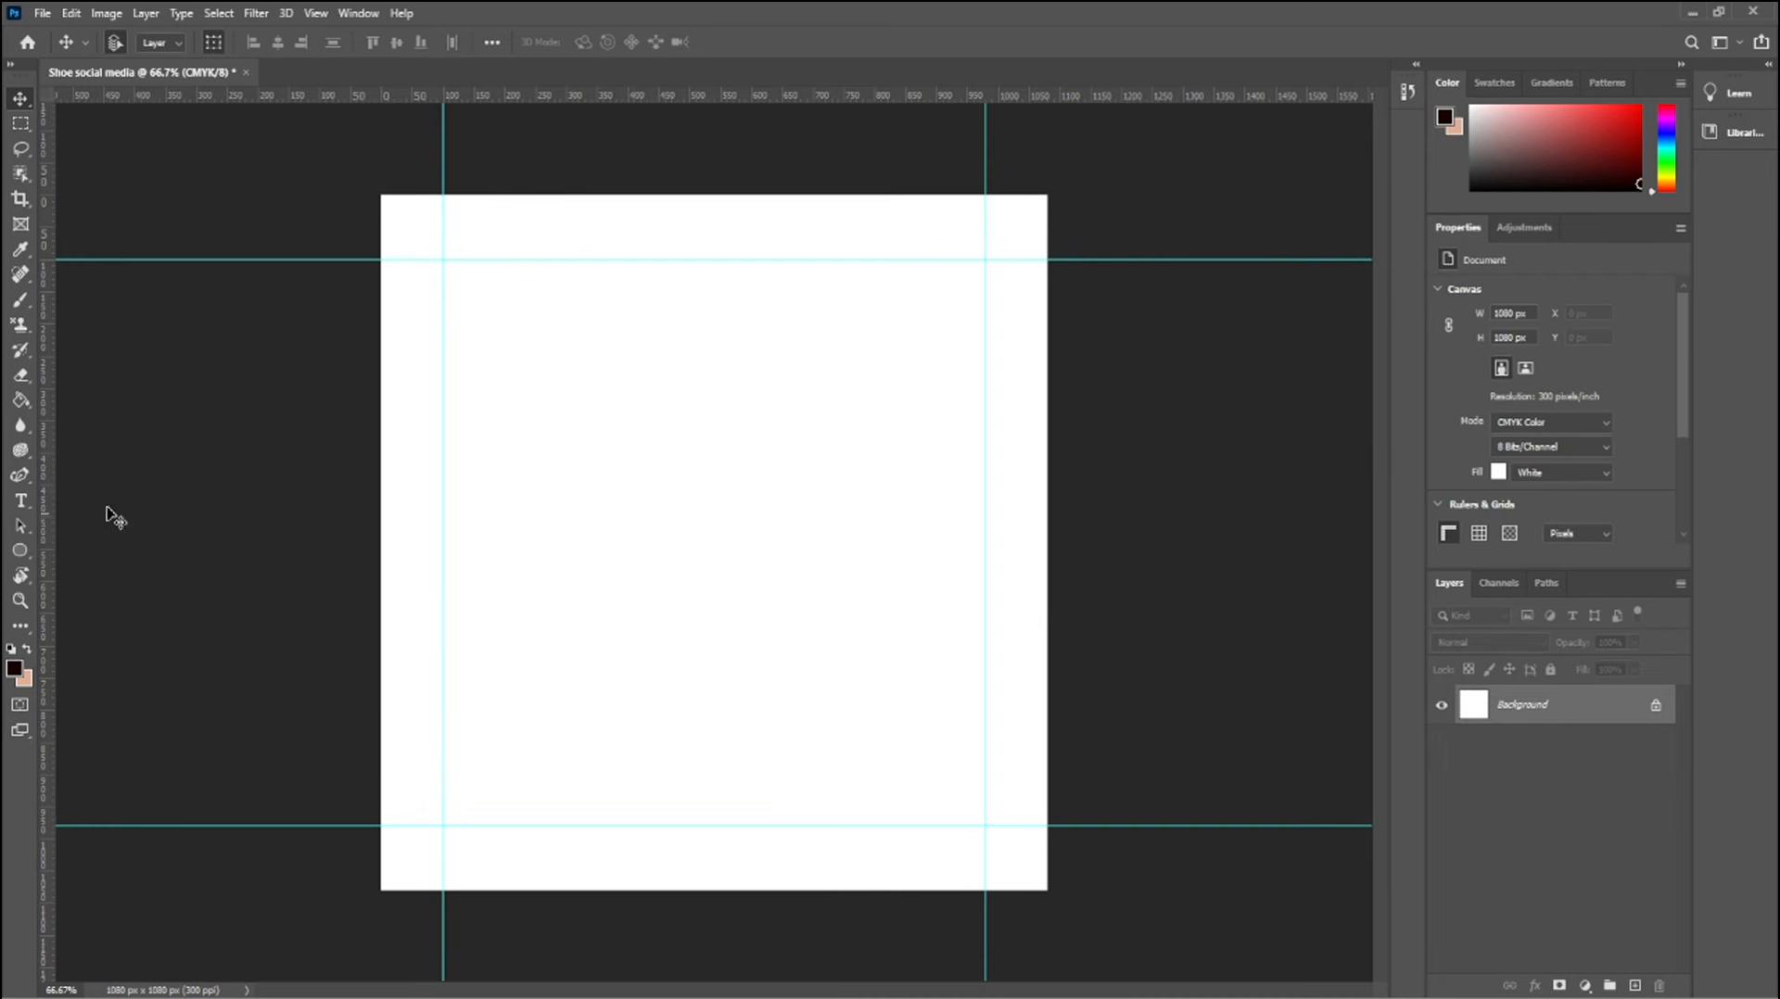
# Draw a full-width rectangle about 1083 by 370 px across the top part of the canvas
pyautogui.click(20, 551)
pyautogui.click(82, 552)
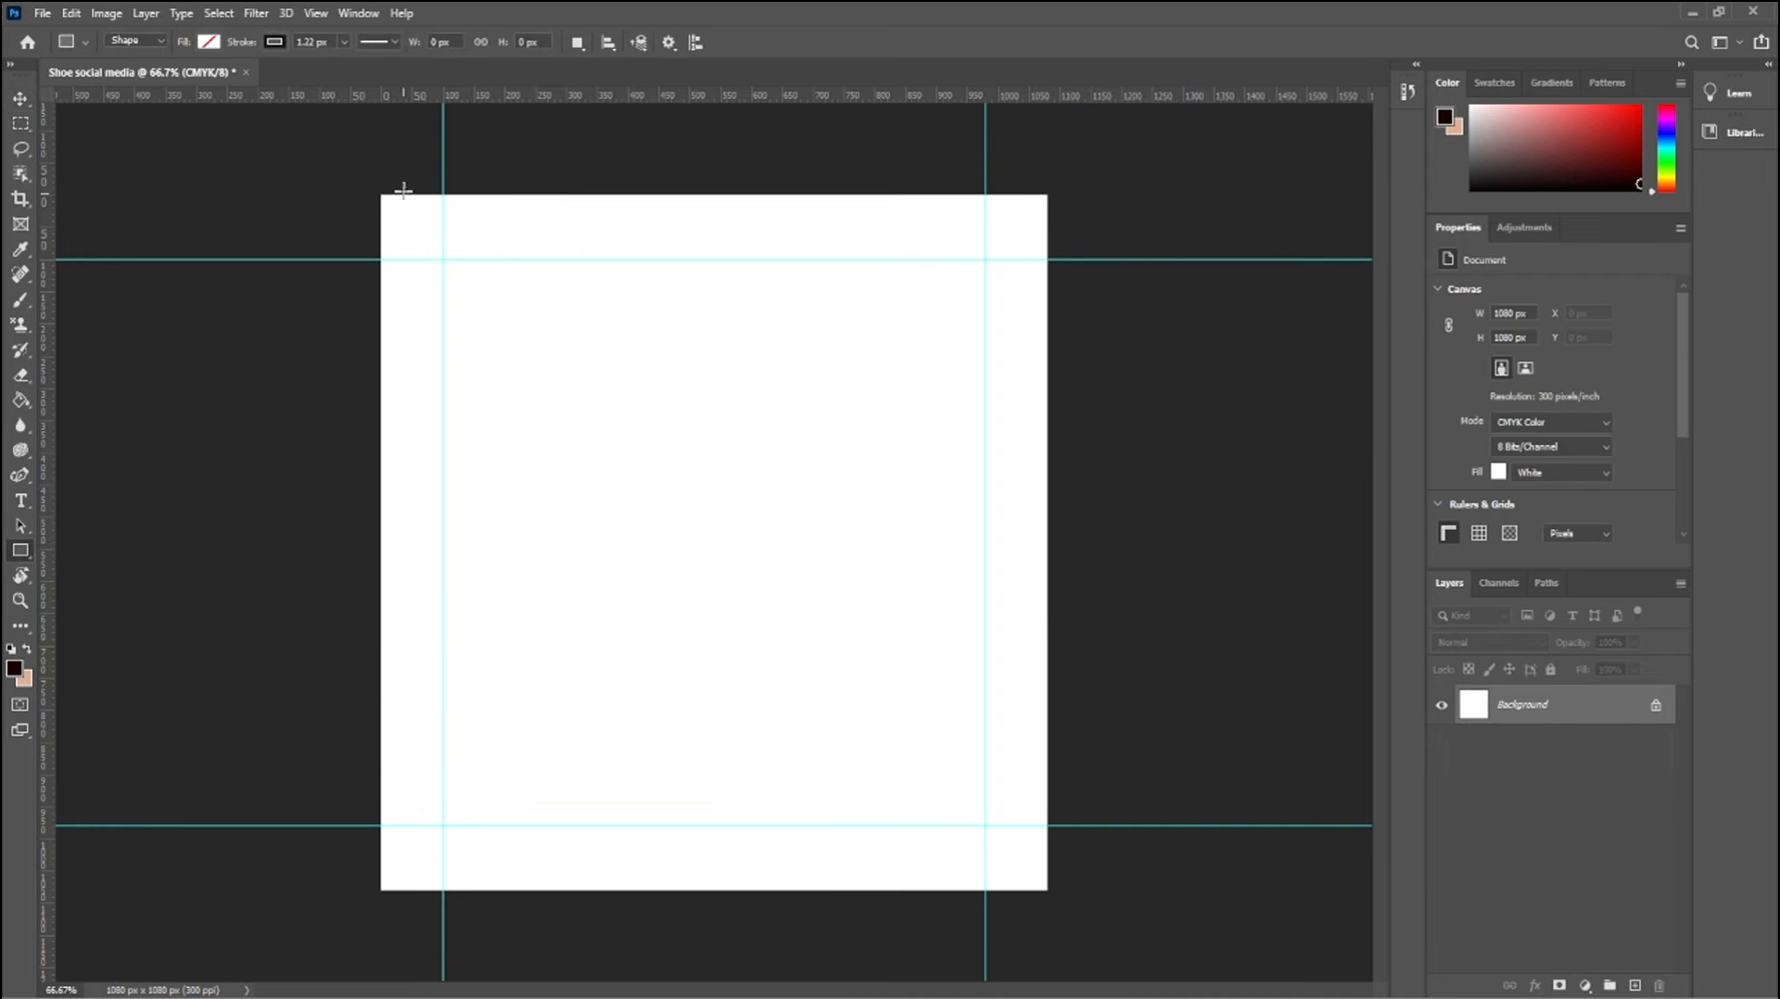
pyautogui.moveTo(381, 192); pyautogui.dragTo(1048, 431)
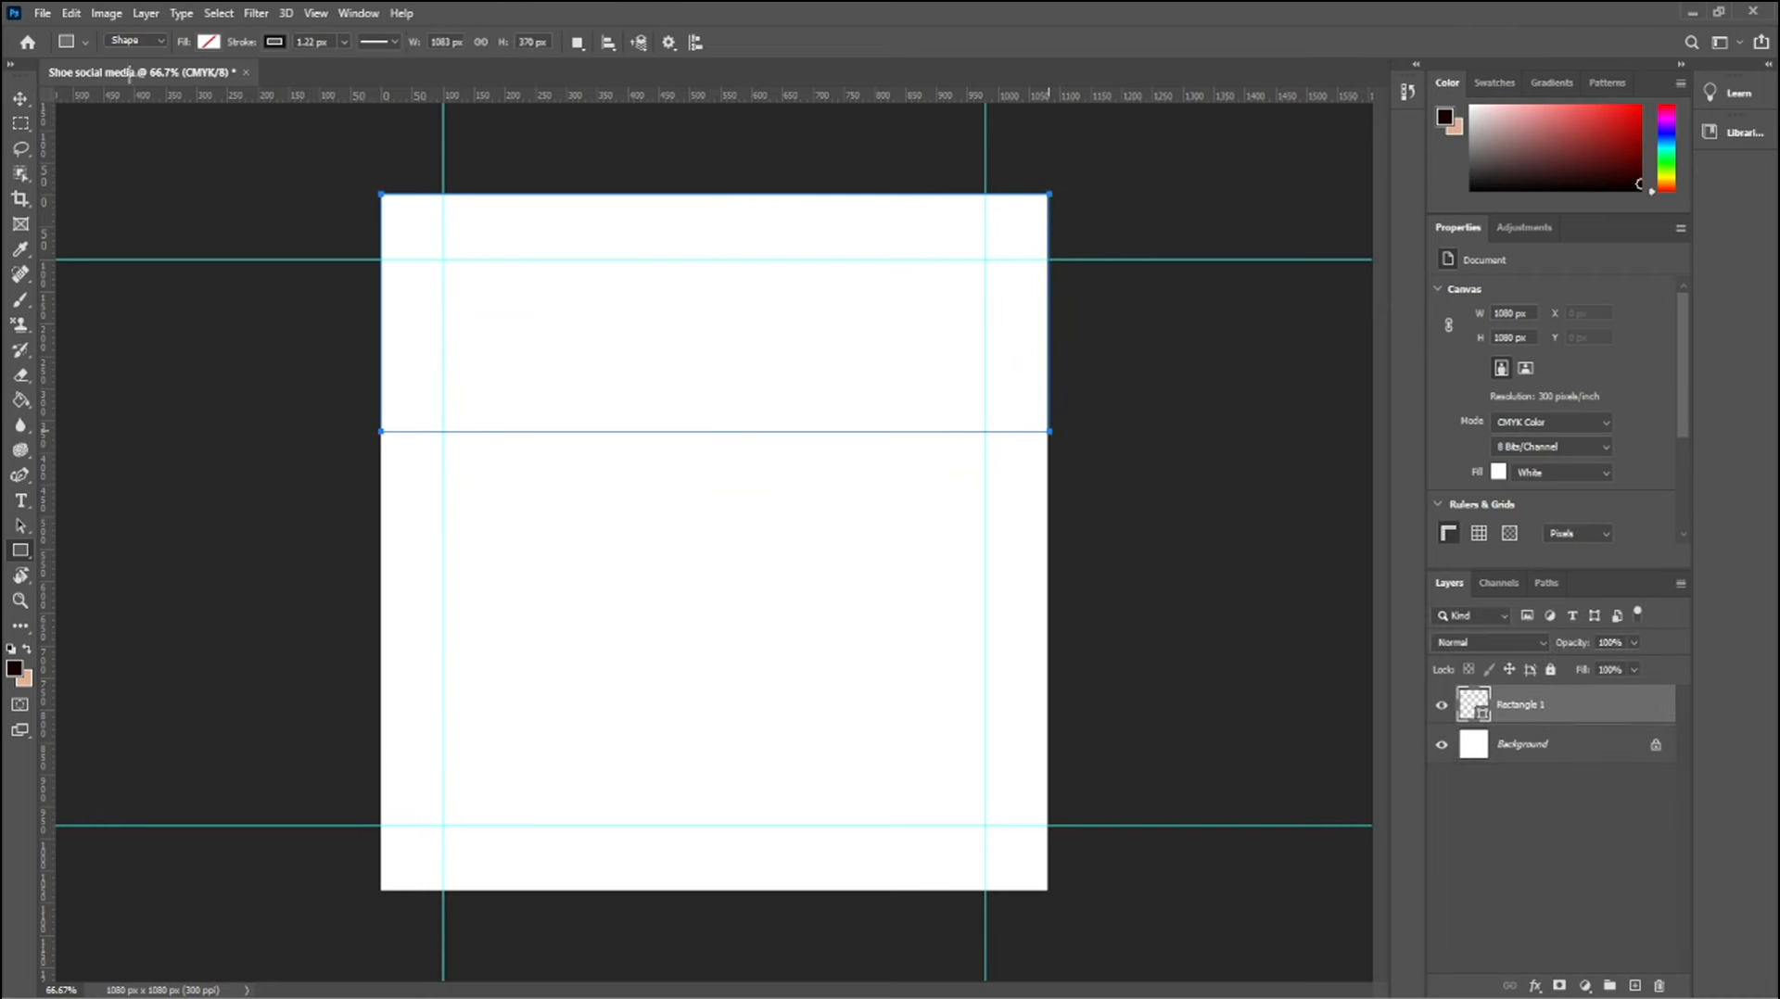
# Fill the upper rectangle with the recently used peach colour and remove its stroke
pyautogui.click(209, 42)
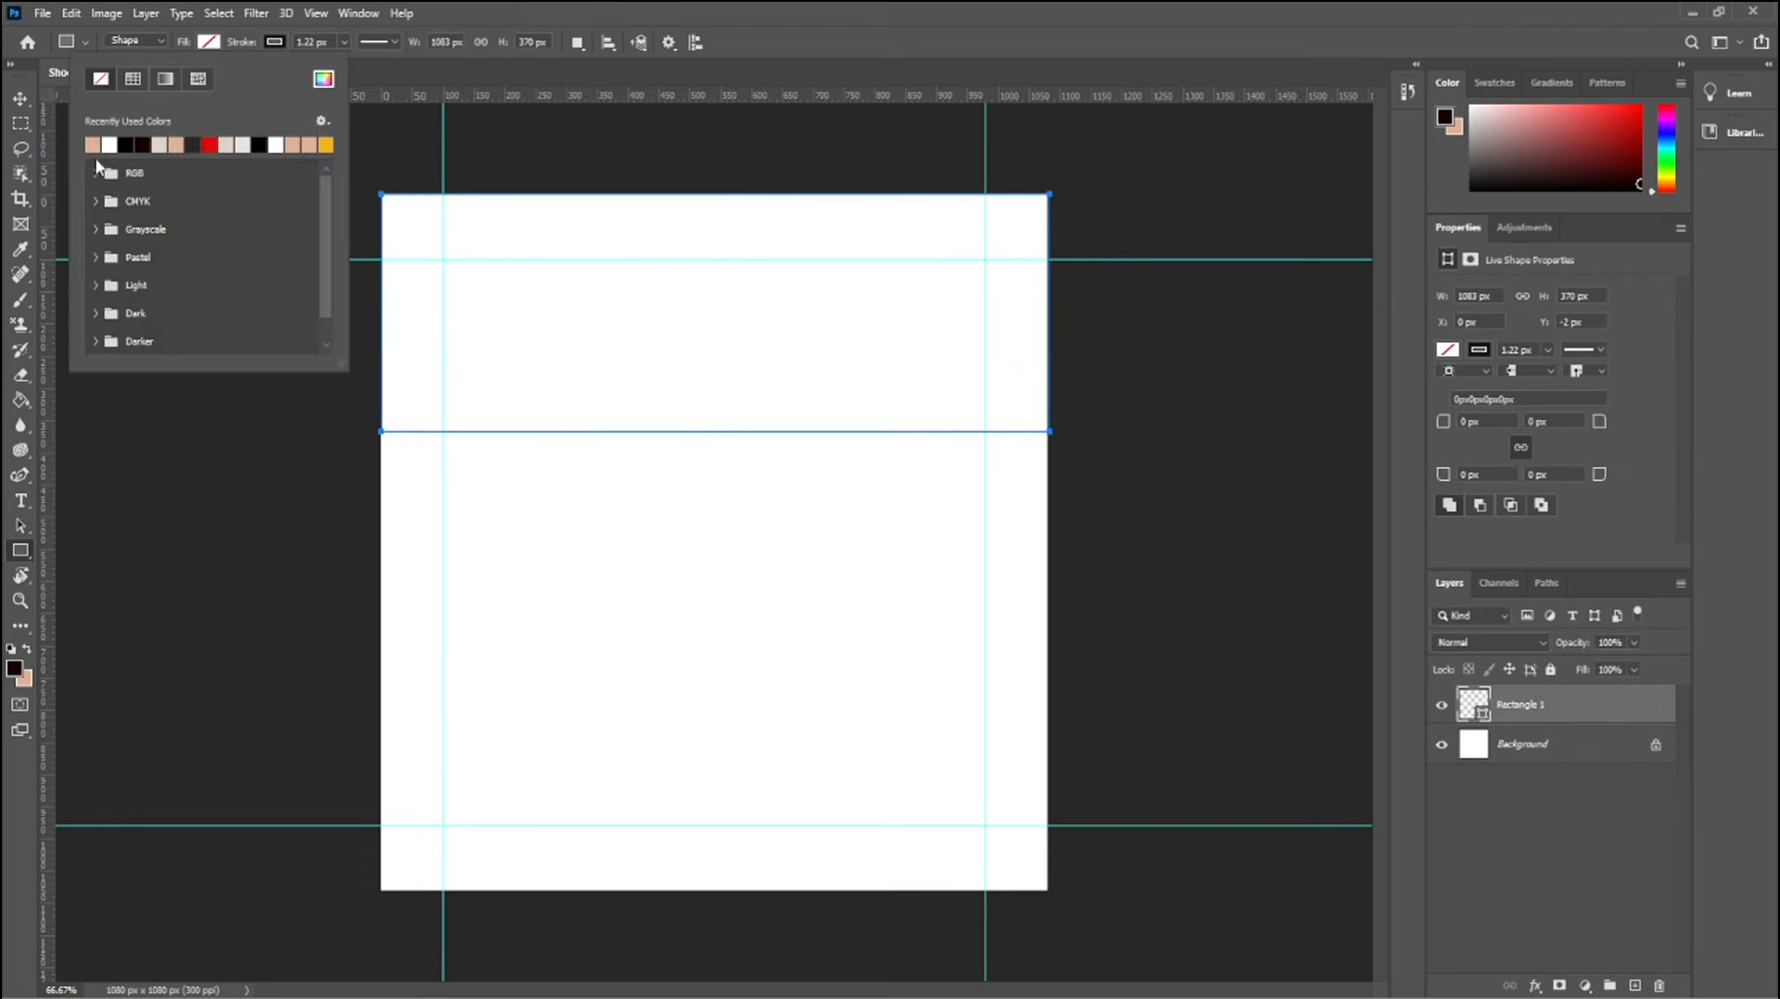
pyautogui.click(98, 139)
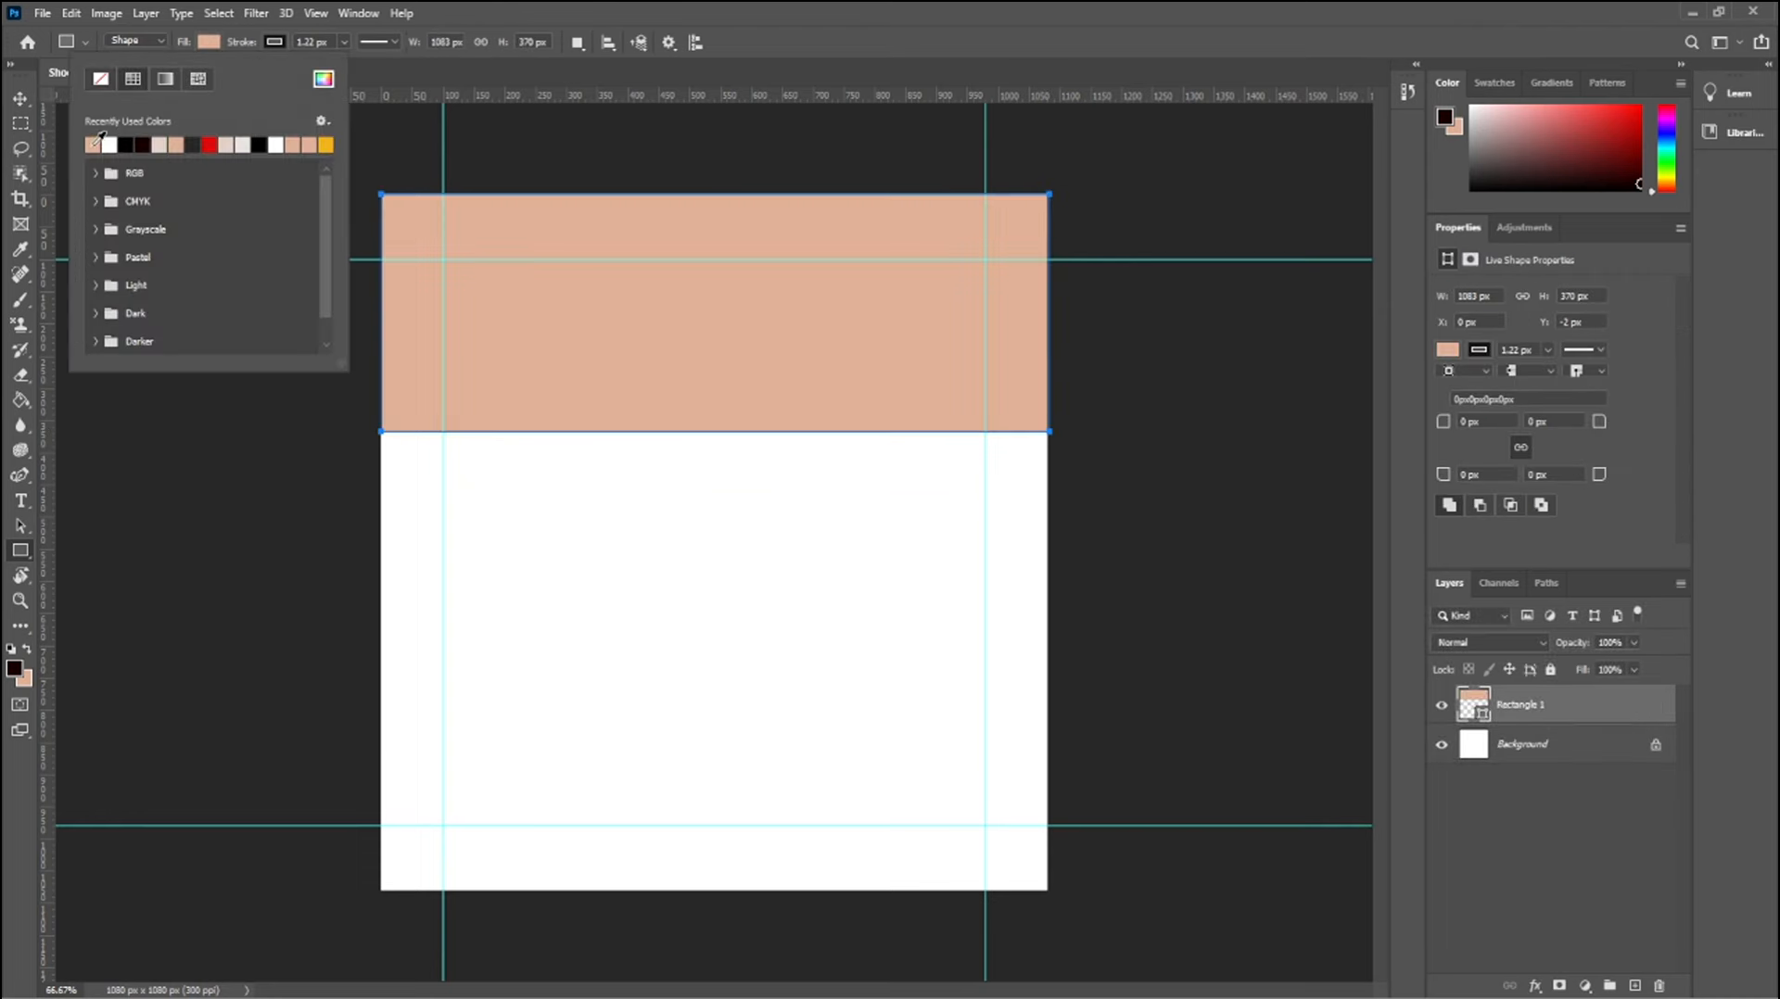
pyautogui.click(275, 44)
pyautogui.click(165, 82)
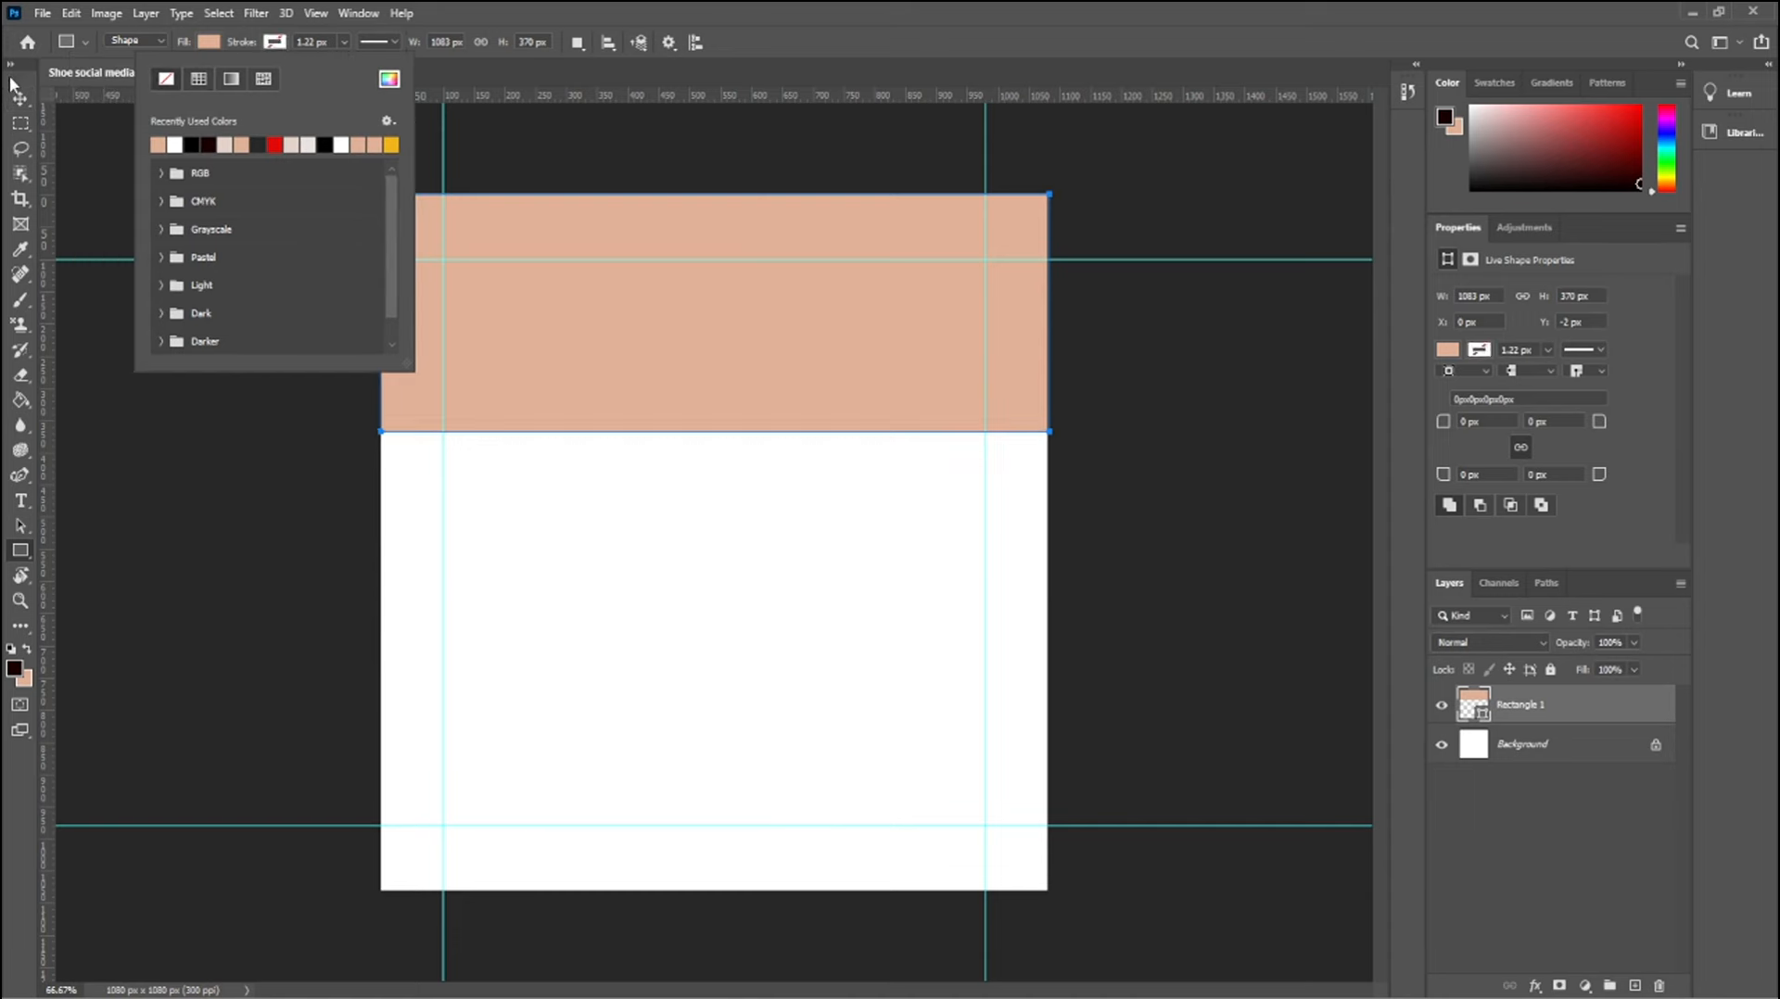
pyautogui.click(20, 99)
pyautogui.click(223, 199)
# Draw a second rectangle about 1085 by 712 px over the rest of the canvas and fill it with medium brown
pyautogui.click(21, 551)
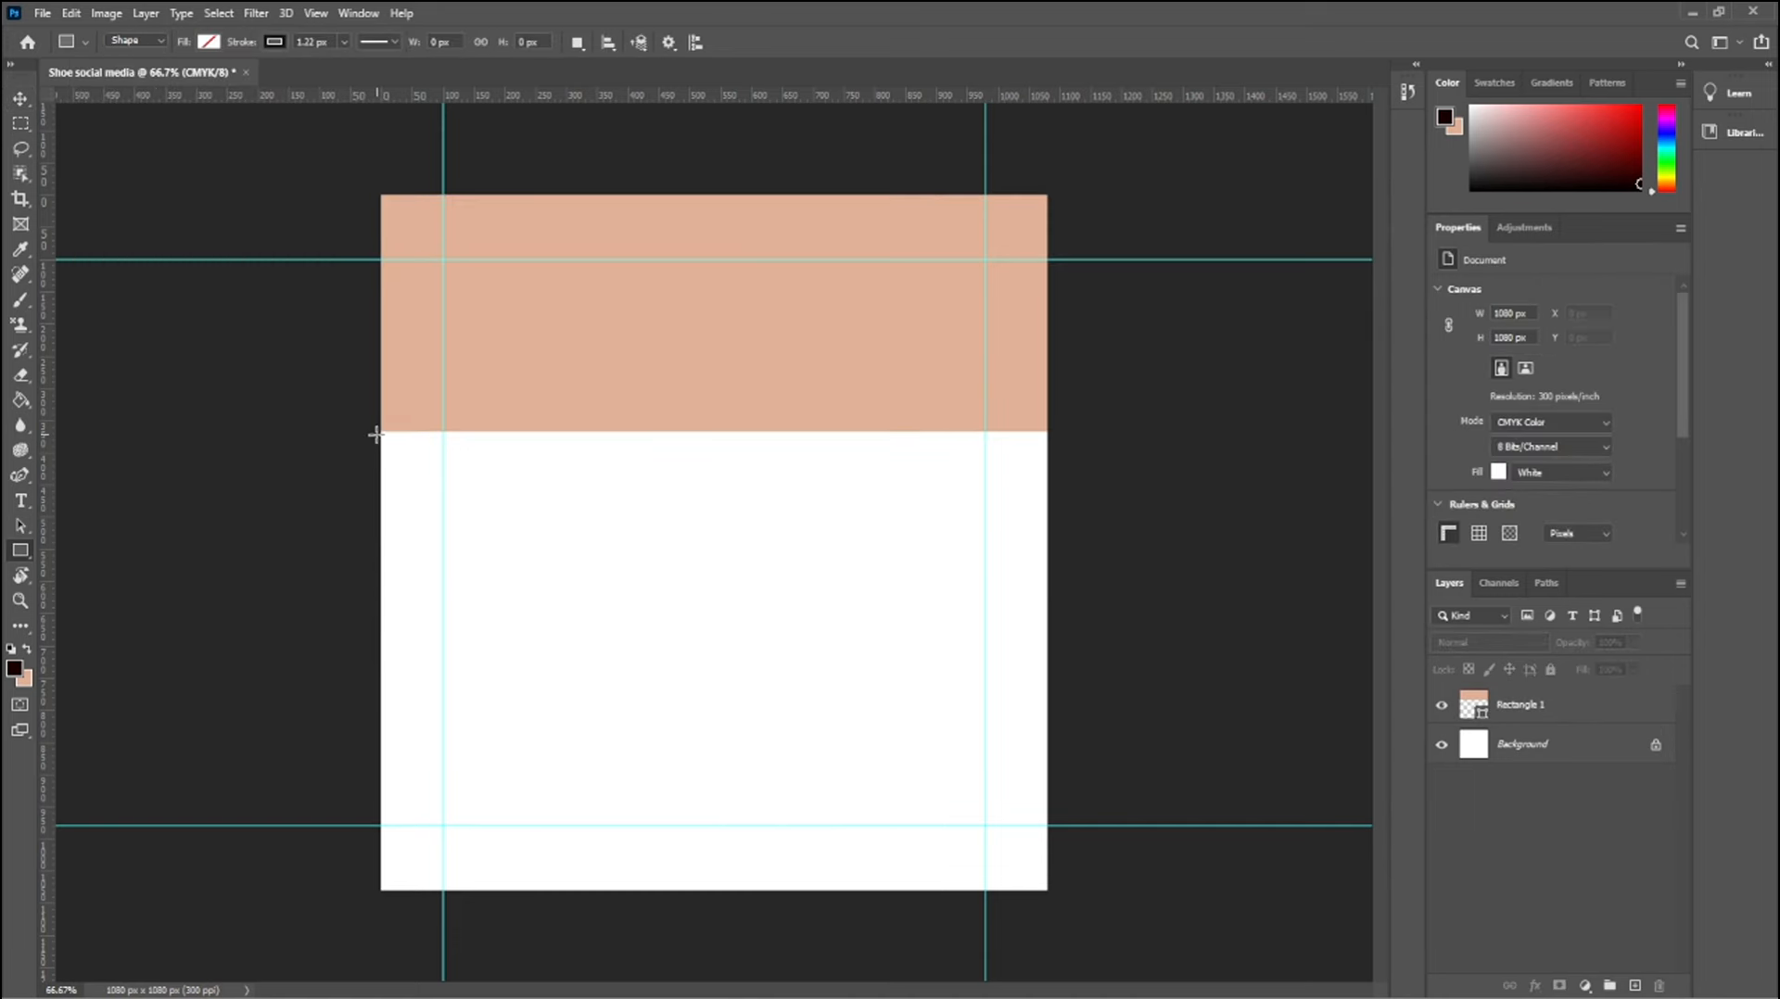
pyautogui.moveTo(376, 431); pyautogui.dragTo(1047, 891)
pyautogui.click(210, 42)
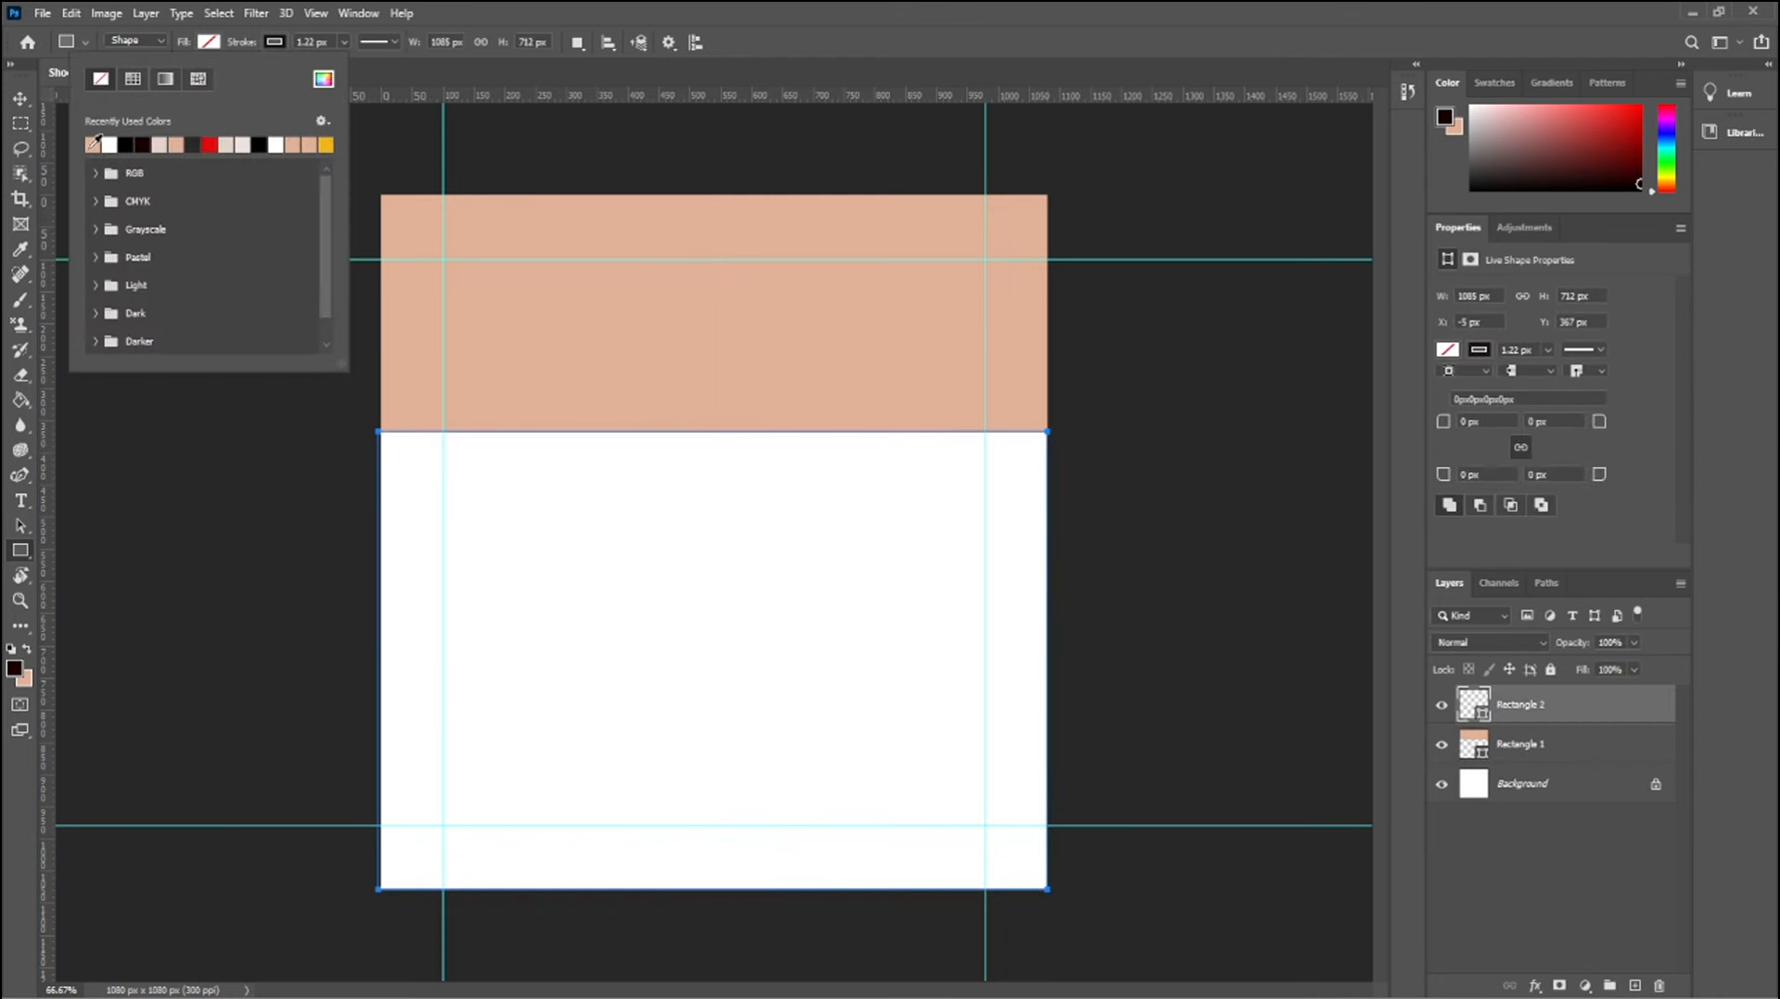
pyautogui.click(93, 144)
pyautogui.click(323, 79)
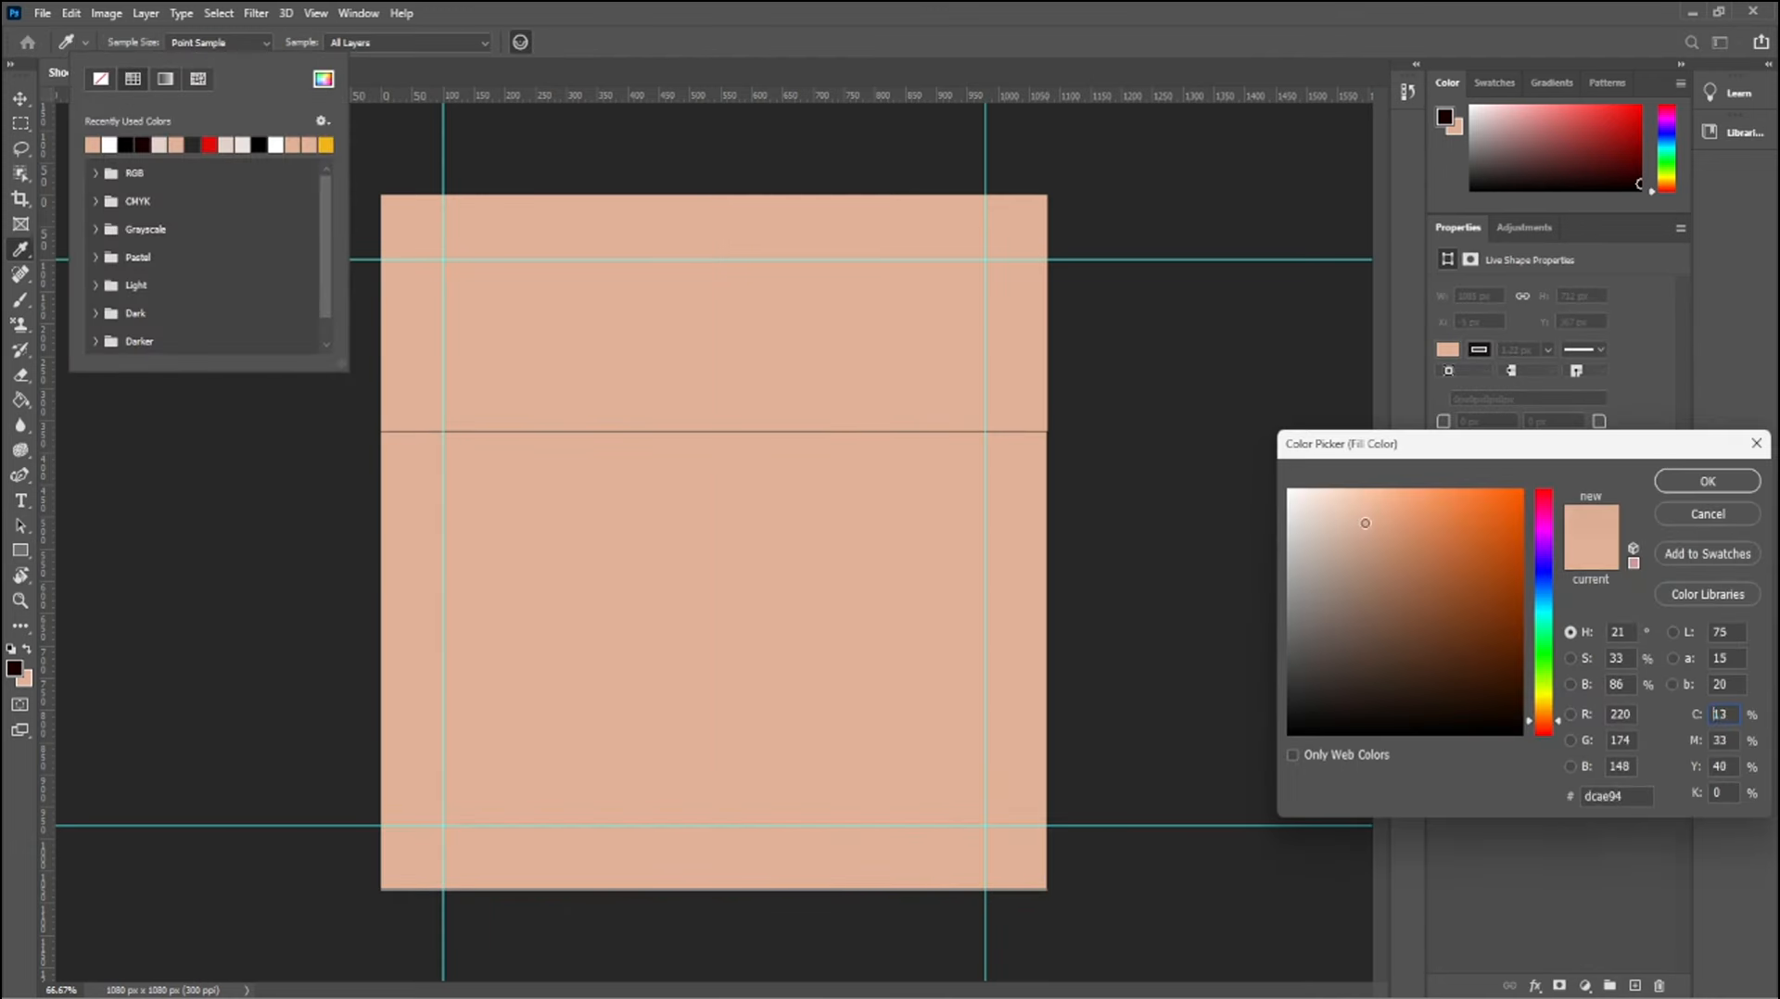
pyautogui.moveTo(1365, 523); pyautogui.dragTo(1379, 584)
pyautogui.click(1707, 481)
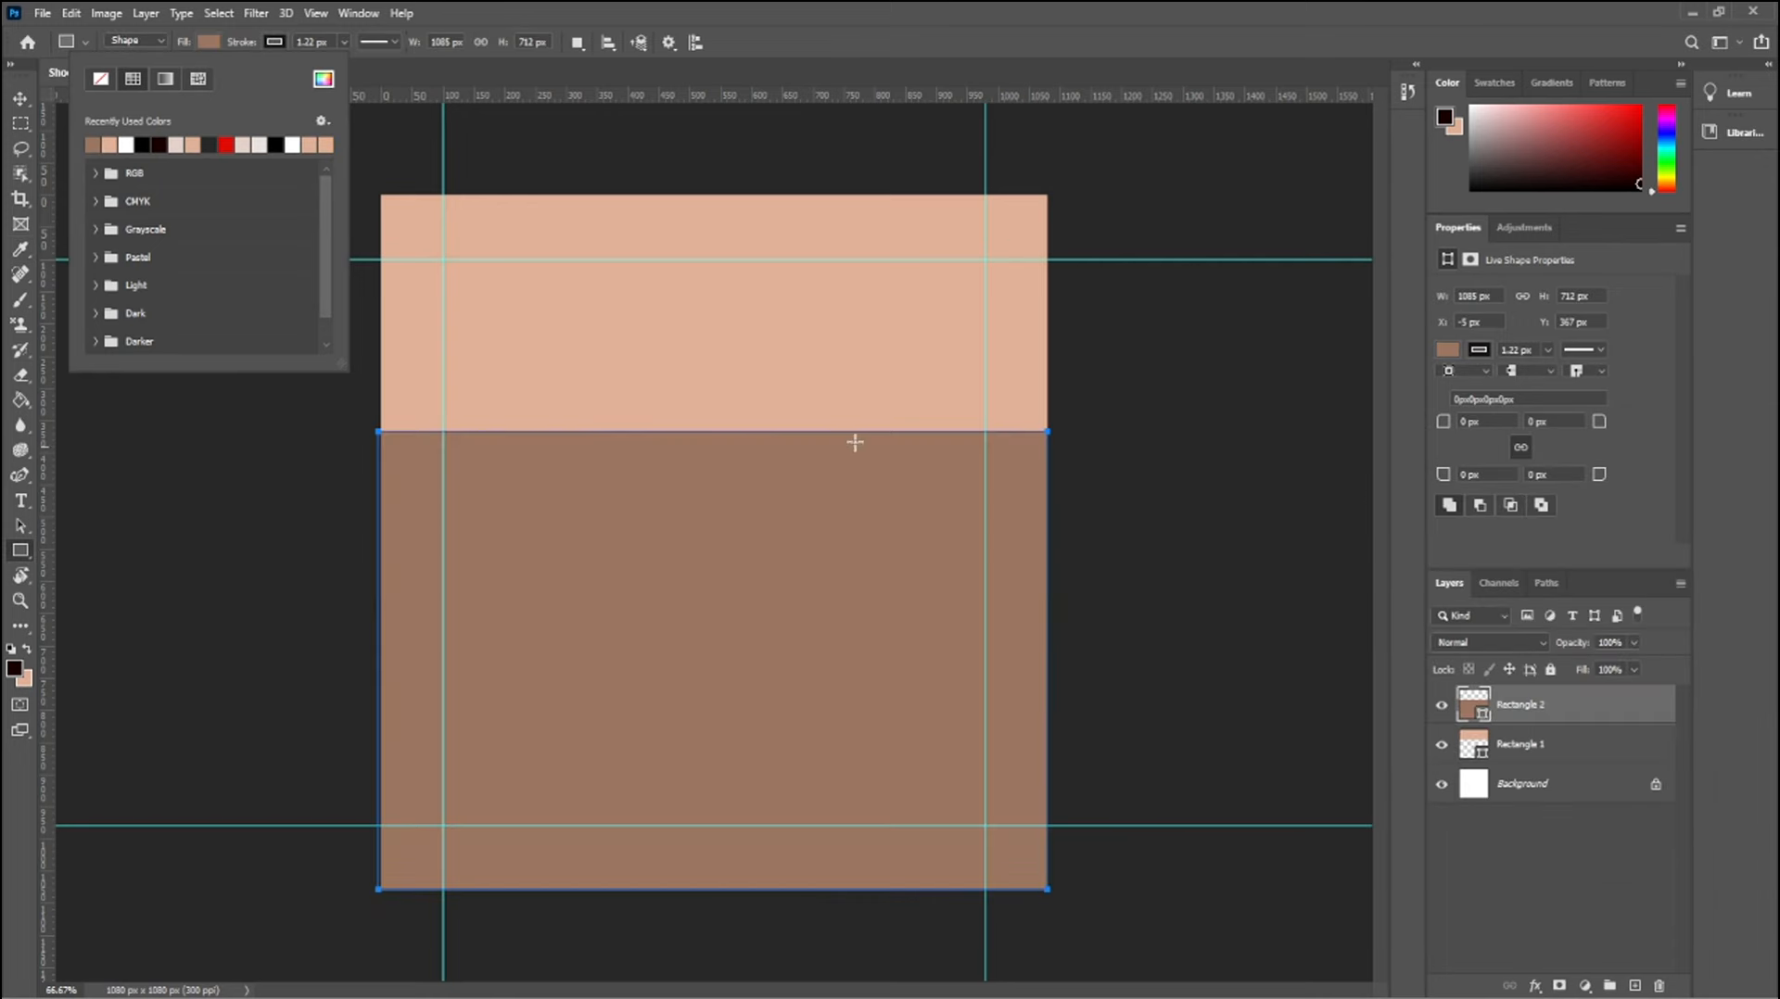
# Remove the stroke from the lower brown rectangle and deselect it
pyautogui.click(277, 43)
pyautogui.click(165, 79)
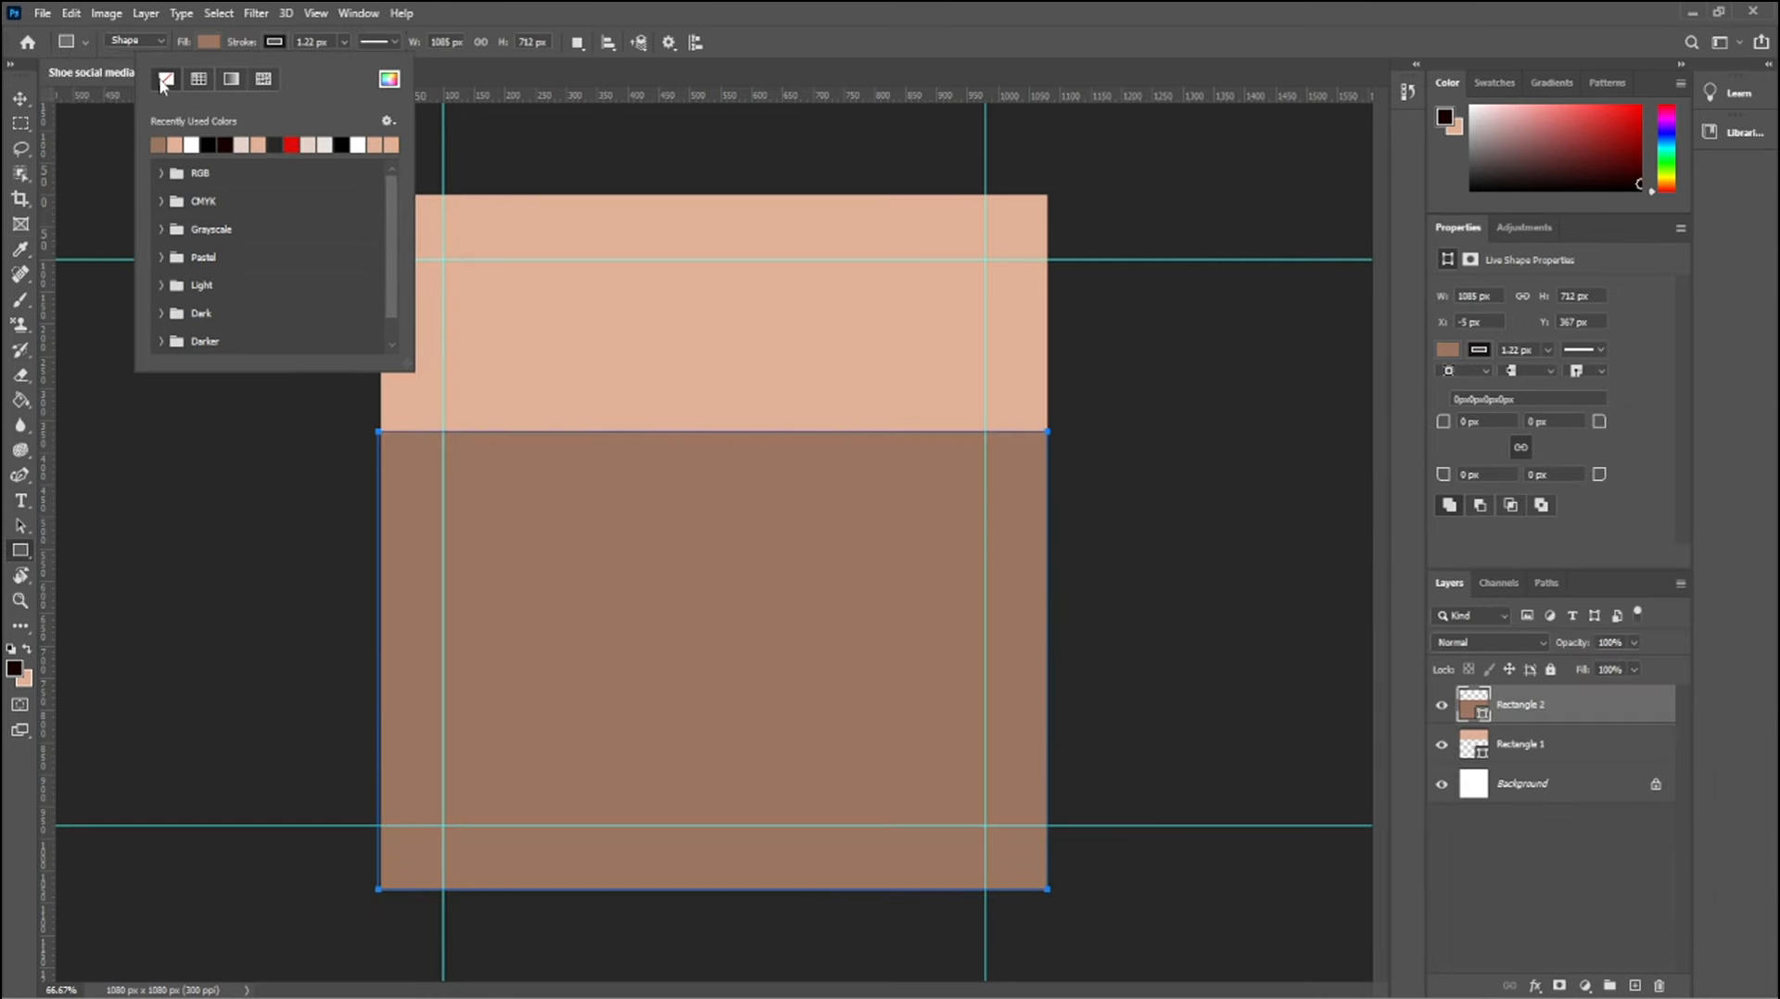
pyautogui.click(18, 100)
pyautogui.click(148, 157)
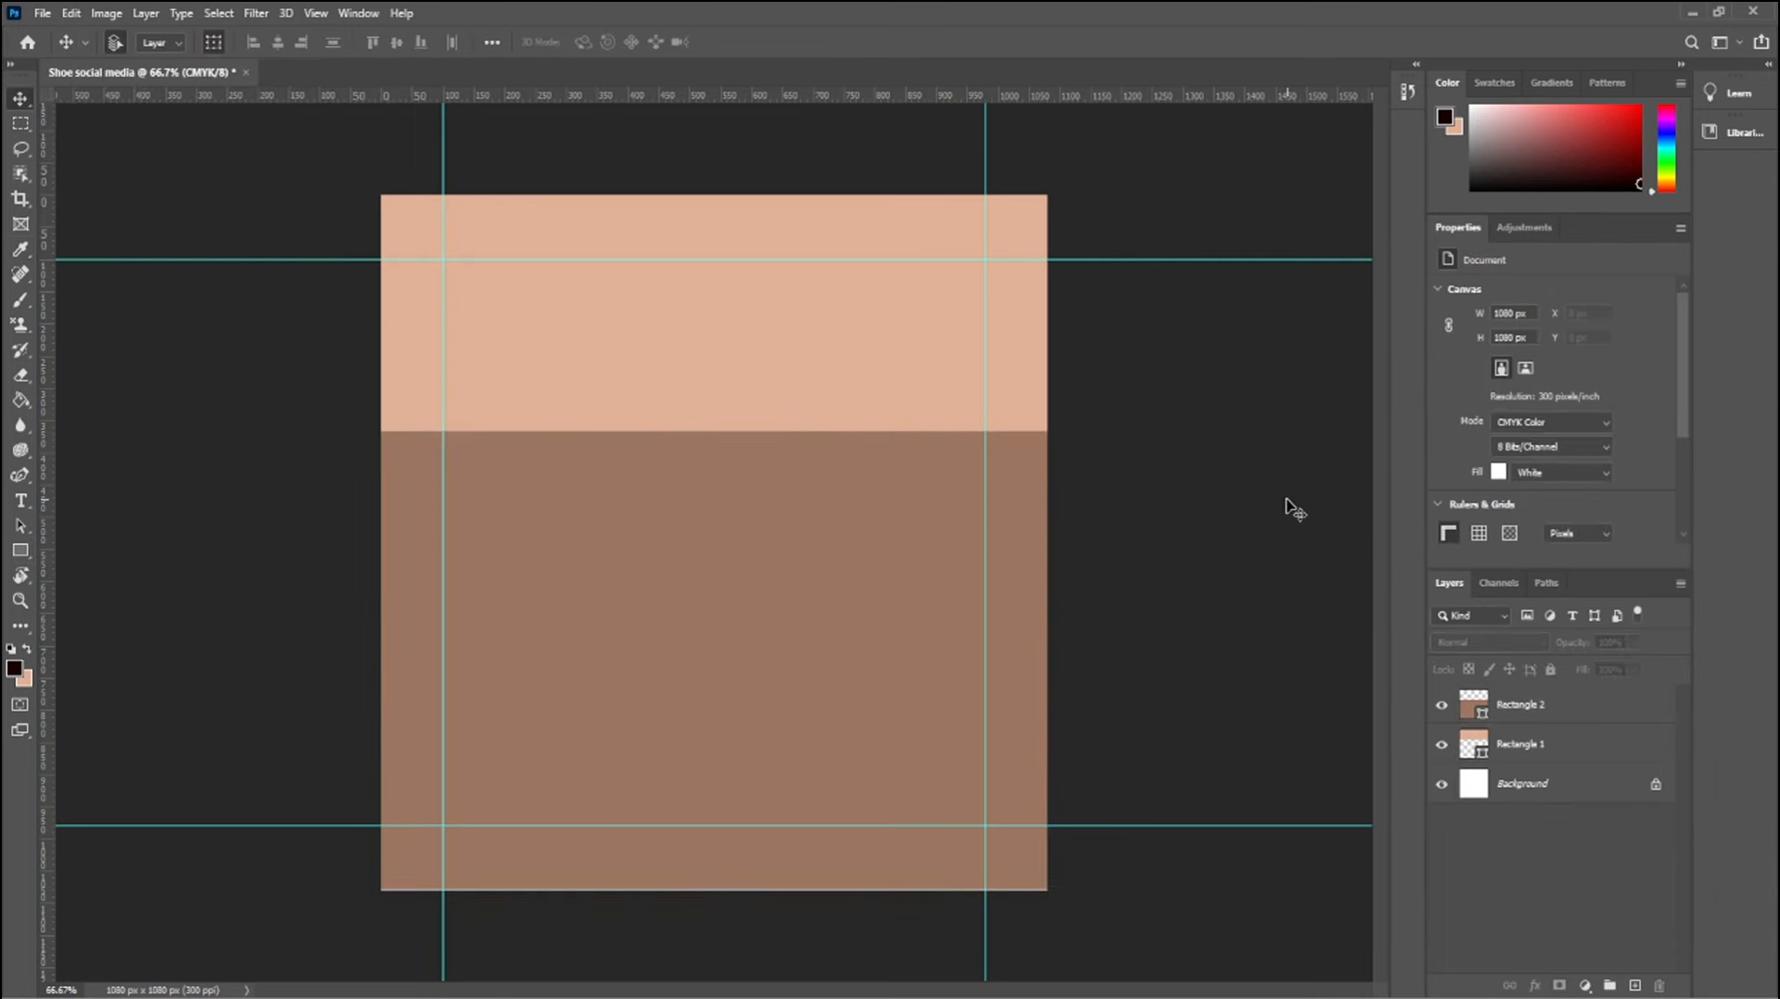
# Change the lower rectangle's fill to a darker brown, about RGB 128, 92, 72
pyautogui.click(791, 731)
pyautogui.click(1445, 349)
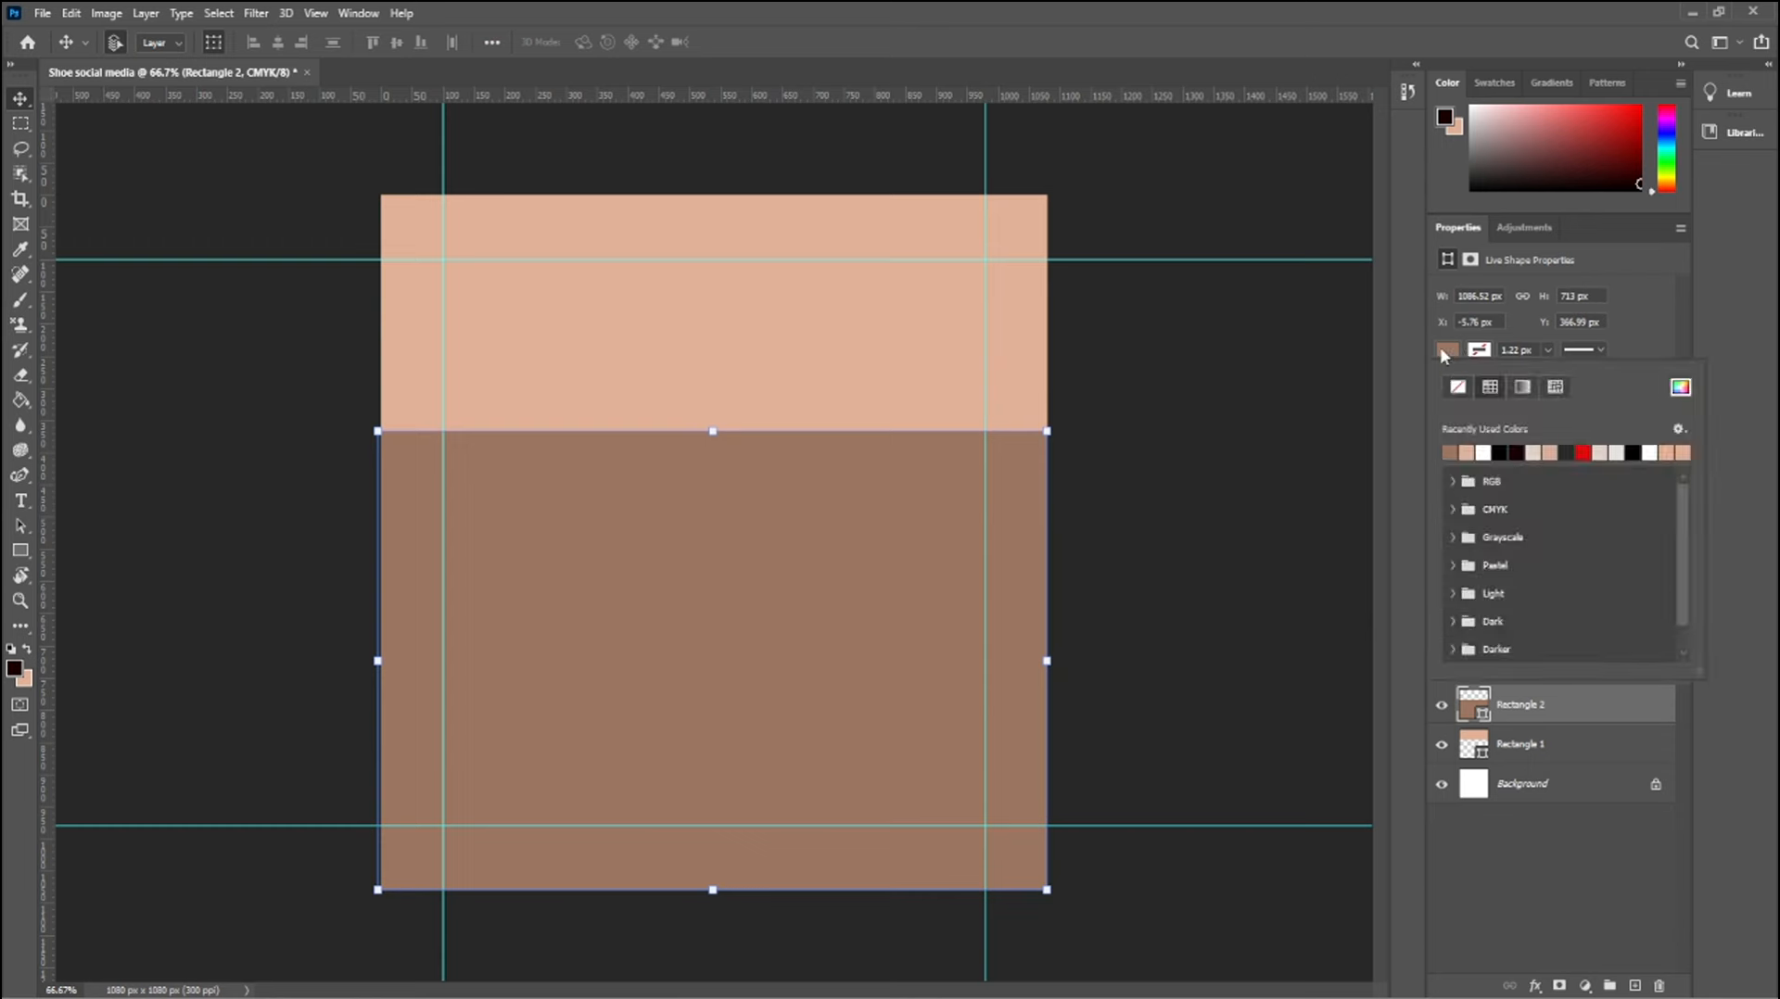
pyautogui.click(1681, 388)
pyautogui.moveTo(1374, 586); pyautogui.dragTo(1391, 610)
pyautogui.click(1694, 484)
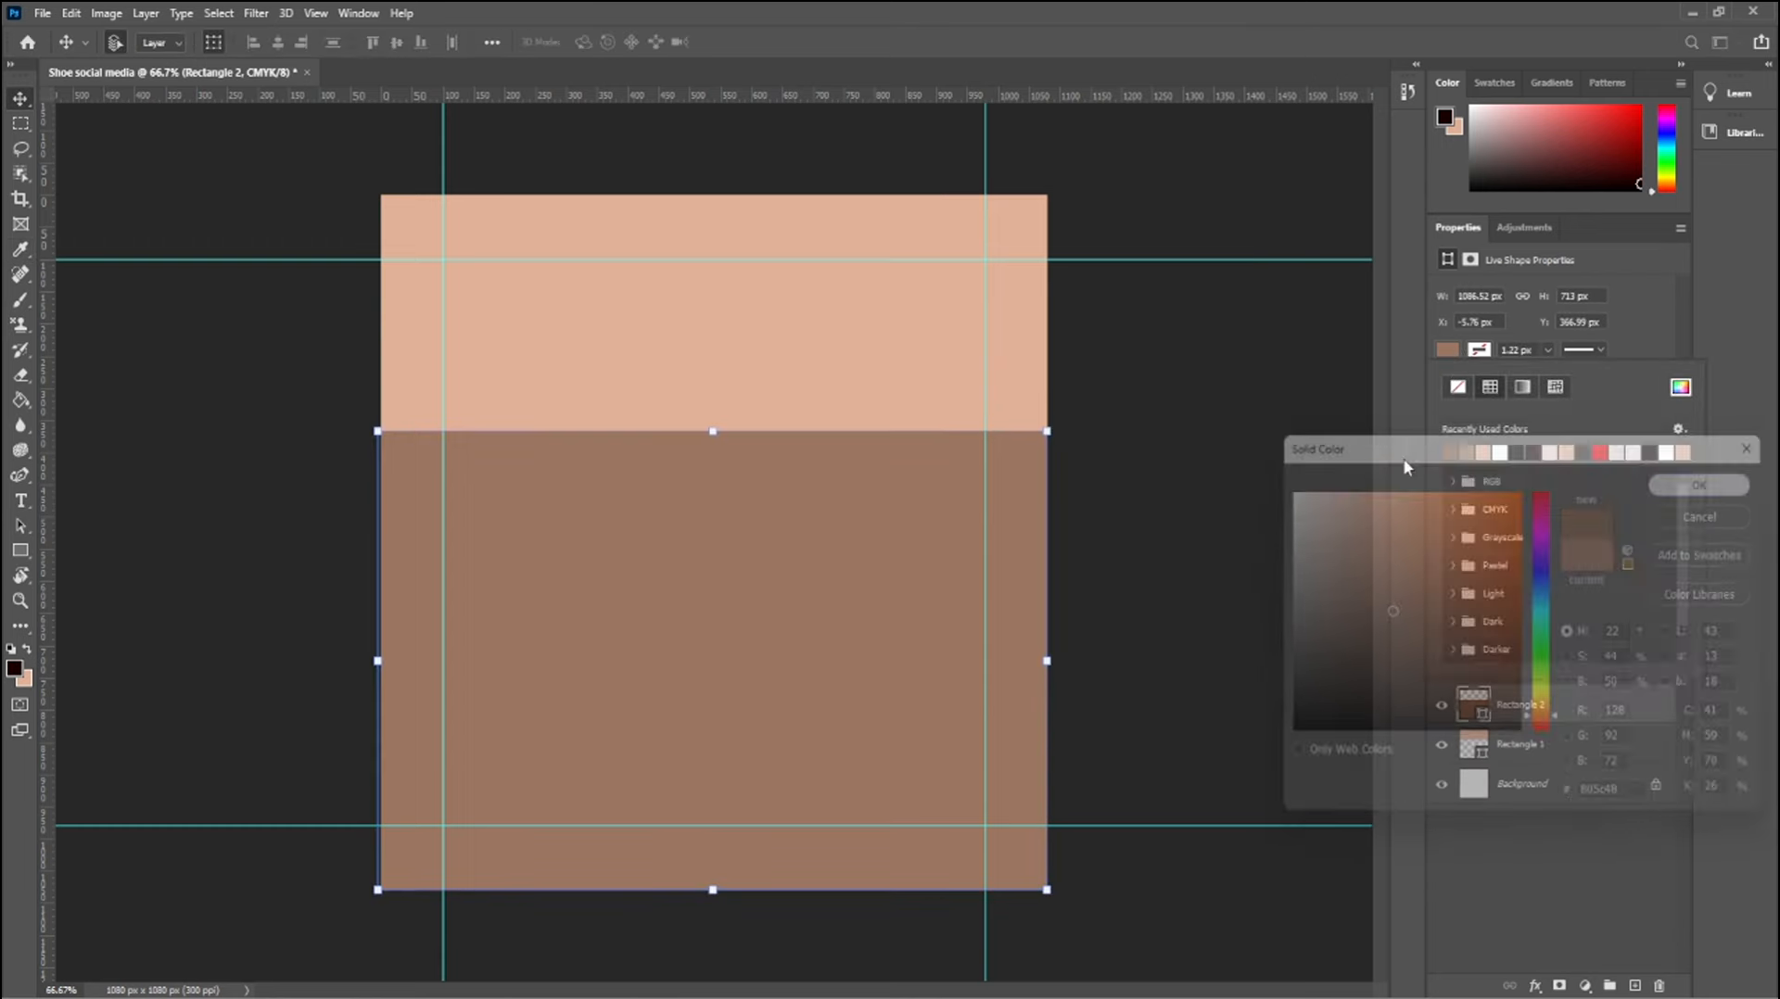
pyautogui.click(744, 429)
# Add horizontal guides at about 880 and 659 px and a vertical guide at about 770 px
pyautogui.moveTo(955, 100); pyautogui.dragTo(973, 763)
pyautogui.moveTo(54, 403); pyautogui.dragTo(854, 897)
pyautogui.moveTo(630, 97); pyautogui.dragTo(636, 619)
# With the Pen tool, trace a closed five-point shape along the lower guides, with its upper-right corner cut diagonally, about 880 by 321.5 px
pyautogui.click(21, 475)
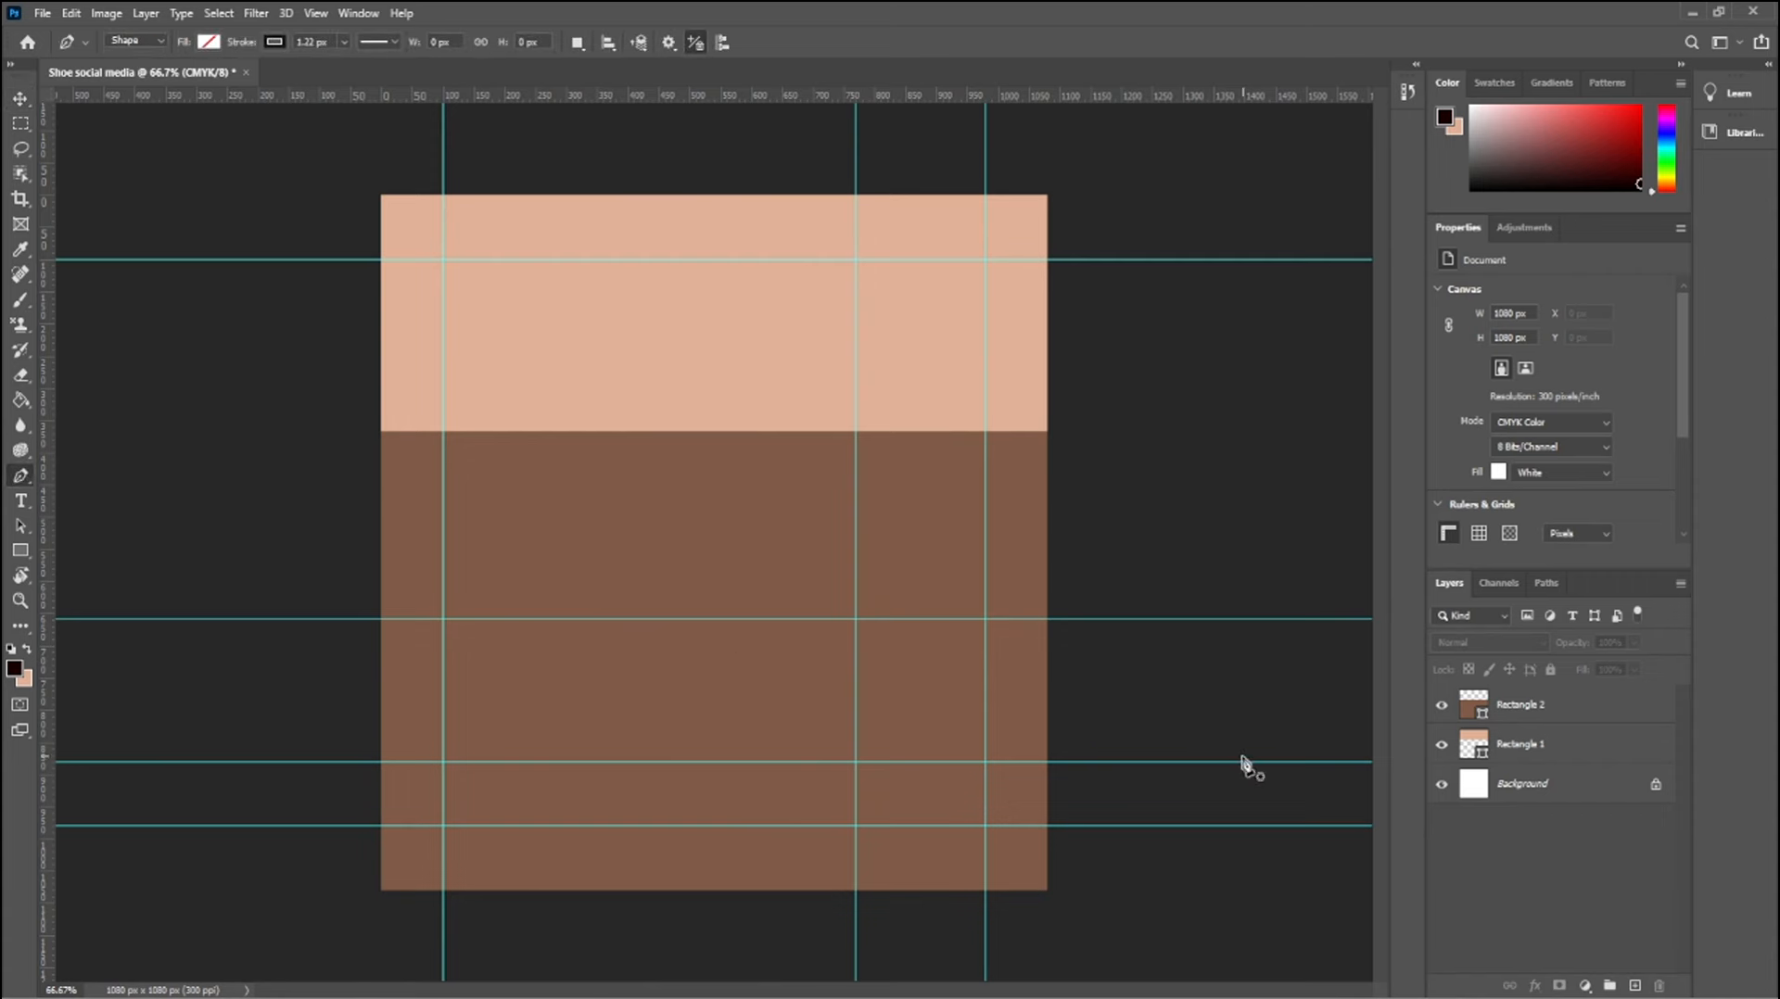
pyautogui.click(986, 826)
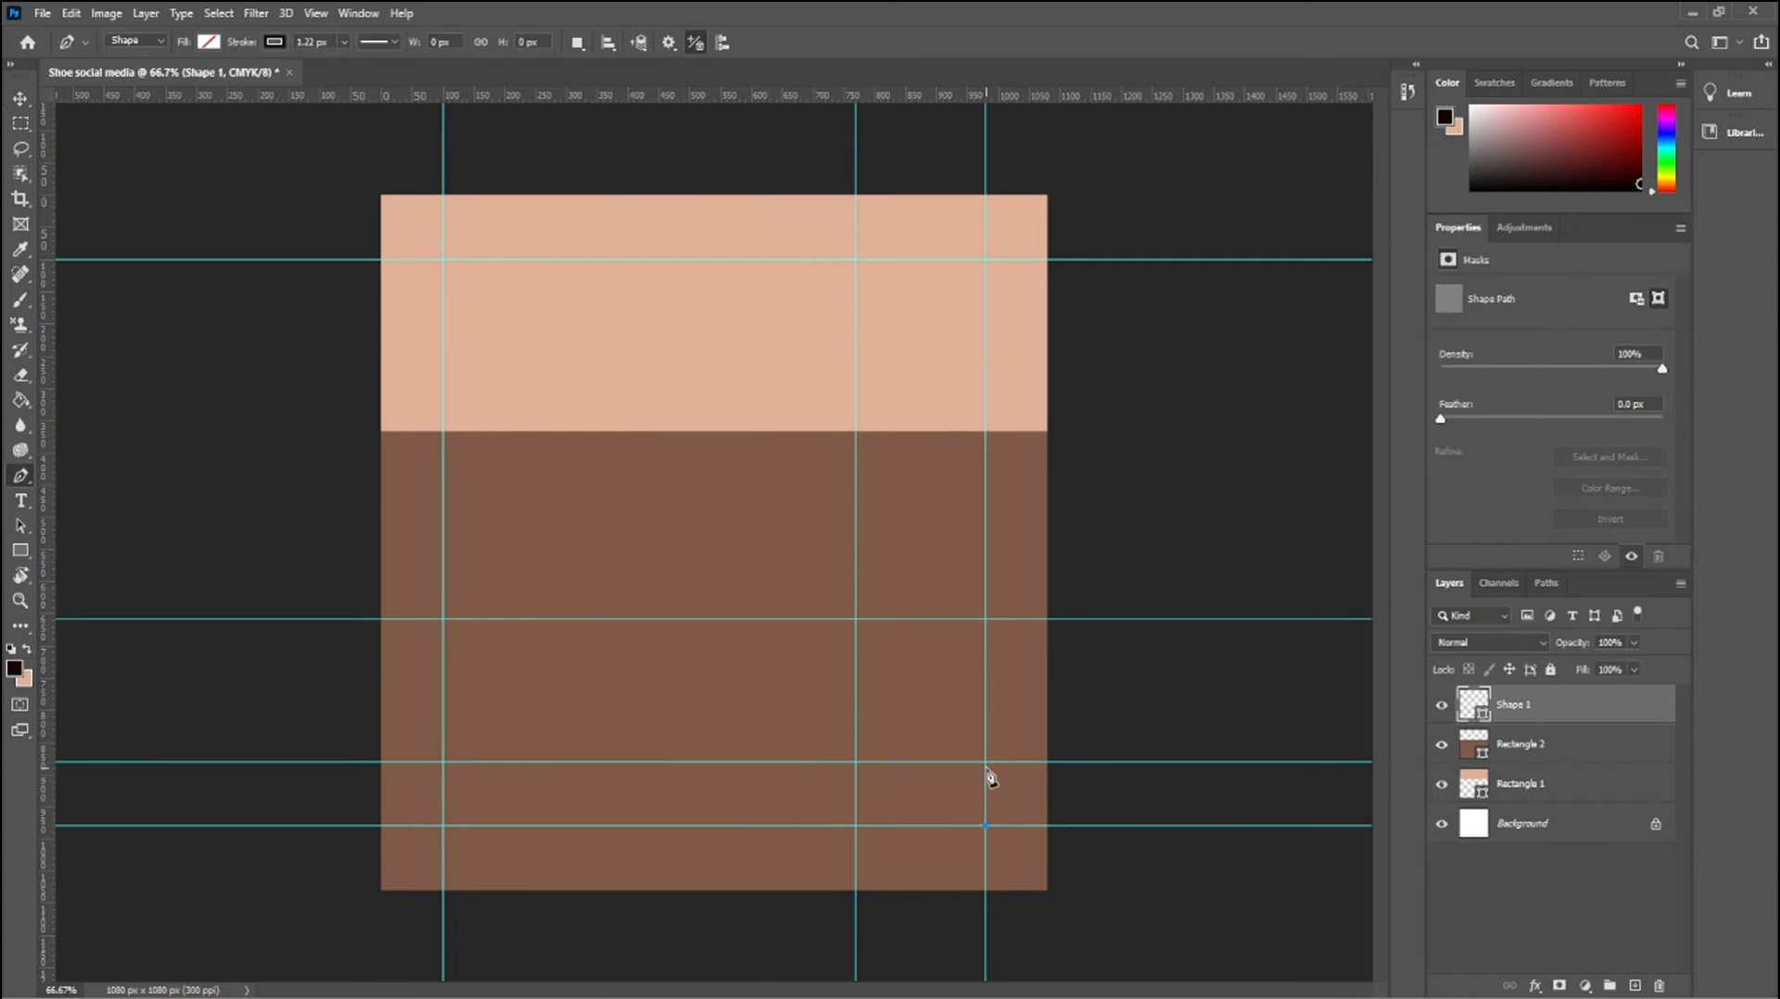
pyautogui.click(986, 761)
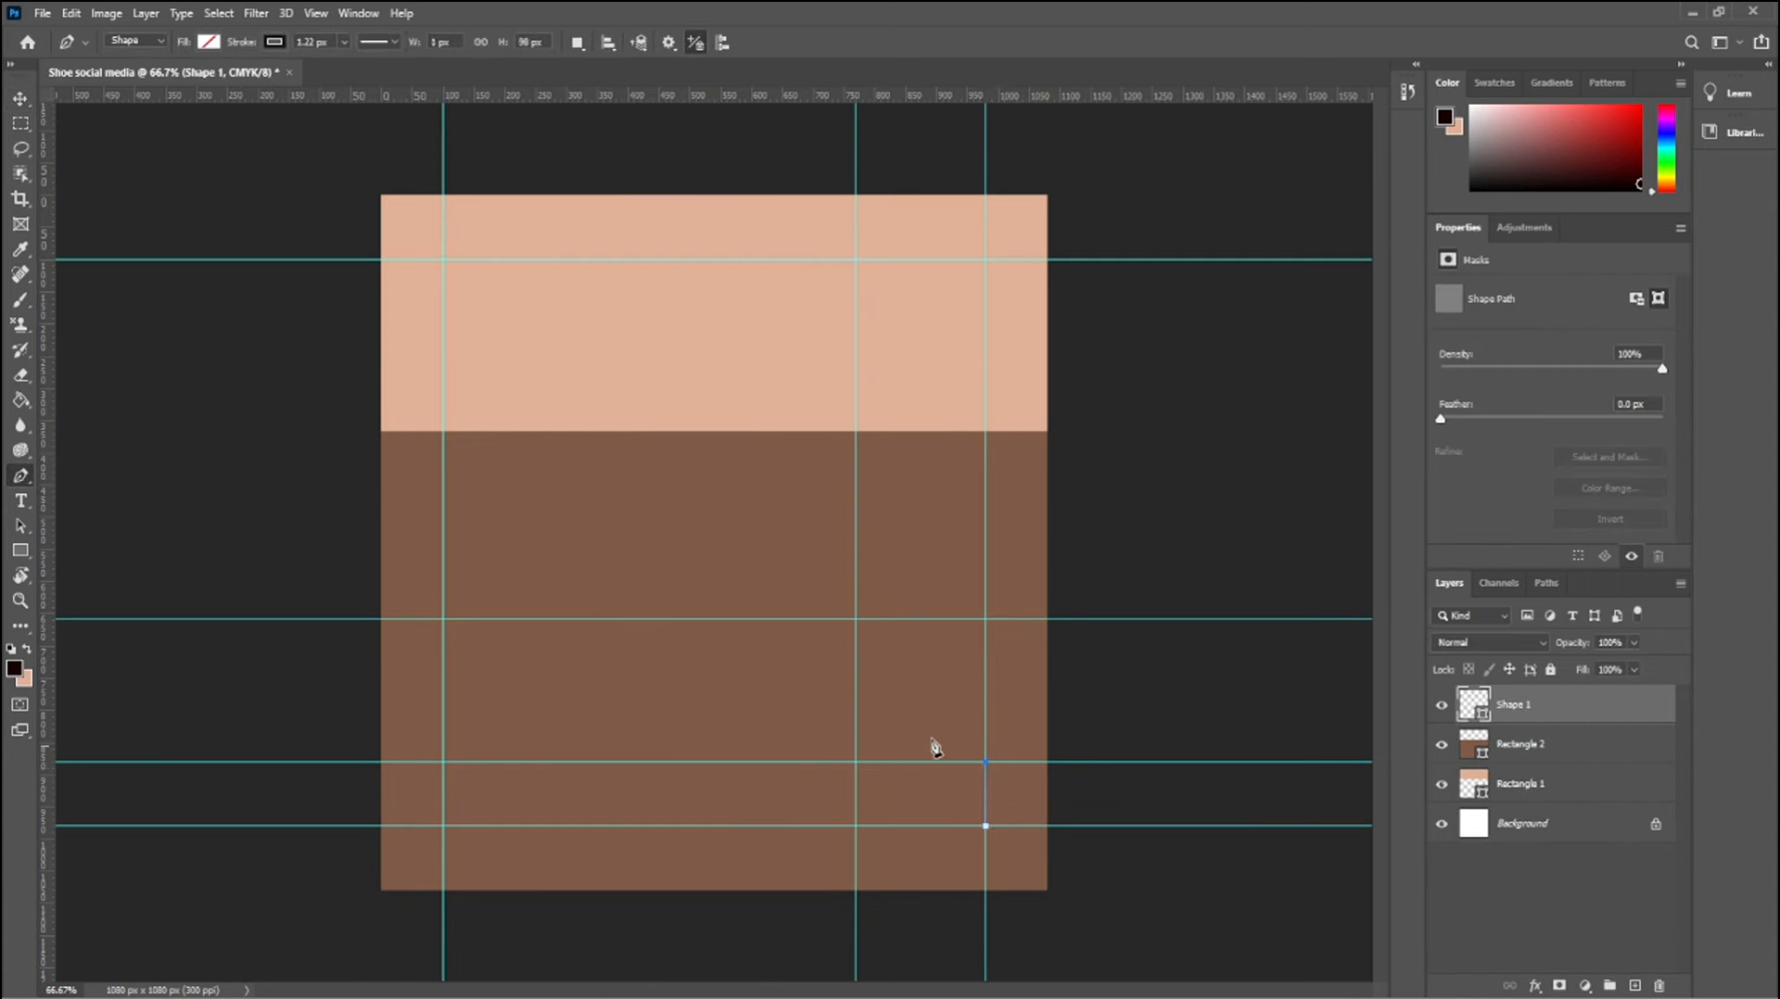
pyautogui.click(855, 619)
pyautogui.click(443, 618)
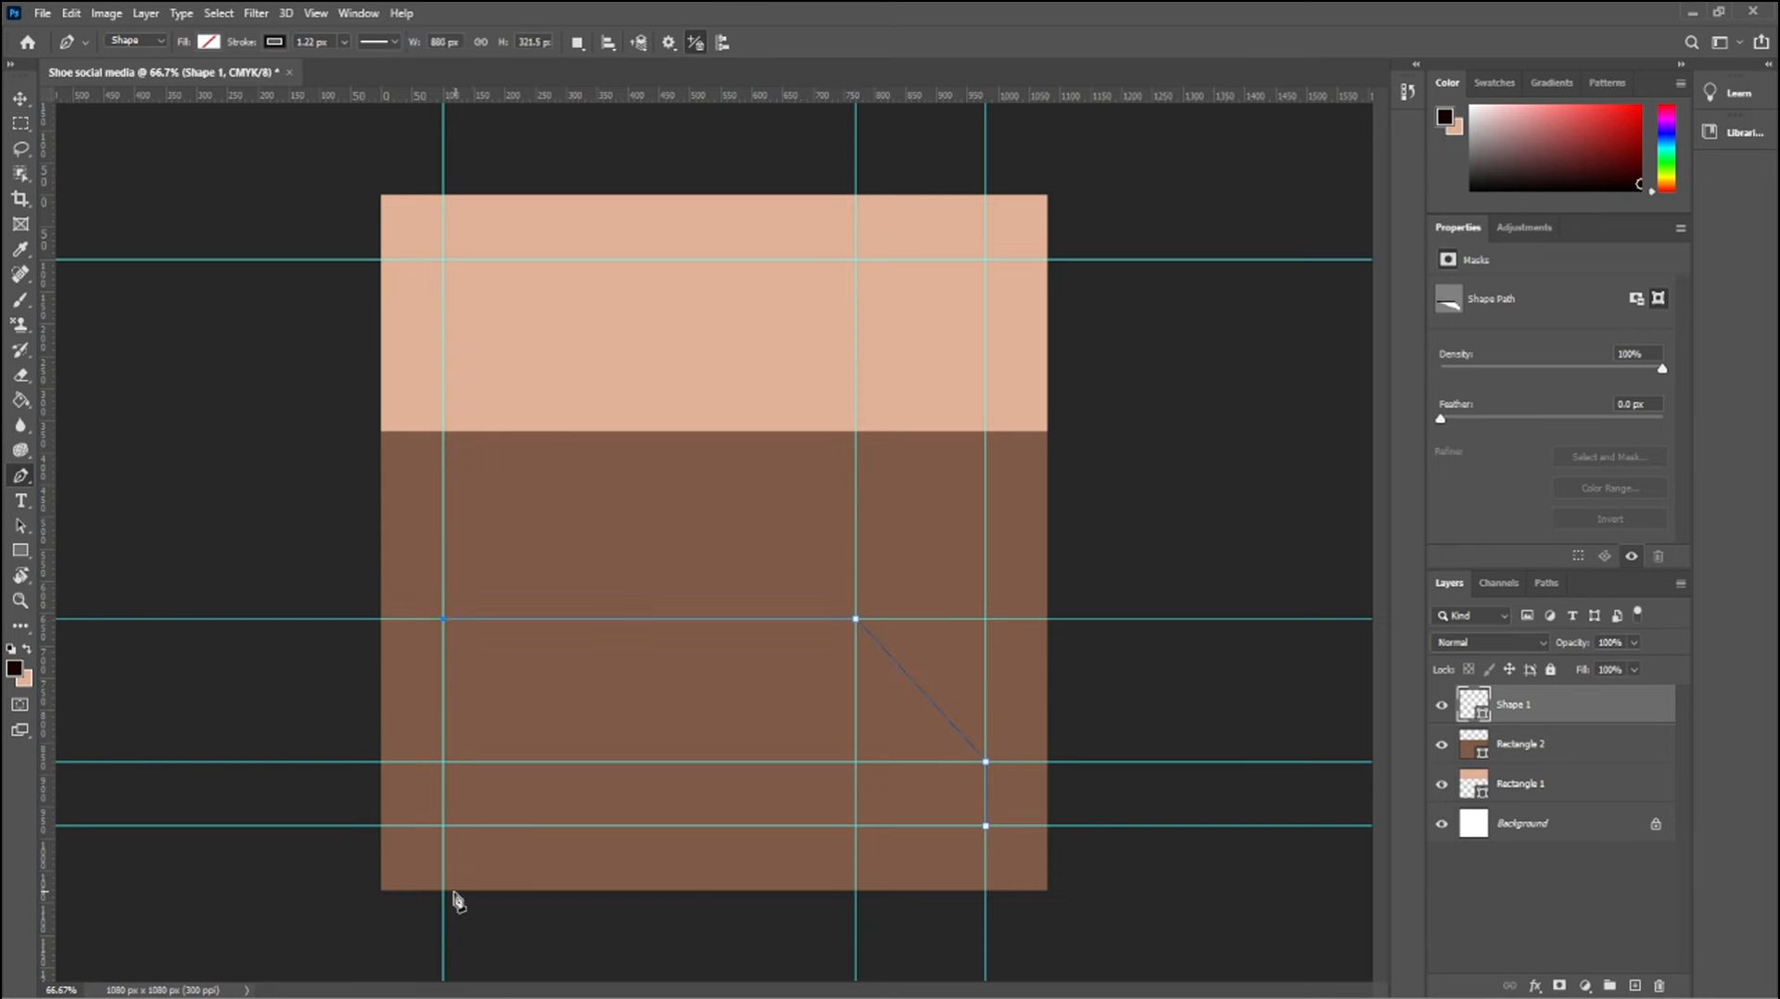
pyautogui.click(443, 825)
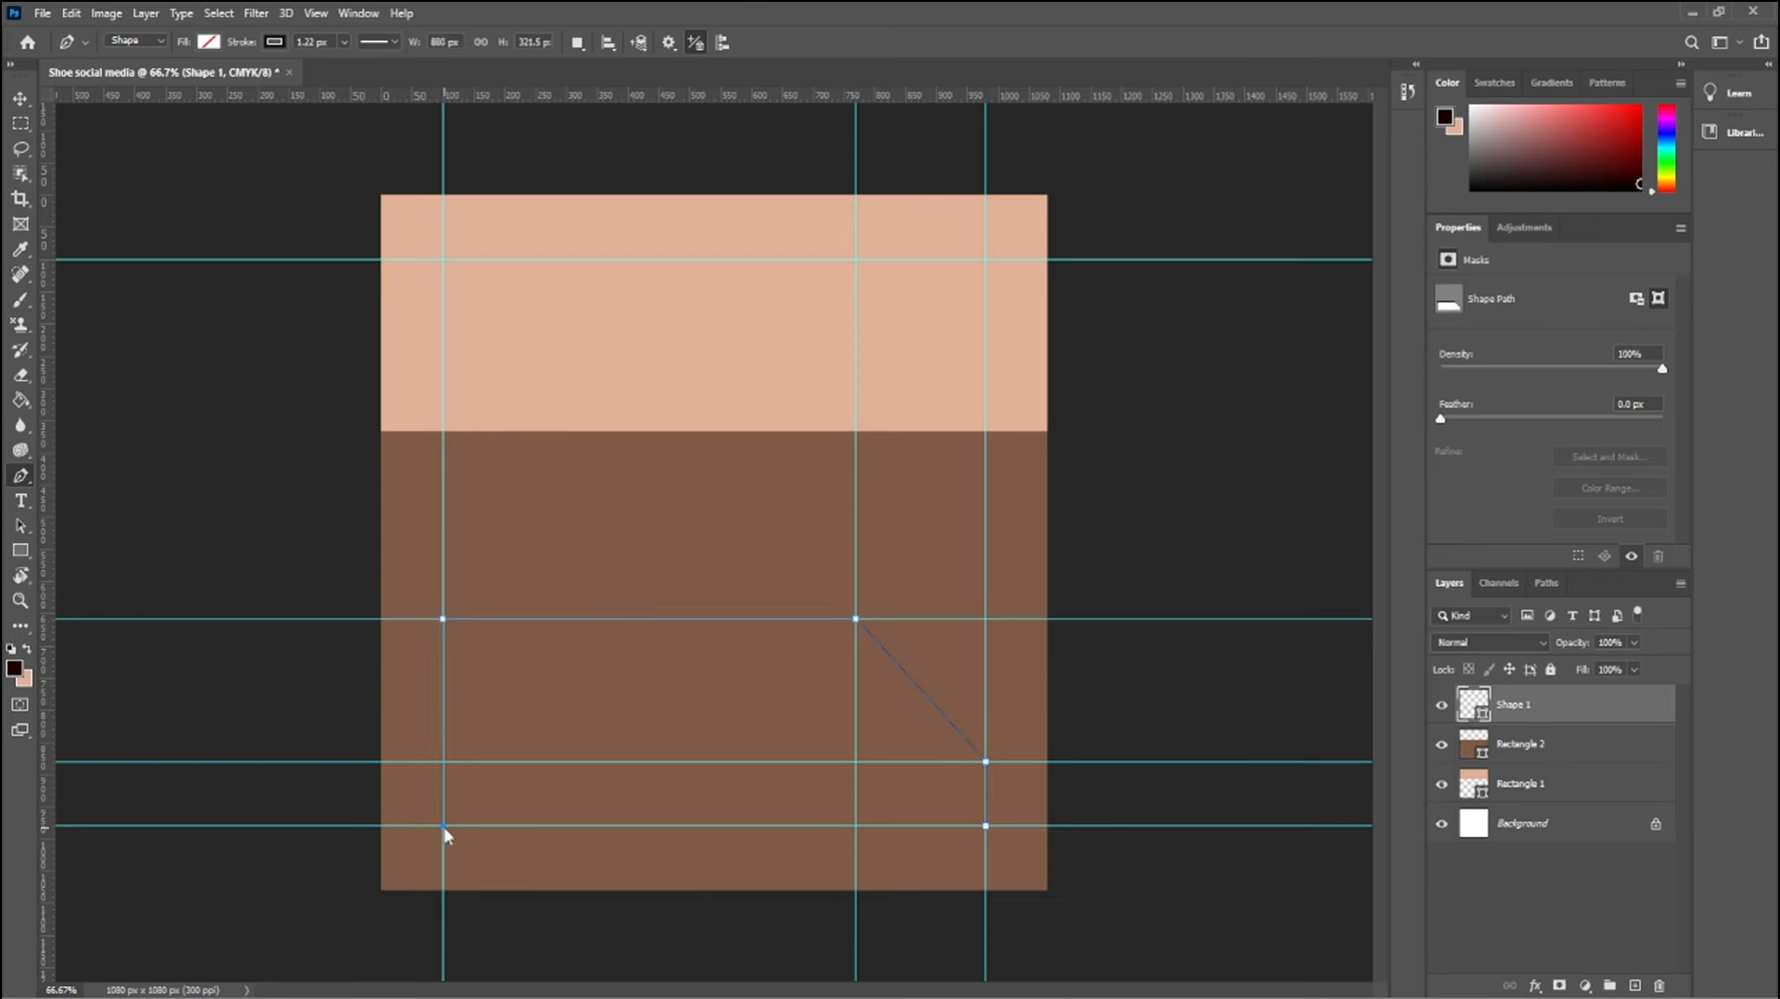
pyautogui.click(985, 825)
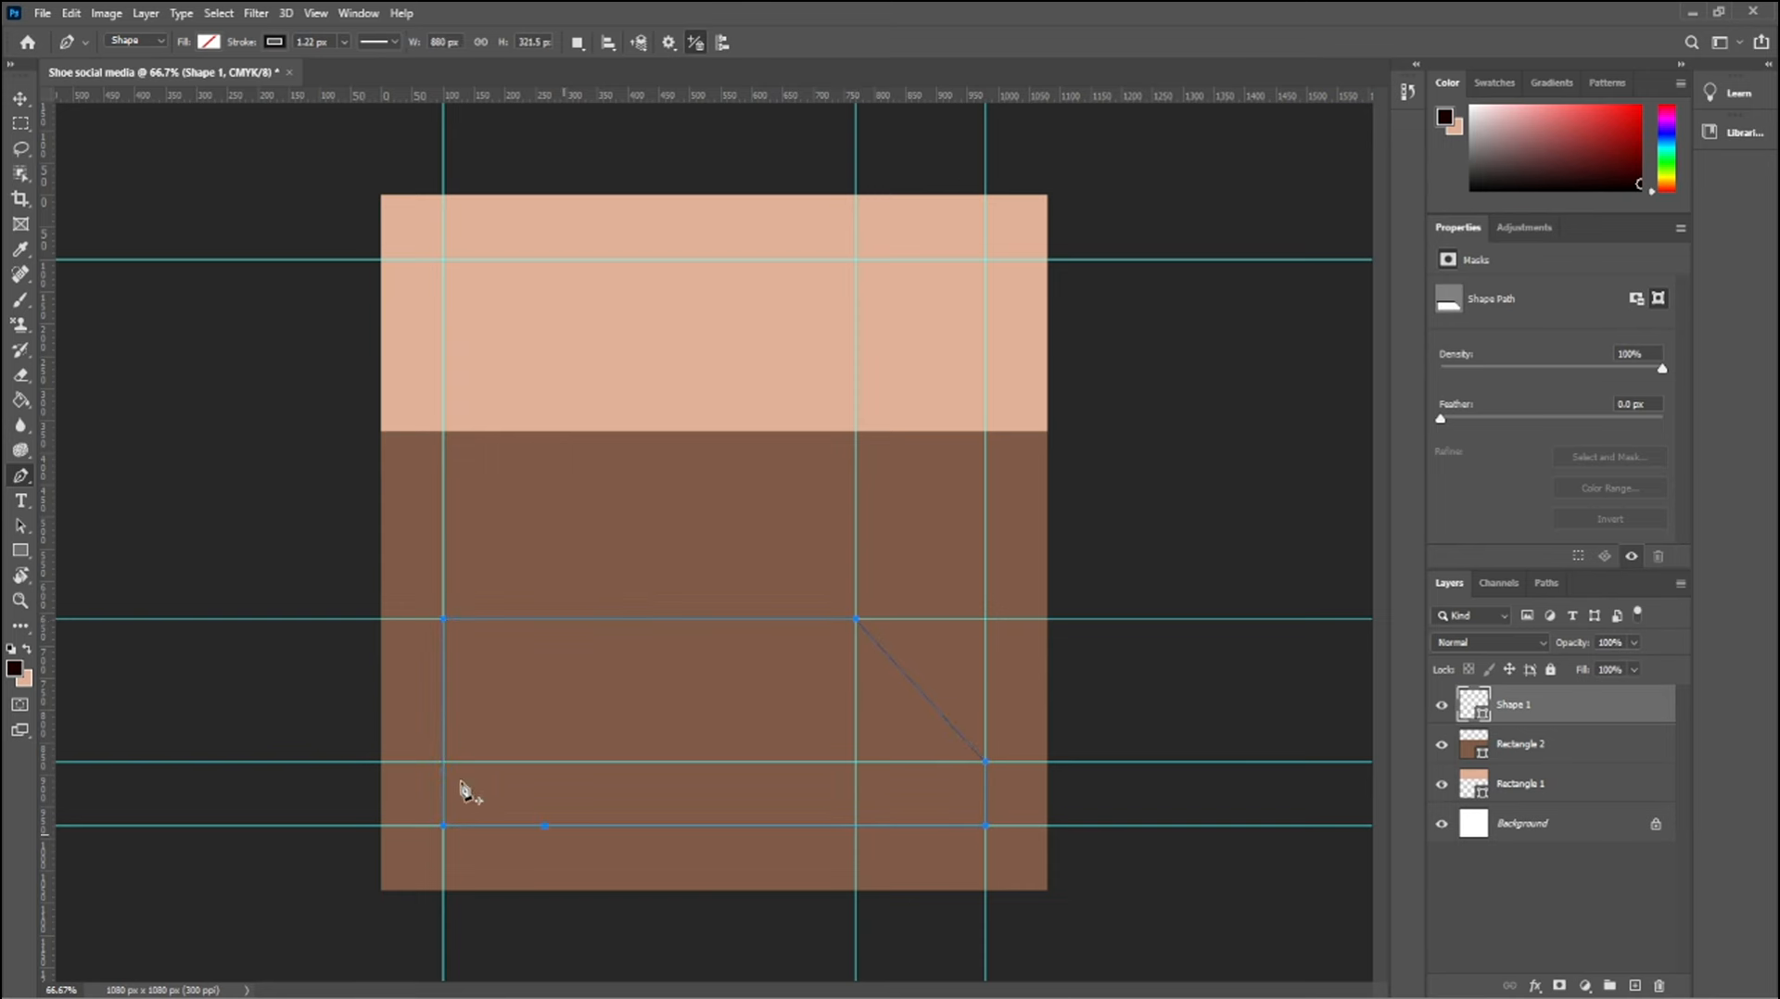
# Fill the cut-corner shape with a recently used light beige and deselect it
pyautogui.click(210, 42)
pyautogui.click(96, 146)
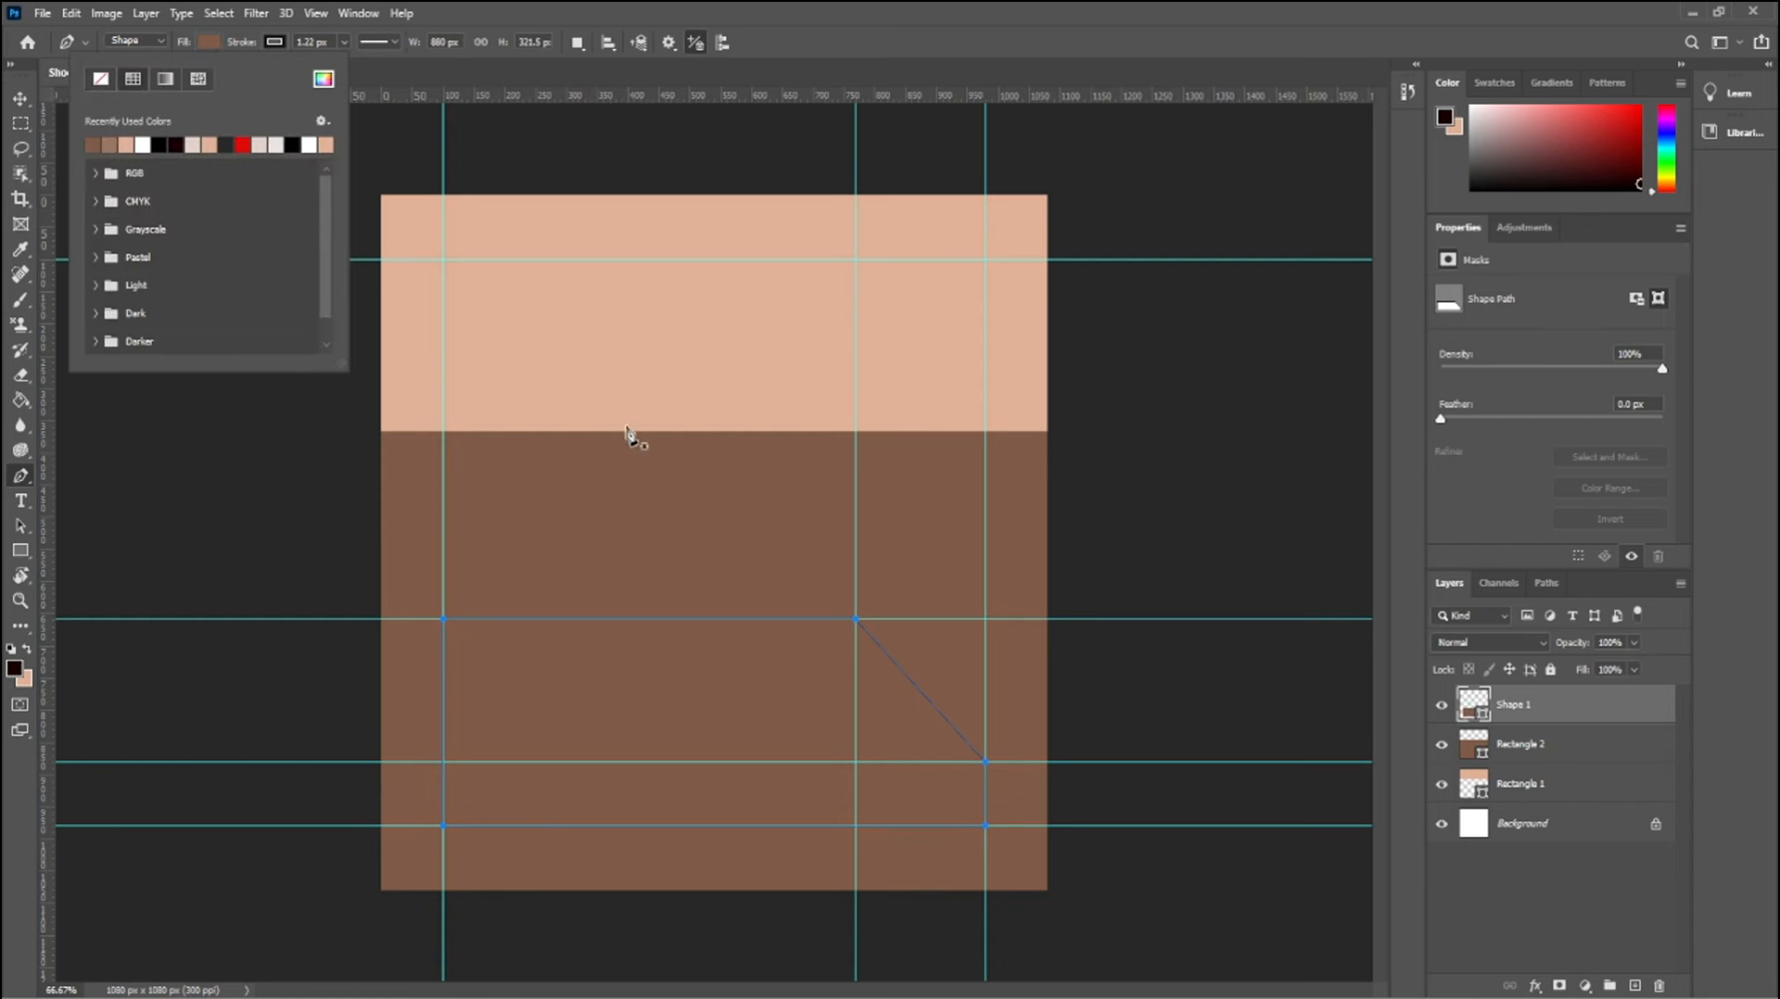
pyautogui.click(106, 80)
pyautogui.click(264, 145)
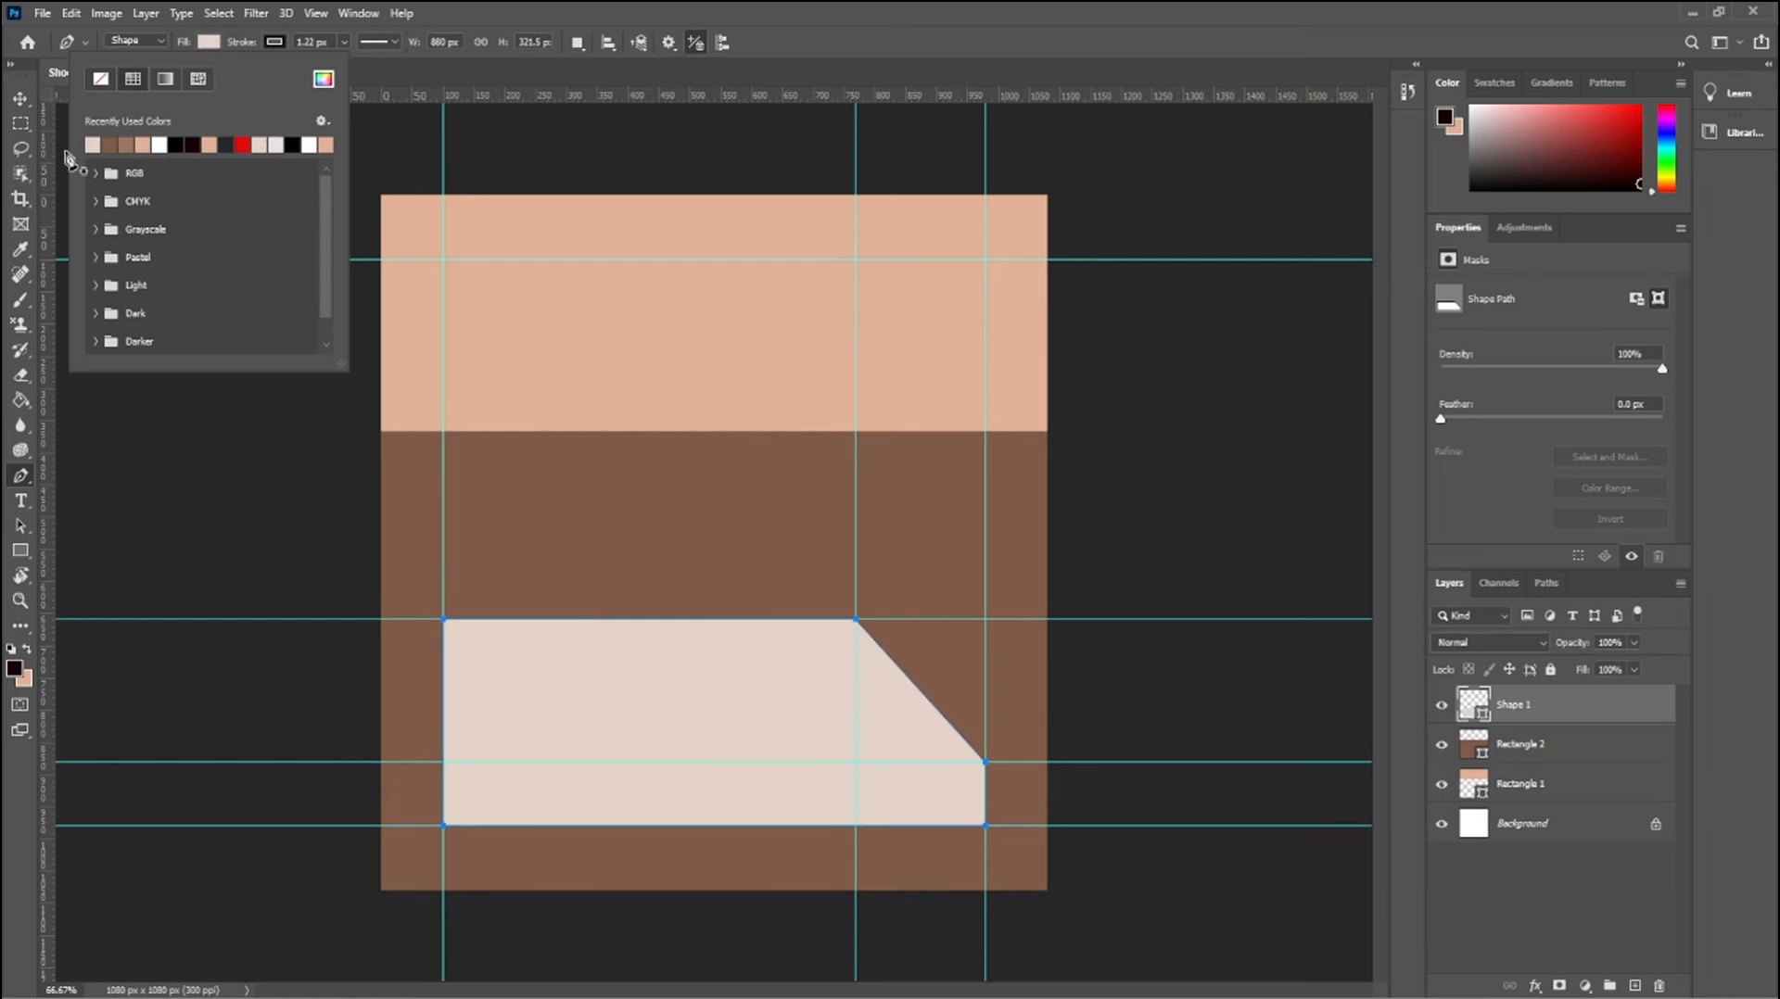
pyautogui.click(20, 98)
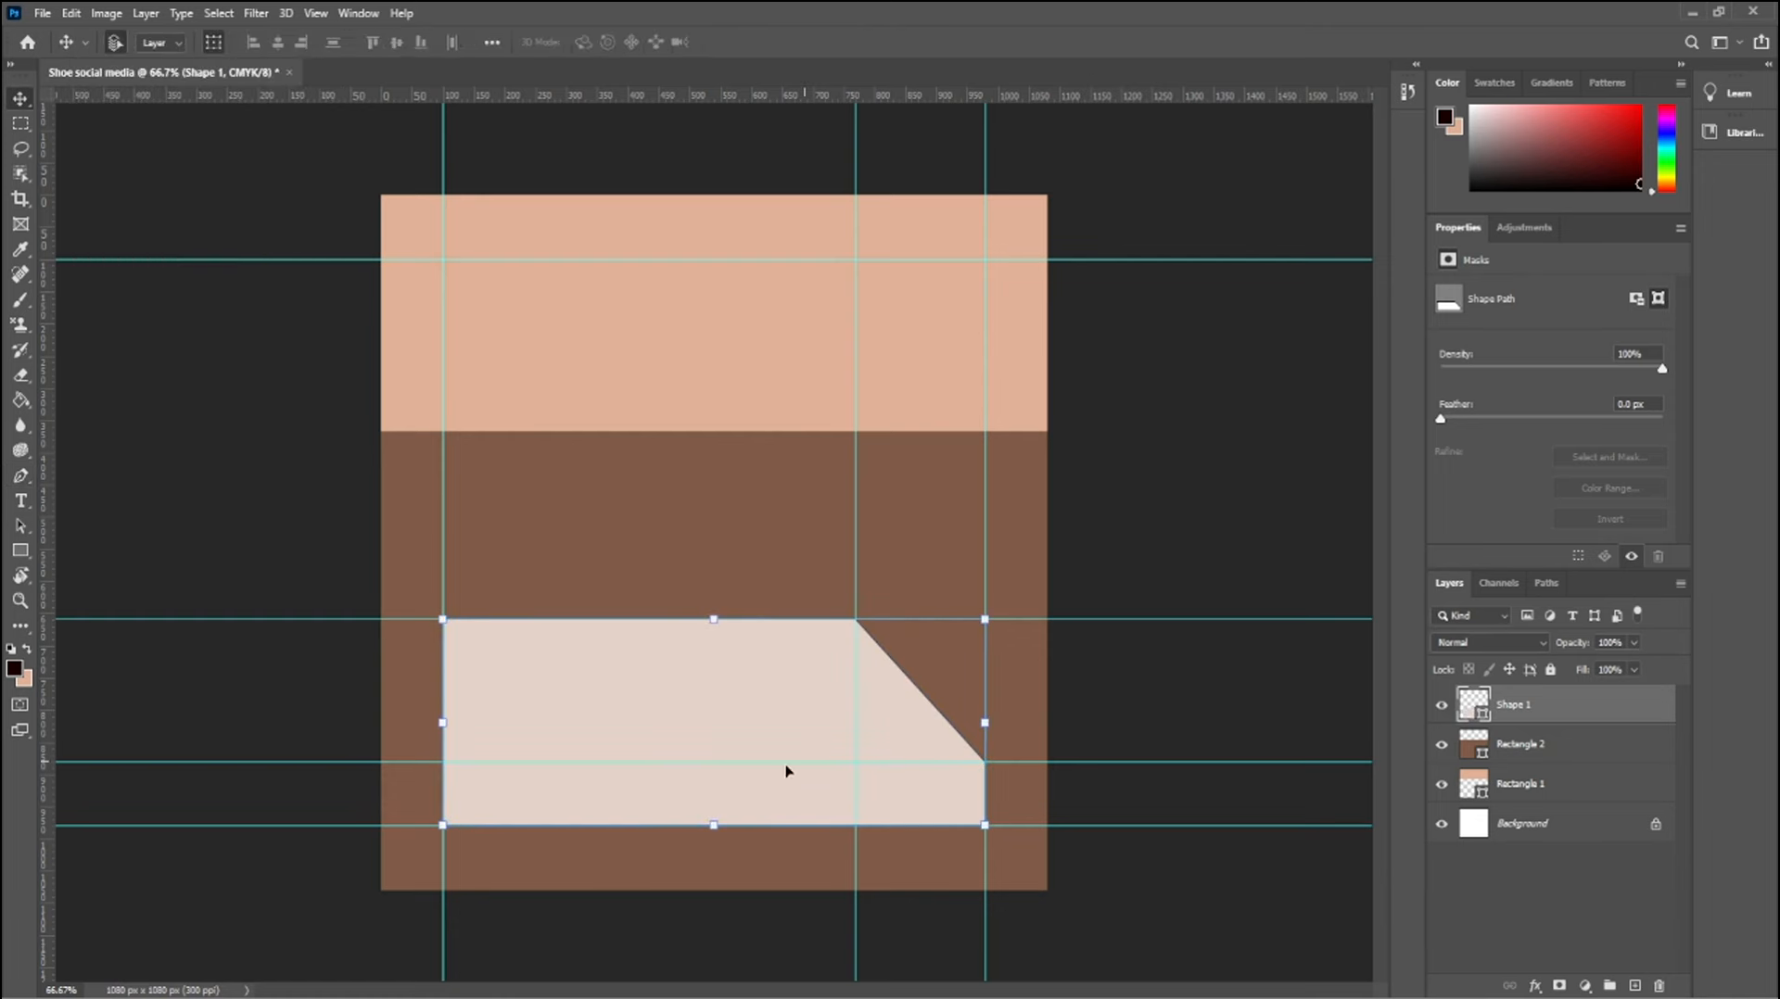
pyautogui.click(116, 156)
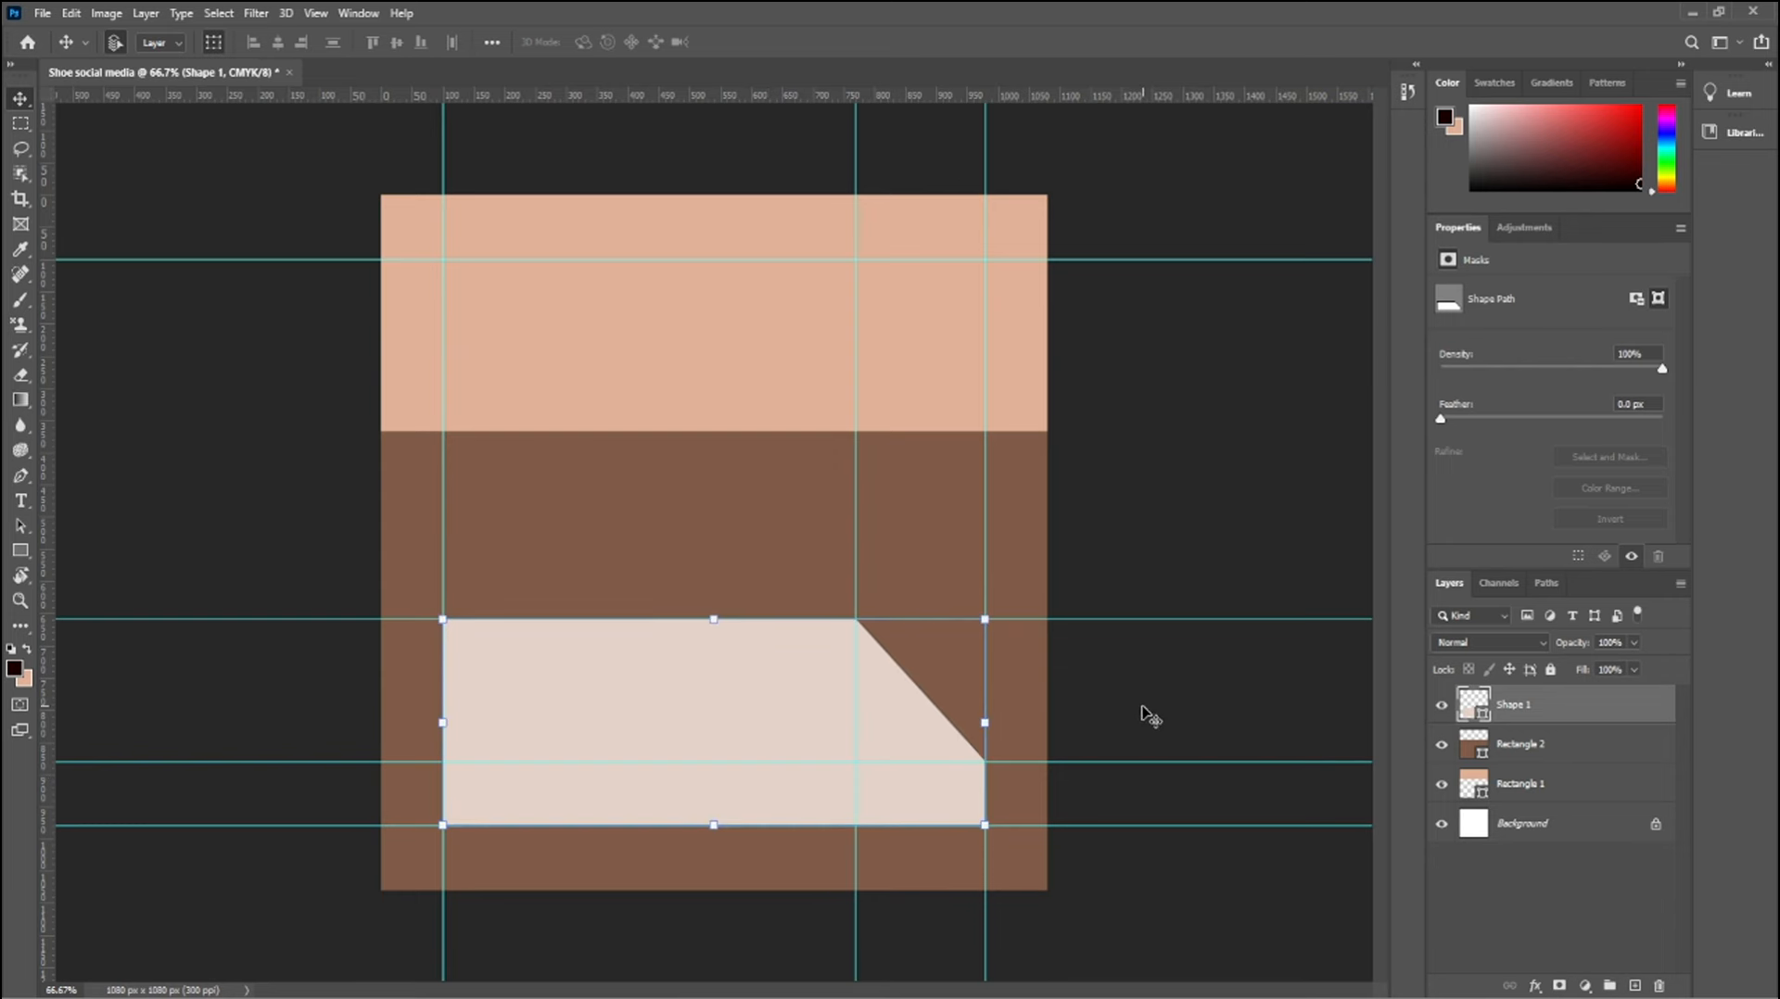
pyautogui.click(1143, 707)
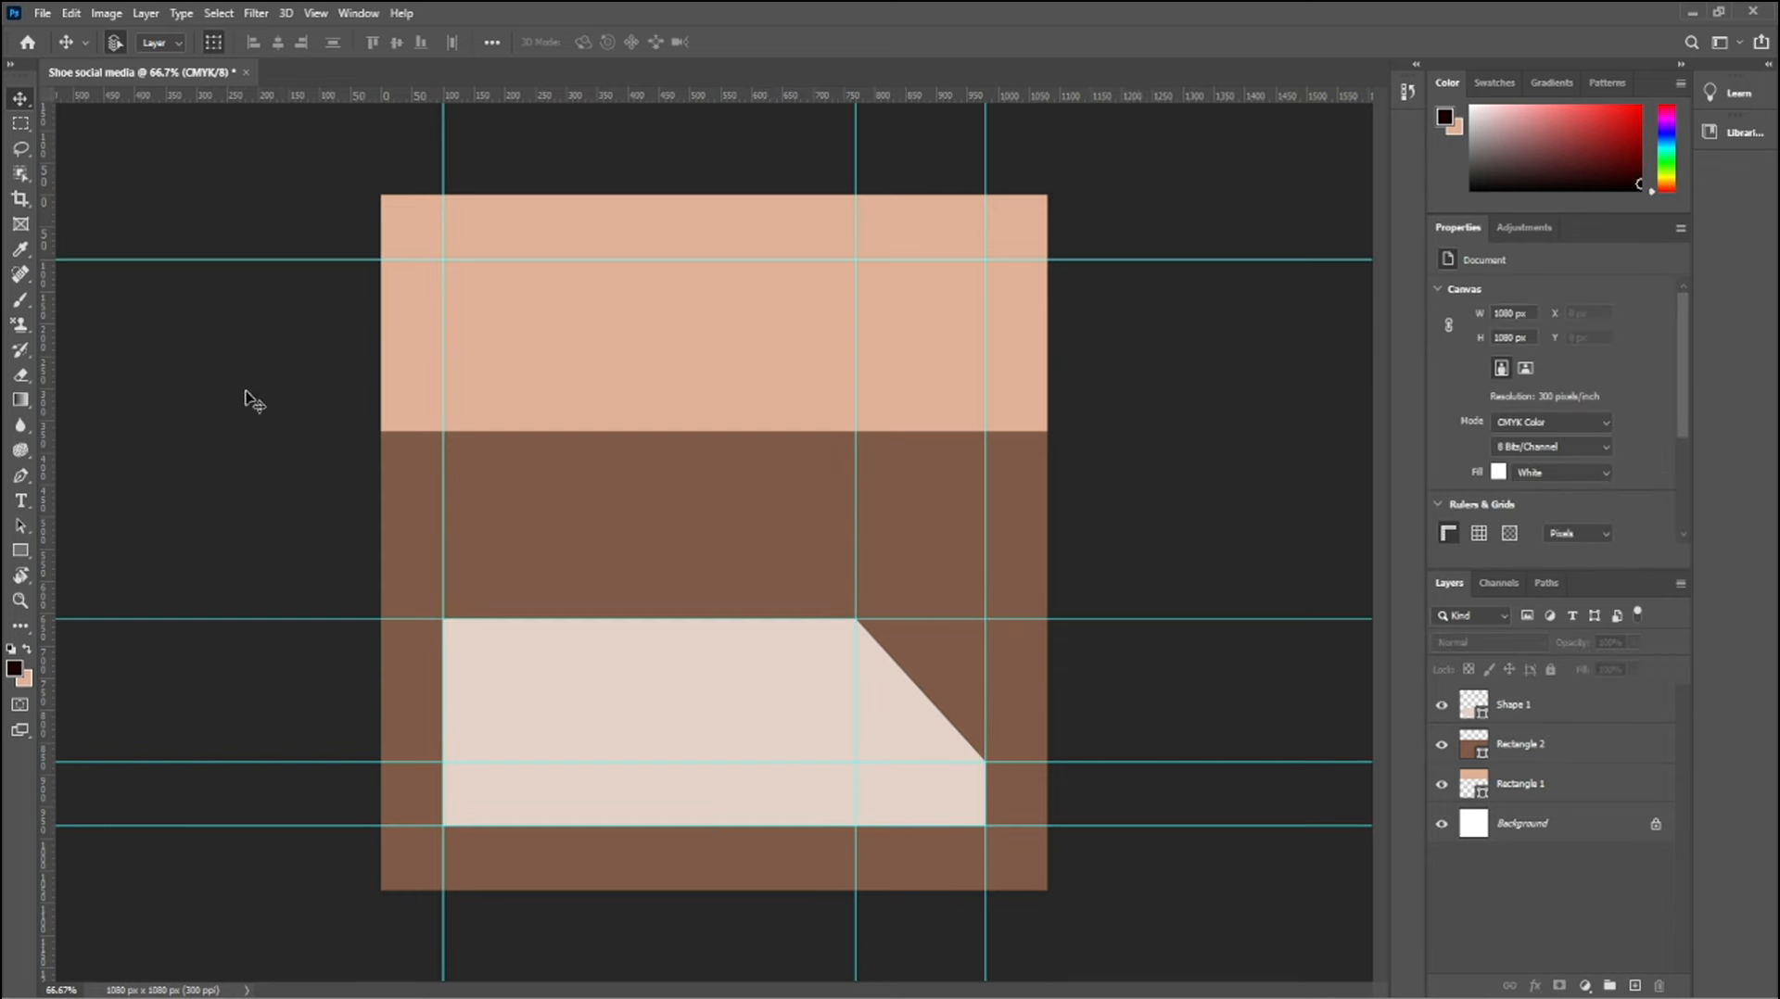
# Draw a 670 by 559 px rectangle between the guides above the beige shape and fill it with the recently used medium brown
pyautogui.click(22, 553)
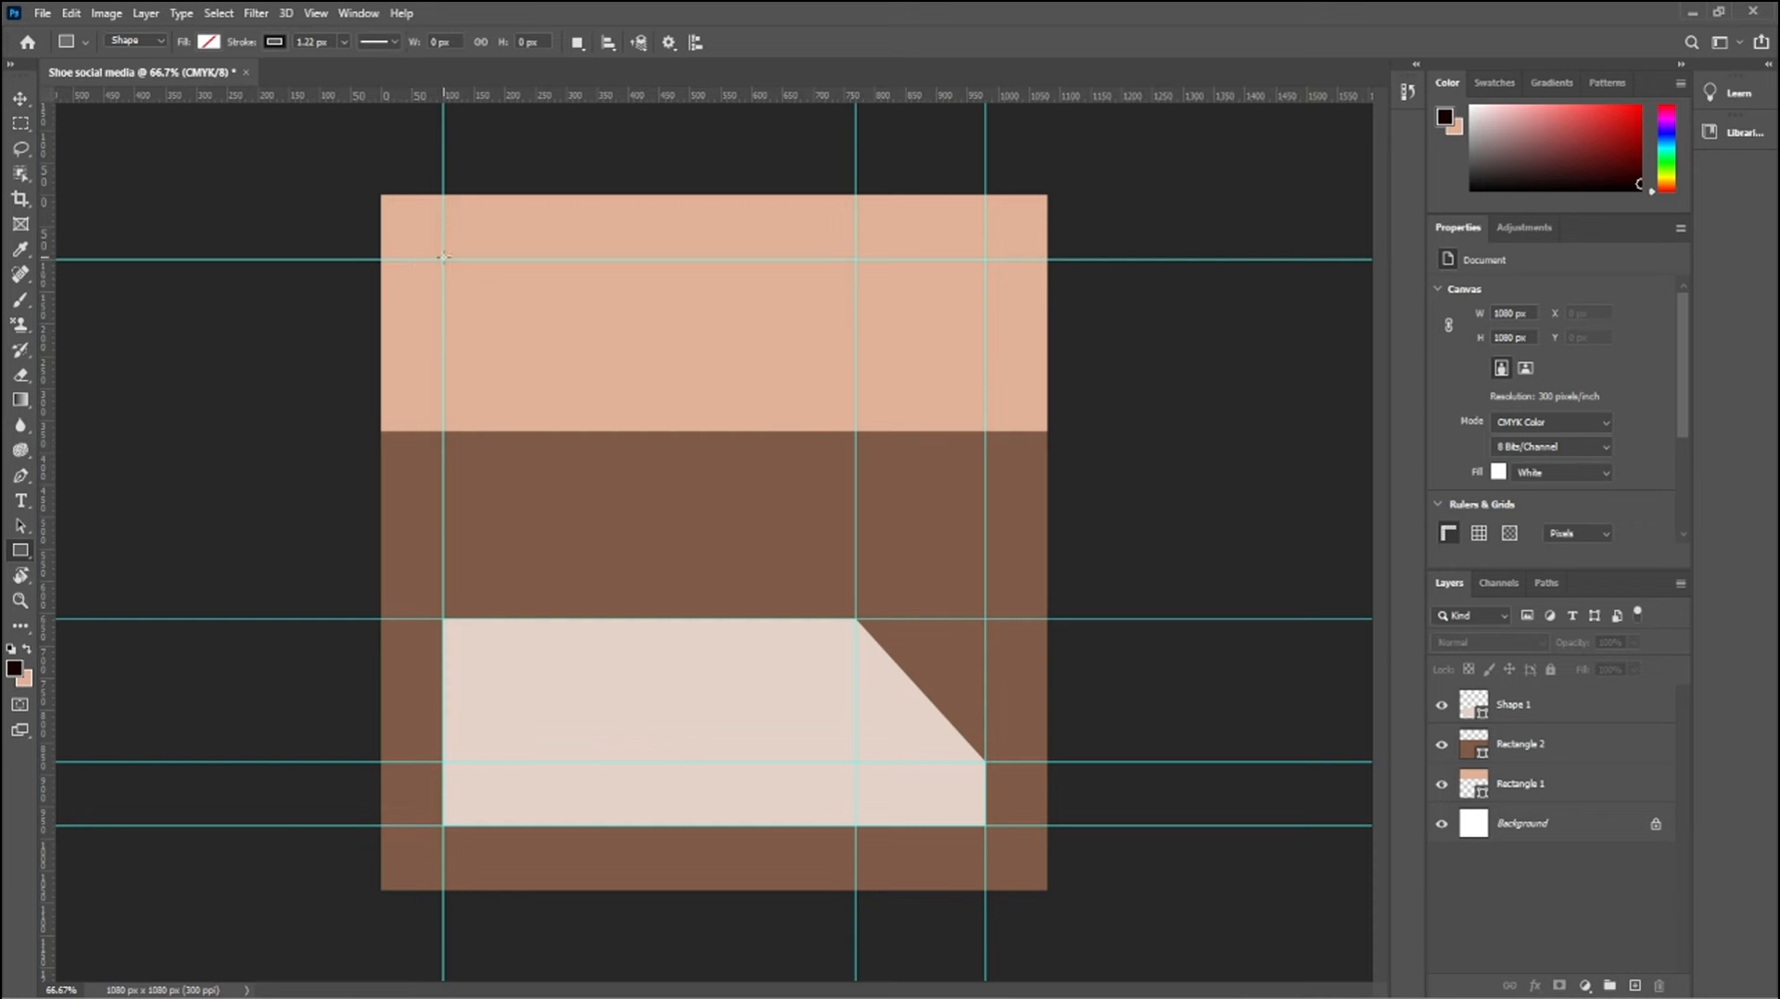
pyautogui.moveTo(442, 259); pyautogui.dragTo(855, 618)
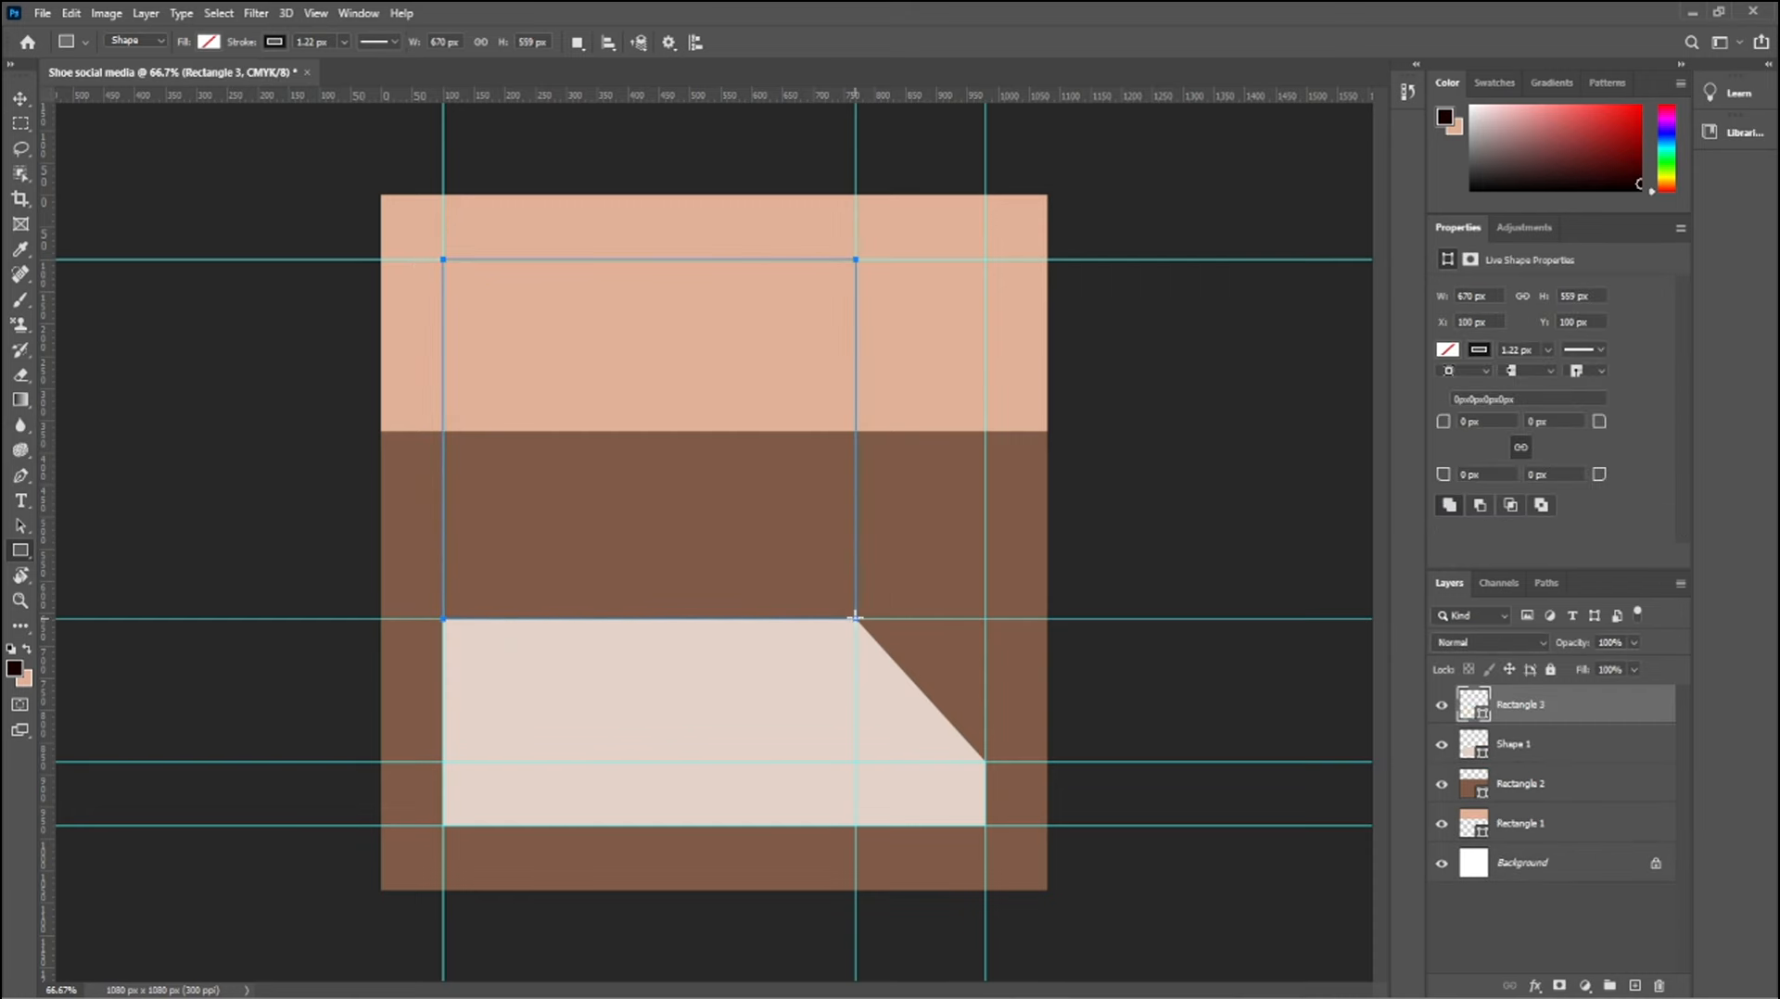
pyautogui.click(208, 43)
pyautogui.click(210, 44)
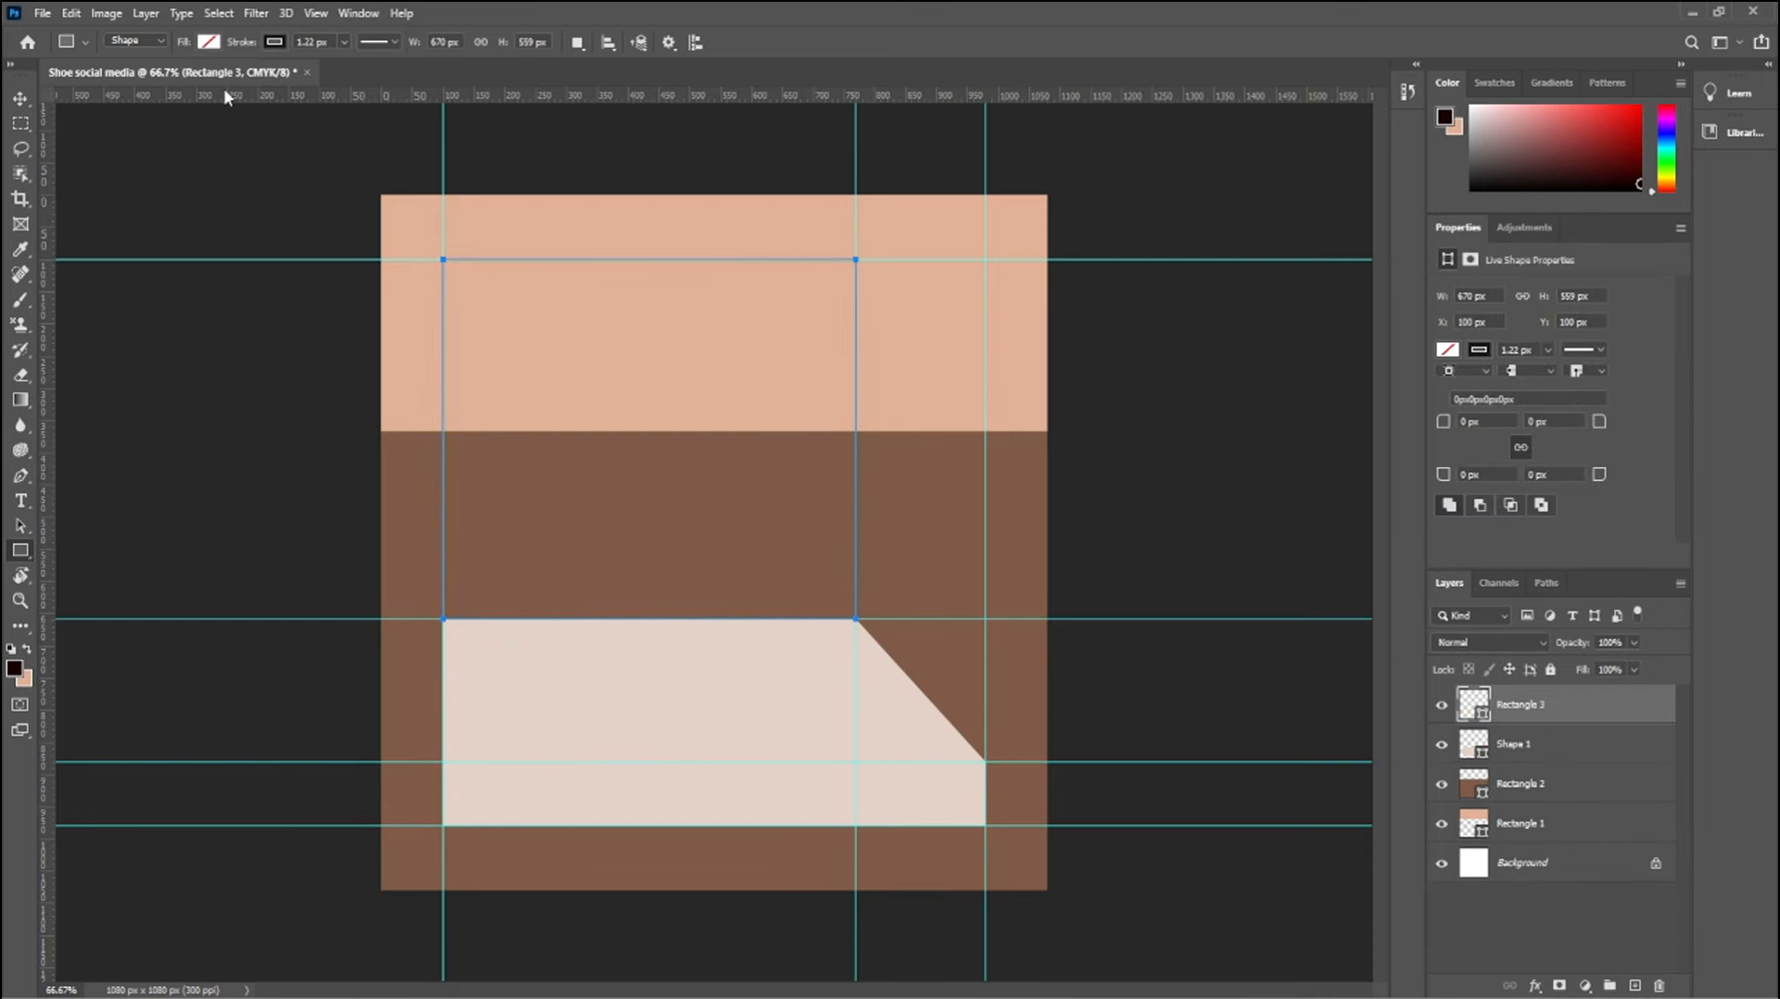
pyautogui.click(208, 44)
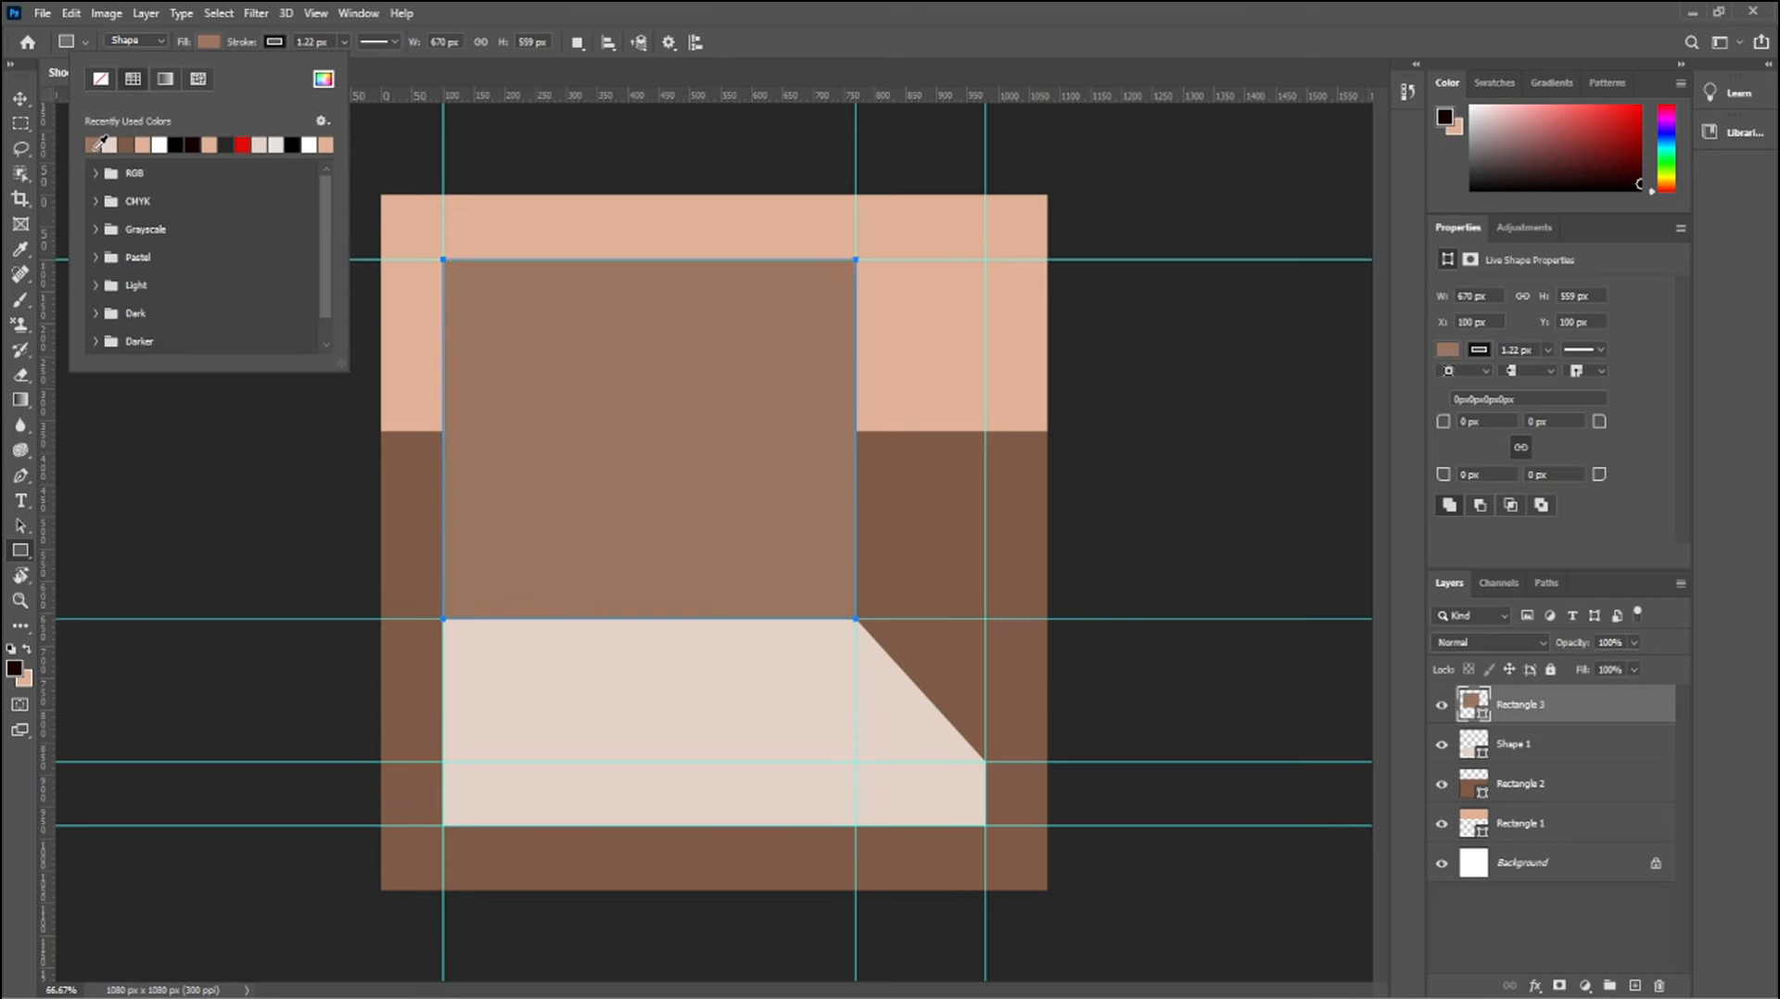
pyautogui.click(93, 145)
# Remove the stroke from the central brown rectangle
pyautogui.click(274, 43)
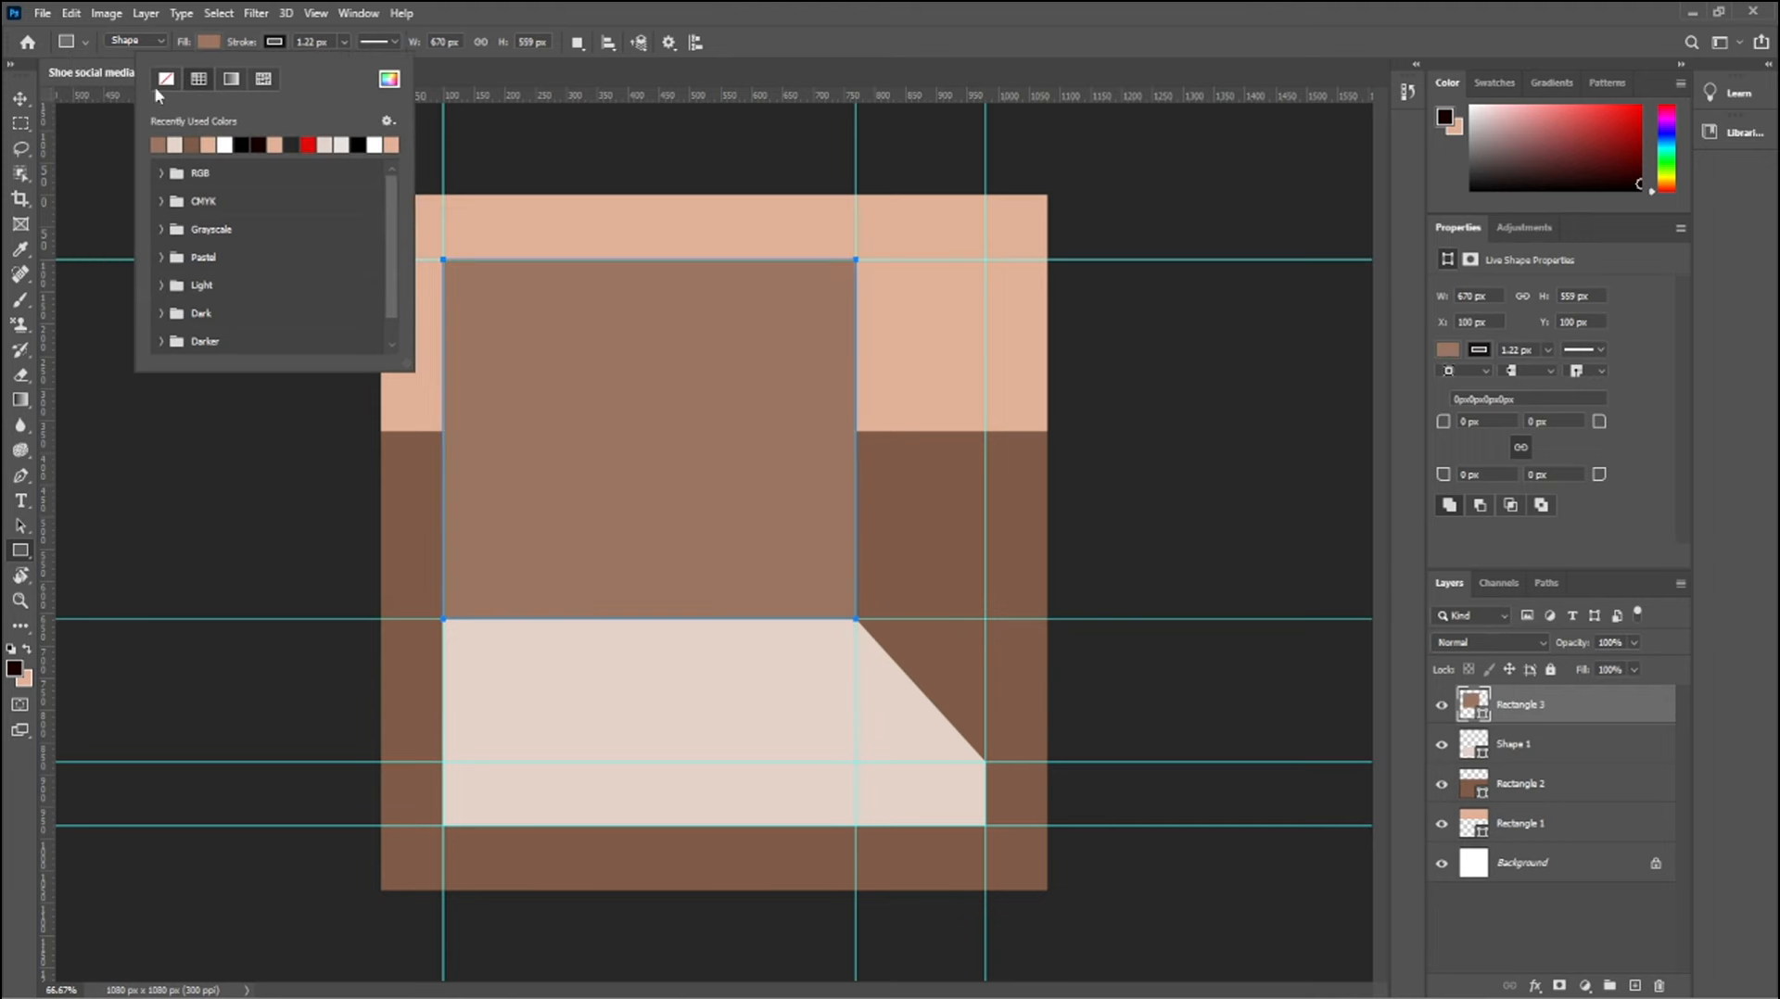
pyautogui.click(169, 80)
pyautogui.click(390, 79)
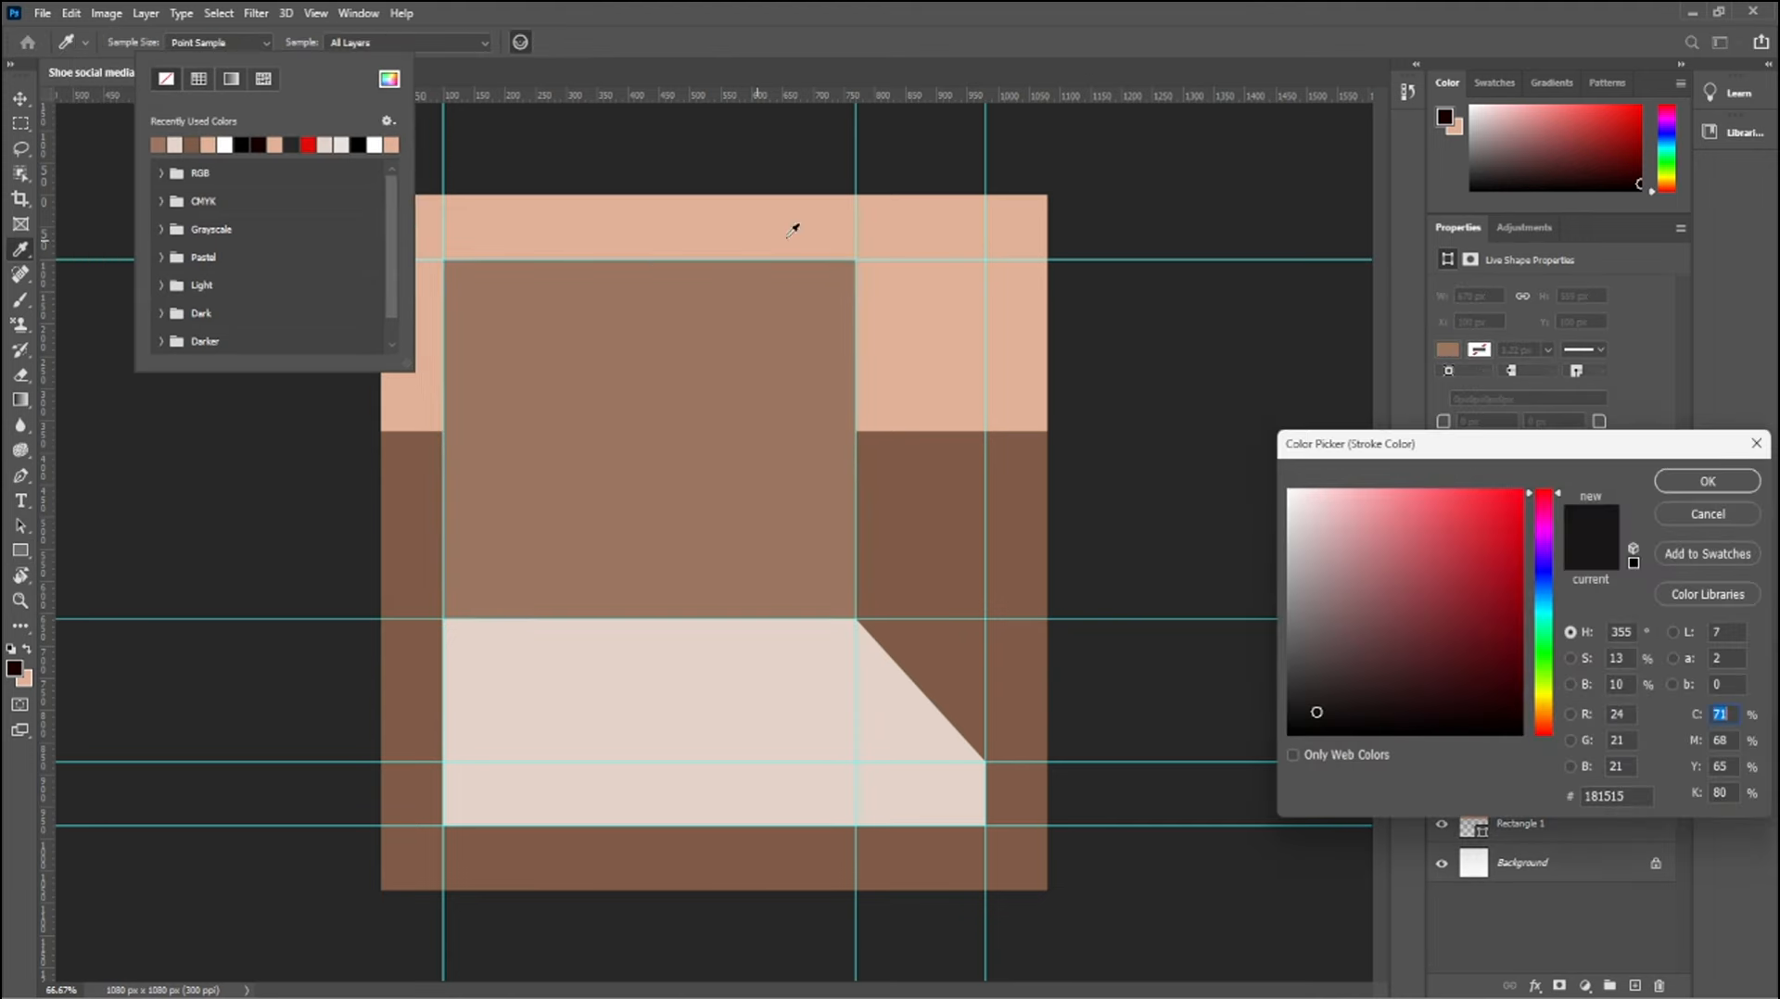
pyautogui.click(1755, 444)
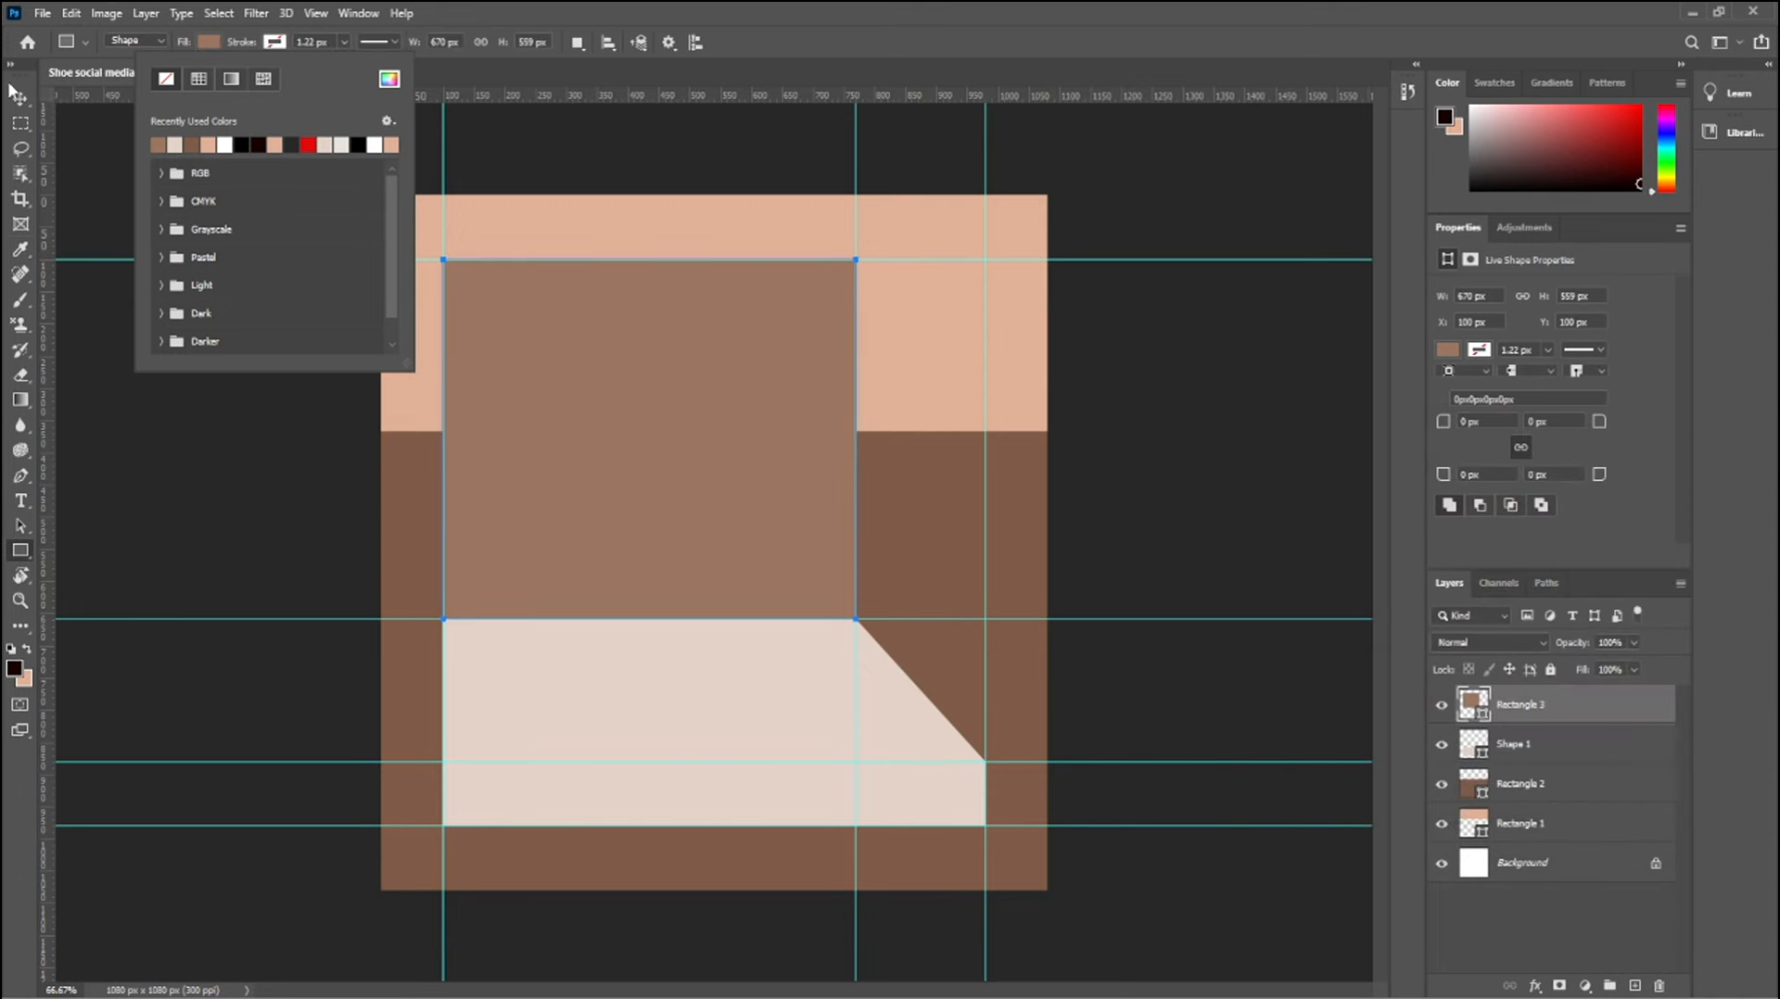
pyautogui.press('v')
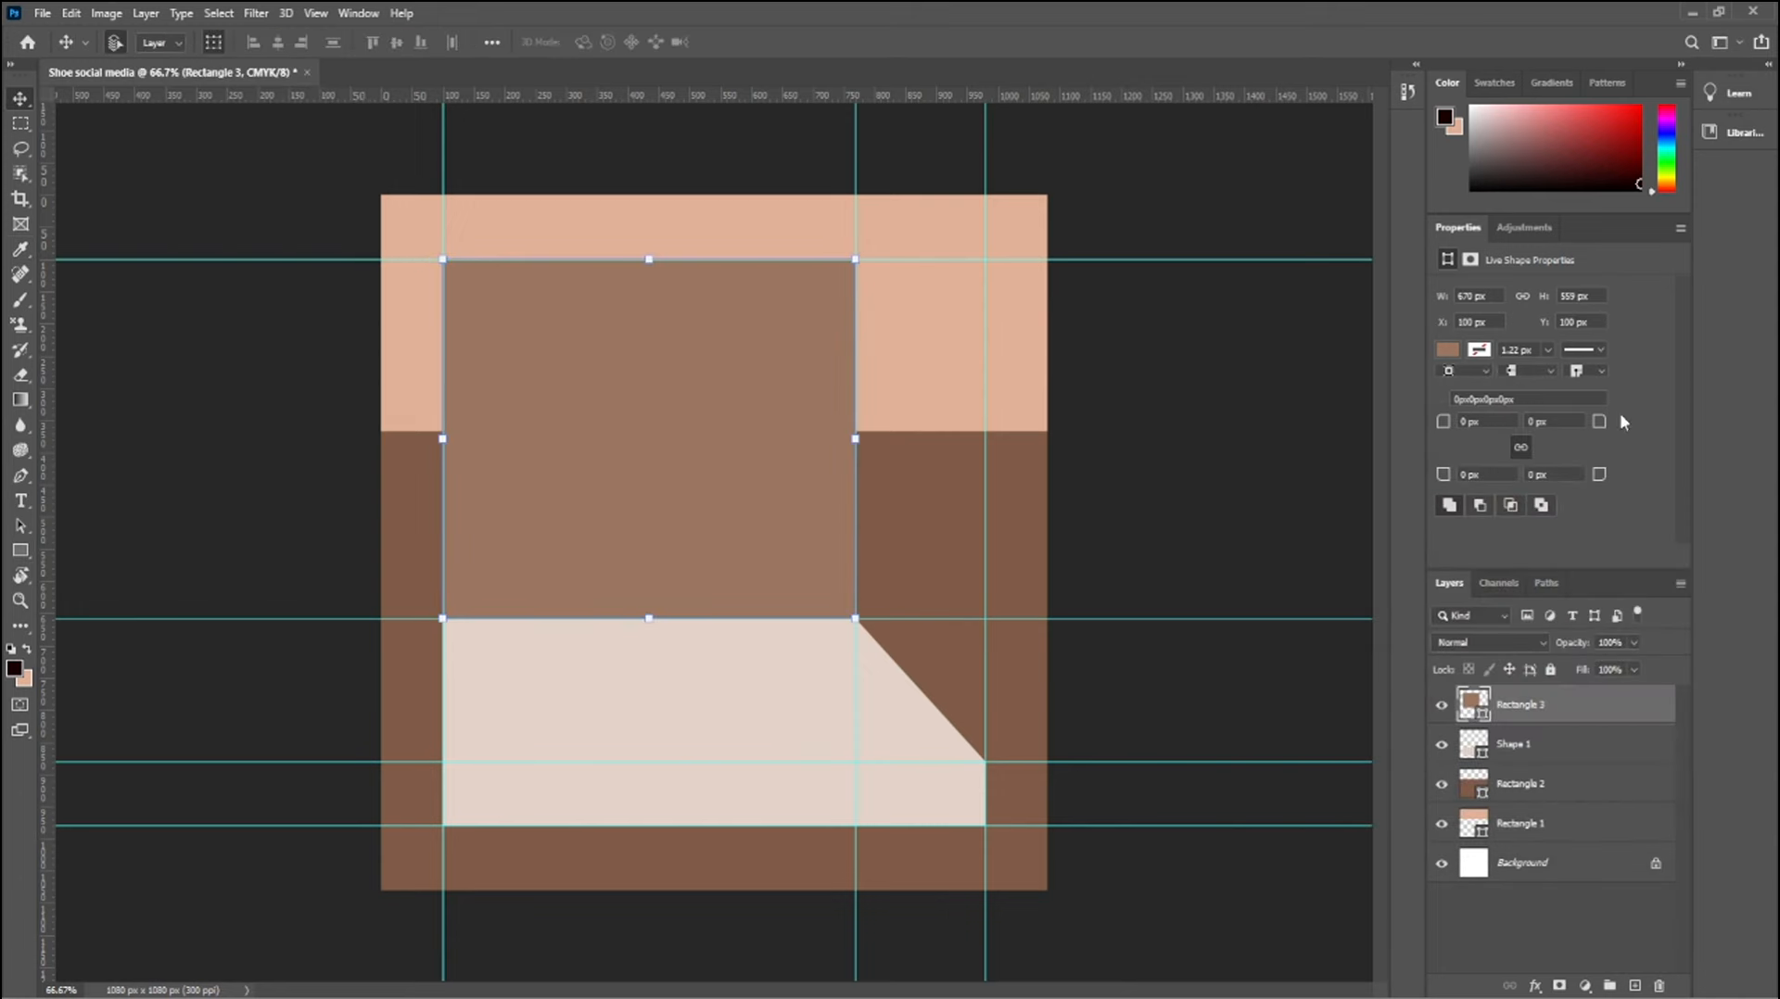
# Change the central rectangle's fill to a warmer, more orange brown
pyautogui.click(1447, 350)
pyautogui.click(1678, 388)
pyautogui.click(1708, 481)
# With the Pen tool, trace a side panel about 210.5 by 780.5 px beside the central rectangle, its lower edge following the beige shape's diagonal
pyautogui.press('p')
pyautogui.click(855, 260)
pyautogui.click(985, 259)
pyautogui.click(985, 762)
pyautogui.click(856, 619)
pyautogui.click(856, 259)
# Fill the slanted side panel with dark brown #805d48 and remove its stroke
pyautogui.click(209, 42)
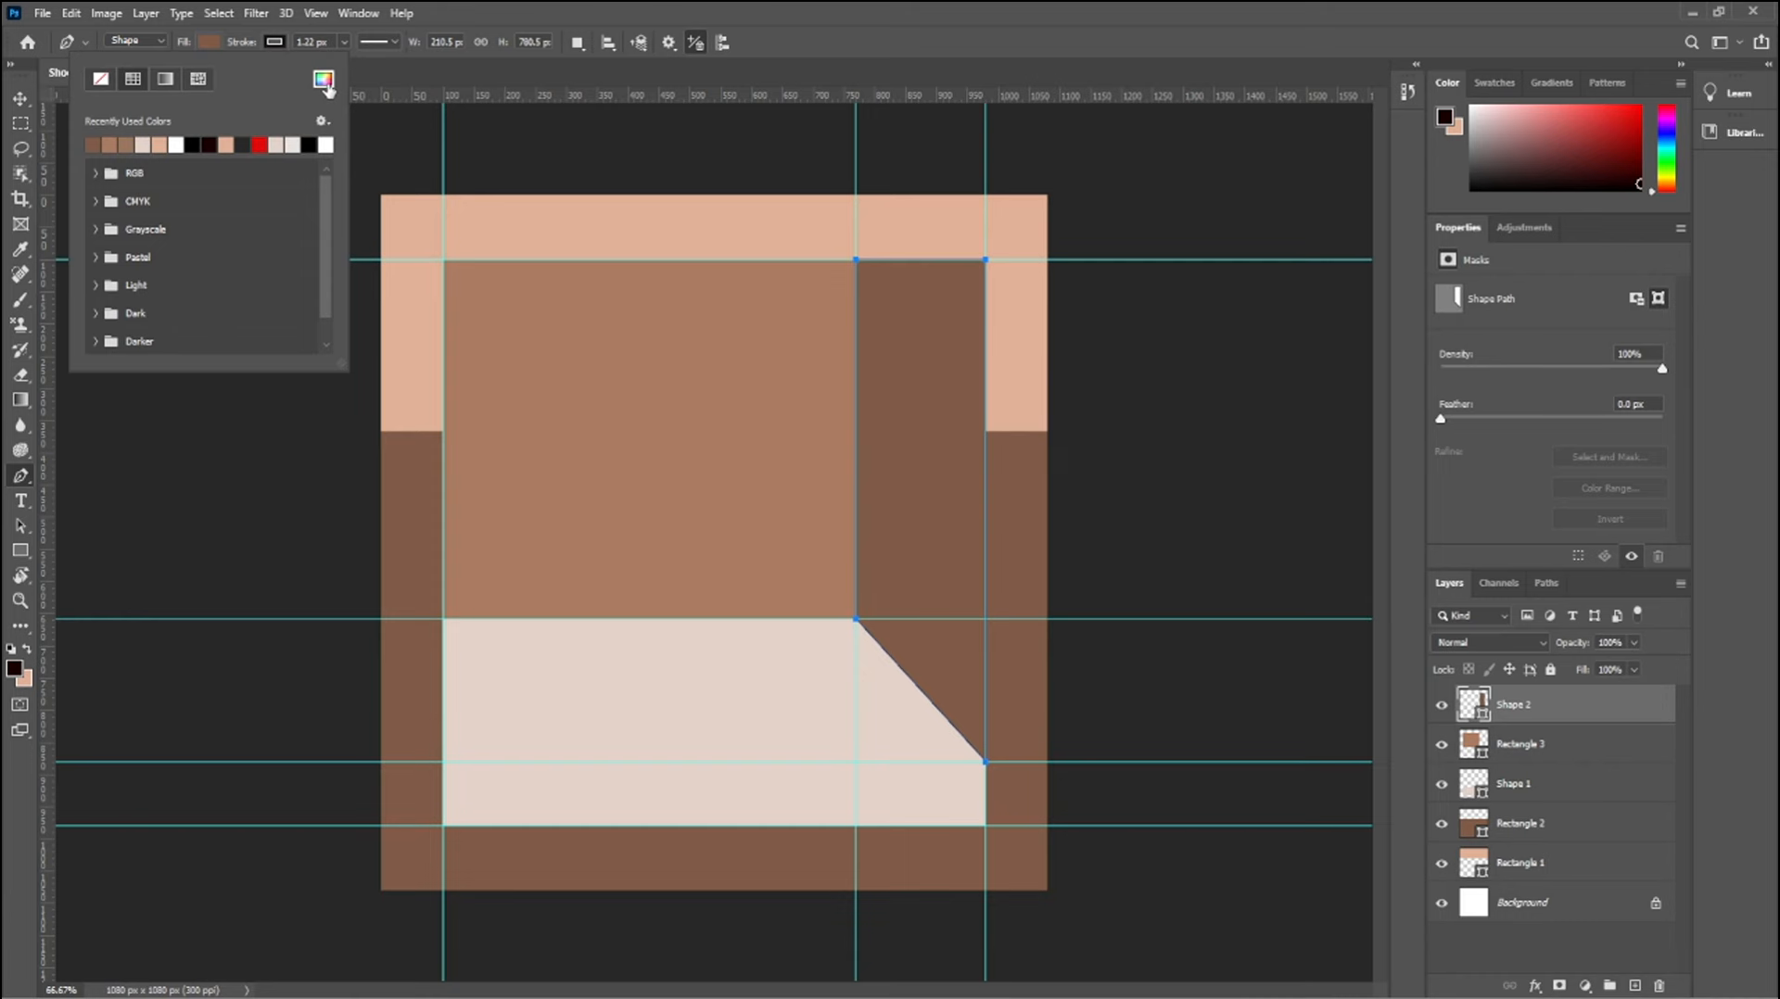
pyautogui.click(324, 80)
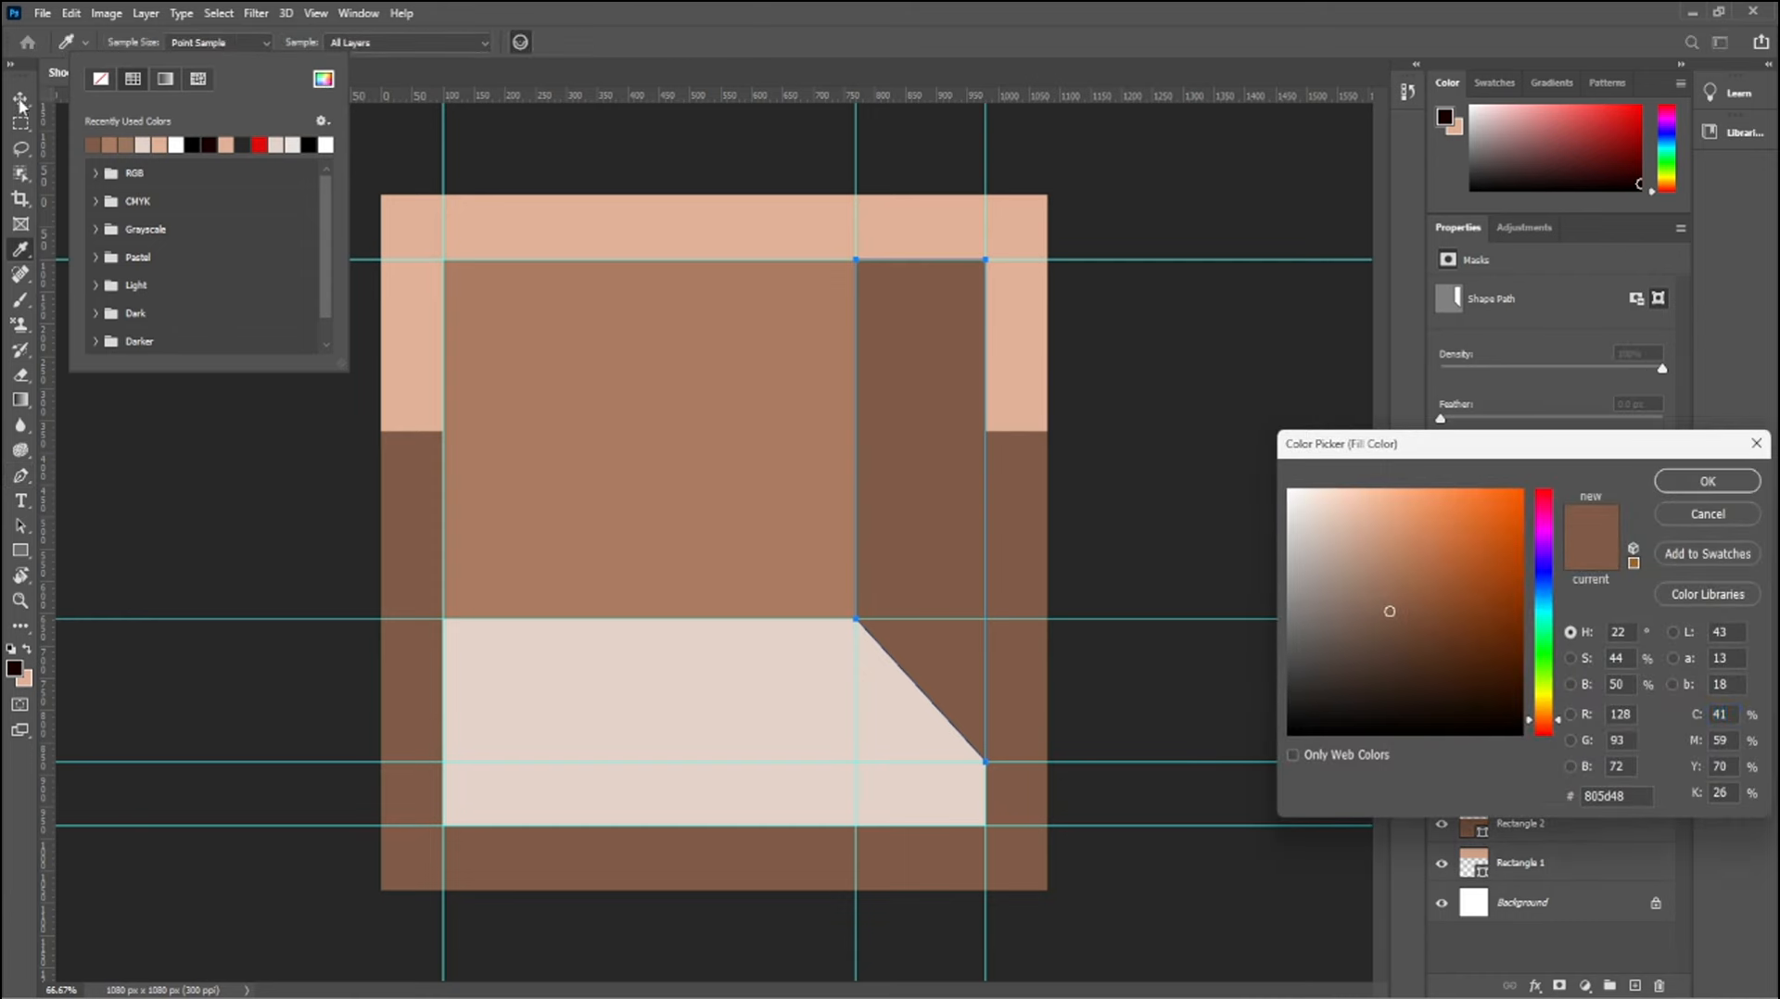
pyautogui.click(1710, 481)
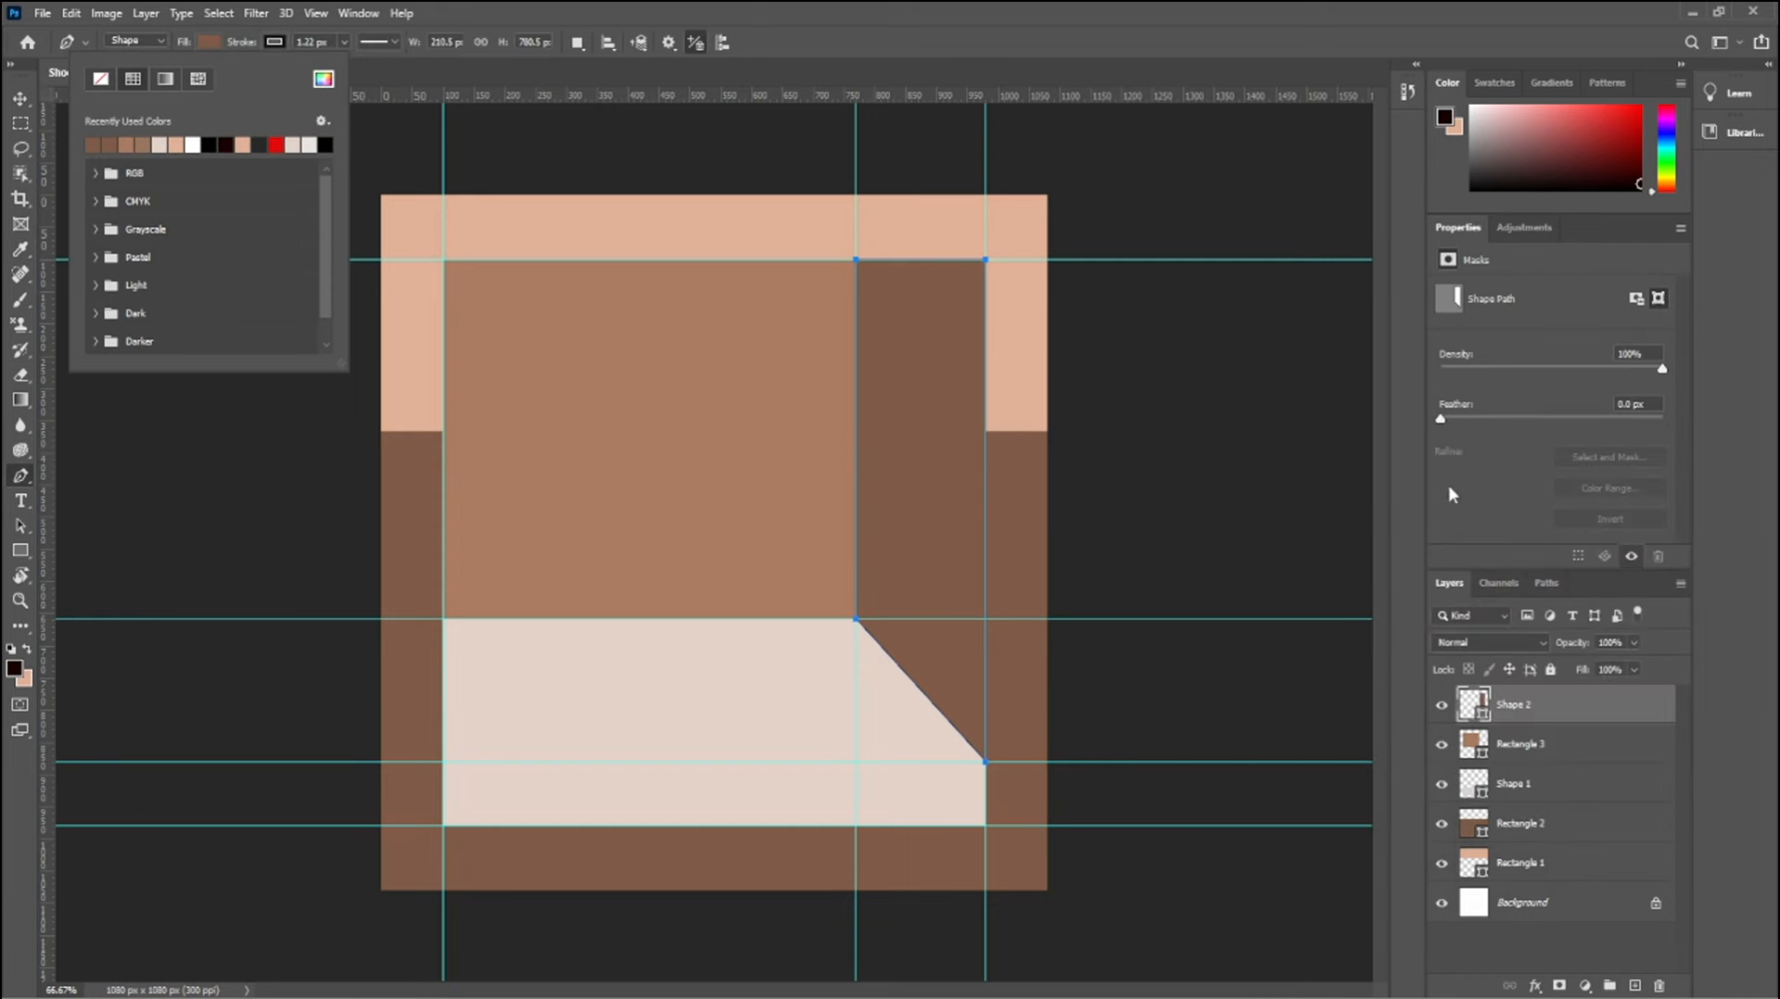
pyautogui.click(274, 42)
pyautogui.click(166, 79)
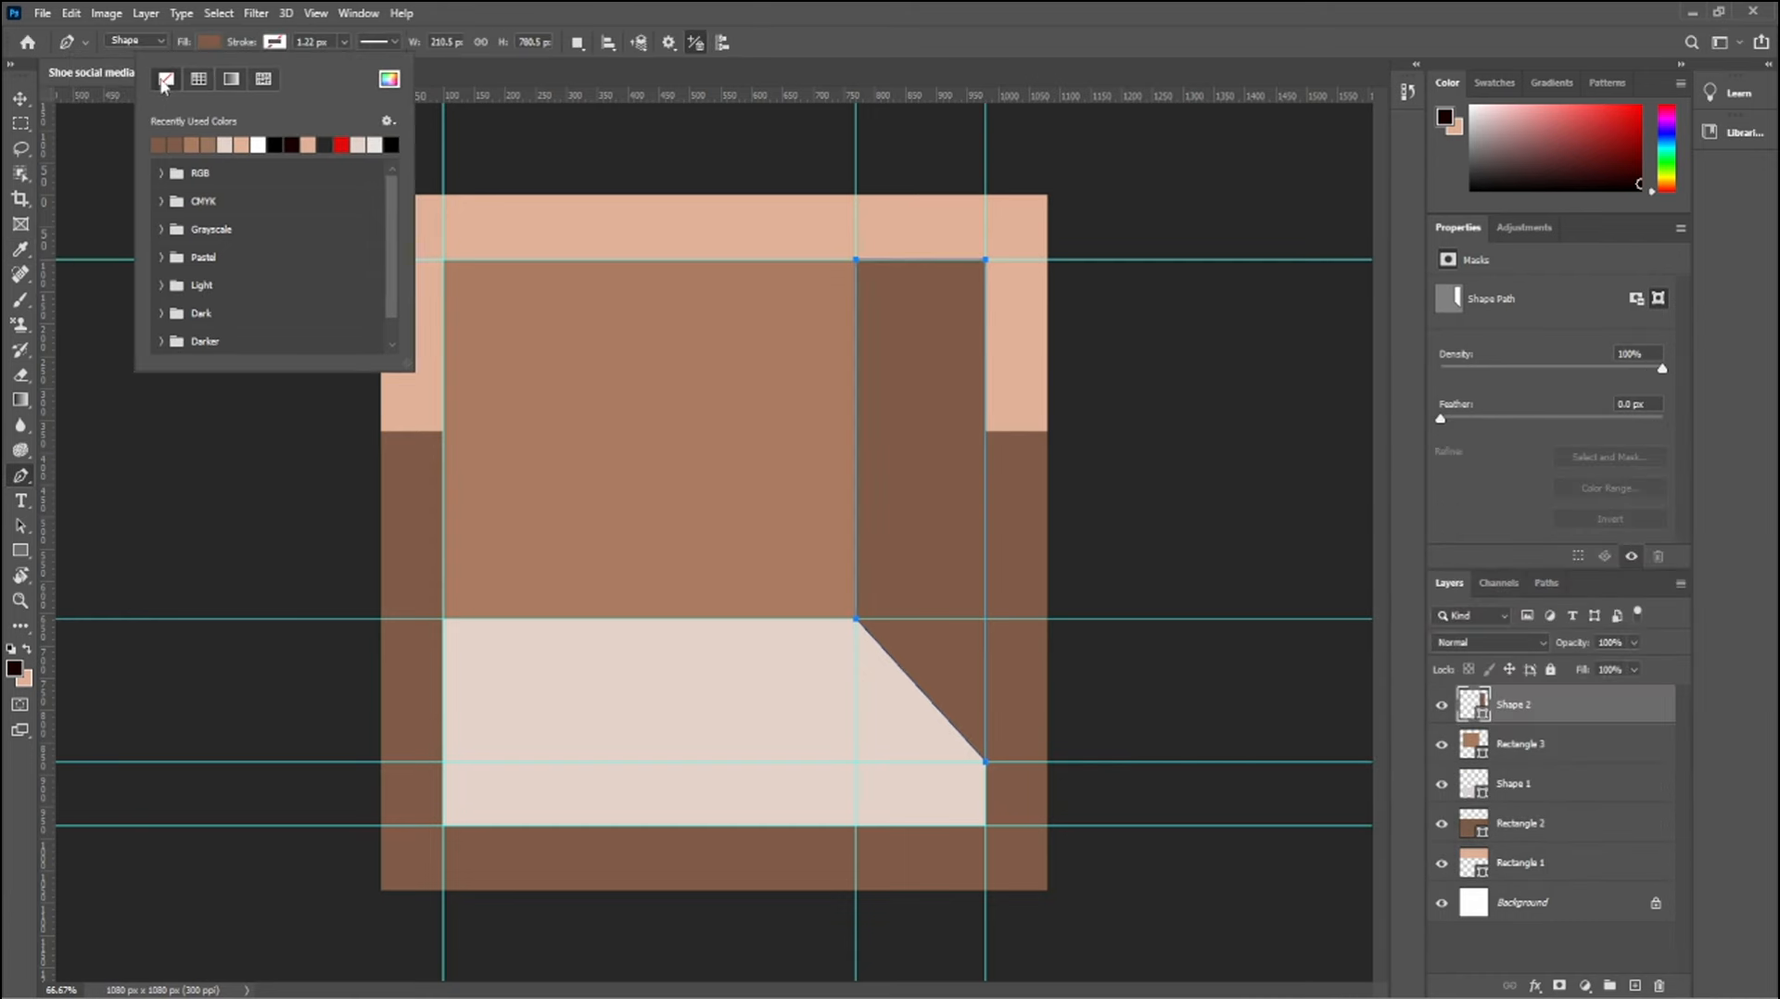
pyautogui.click(20, 98)
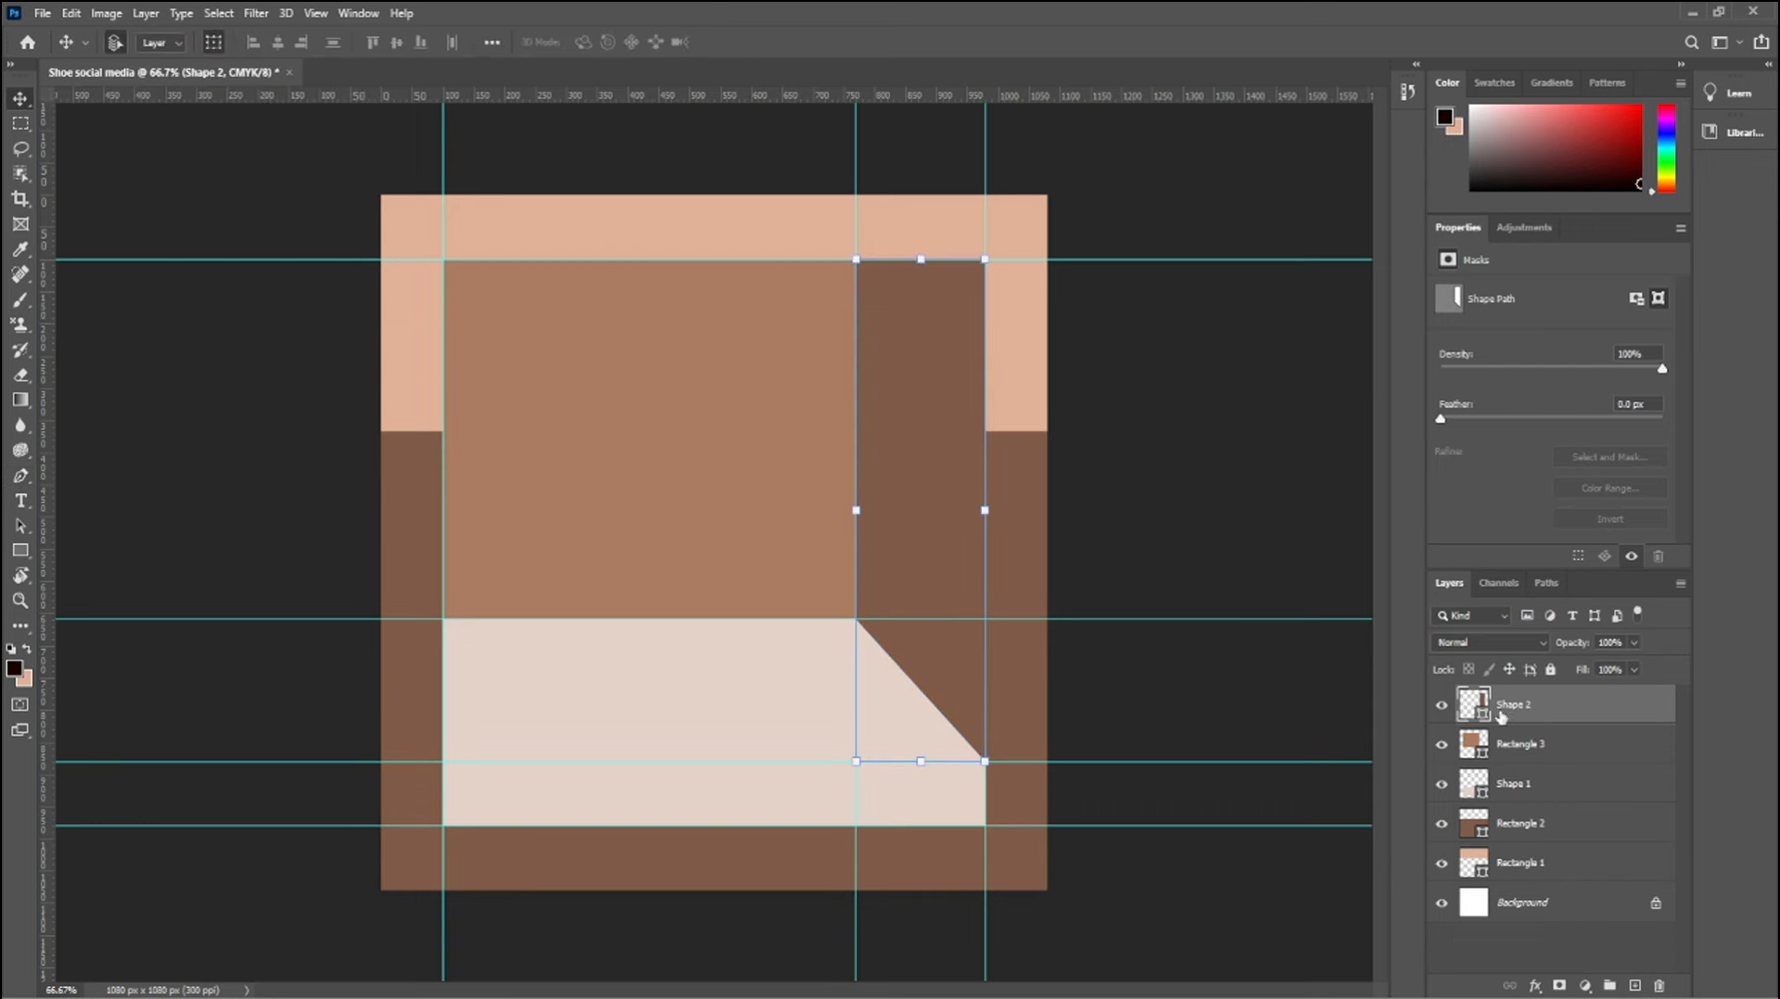
# Bring the white sneaker image into the shoe post document as a new layer
pyautogui.click(1168, 464)
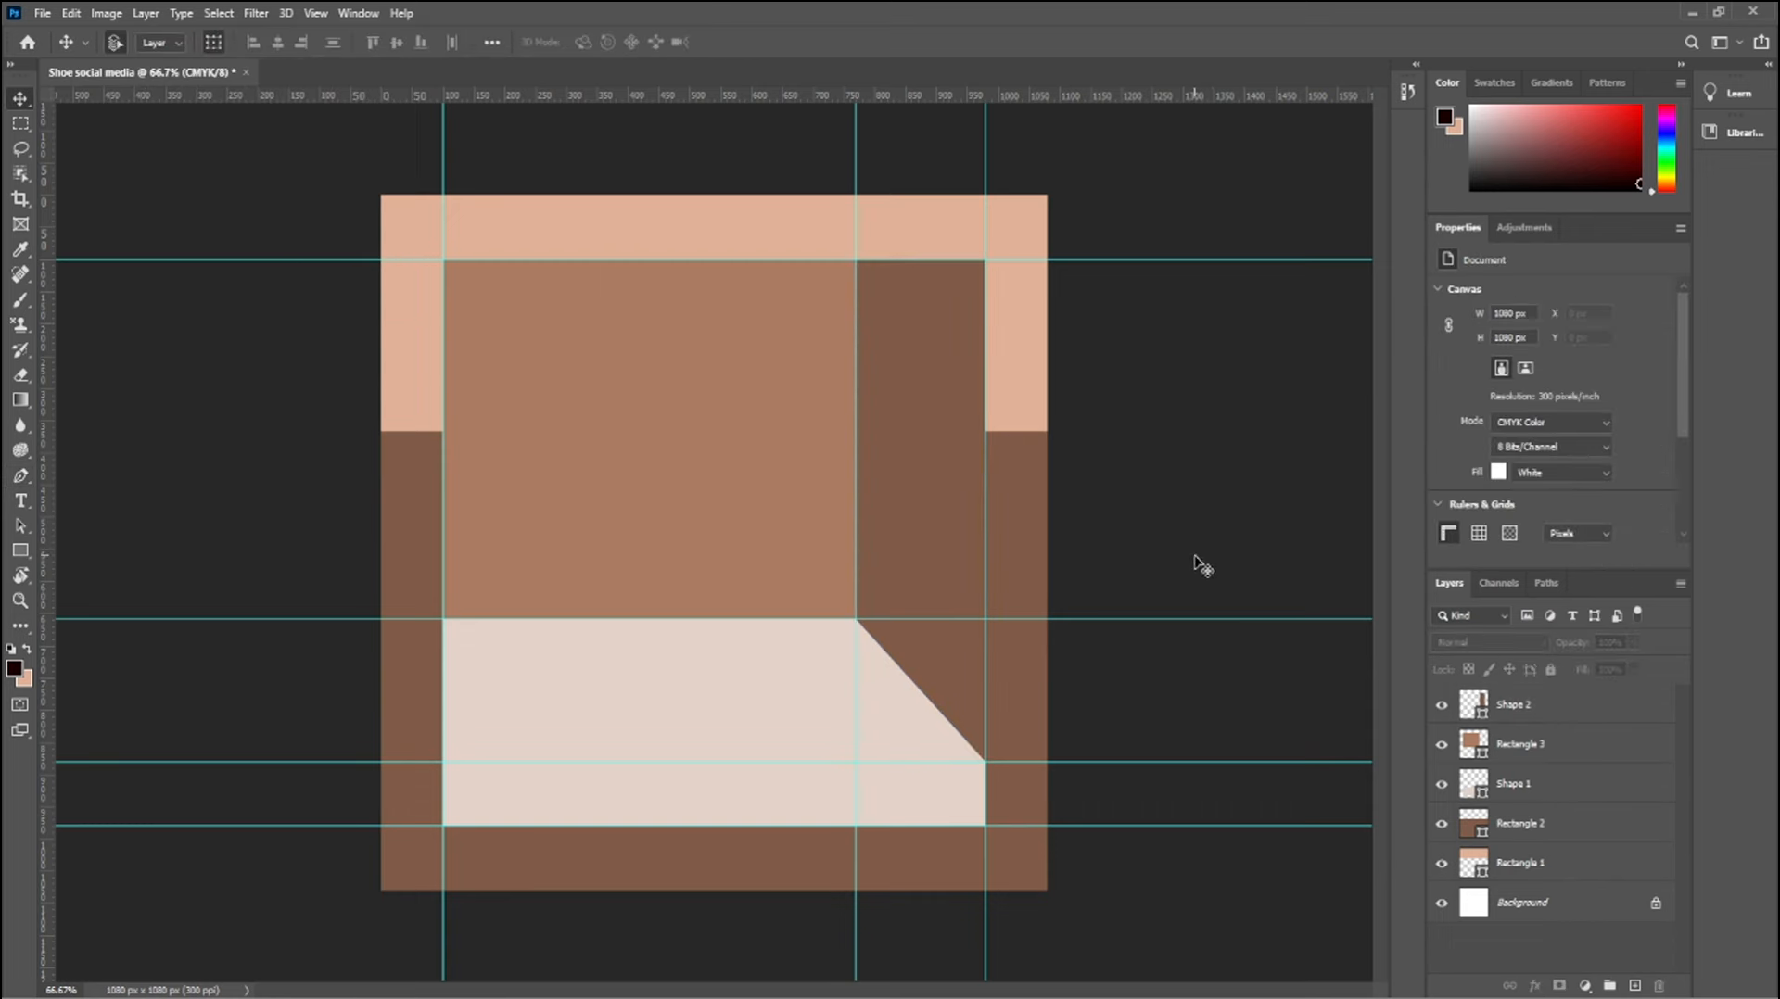
pyautogui.click(324, 76)
pyautogui.moveTo(859, 437); pyautogui.dragTo(649, 578)
# Scale the sneaker to 35.06%, rotate it 2.5°, and place it over the beige floor shape
pyautogui.moveTo(1225, 579); pyautogui.dragTo(469, 576)
pyautogui.moveTo(318, 575); pyautogui.dragTo(739, 659)
pyautogui.moveTo(894, 502); pyautogui.dragTo(900, 497)
pyautogui.moveTo(914, 486); pyautogui.dragTo(922, 496)
pyautogui.moveTo(765, 682); pyautogui.dragTo(762, 687)
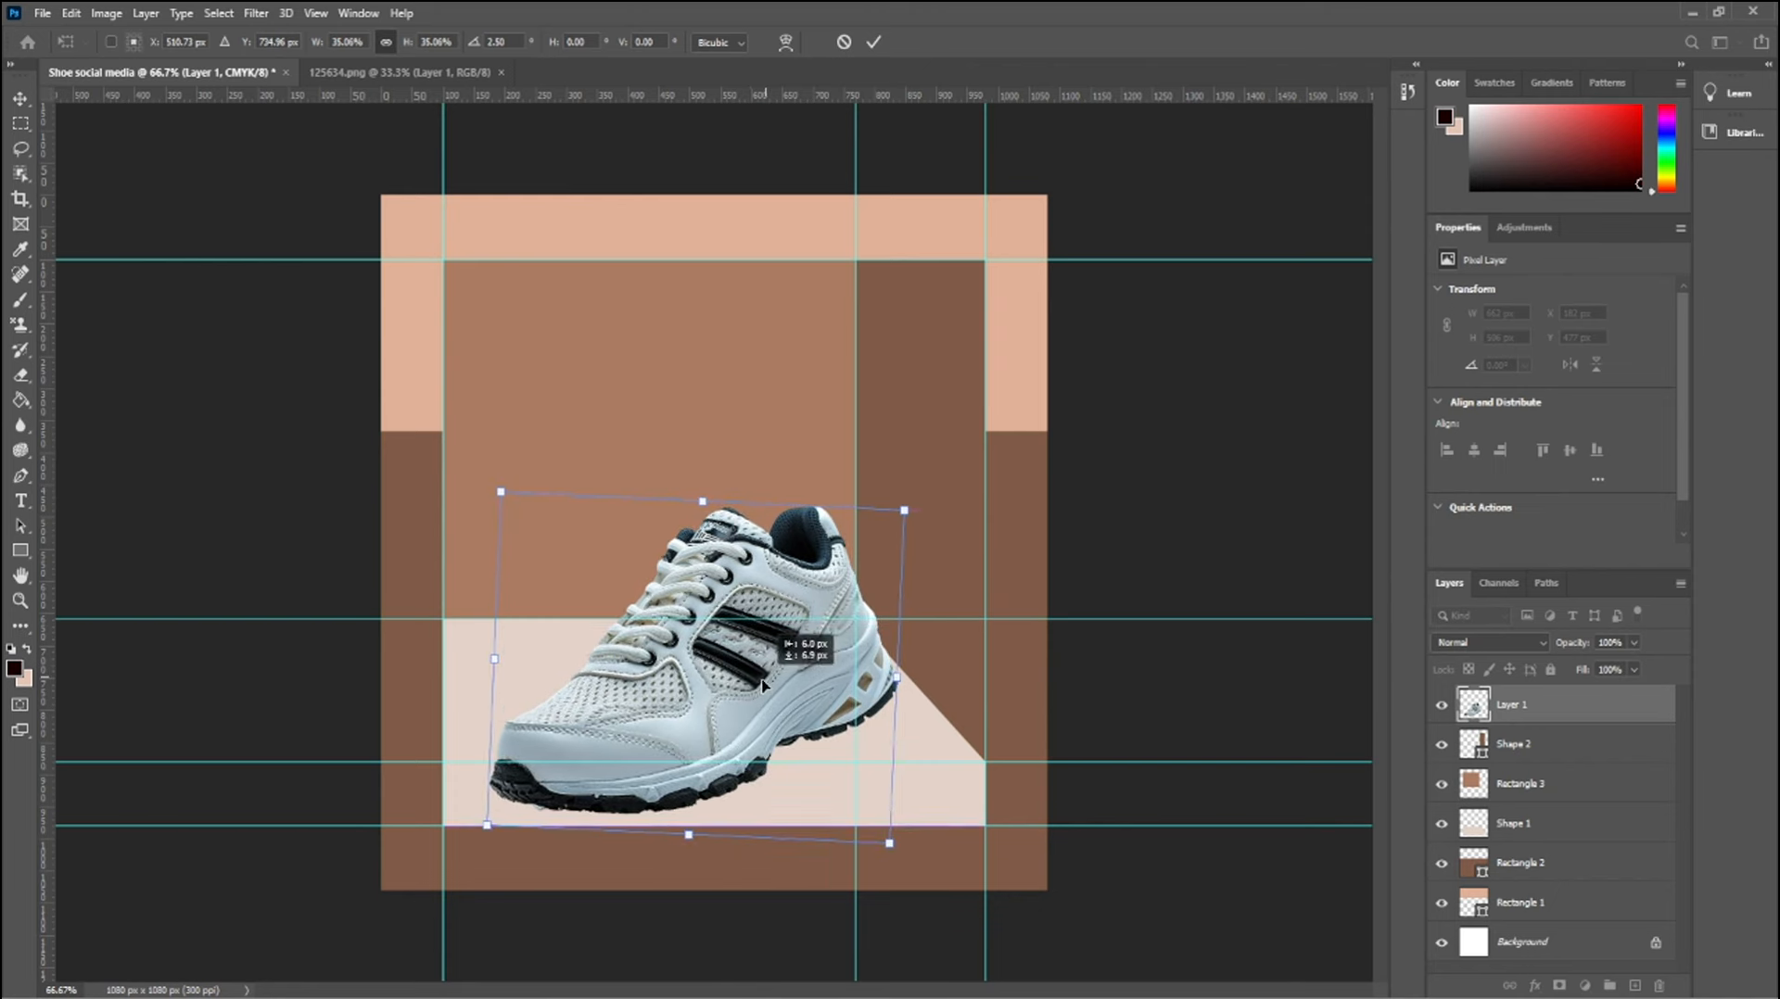
pyautogui.press('Return')
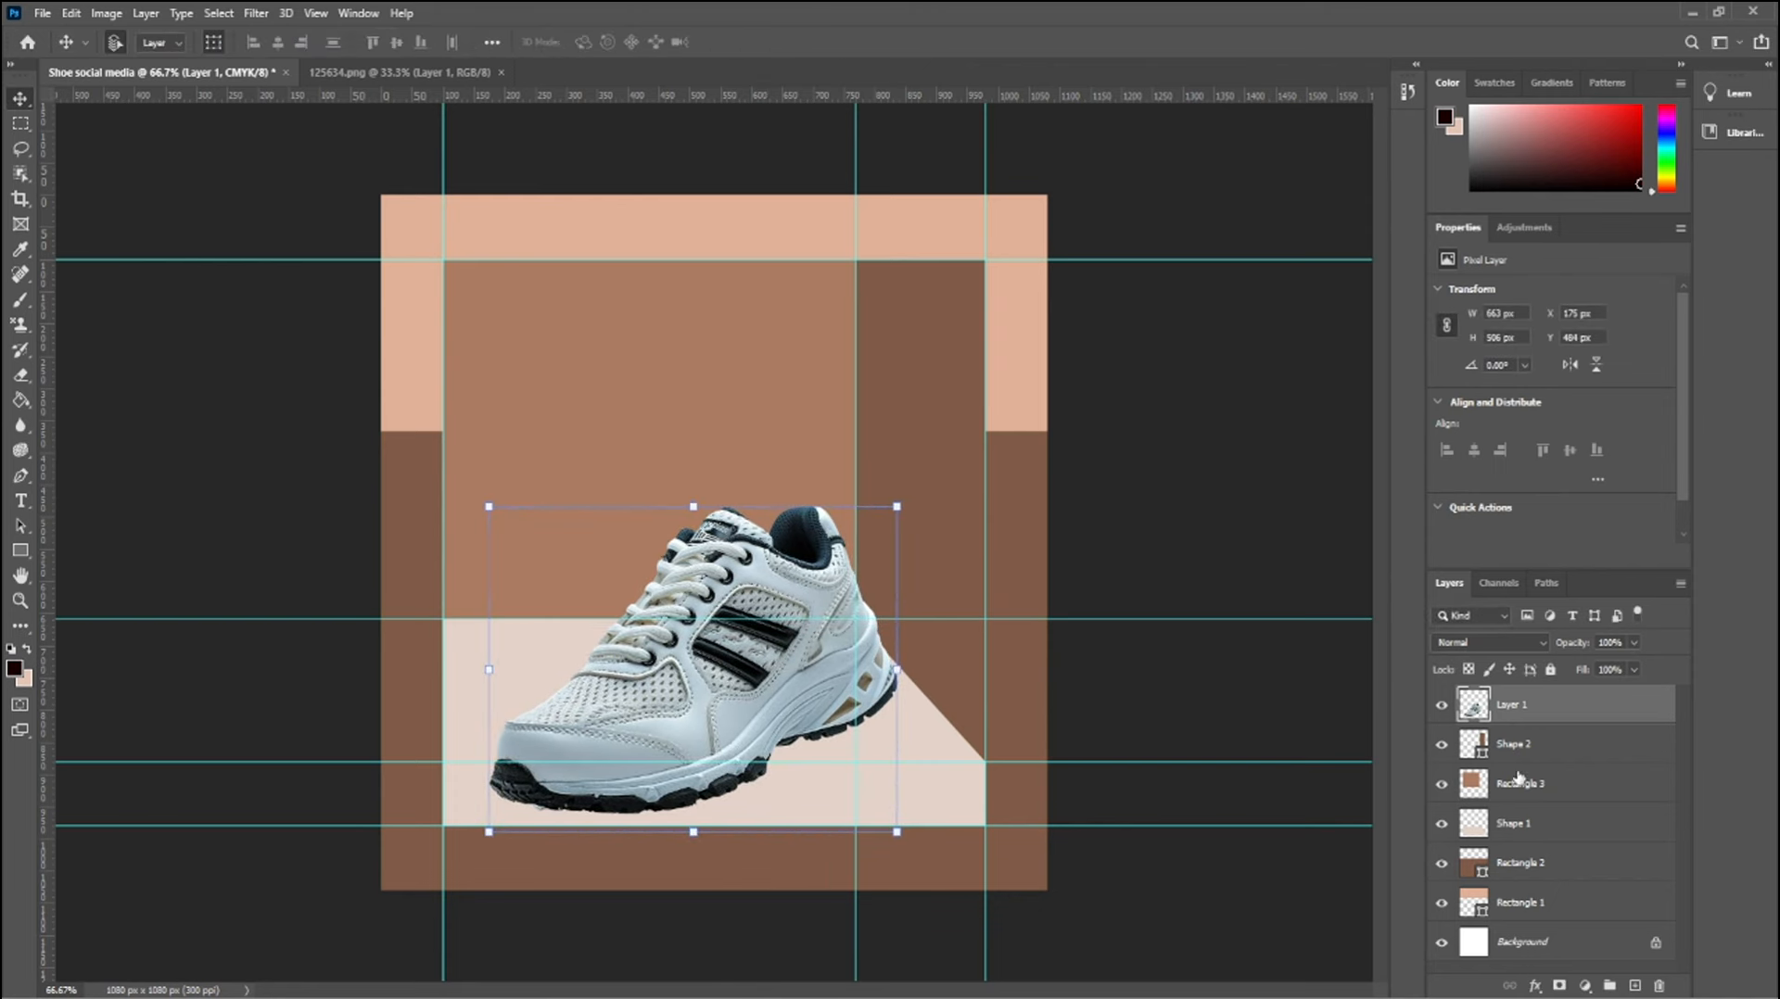
# Duplicate the shoe layer, and convert the lower copy to a smart object and rasterize it
pyautogui.moveTo(1557, 714); pyautogui.dragTo(1635, 985)
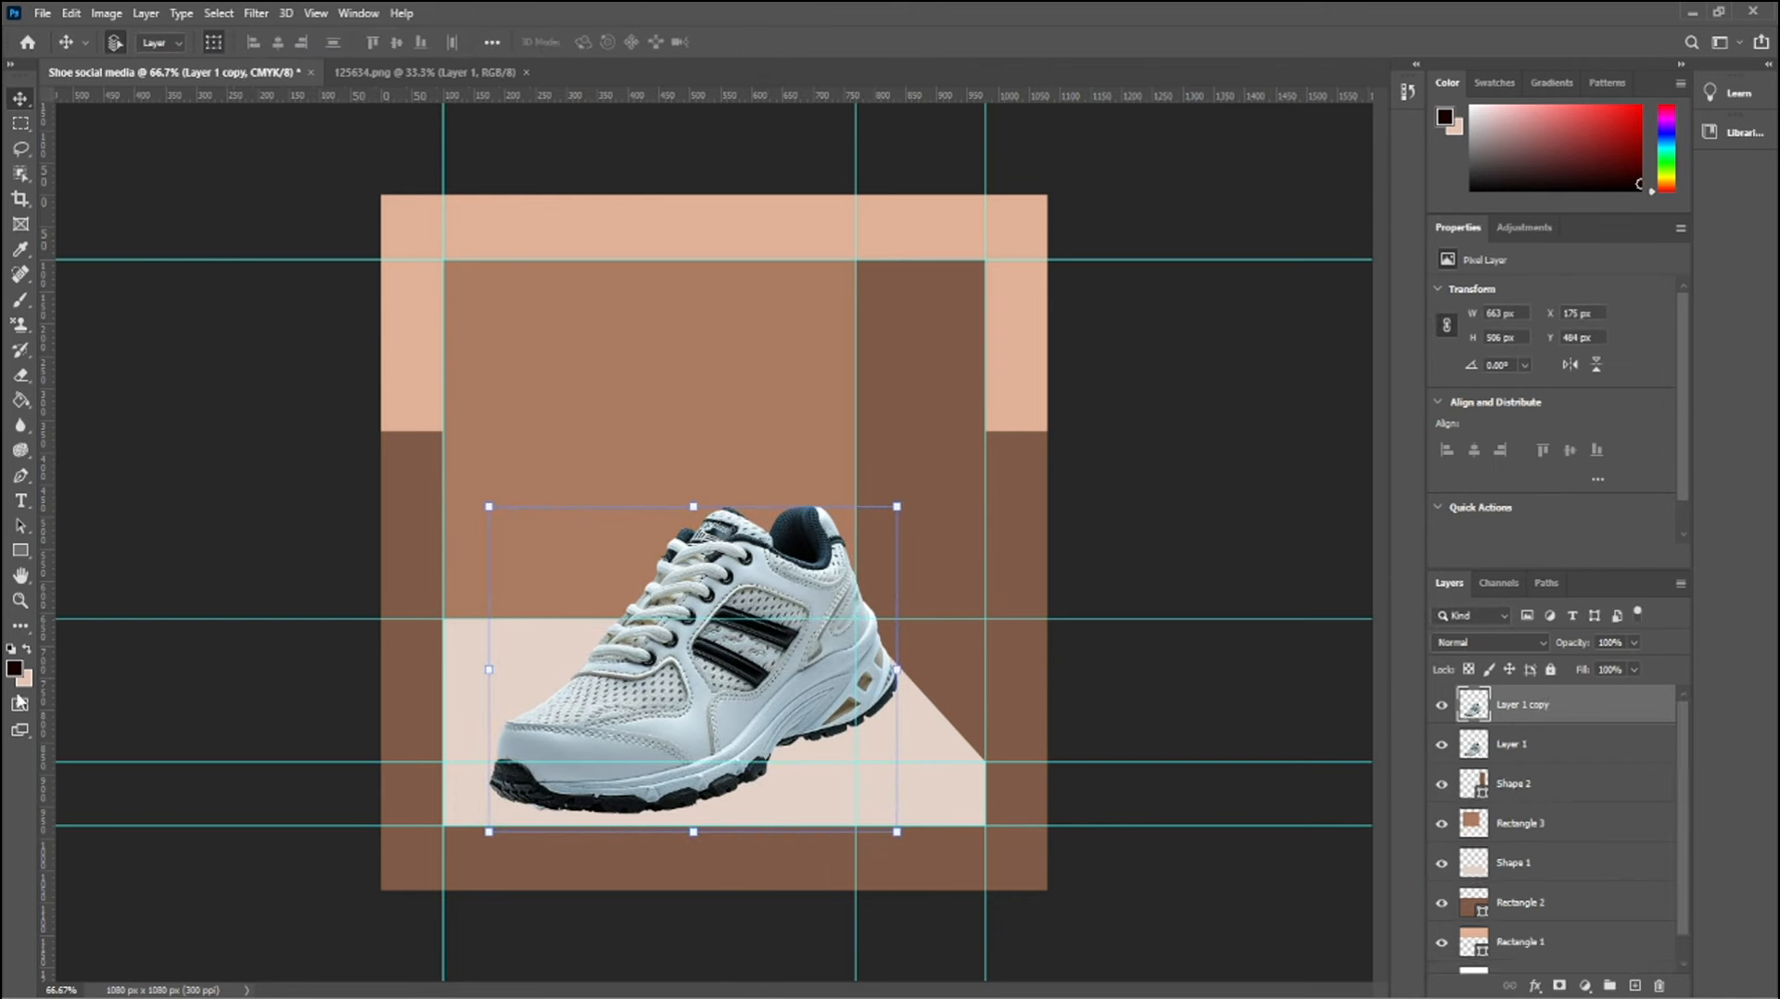
pyautogui.click(1558, 746)
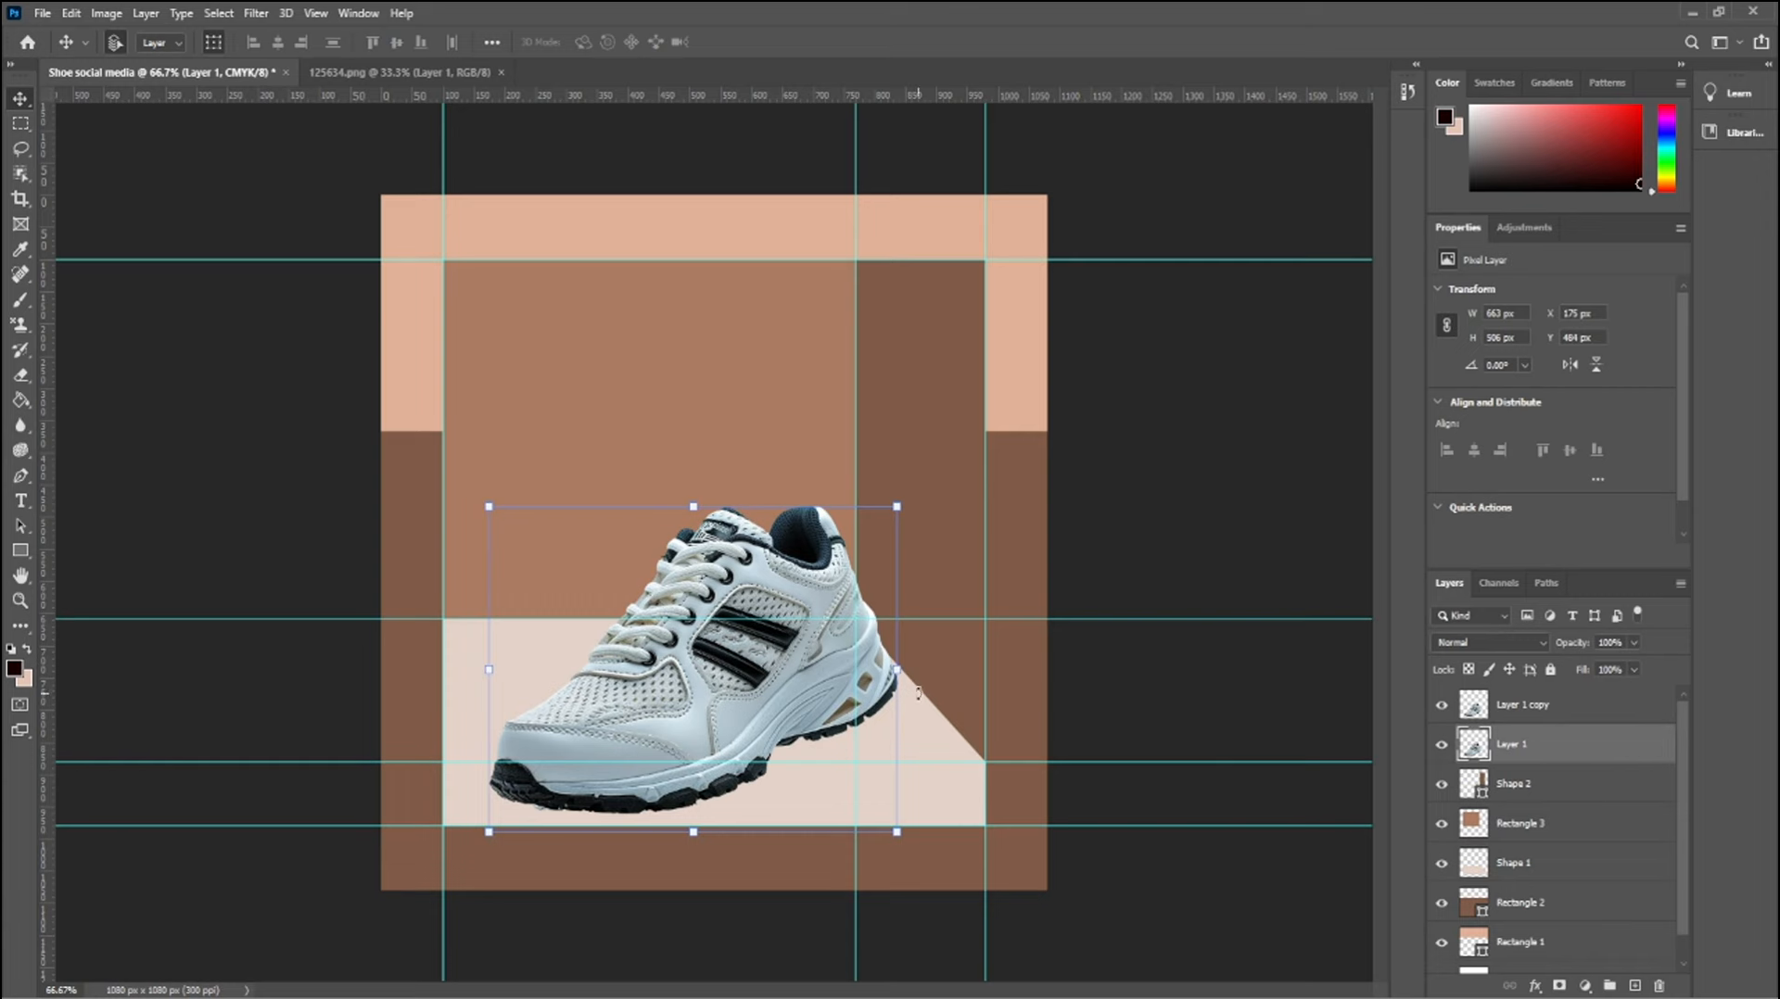
pyautogui.rightClick(1569, 756)
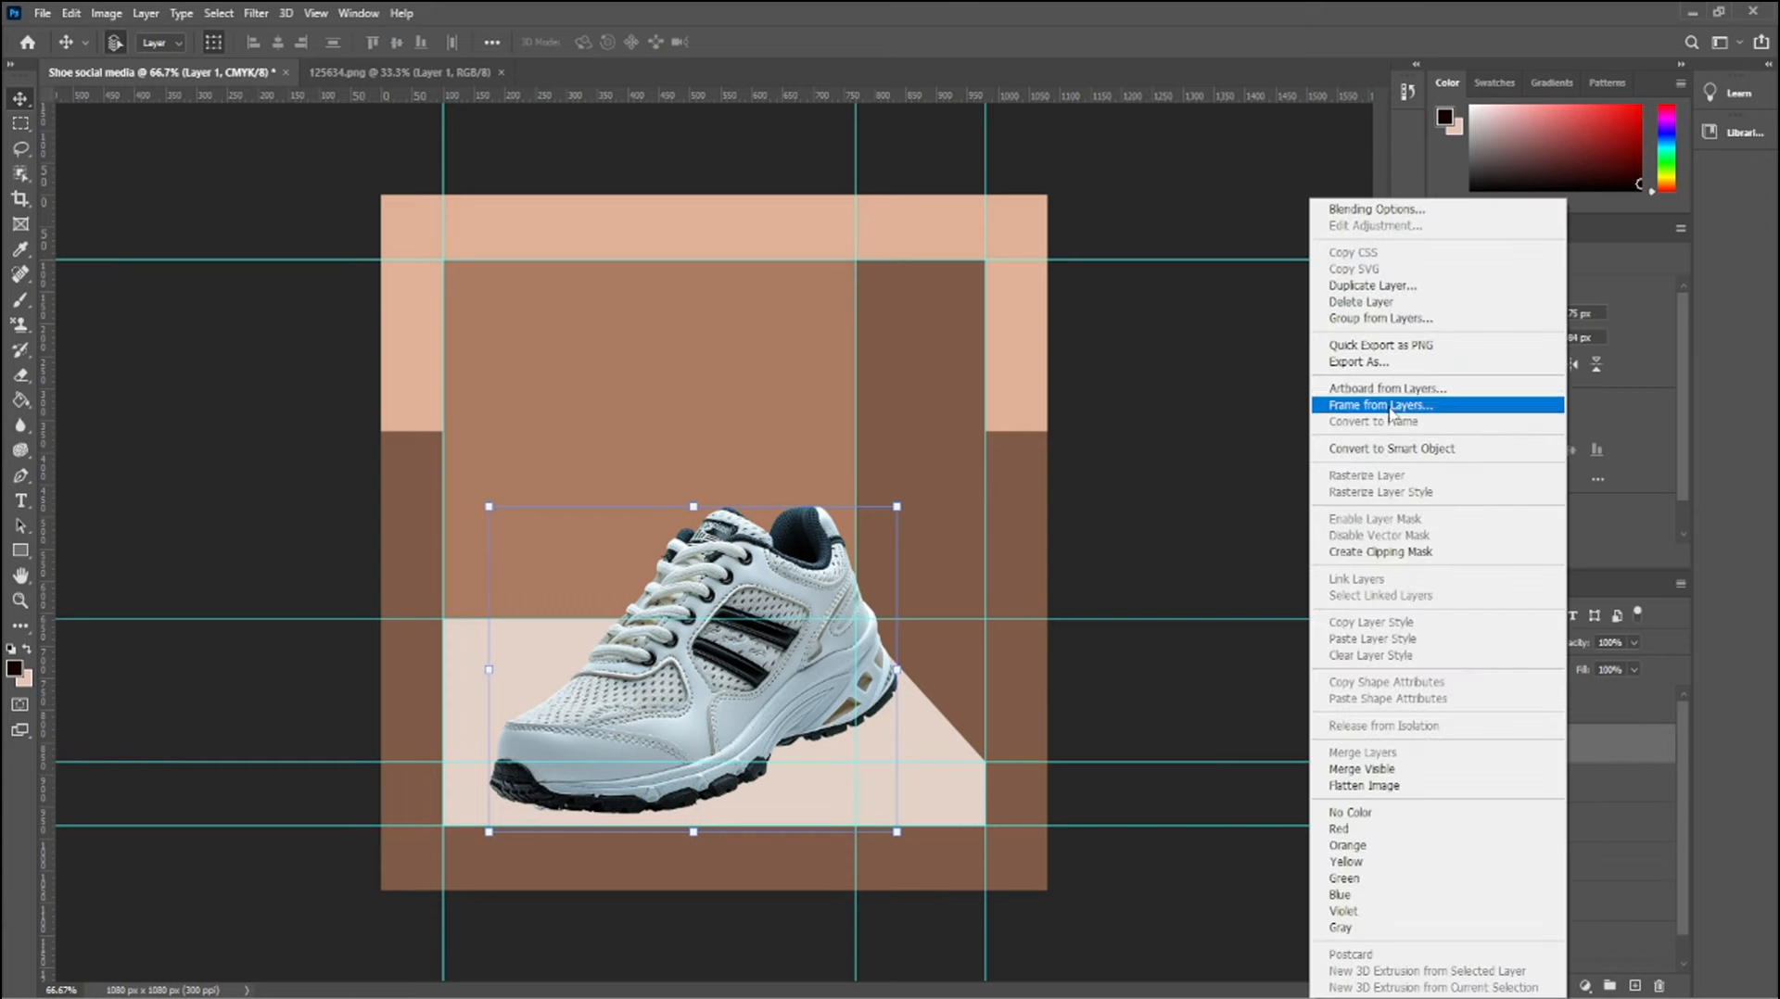
pyautogui.click(1393, 448)
pyautogui.rightClick(1526, 749)
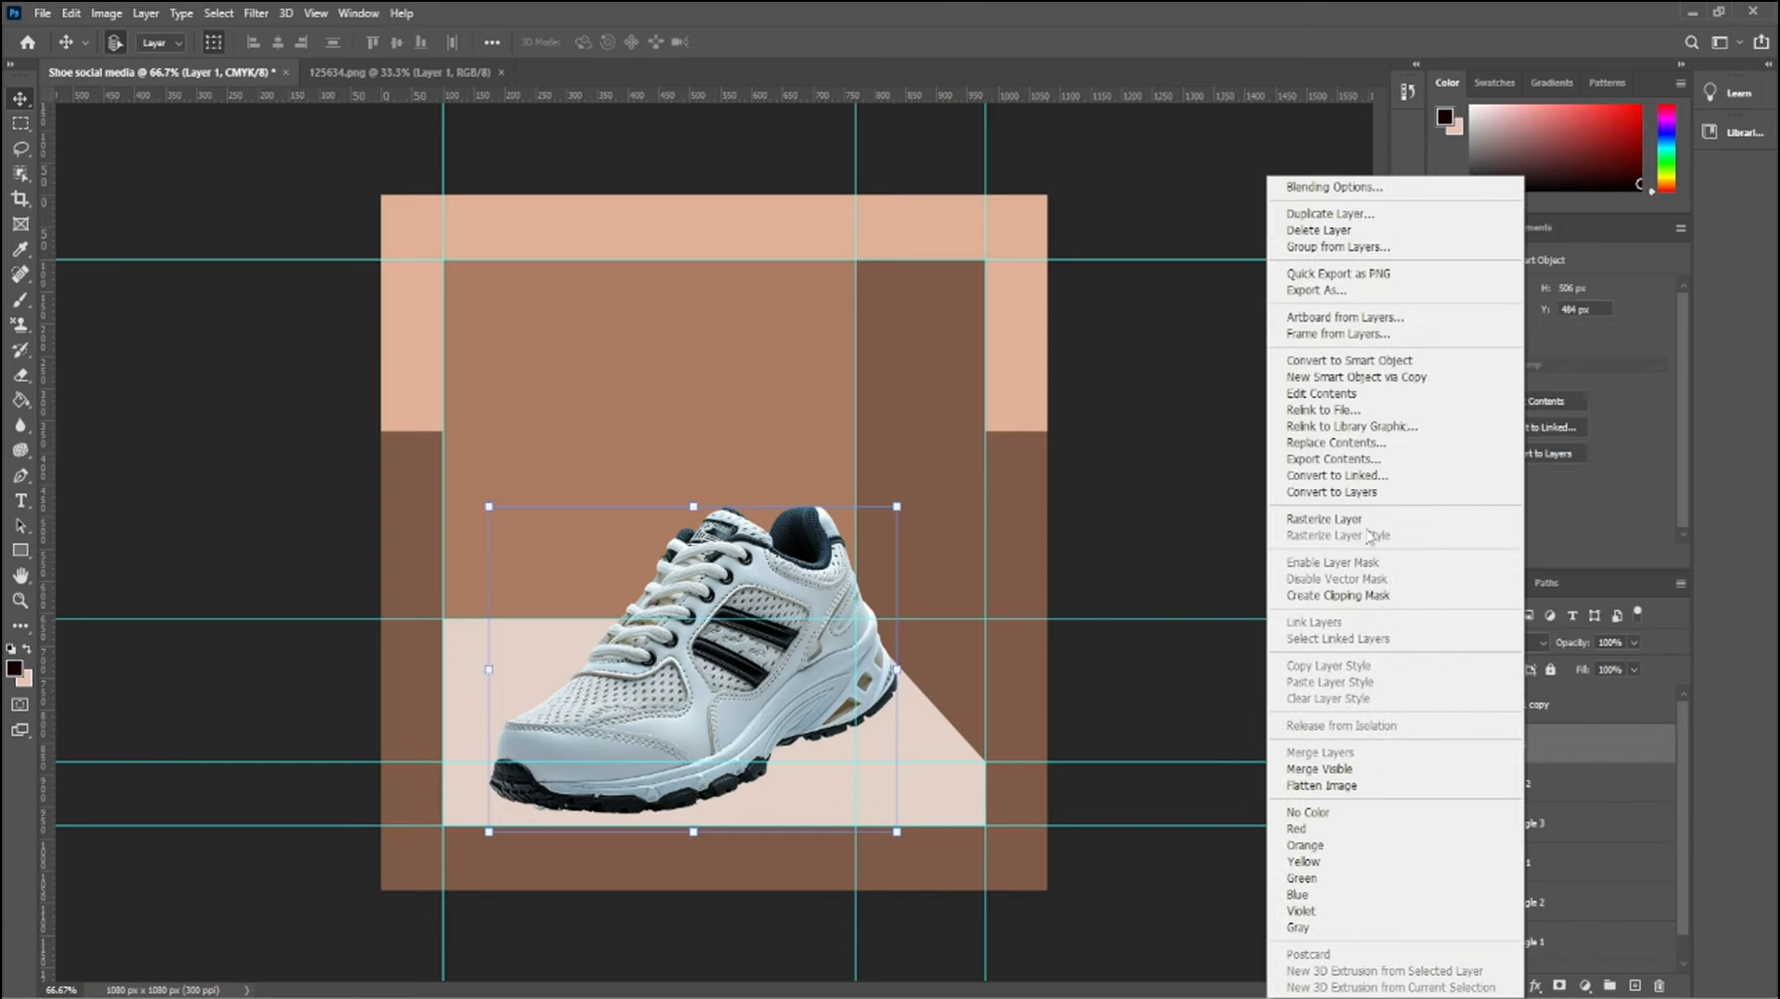
pyautogui.click(1367, 525)
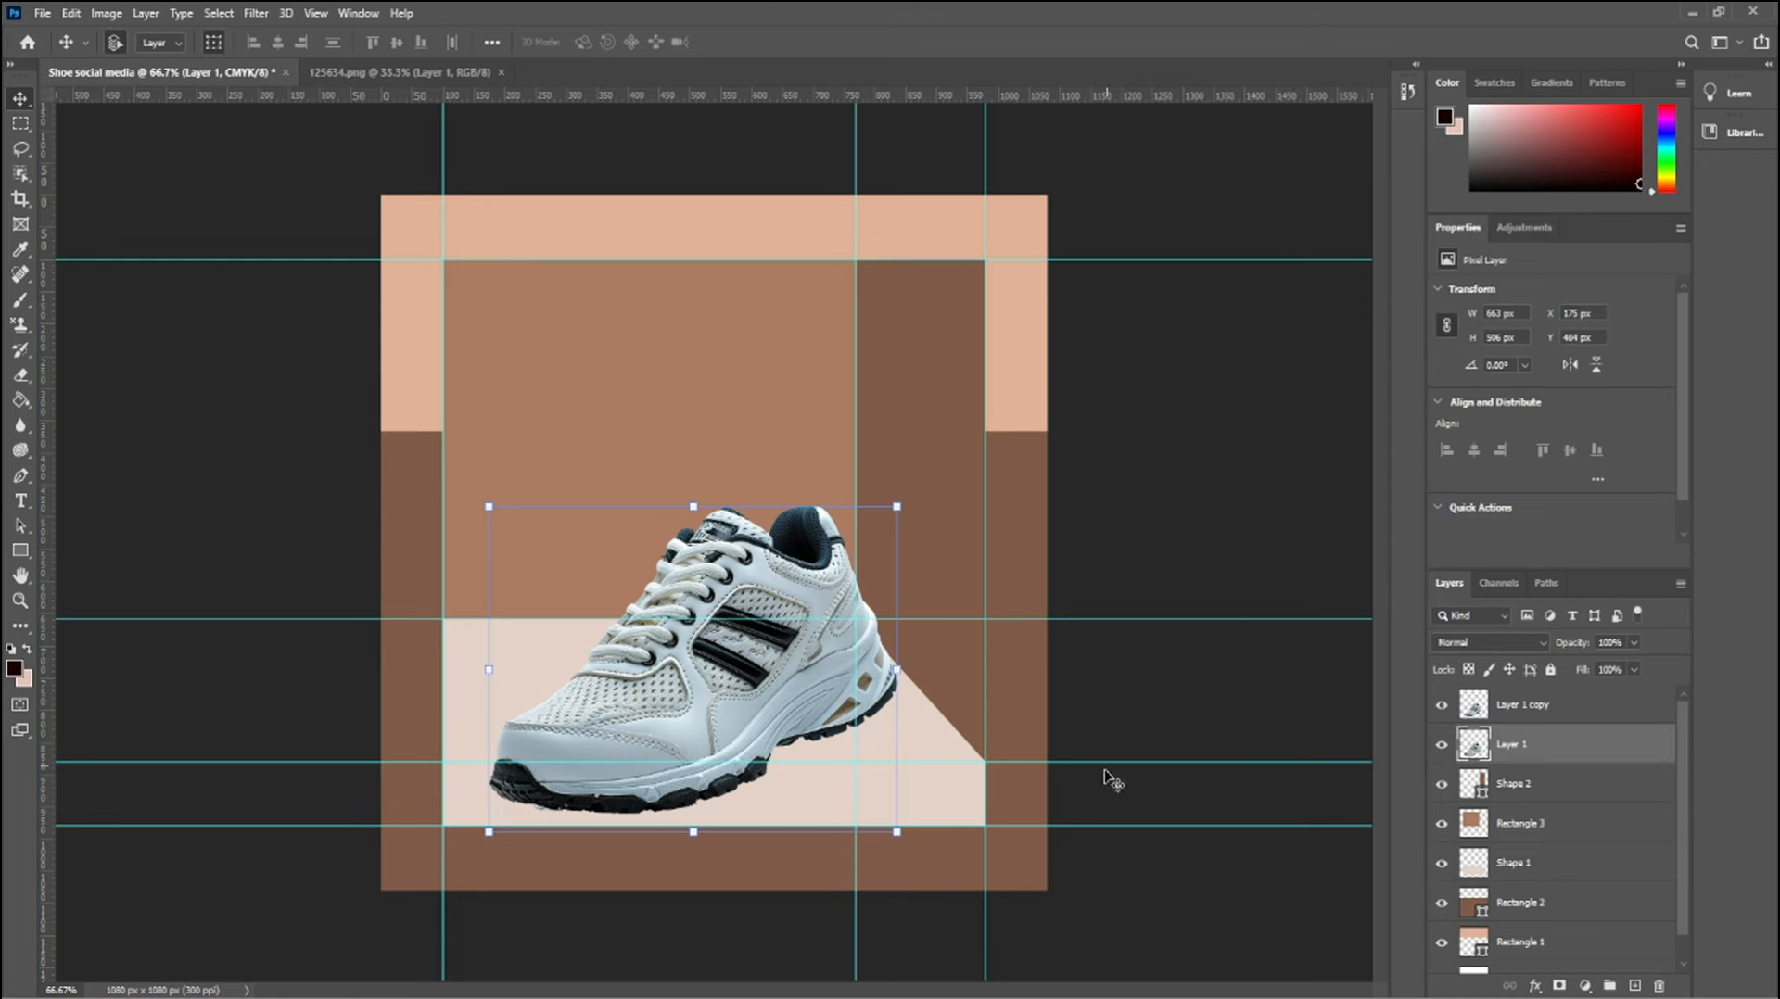
# Try redrawing the lower shoe layer's Curves and setting its black point by sampling a dark tone on the shoe
pyautogui.hotkey('ctrl', 'm')
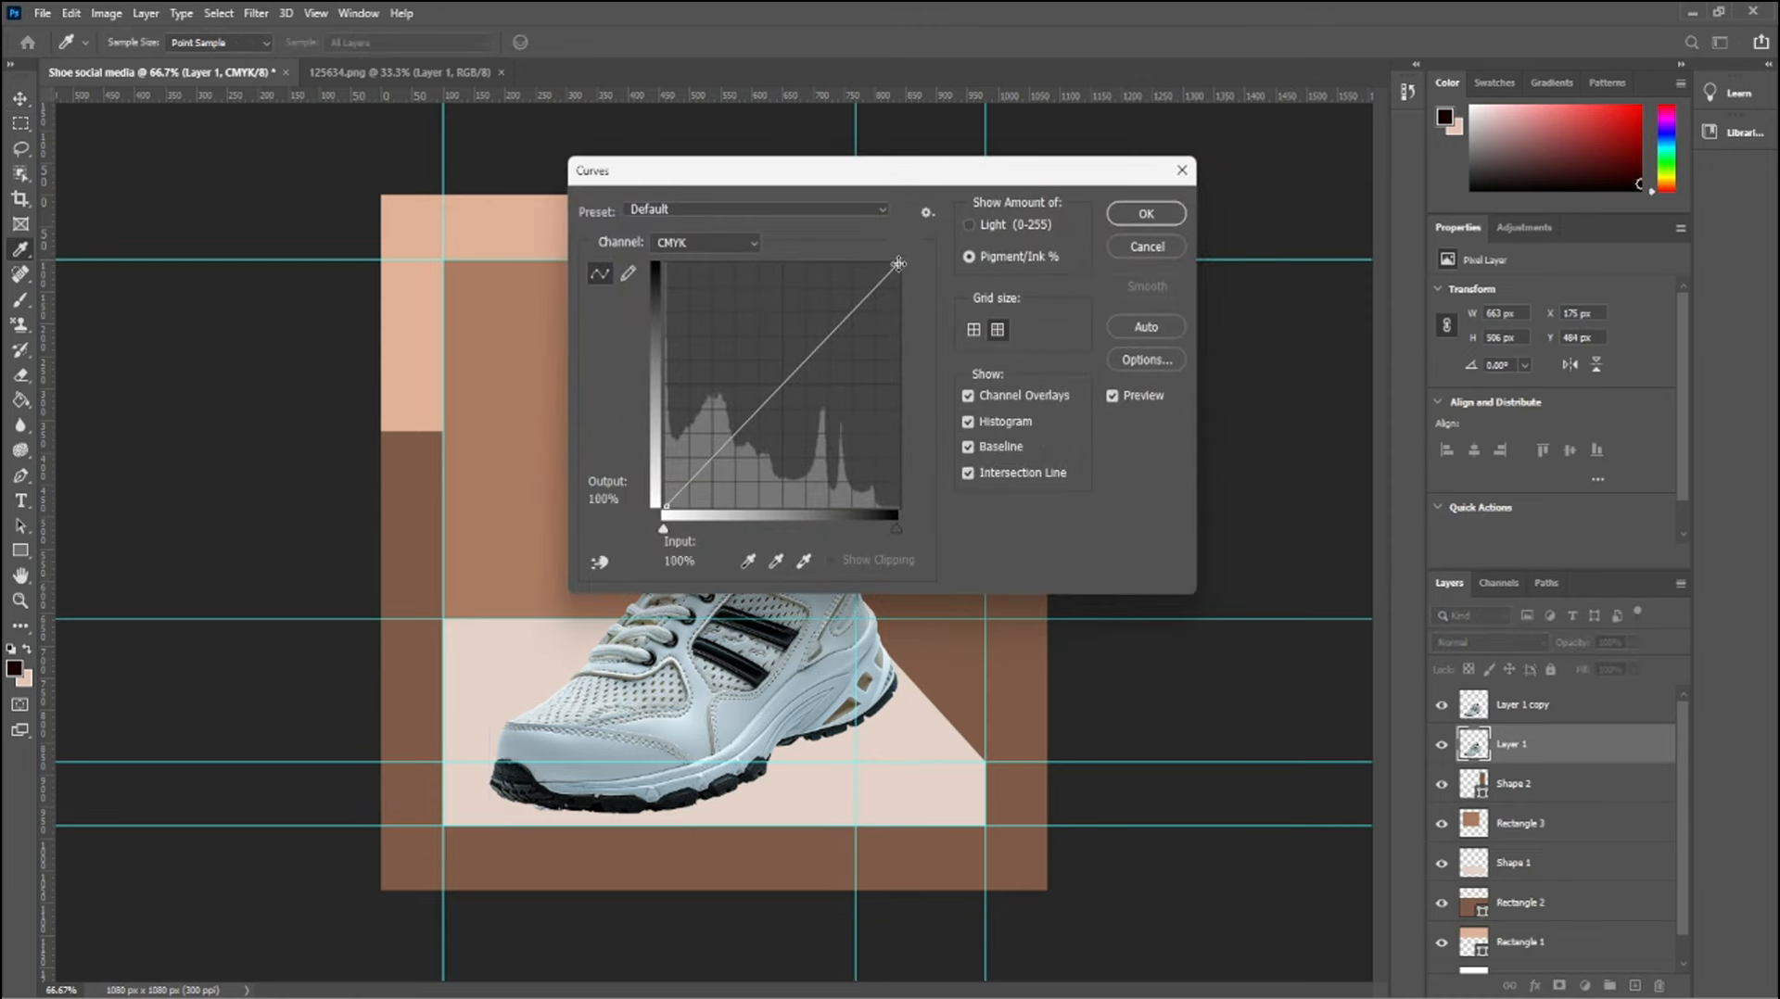
pyautogui.moveTo(898, 264); pyautogui.dragTo(898, 508)
pyautogui.click(629, 274)
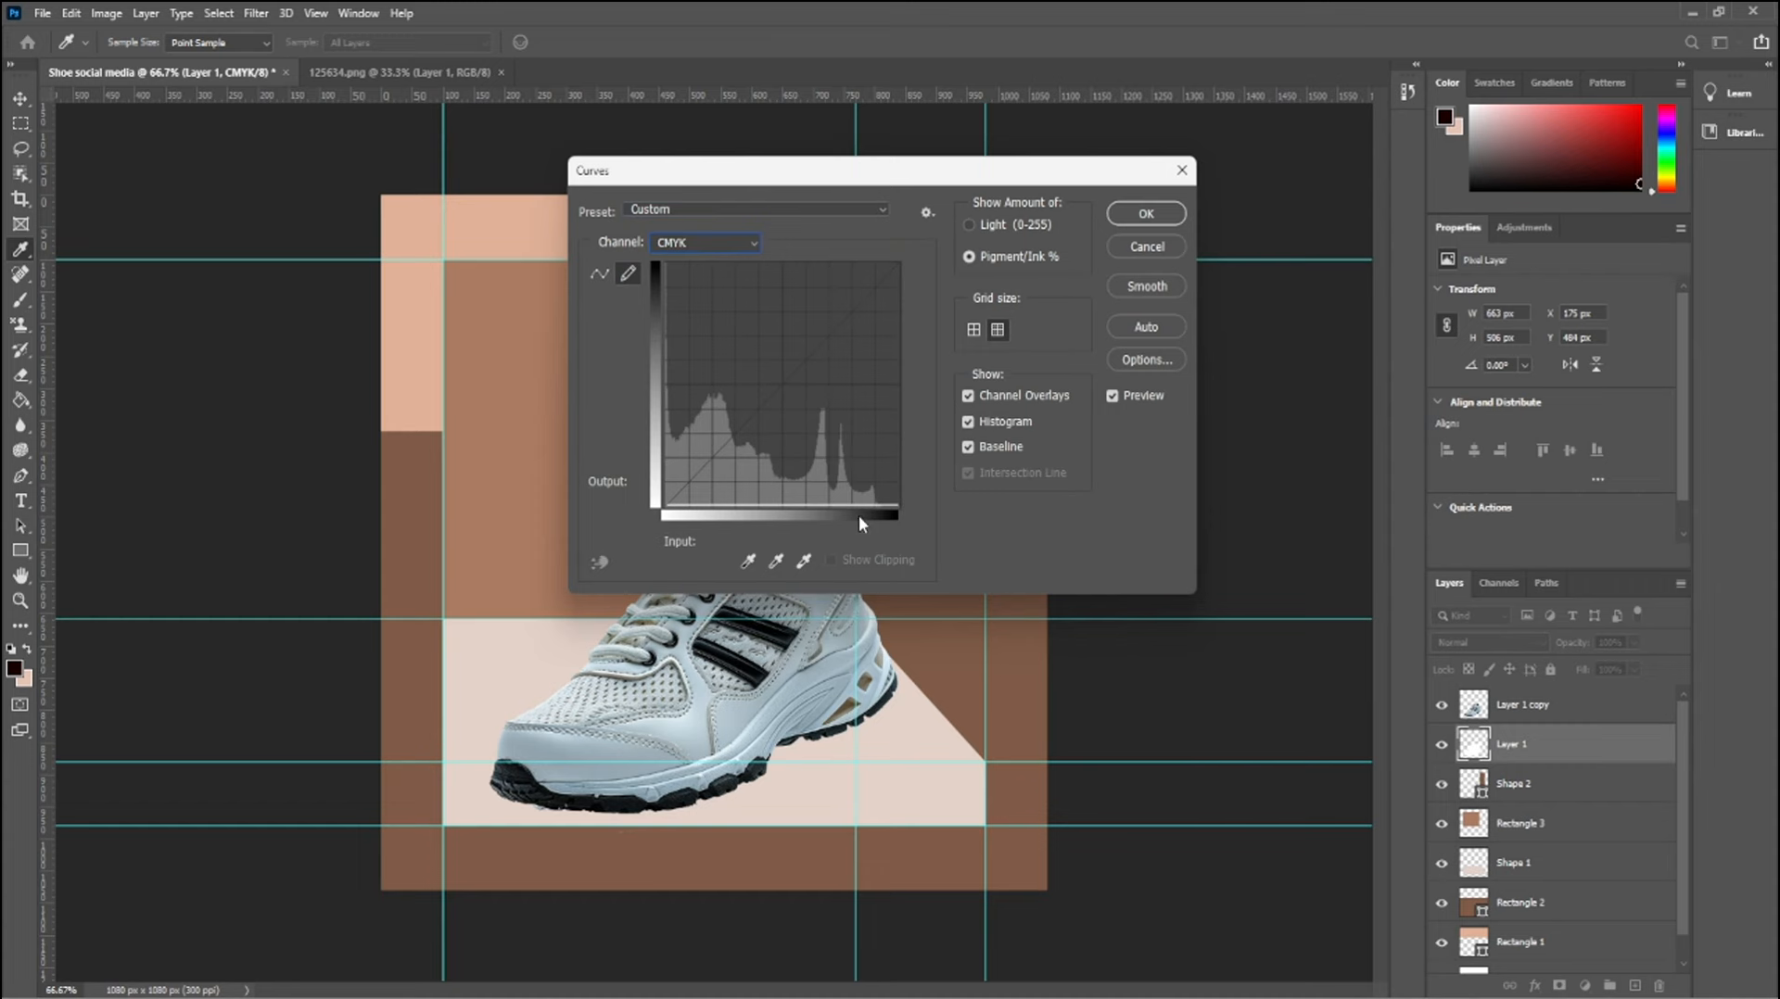
pyautogui.click(748, 561)
pyautogui.click(732, 776)
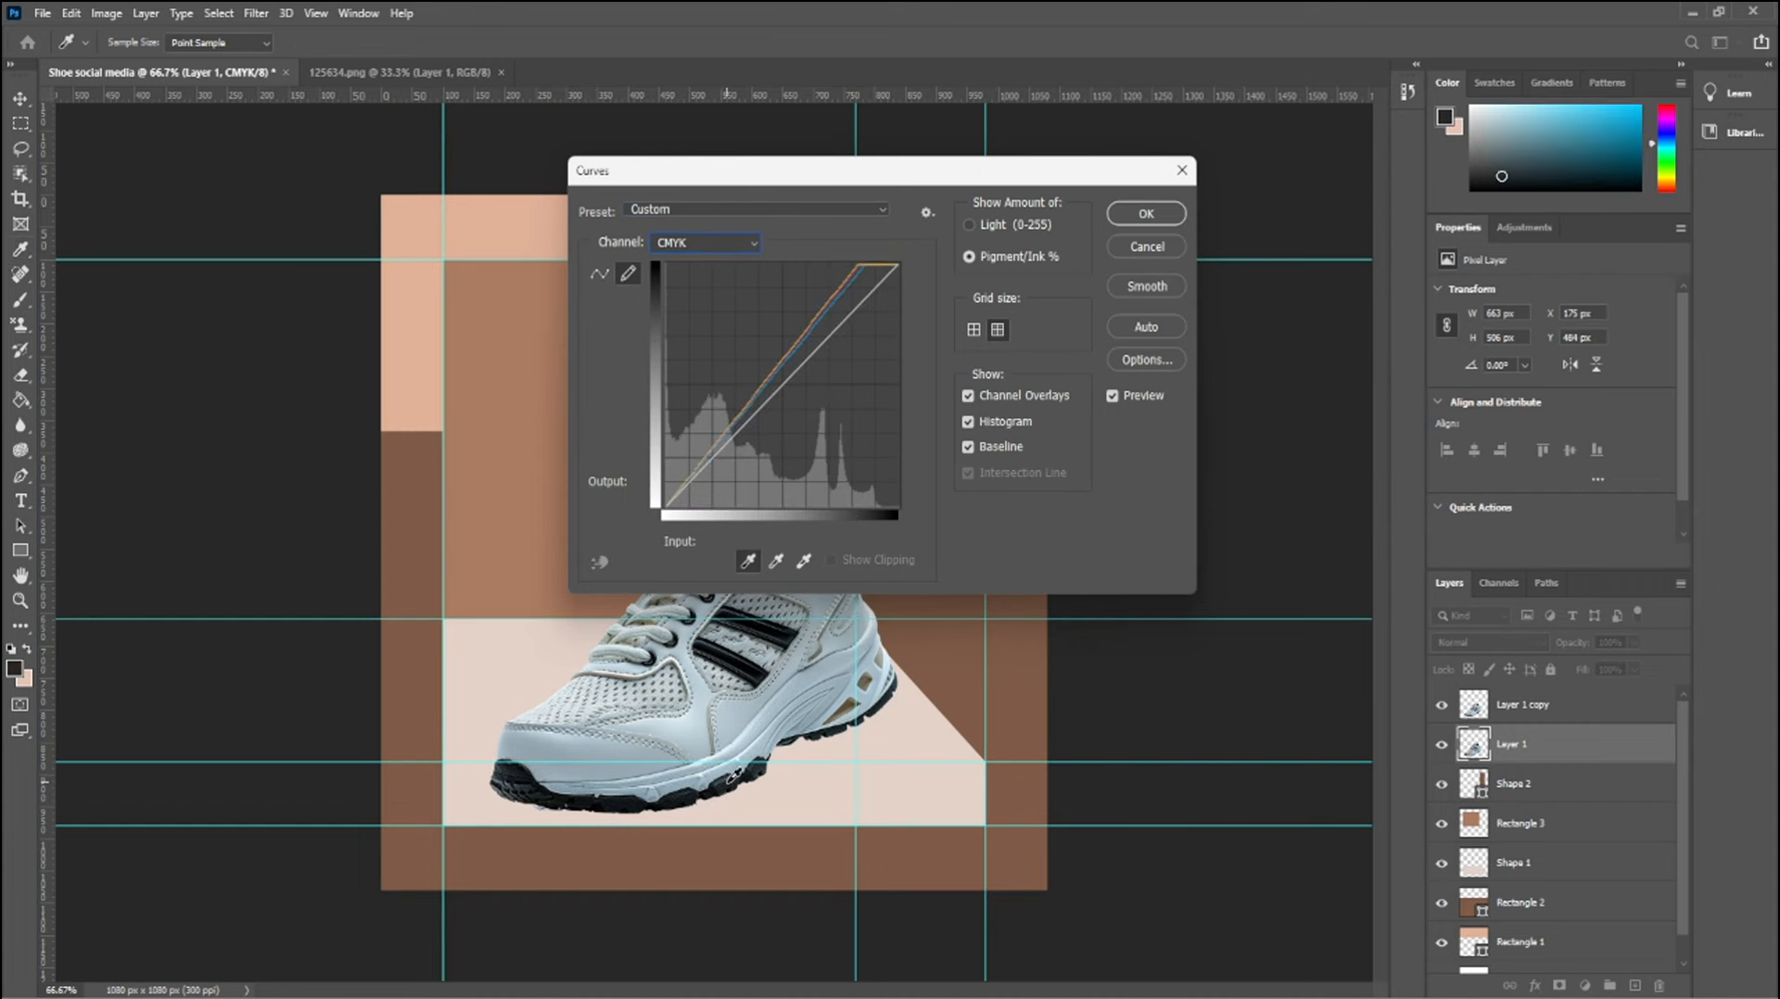
pyautogui.click(1147, 216)
# Use Curves on the lower shoe layer, pulling the ink curve down to zero output to make a solid white silhouette
pyautogui.hotkey('ctrl', 'm')
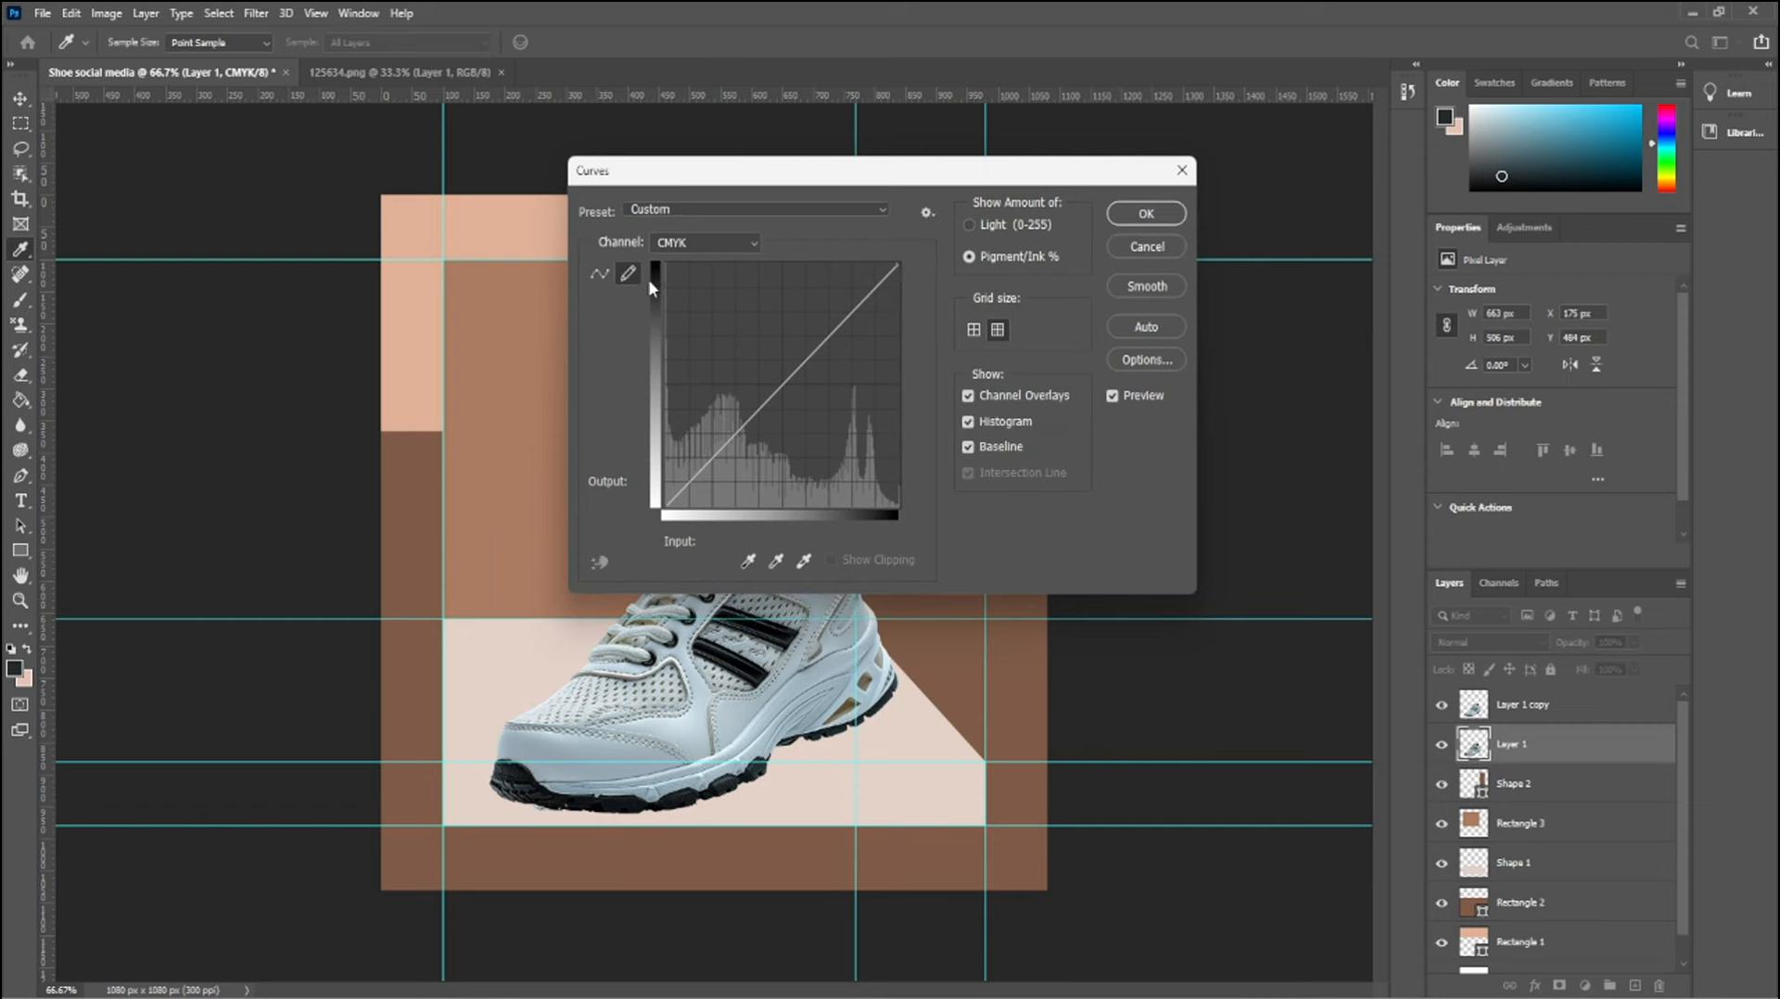
pyautogui.moveTo(899, 272); pyautogui.dragTo(783, 506)
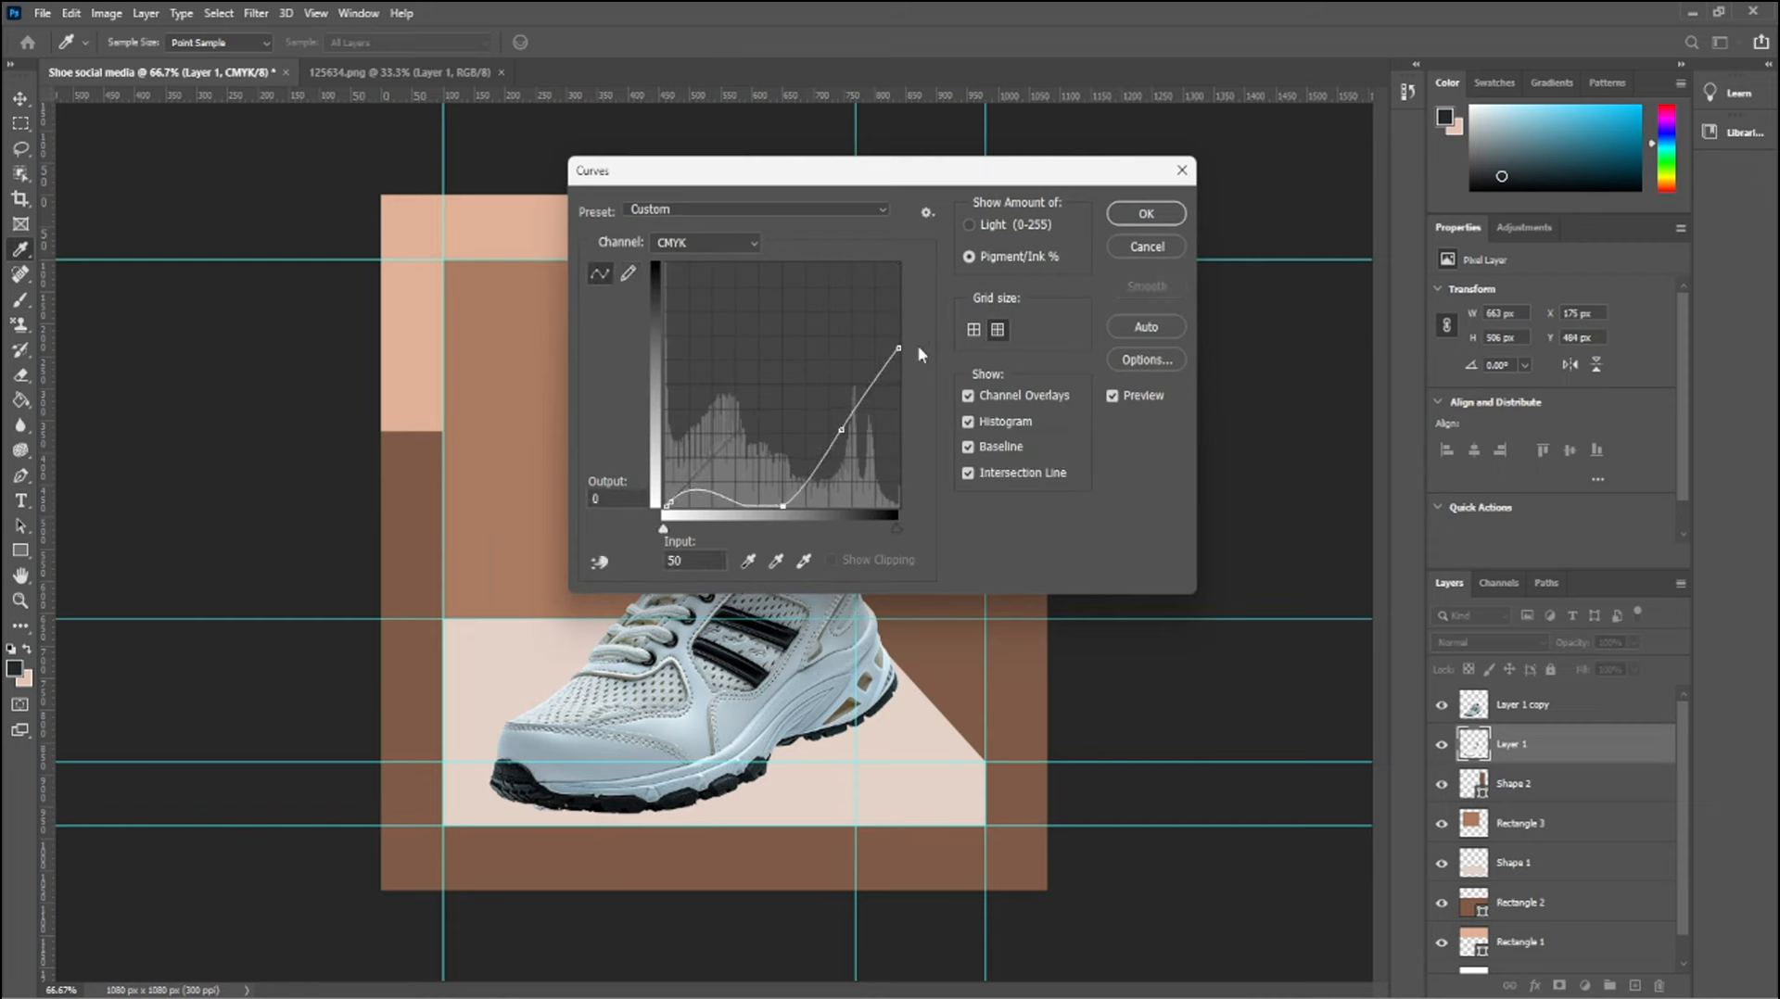
pyautogui.moveTo(898, 348); pyautogui.dragTo(919, 452)
pyautogui.click(1146, 213)
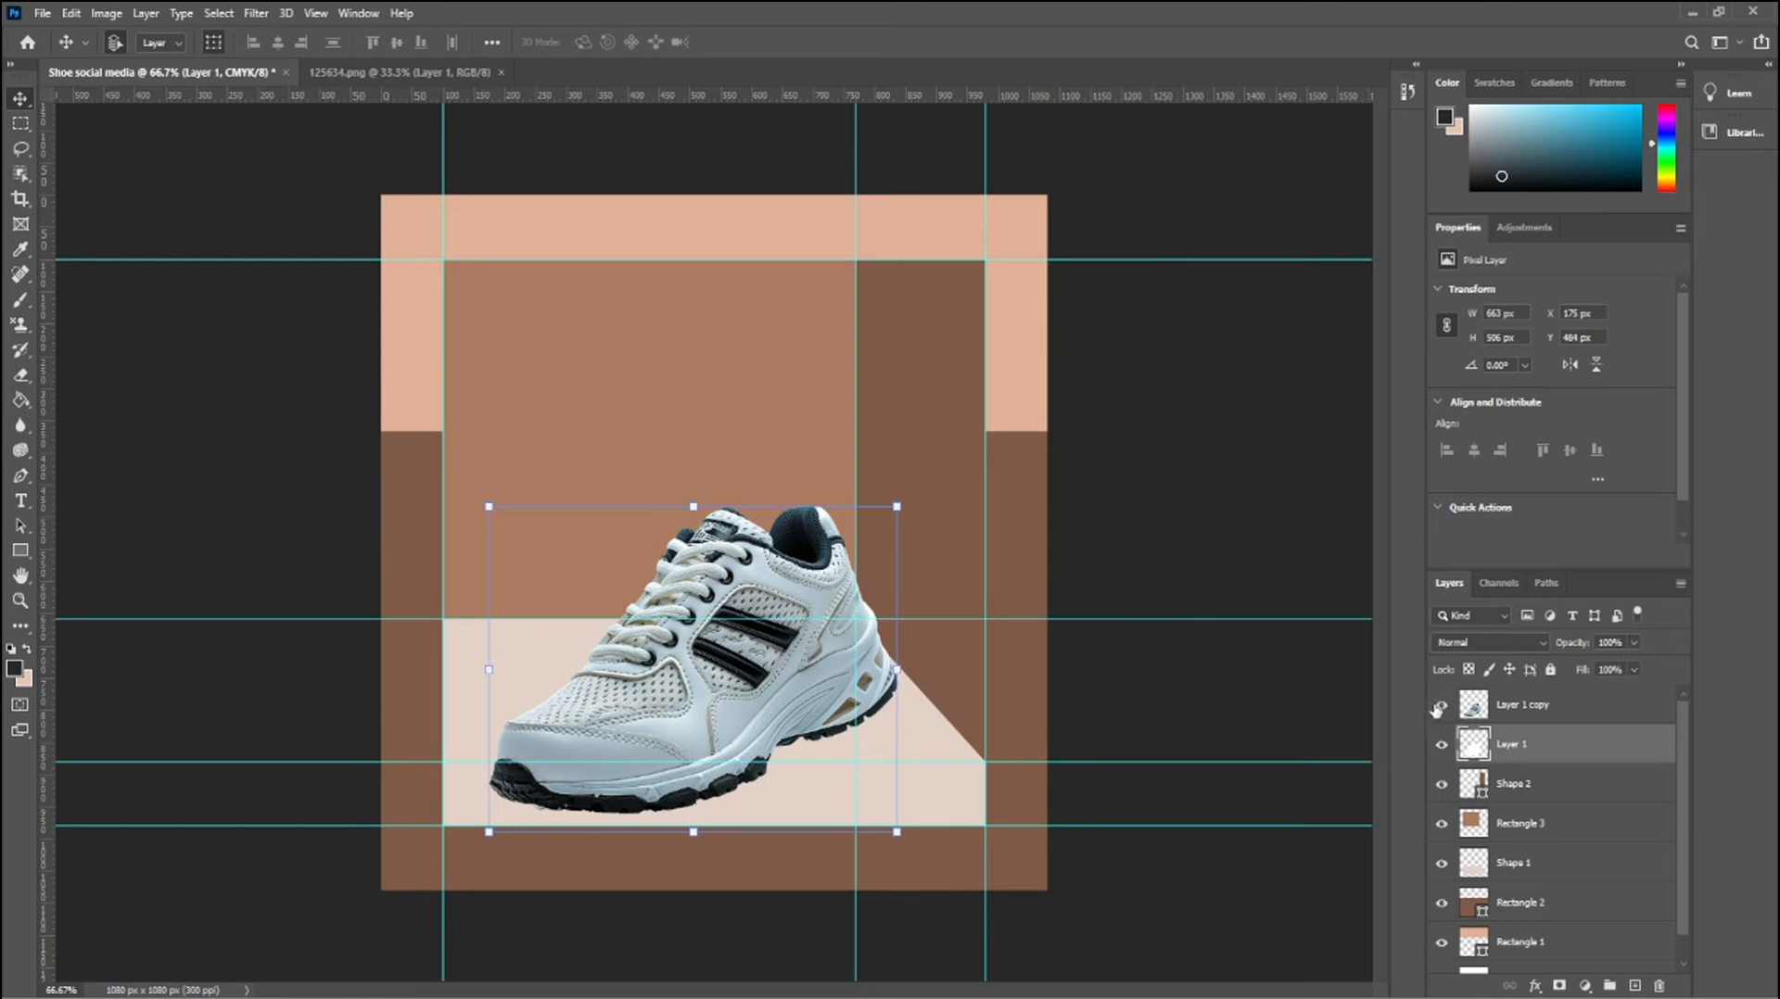
# Fill the white shoe silhouette with black #000000, hiding the upper shoe copy only while filling
pyautogui.click(1442, 704)
pyautogui.press('g')
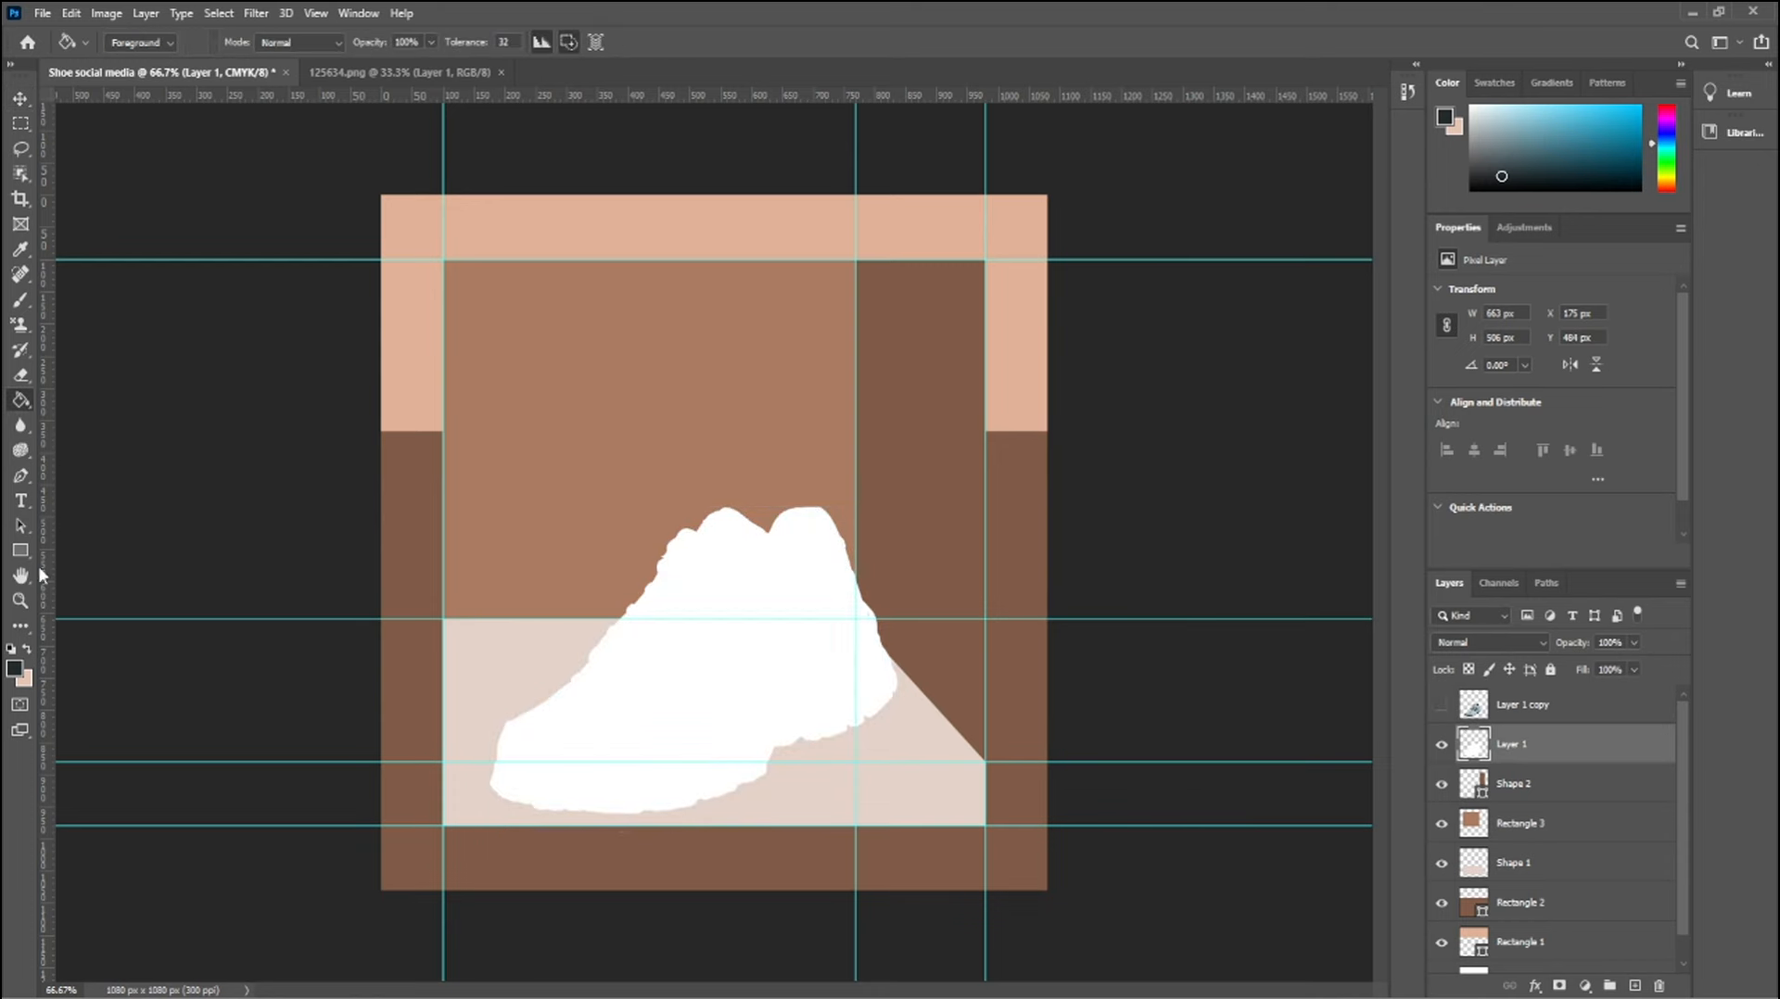
pyautogui.click(14, 668)
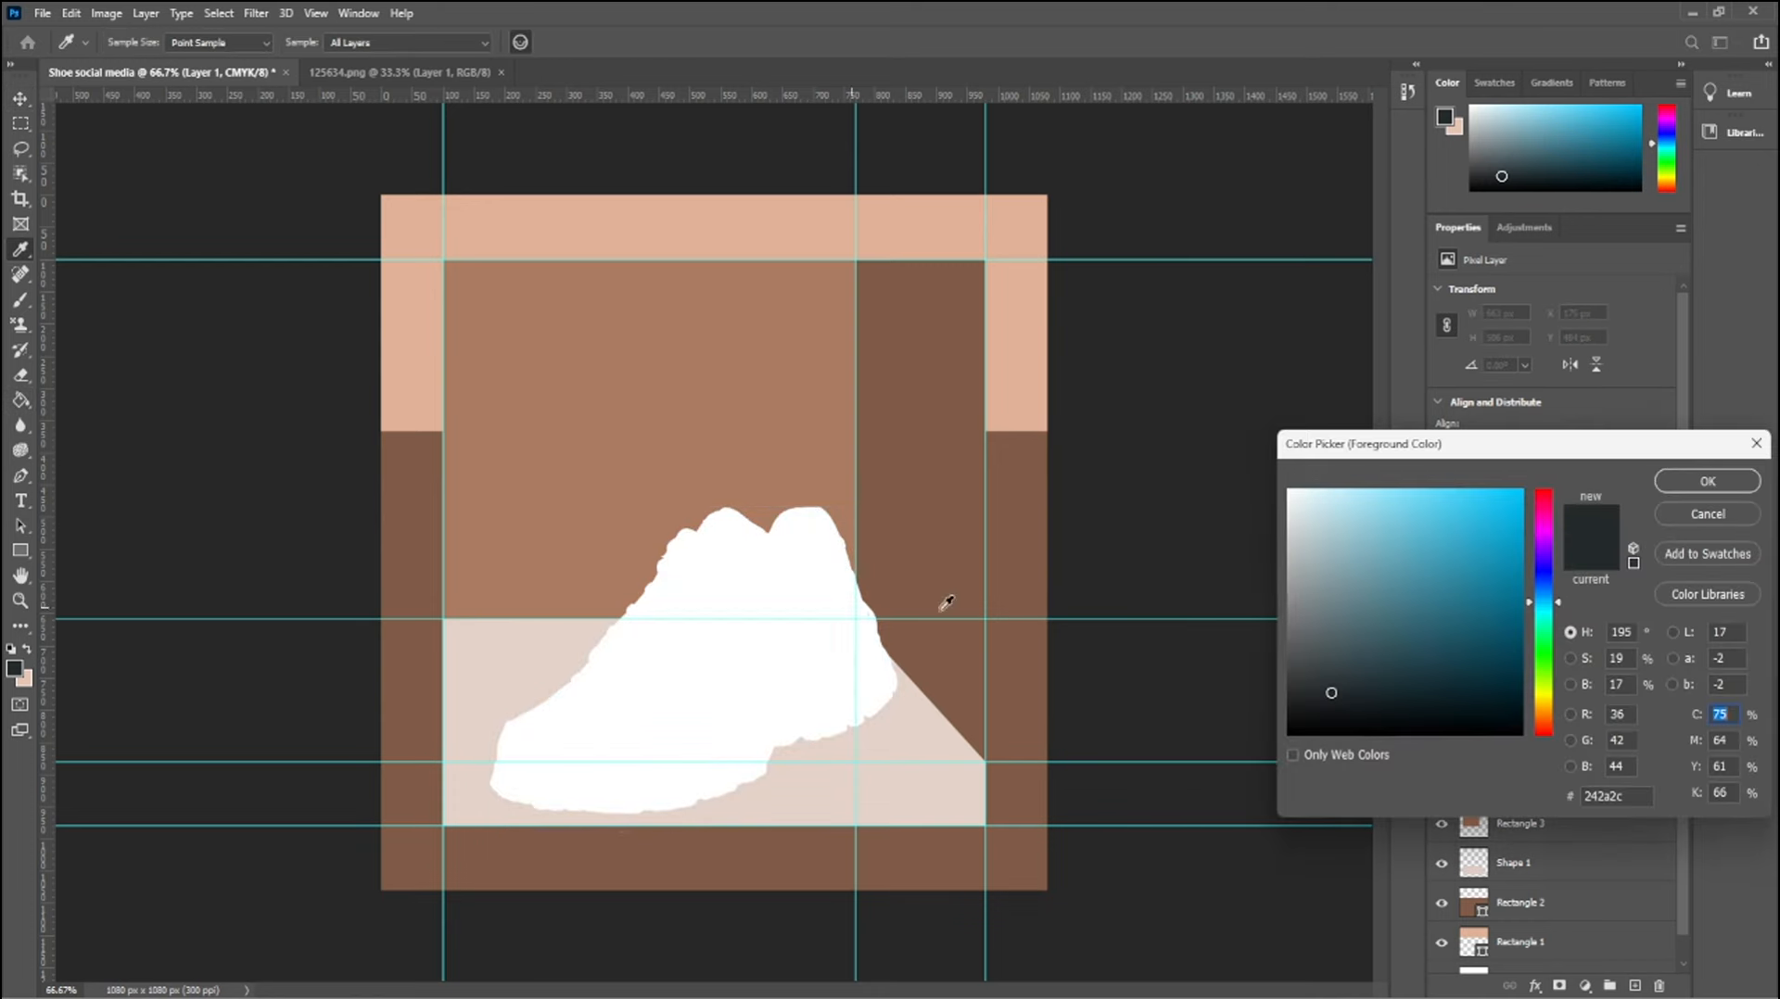
pyautogui.click(1706, 486)
pyautogui.click(756, 684)
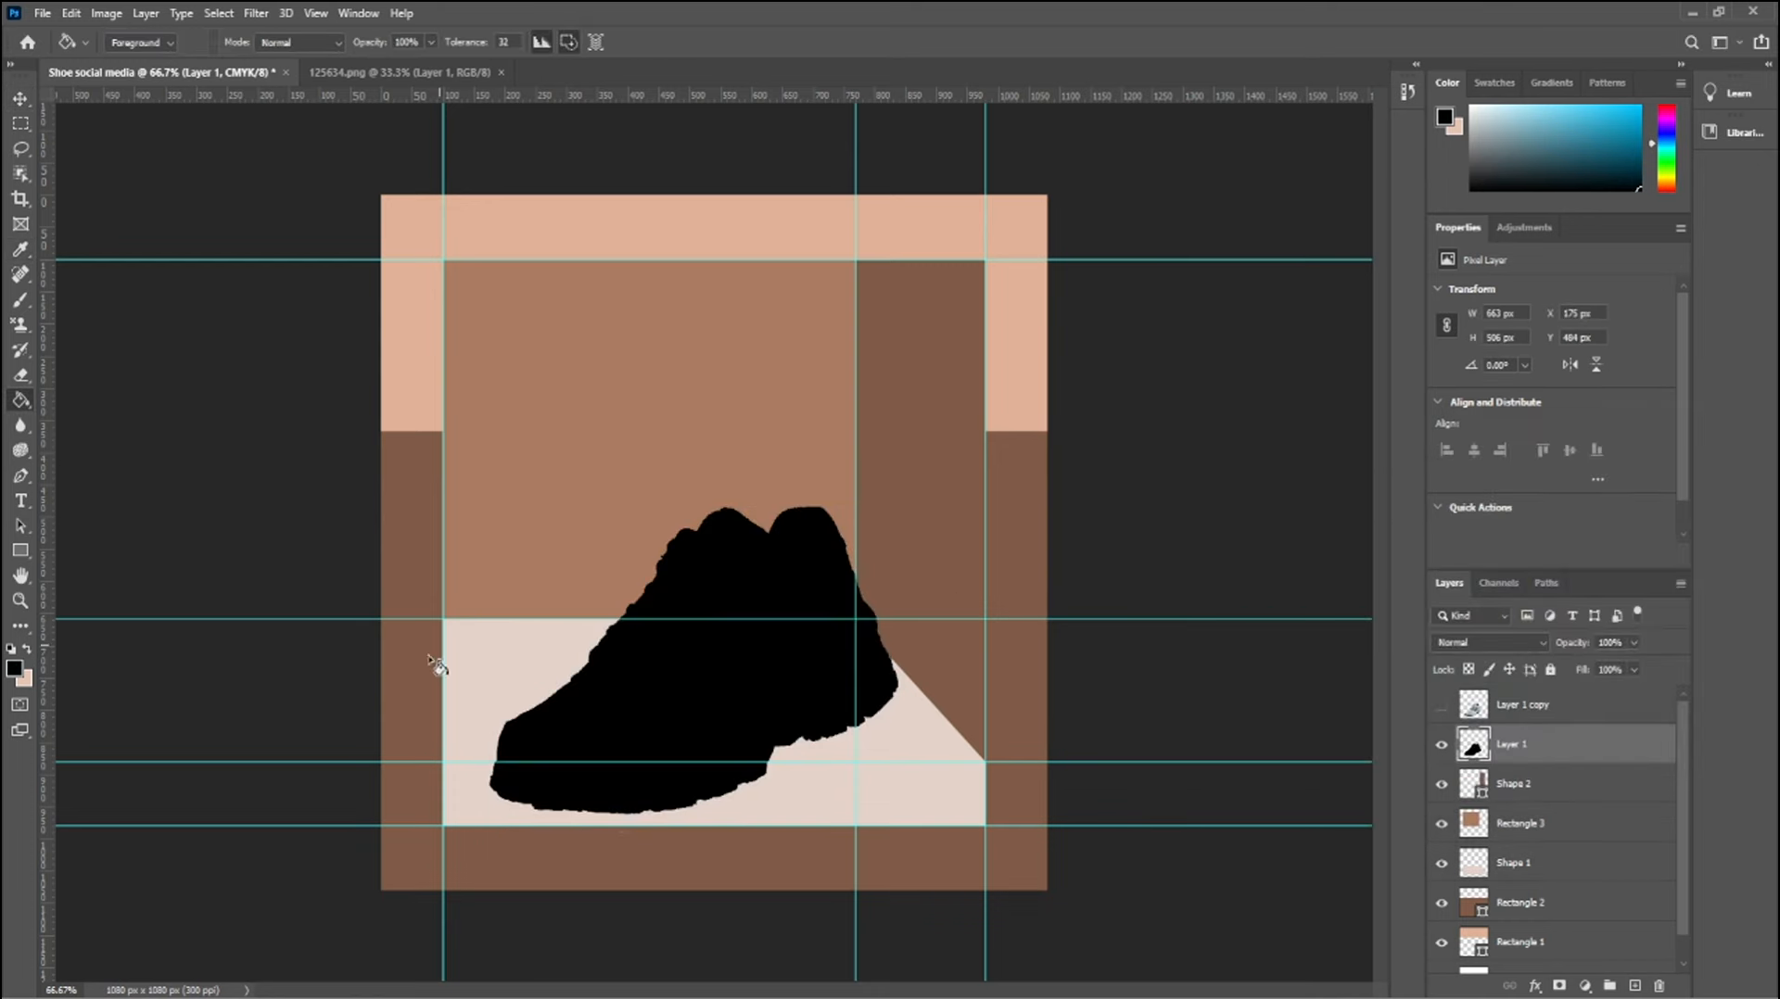
pyautogui.click(1442, 706)
# Apply a Gaussian Blur with a radius of 11.1 pixels to the black silhouette behind the shoe
pyautogui.click(287, 13)
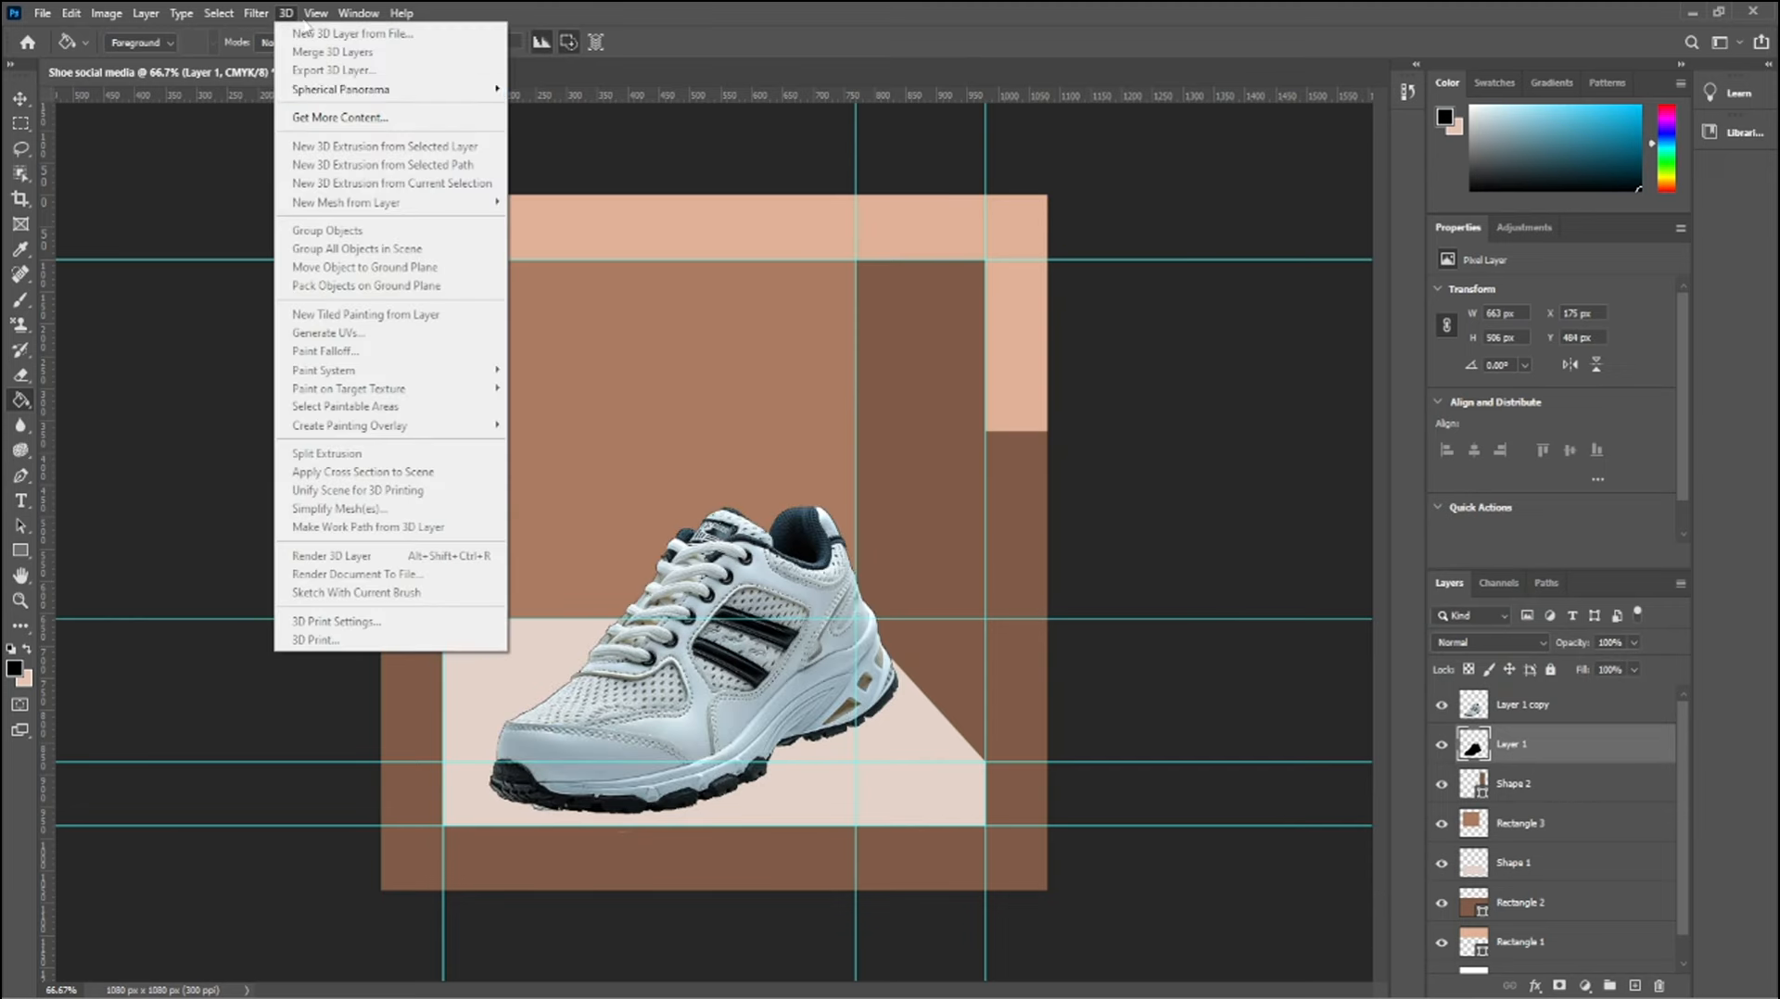
pyautogui.moveTo(255, 15)
pyautogui.moveTo(281, 232)
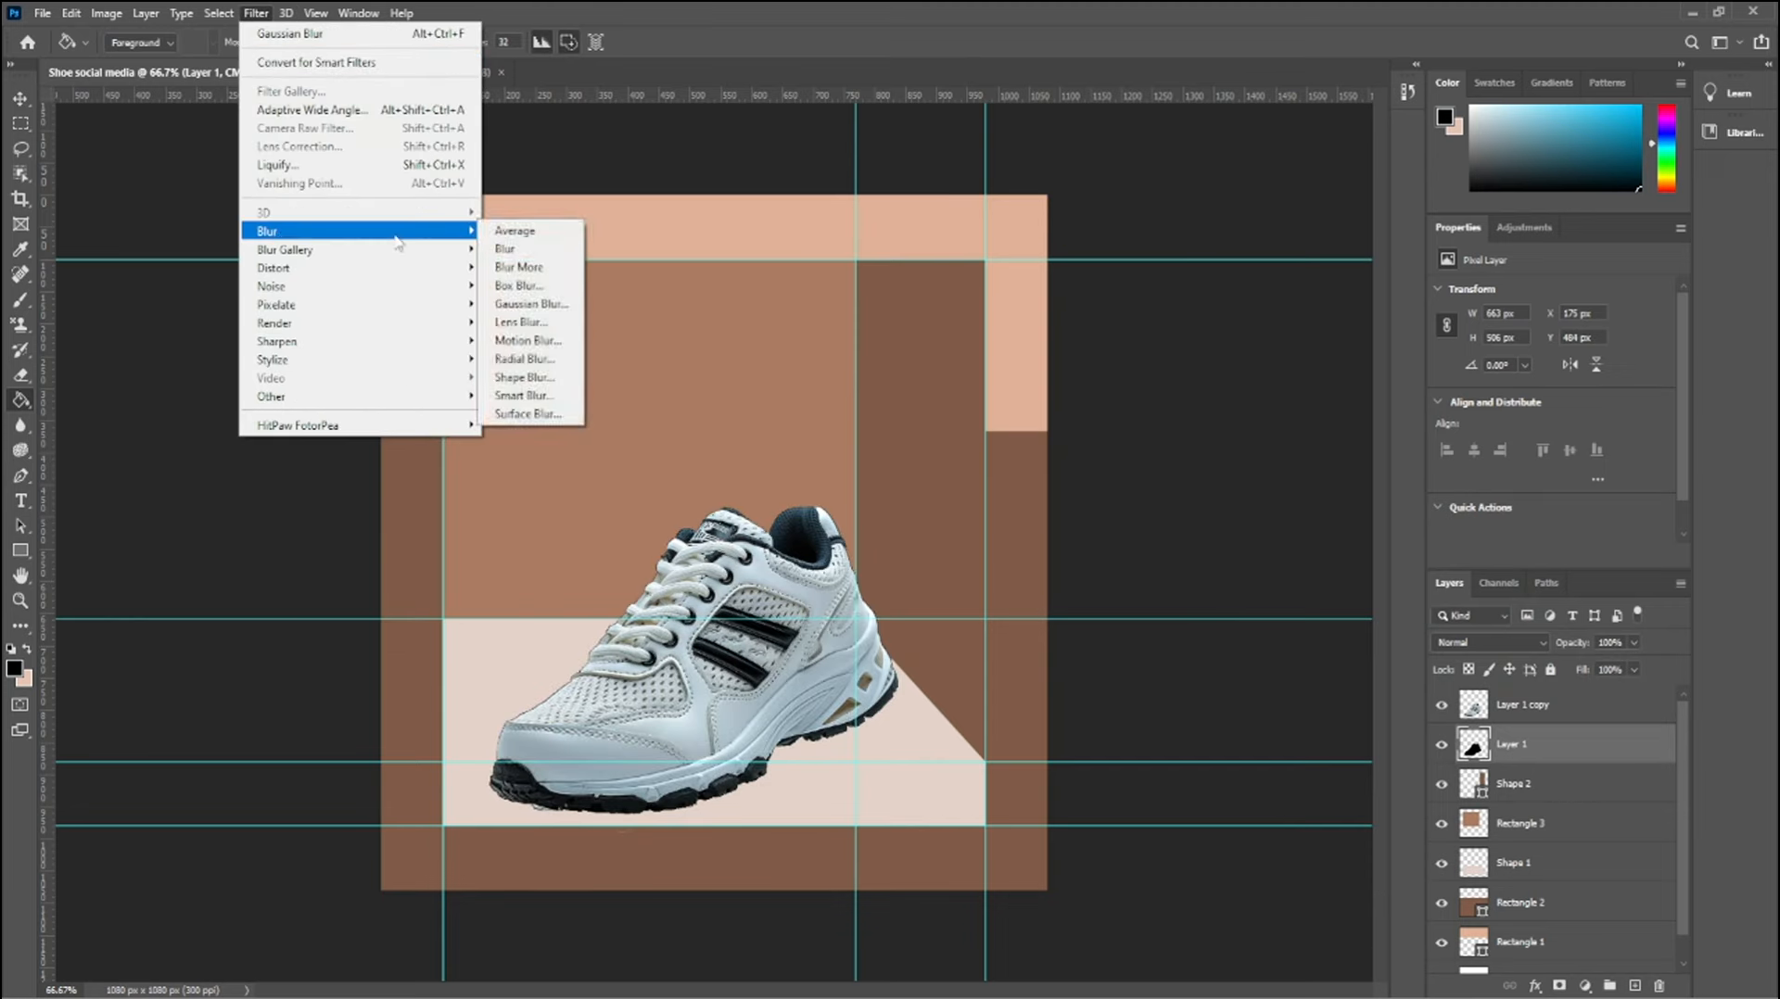
pyautogui.click(555, 305)
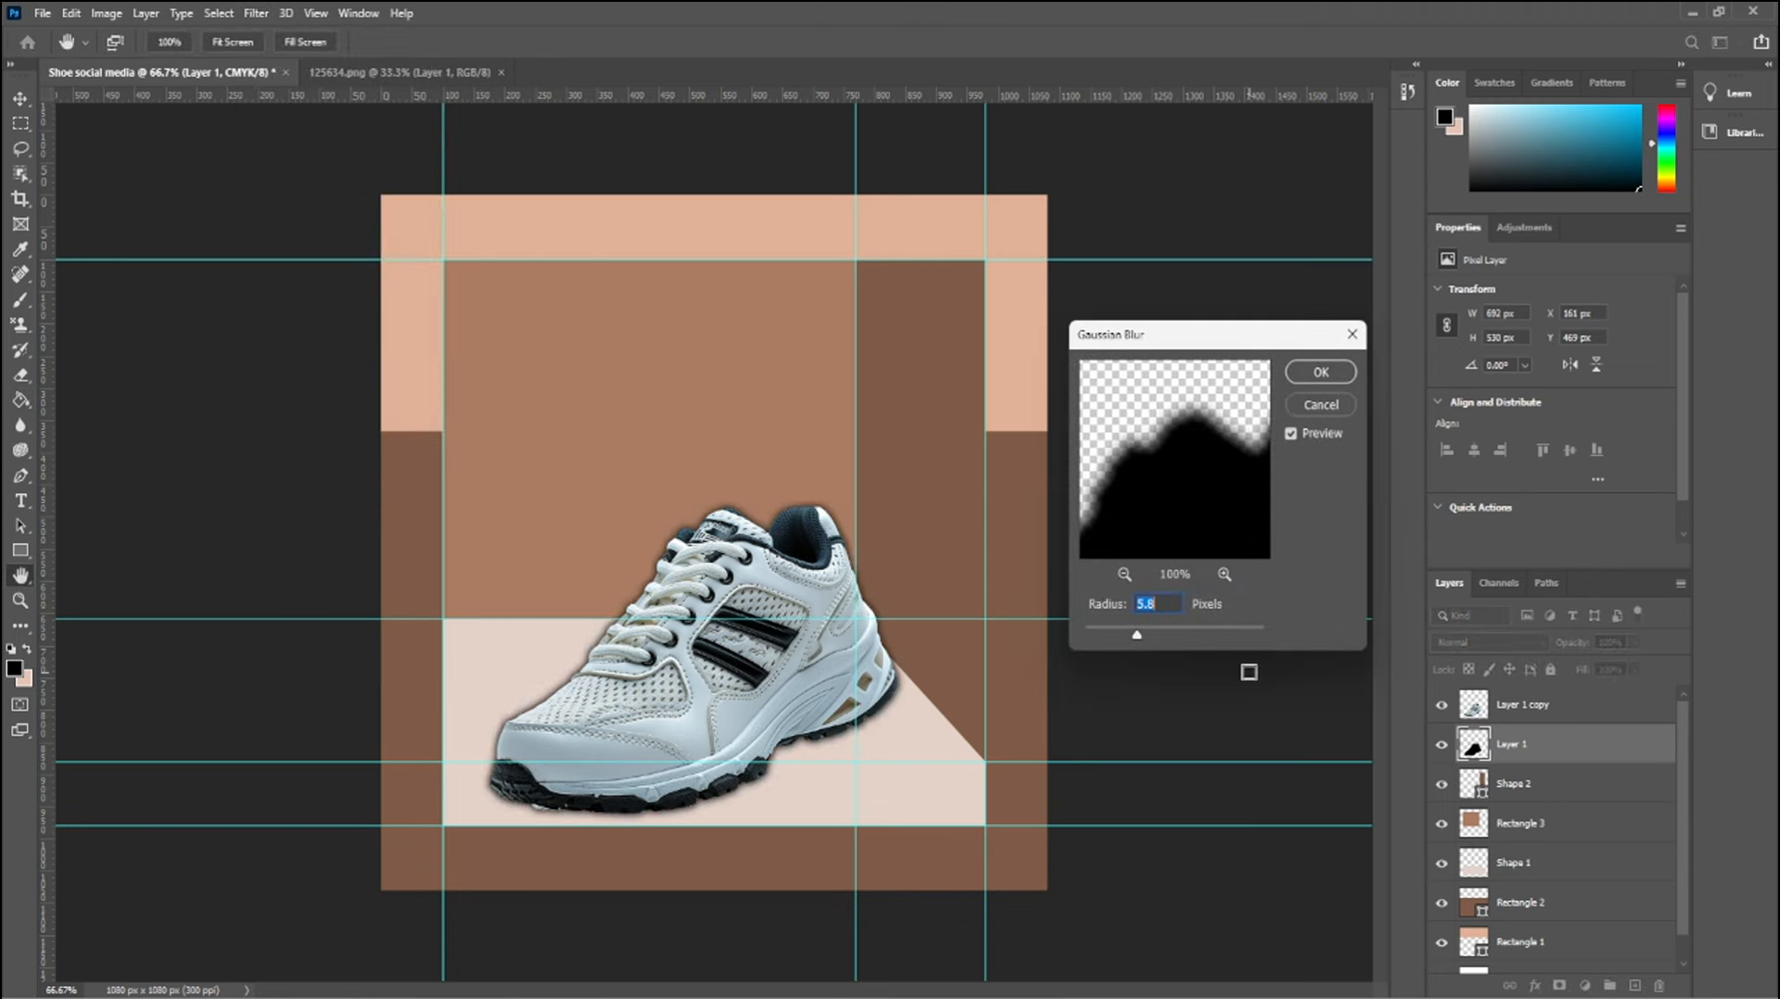
pyautogui.moveTo(1136, 635); pyautogui.dragTo(1158, 638)
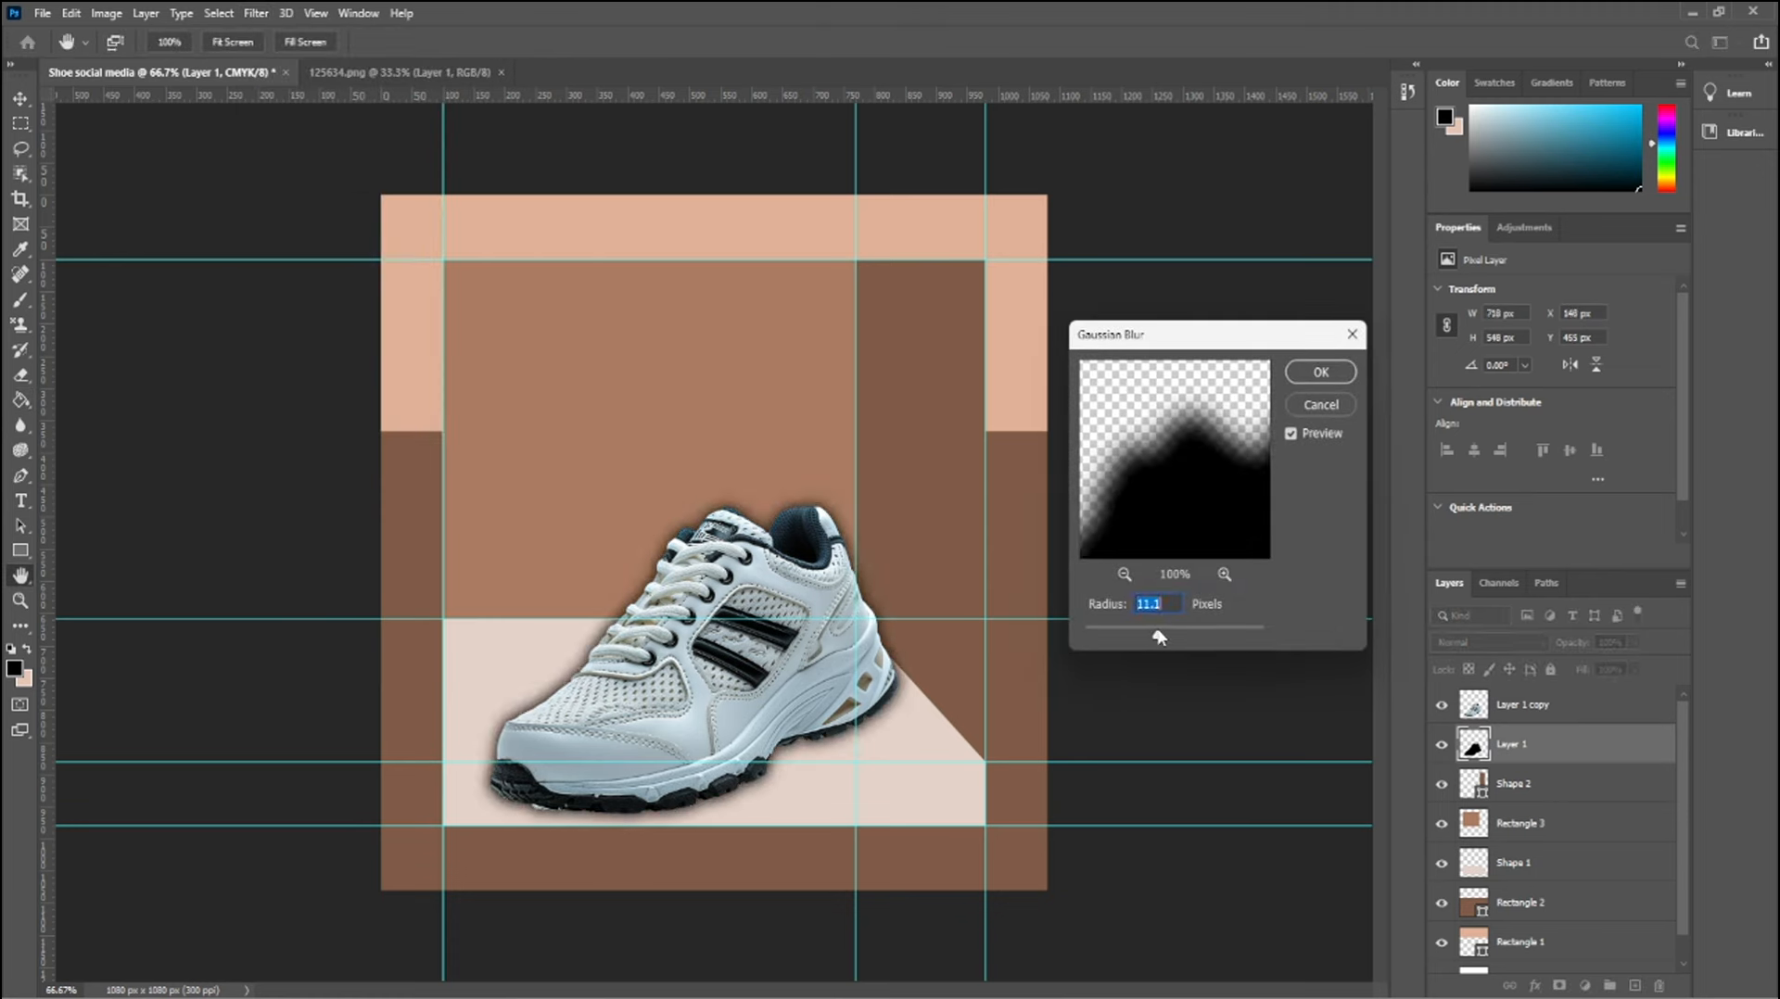
pyautogui.click(1315, 375)
pyautogui.click(20, 375)
pyautogui.moveTo(753, 505)
pyautogui.mouseDown()
pyautogui.moveTo(481, 809)
pyautogui.moveTo(473, 769)
pyautogui.moveTo(516, 841)
pyautogui.mouseUp()
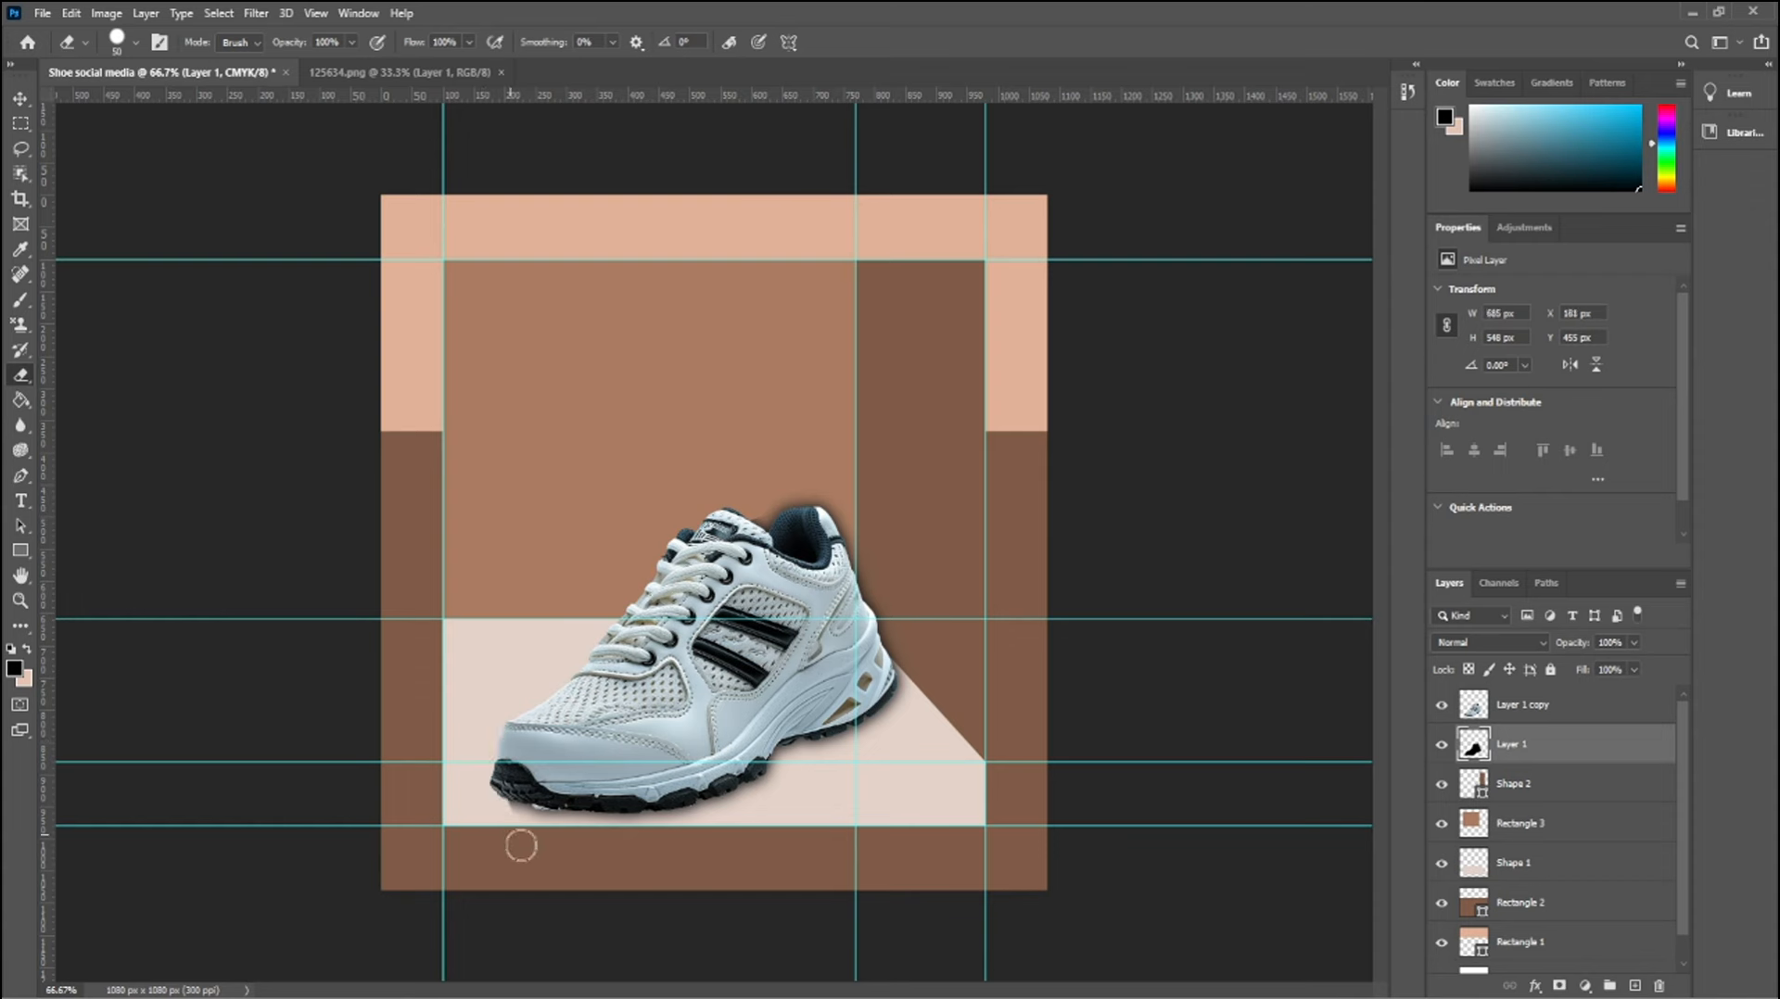
pyautogui.moveTo(771, 482)
pyautogui.mouseDown()
pyautogui.moveTo(860, 555)
pyautogui.moveTo(720, 482)
pyautogui.moveTo(863, 569)
pyautogui.moveTo(874, 615)
pyautogui.moveTo(950, 698)
pyautogui.mouseUp()
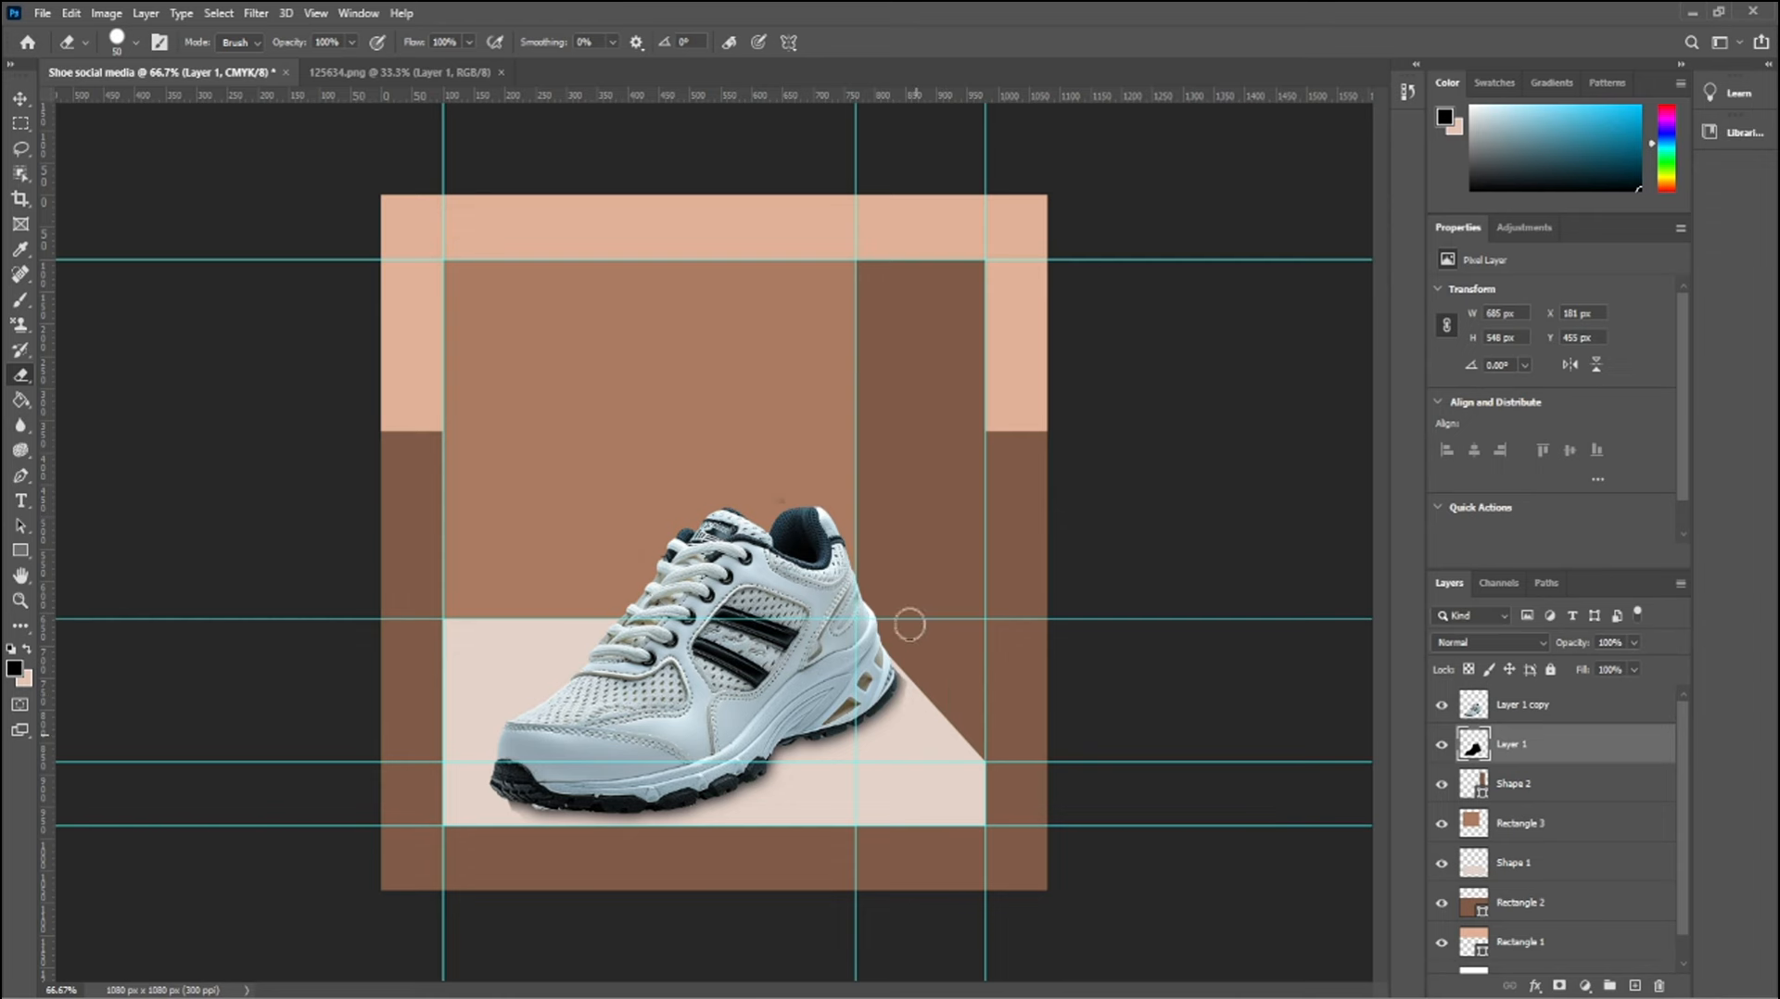
pyautogui.hotkey('ctrl', 'z')
pyautogui.hotkey('ctrl', 'z')
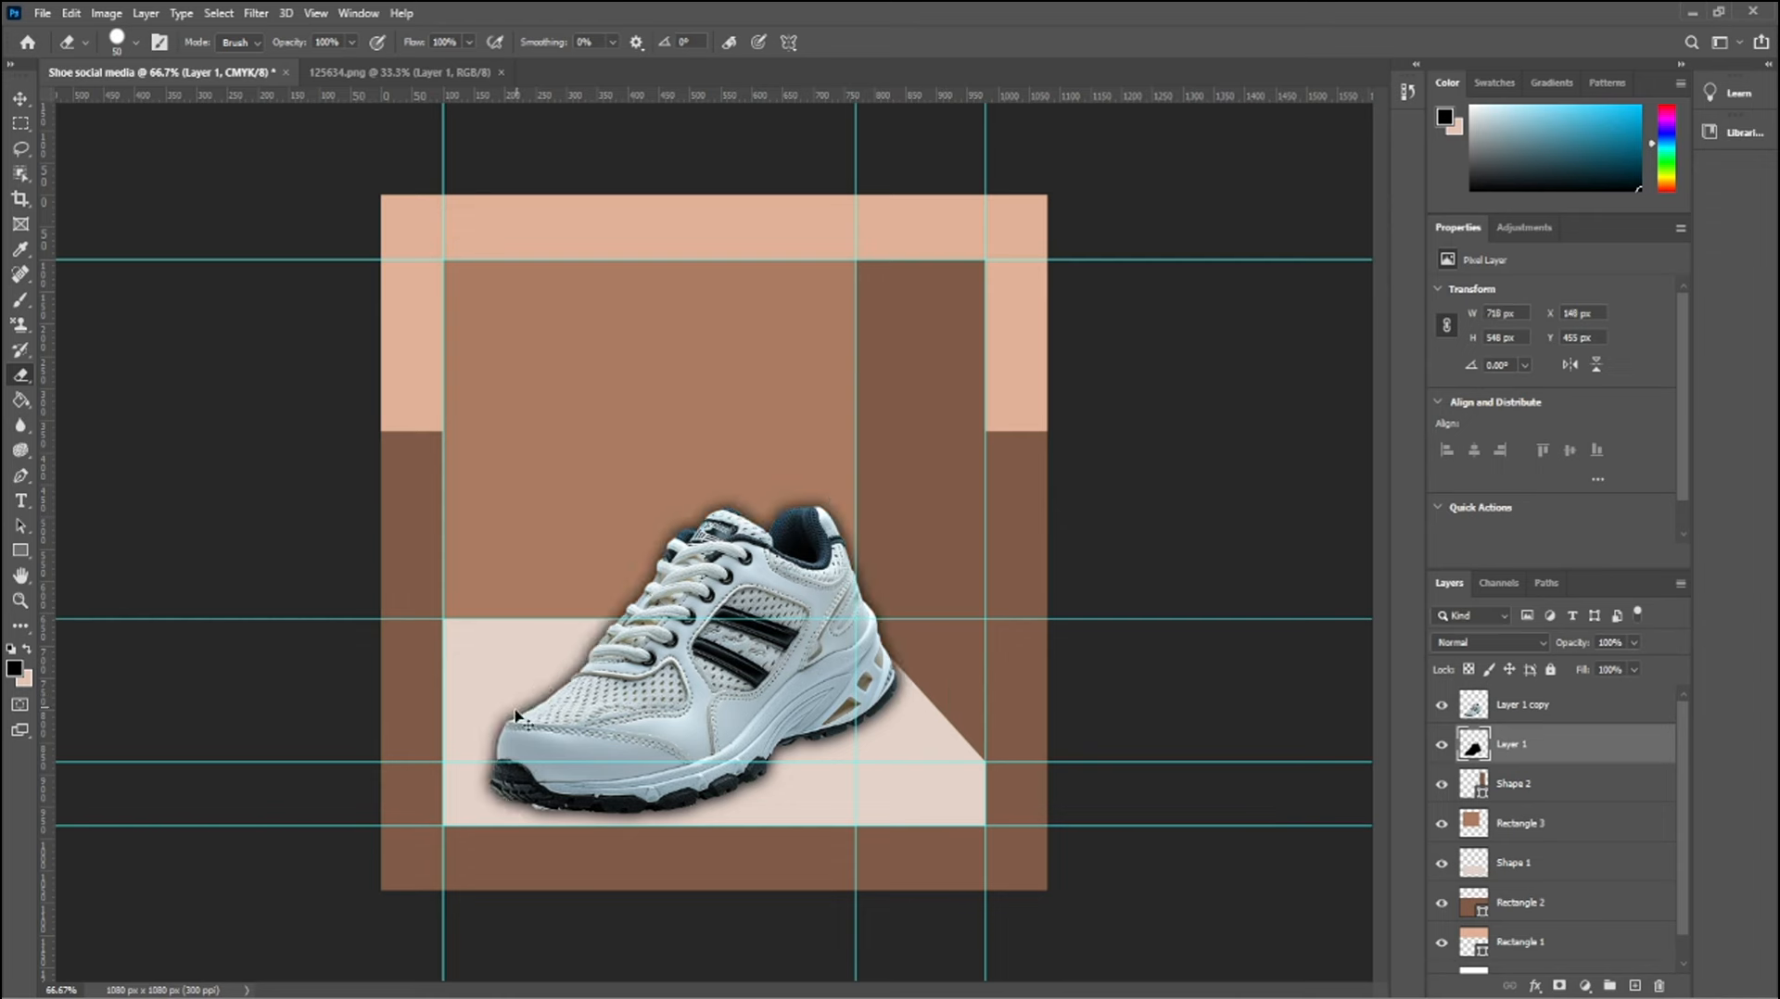
# Erase the blurred shadow along the shoe's toe, laces, collar and heel, leaving it only beneath the sole
pyautogui.moveTo(506, 750); pyautogui.dragTo(513, 691)
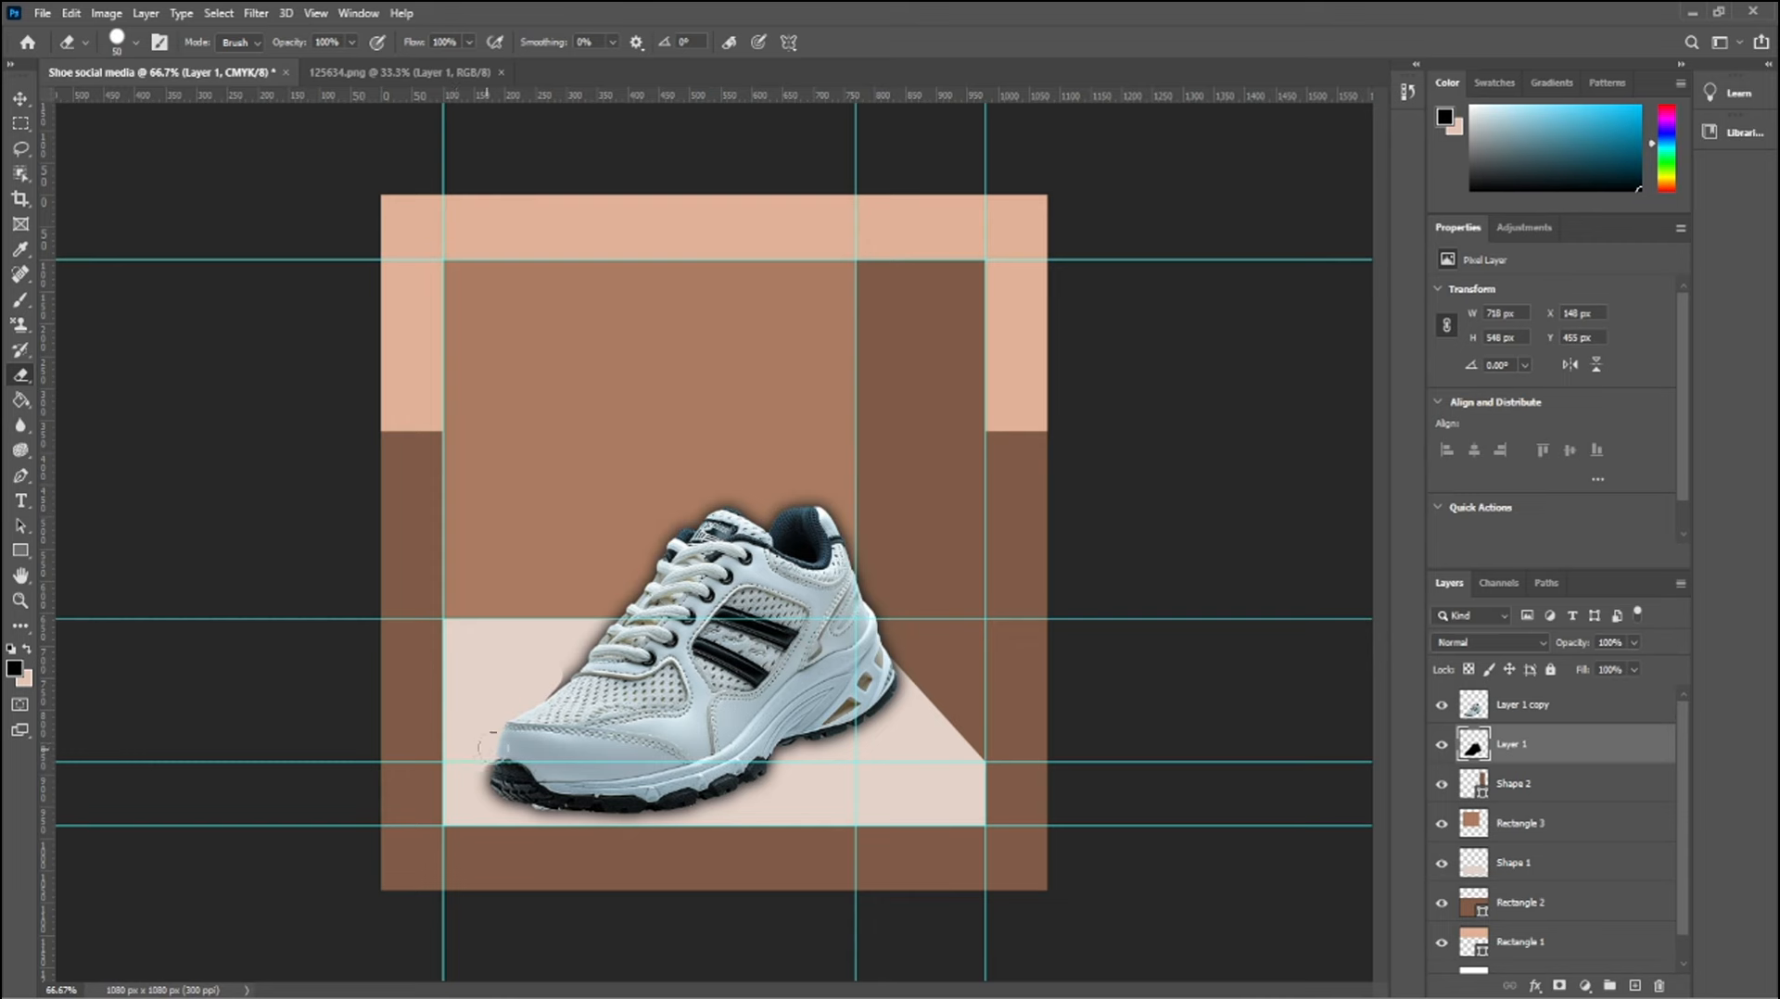
pyautogui.moveTo(554, 684)
pyautogui.mouseDown()
pyautogui.moveTo(668, 548)
pyautogui.moveTo(761, 541)
pyautogui.moveTo(810, 503)
pyautogui.moveTo(935, 653)
pyautogui.moveTo(895, 638)
pyautogui.moveTo(921, 670)
pyautogui.mouseUp()
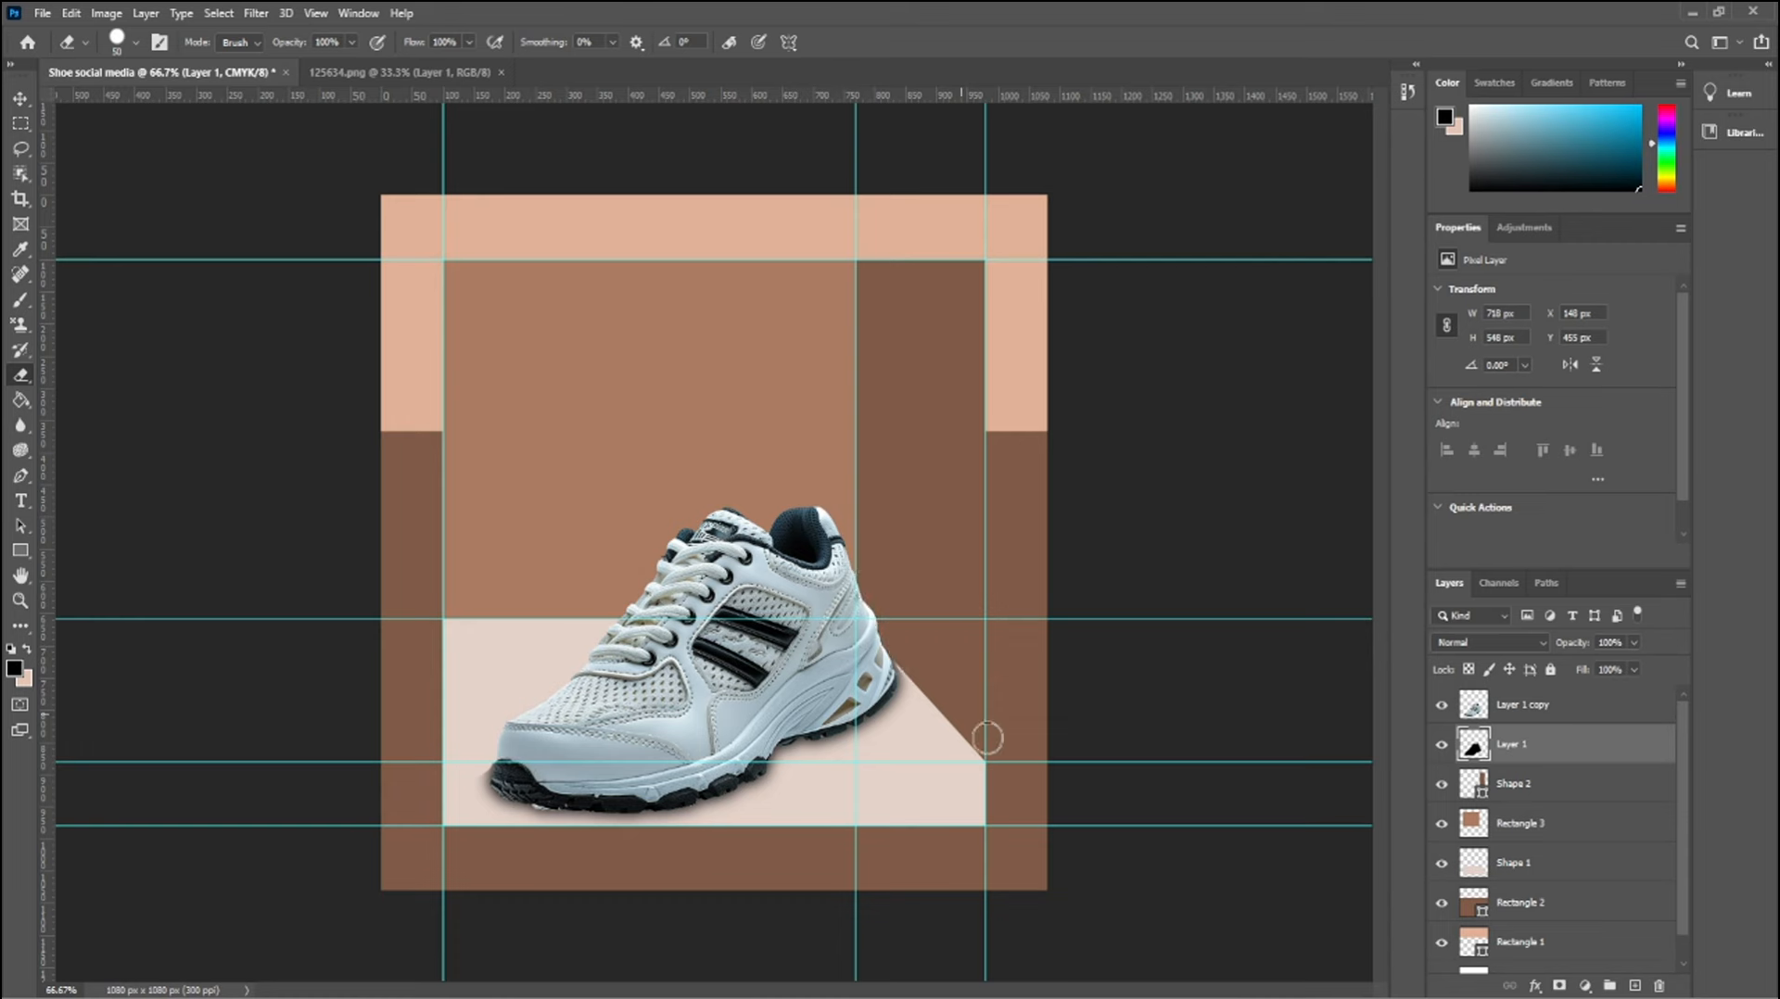
pyautogui.click(20, 425)
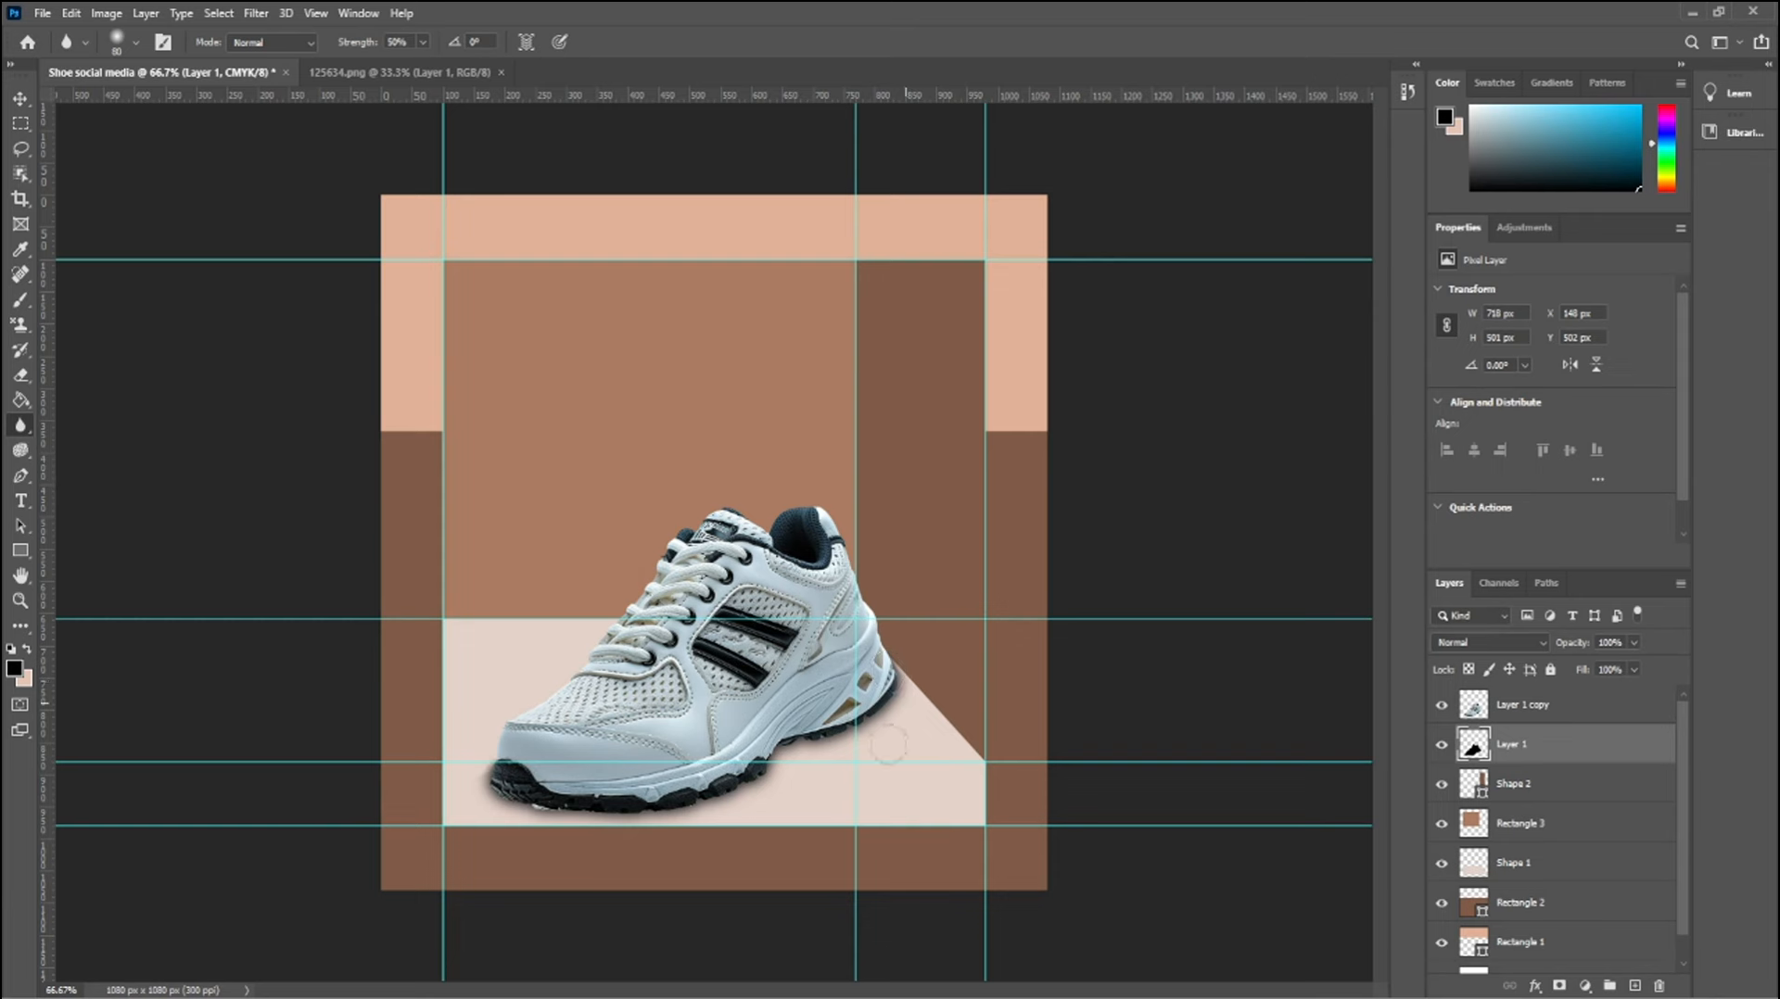
# On a new layer, paint a soft black 70 px brush stroke along the beige shape's upper edge and down its diagonal
pyautogui.press('v')
pyautogui.click(1186, 709)
pyautogui.click(1637, 986)
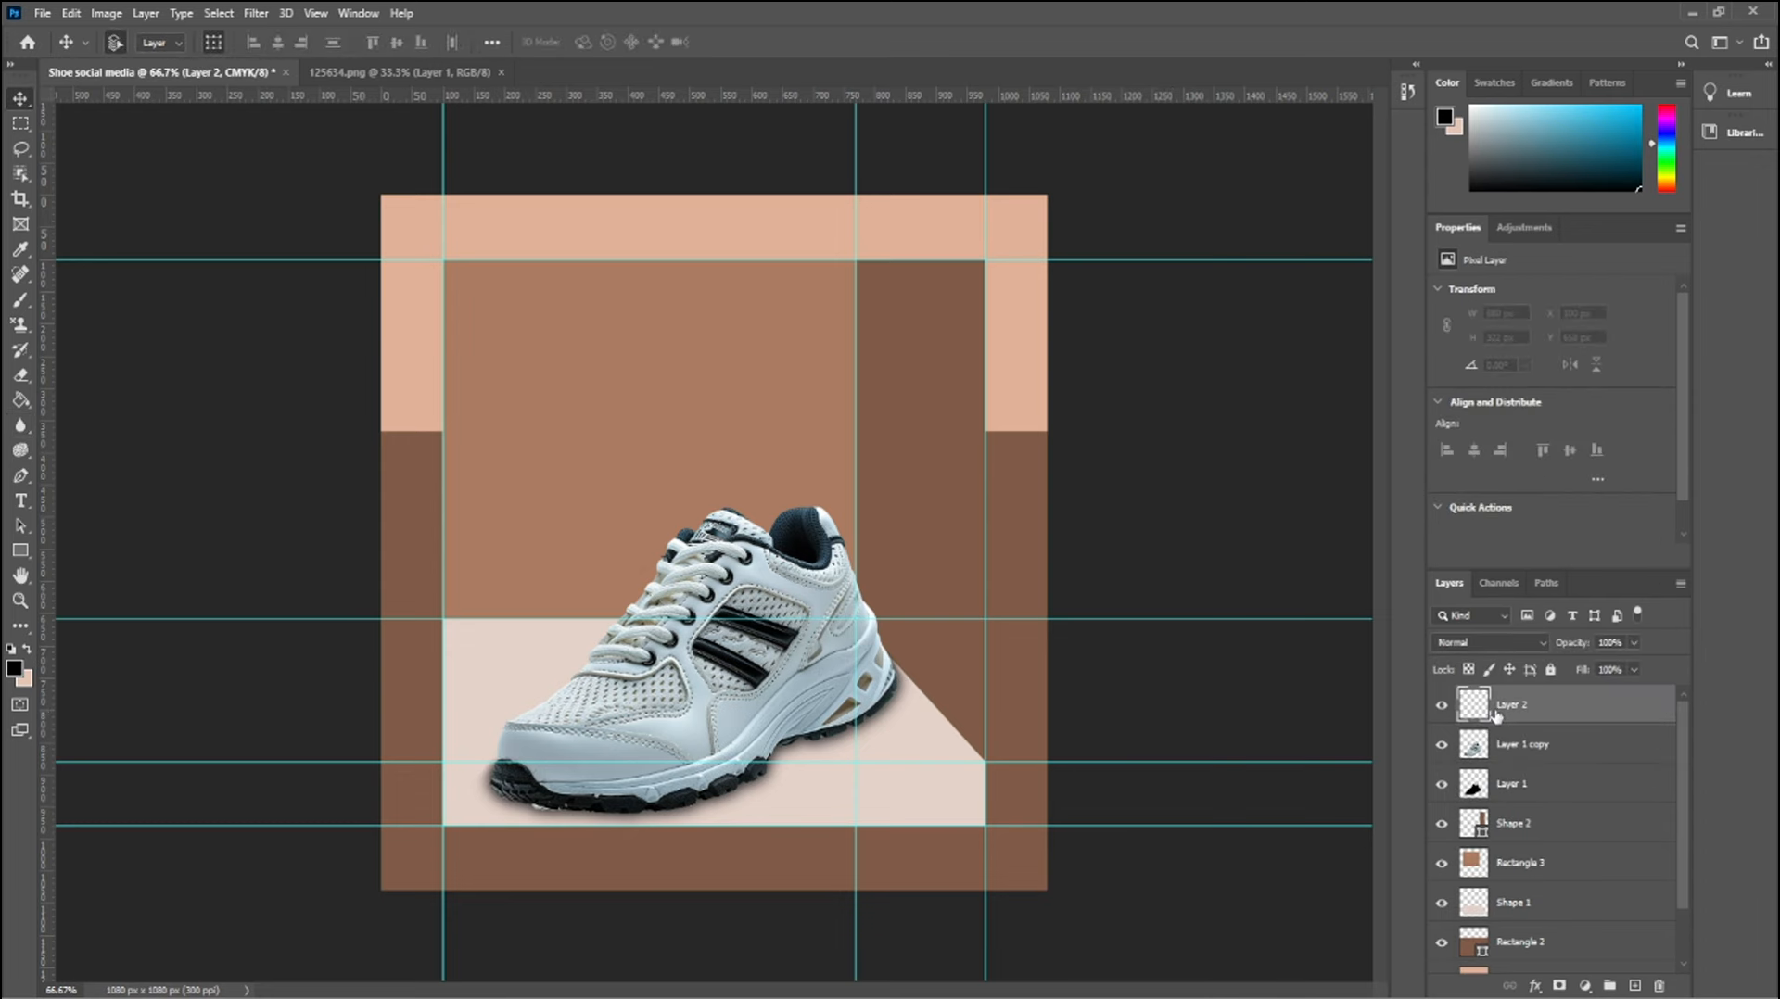
pyautogui.press('m')
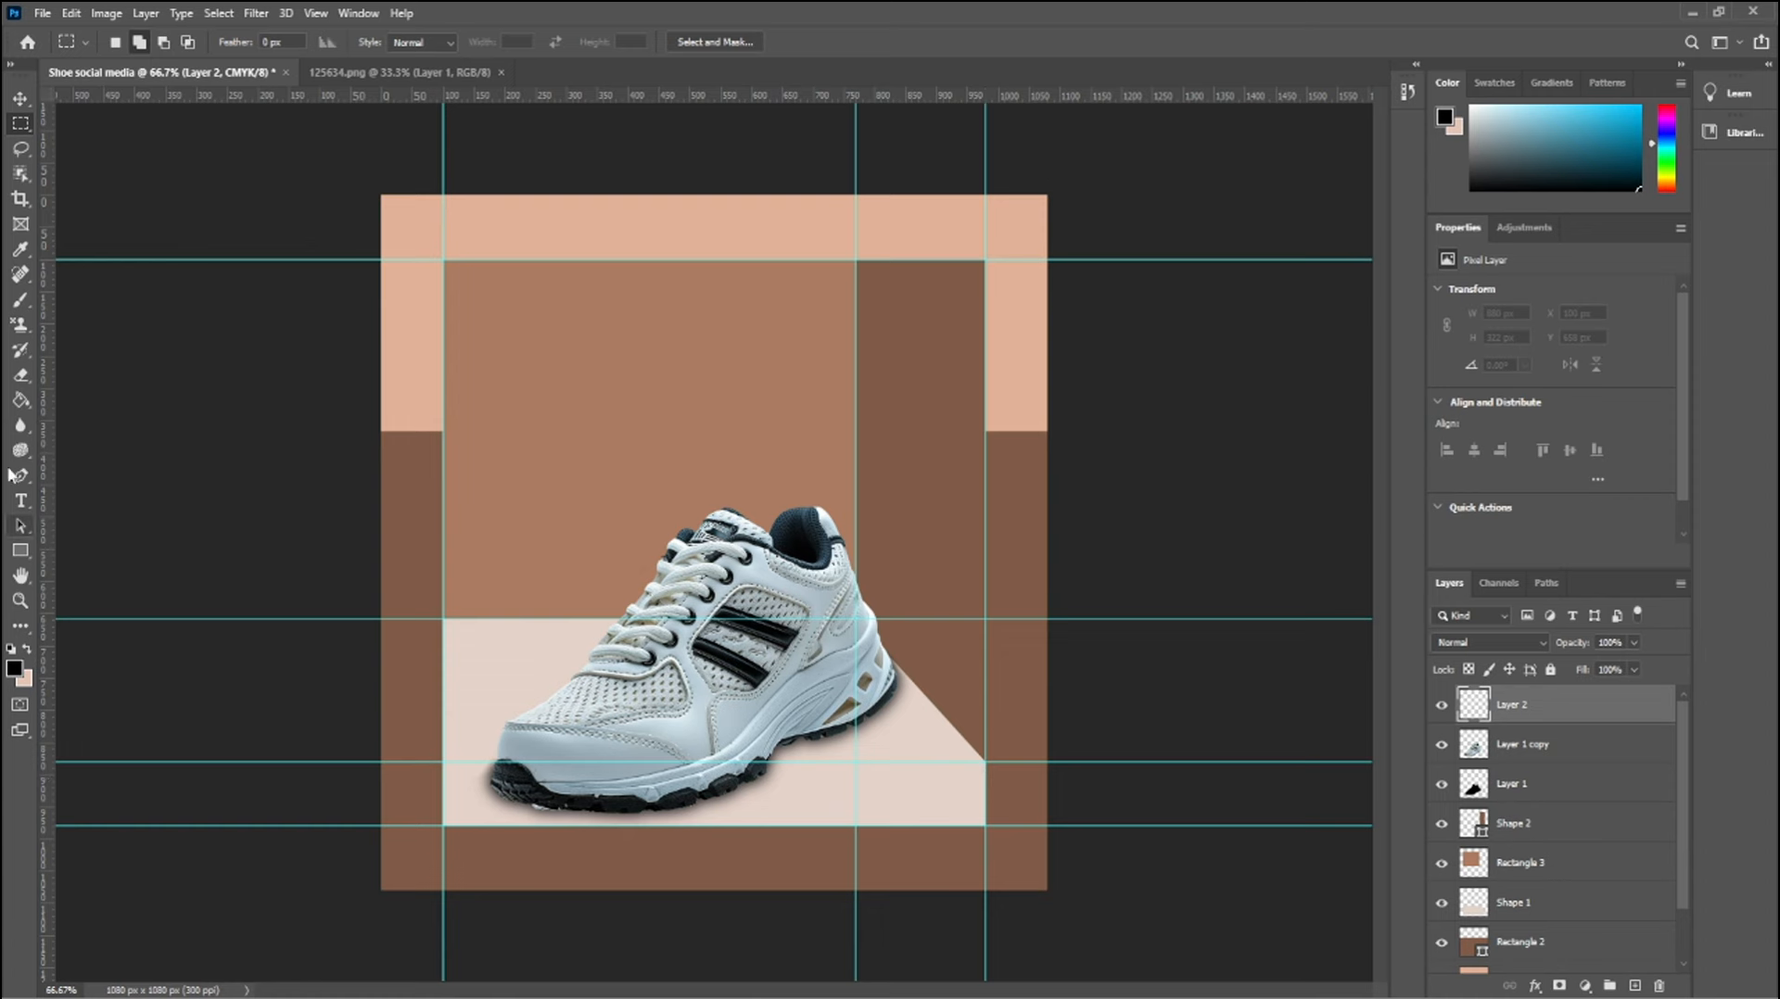
pyautogui.press('b')
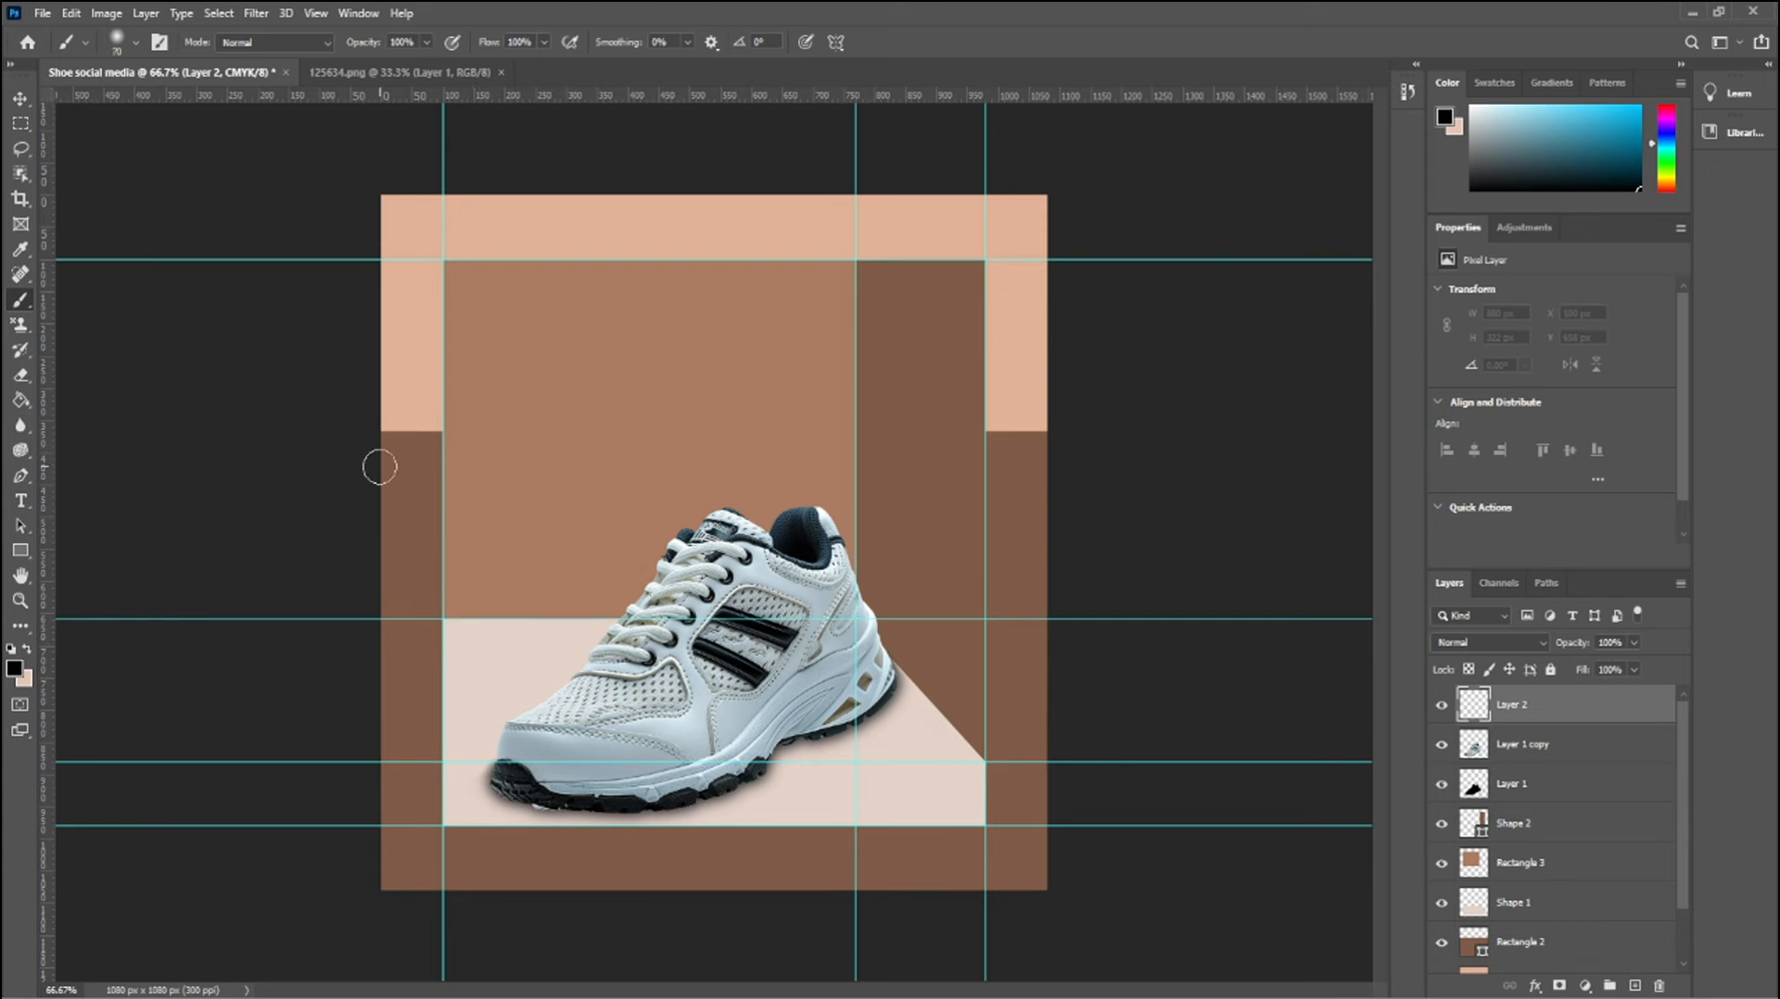
pyautogui.moveTo(443, 635)
pyautogui.mouseDown()
pyautogui.moveTo(852, 632)
pyautogui.moveTo(972, 765)
pyautogui.mouseUp()
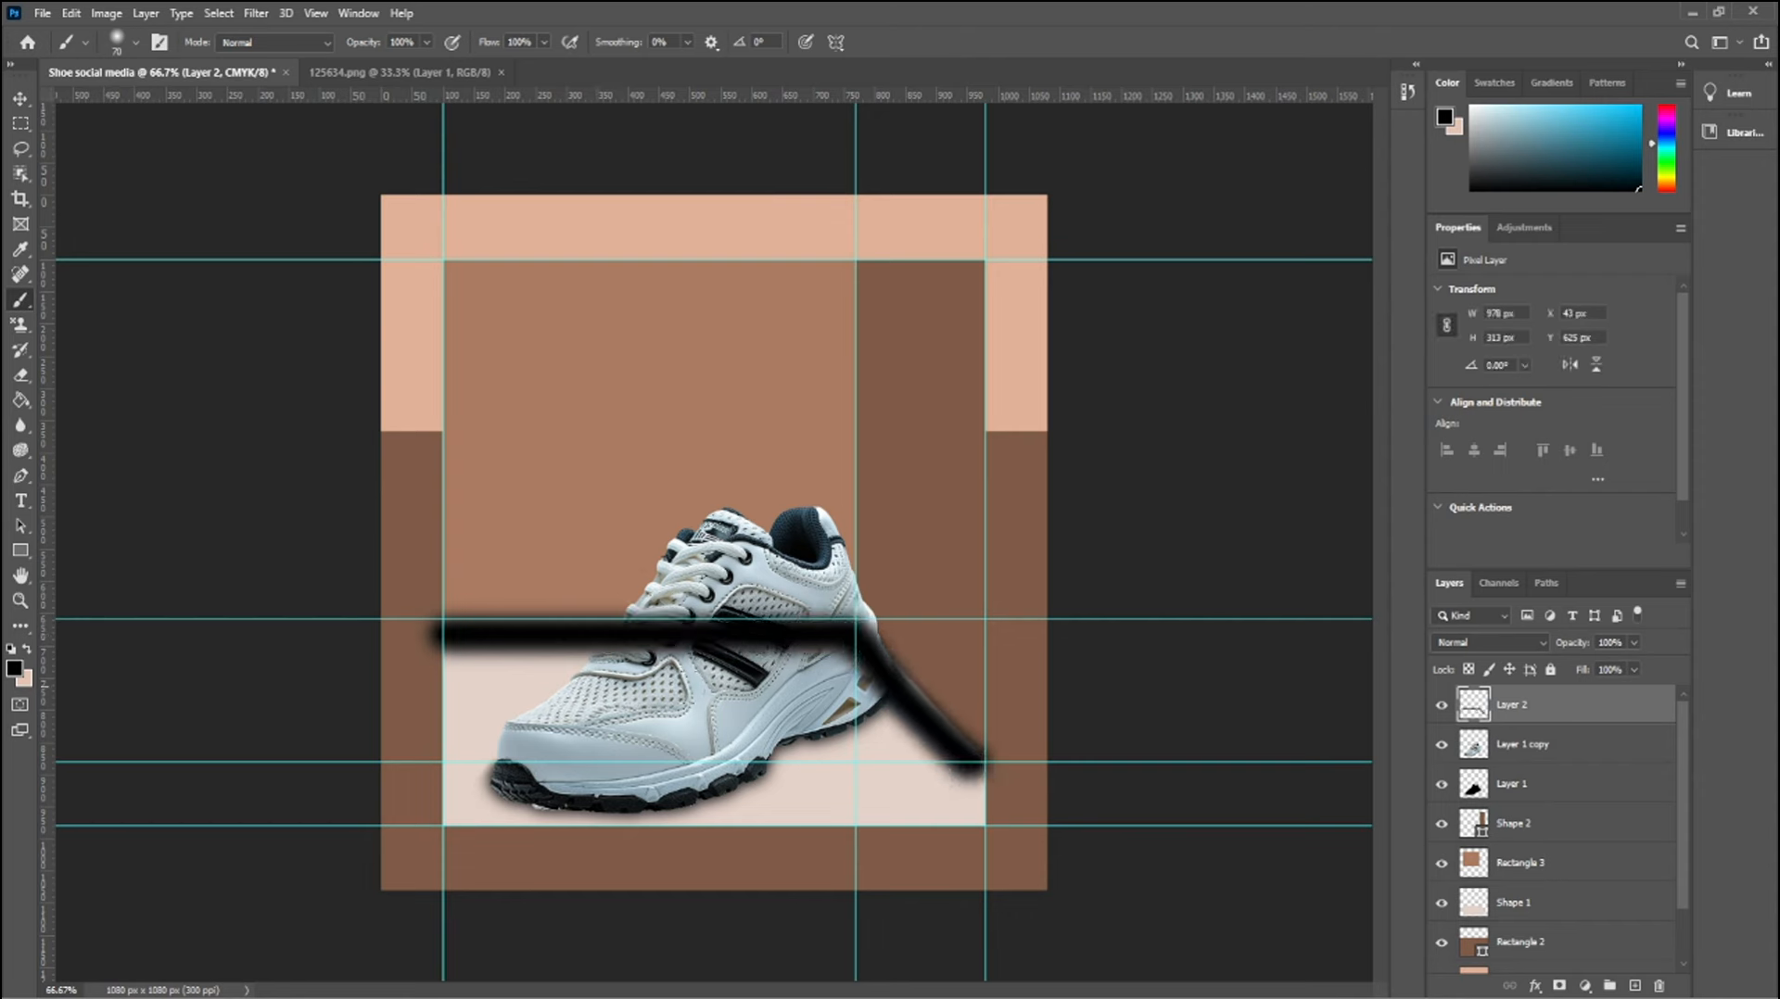
# Apply a 38.7-pixel Gaussian Blur to the painted stroke and move its layer between the beige shape and the central rectangle
pyautogui.click(21, 99)
pyautogui.click(256, 13)
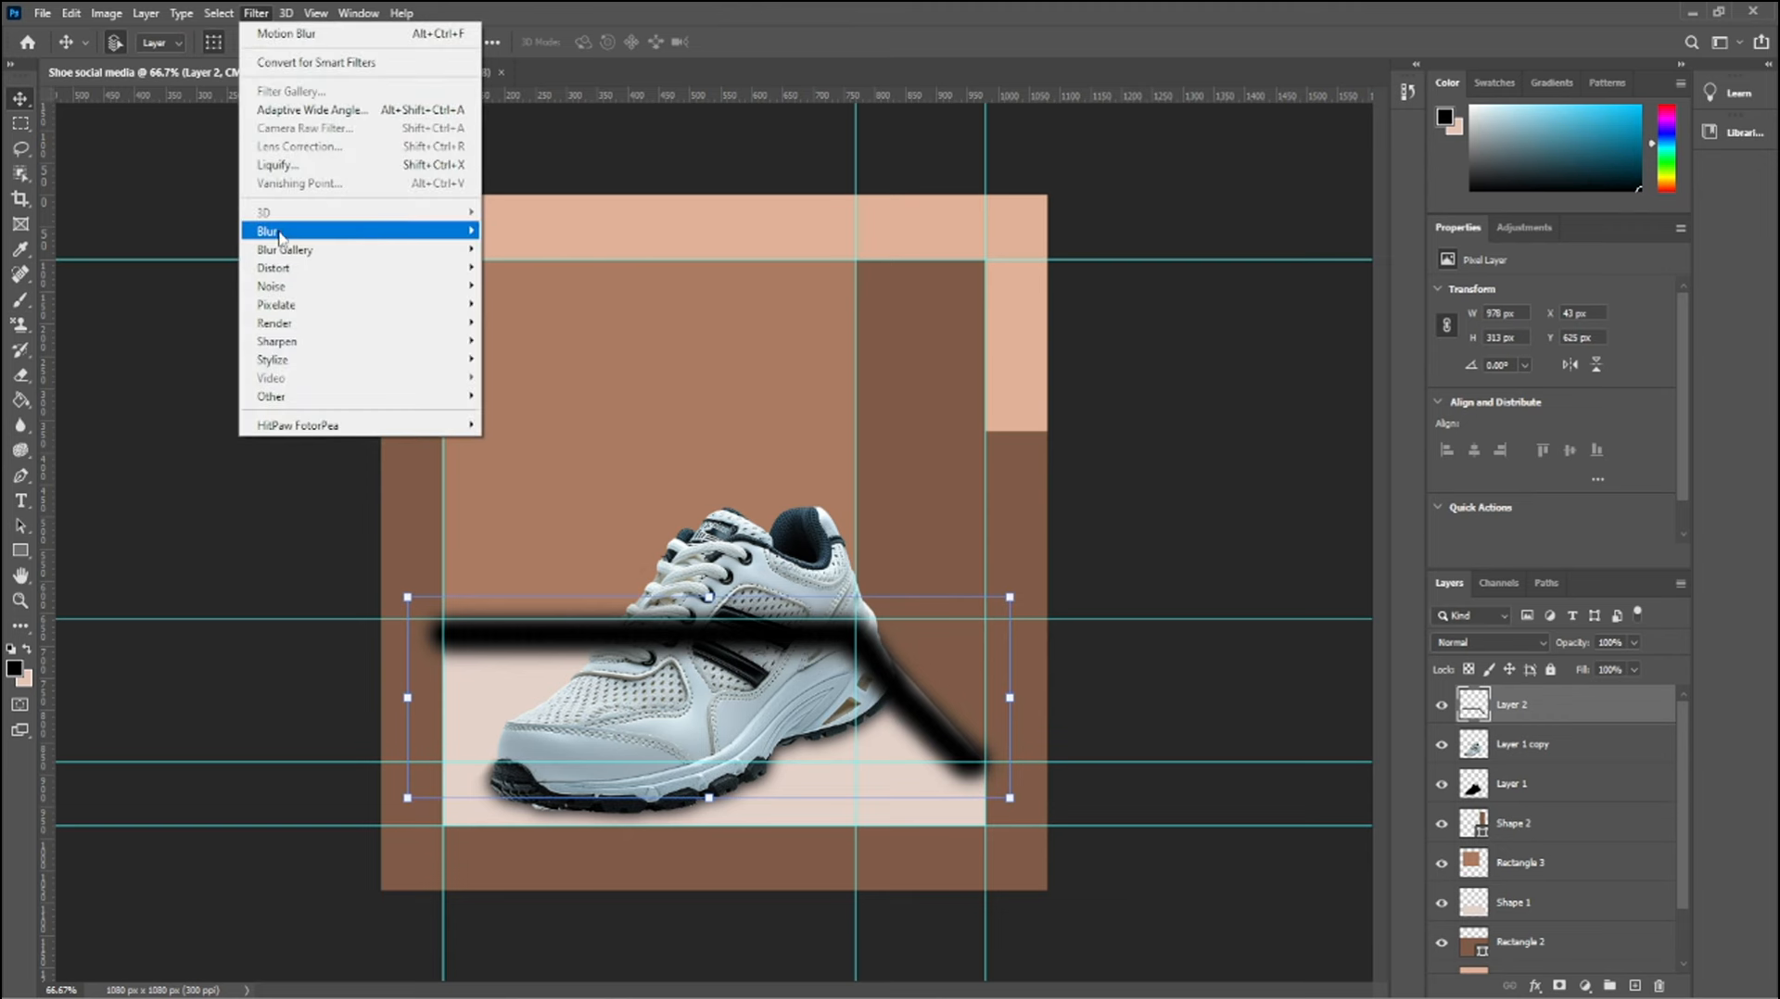
pyautogui.moveTo(295, 236)
pyautogui.click(531, 305)
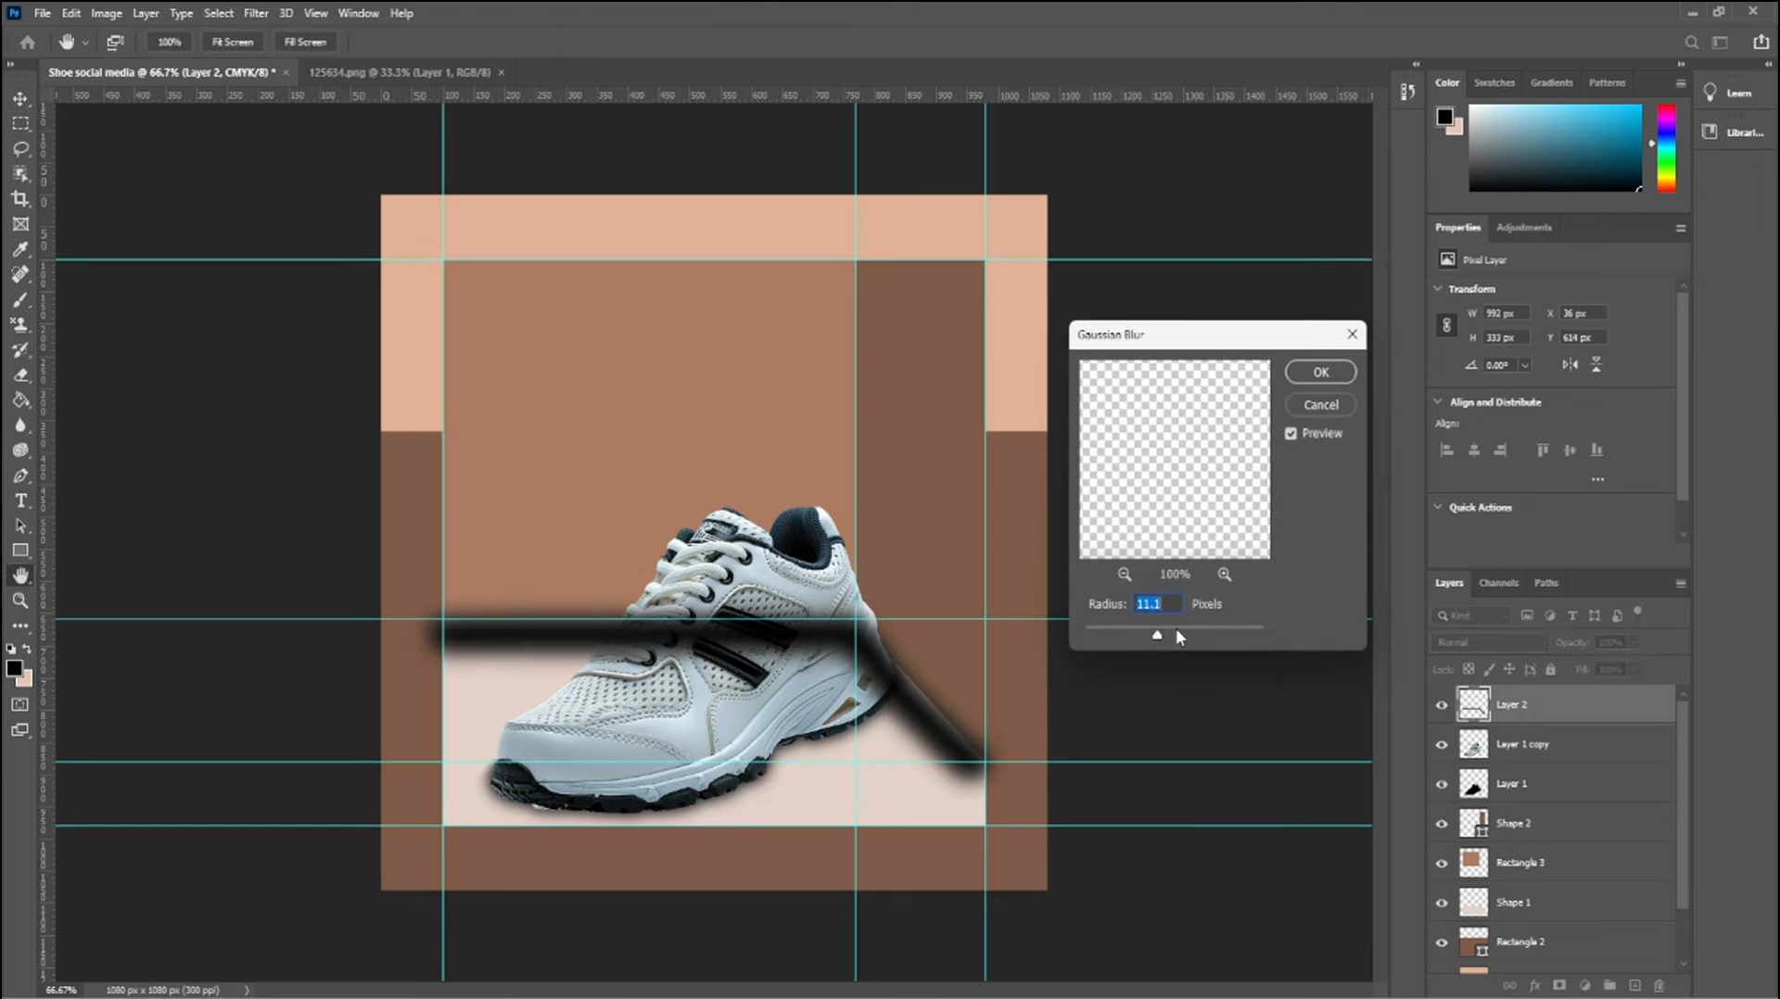
pyautogui.moveTo(1179, 636); pyautogui.dragTo(1193, 636)
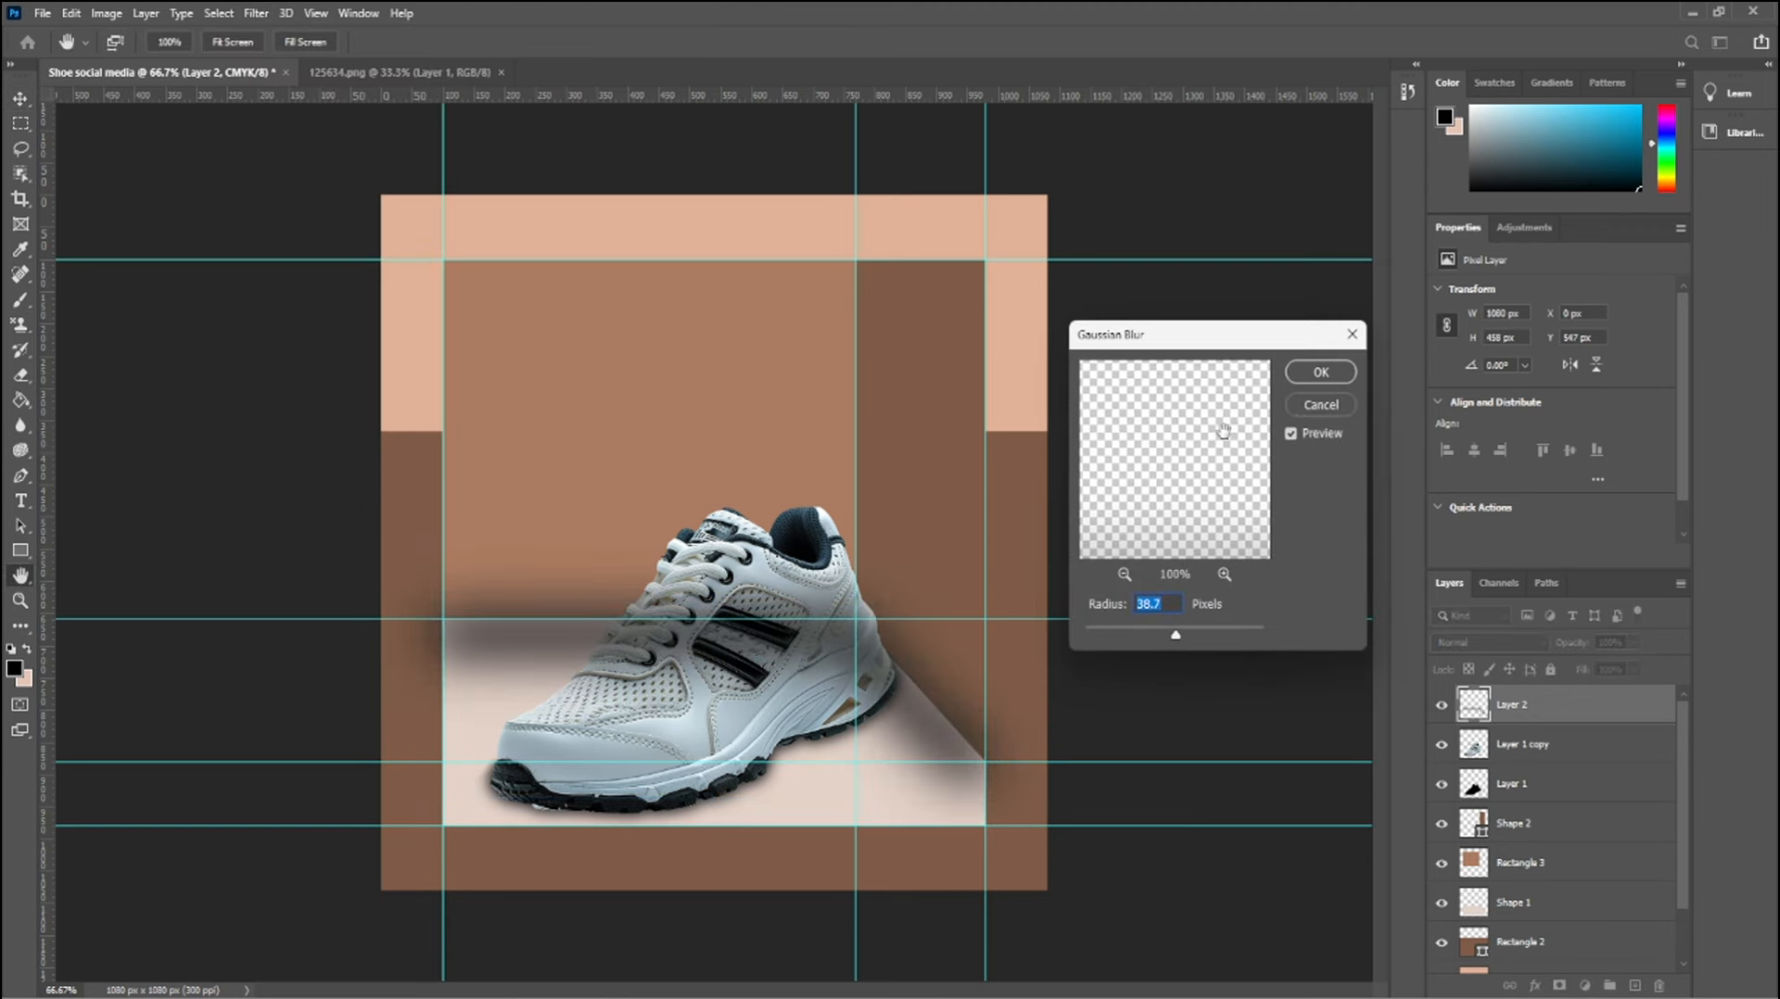
pyautogui.click(1320, 372)
pyautogui.moveTo(1554, 712); pyautogui.dragTo(1558, 875)
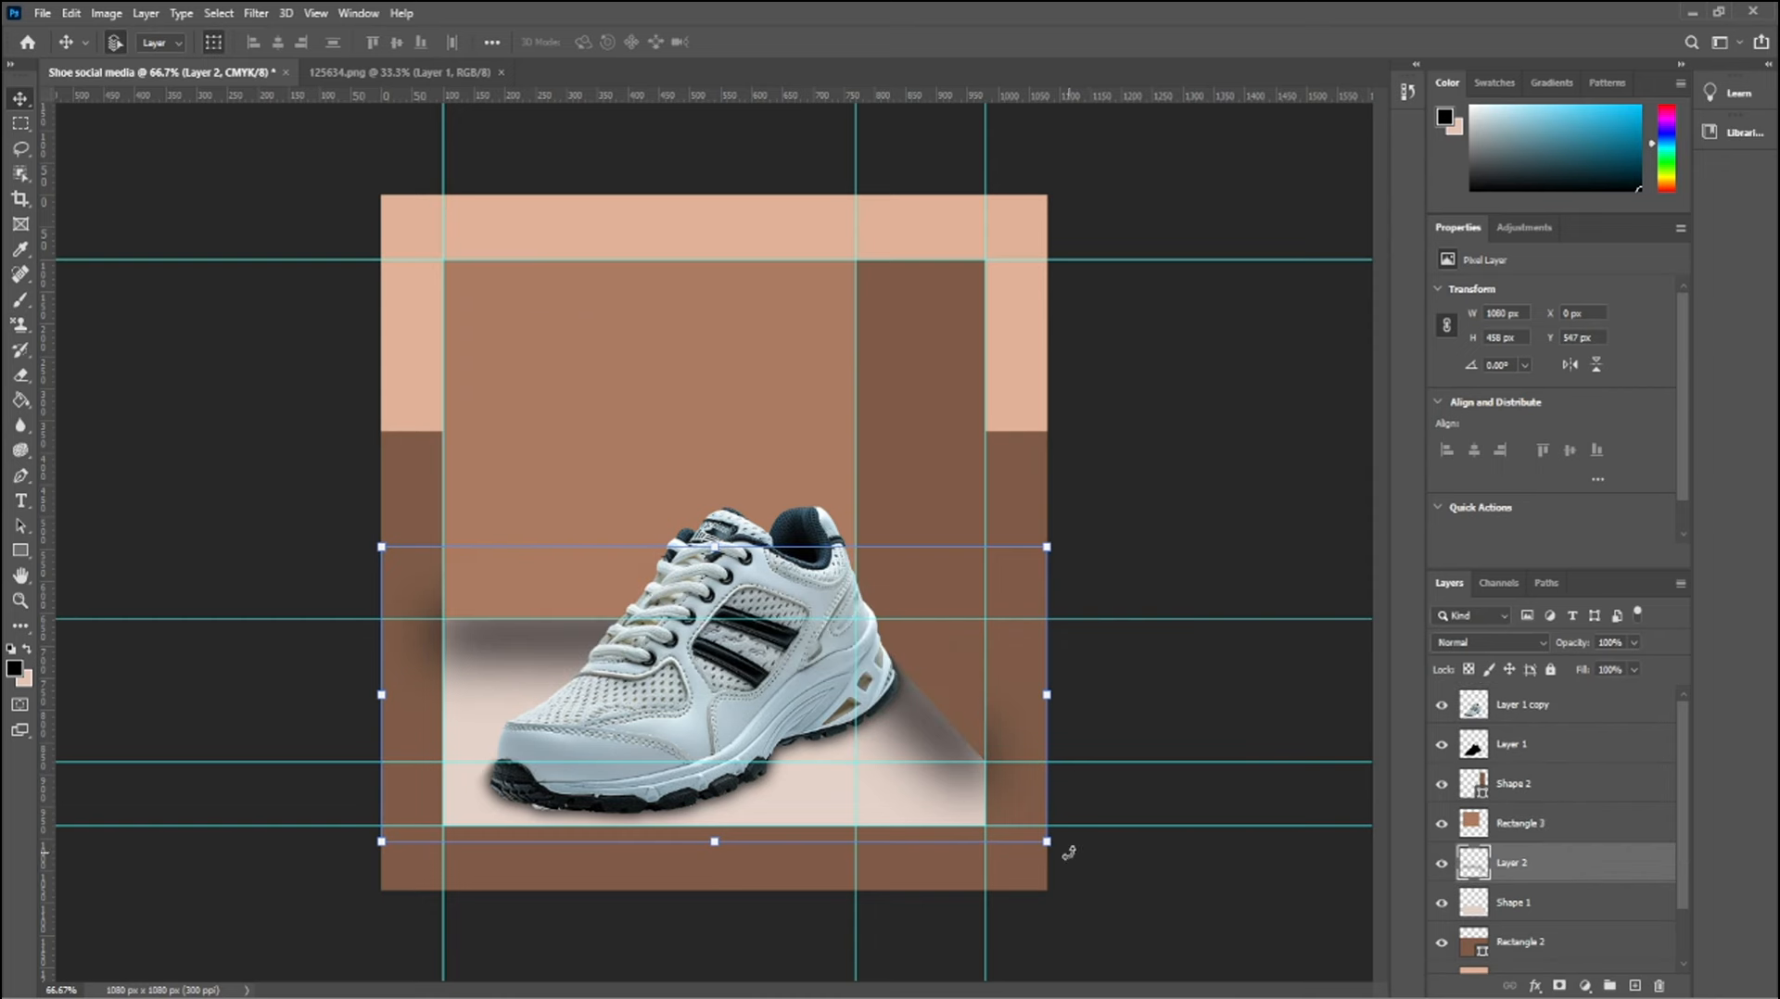
# Select the poster's left border strip and erase the floor shadow spilling onto it from Layer 2
pyautogui.click(280, 278)
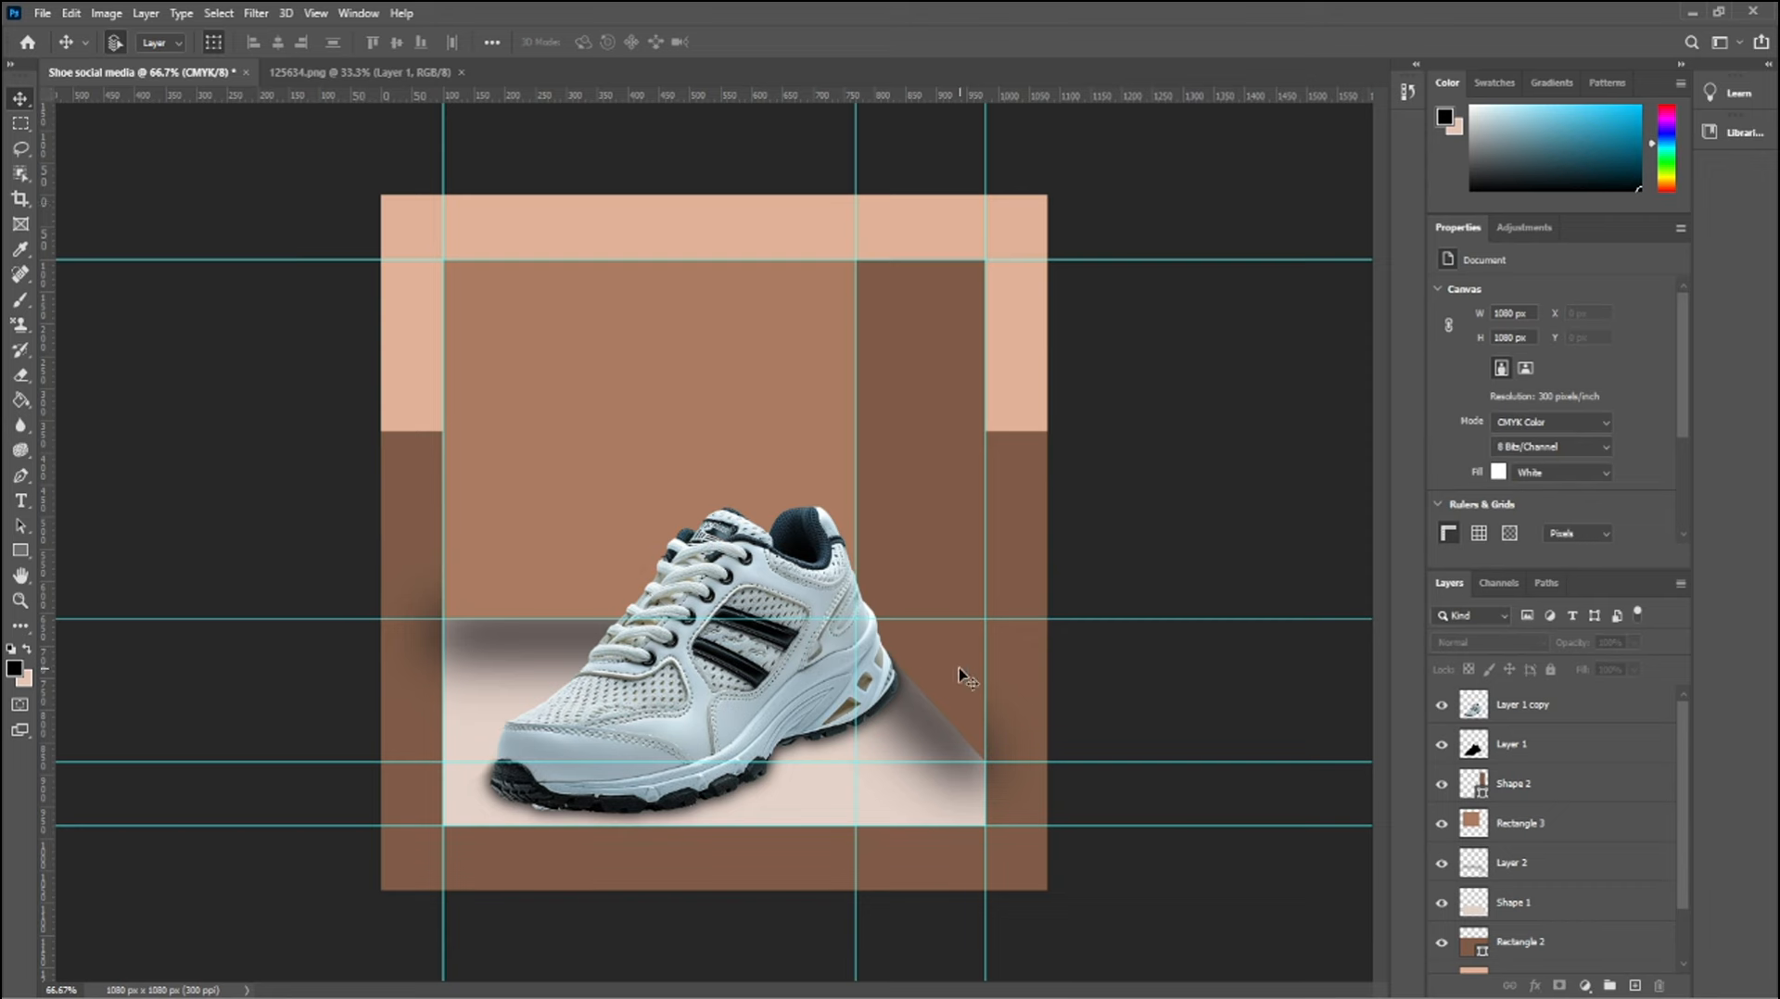
pyautogui.click(20, 124)
pyautogui.moveTo(382, 394); pyautogui.dragTo(455, 879)
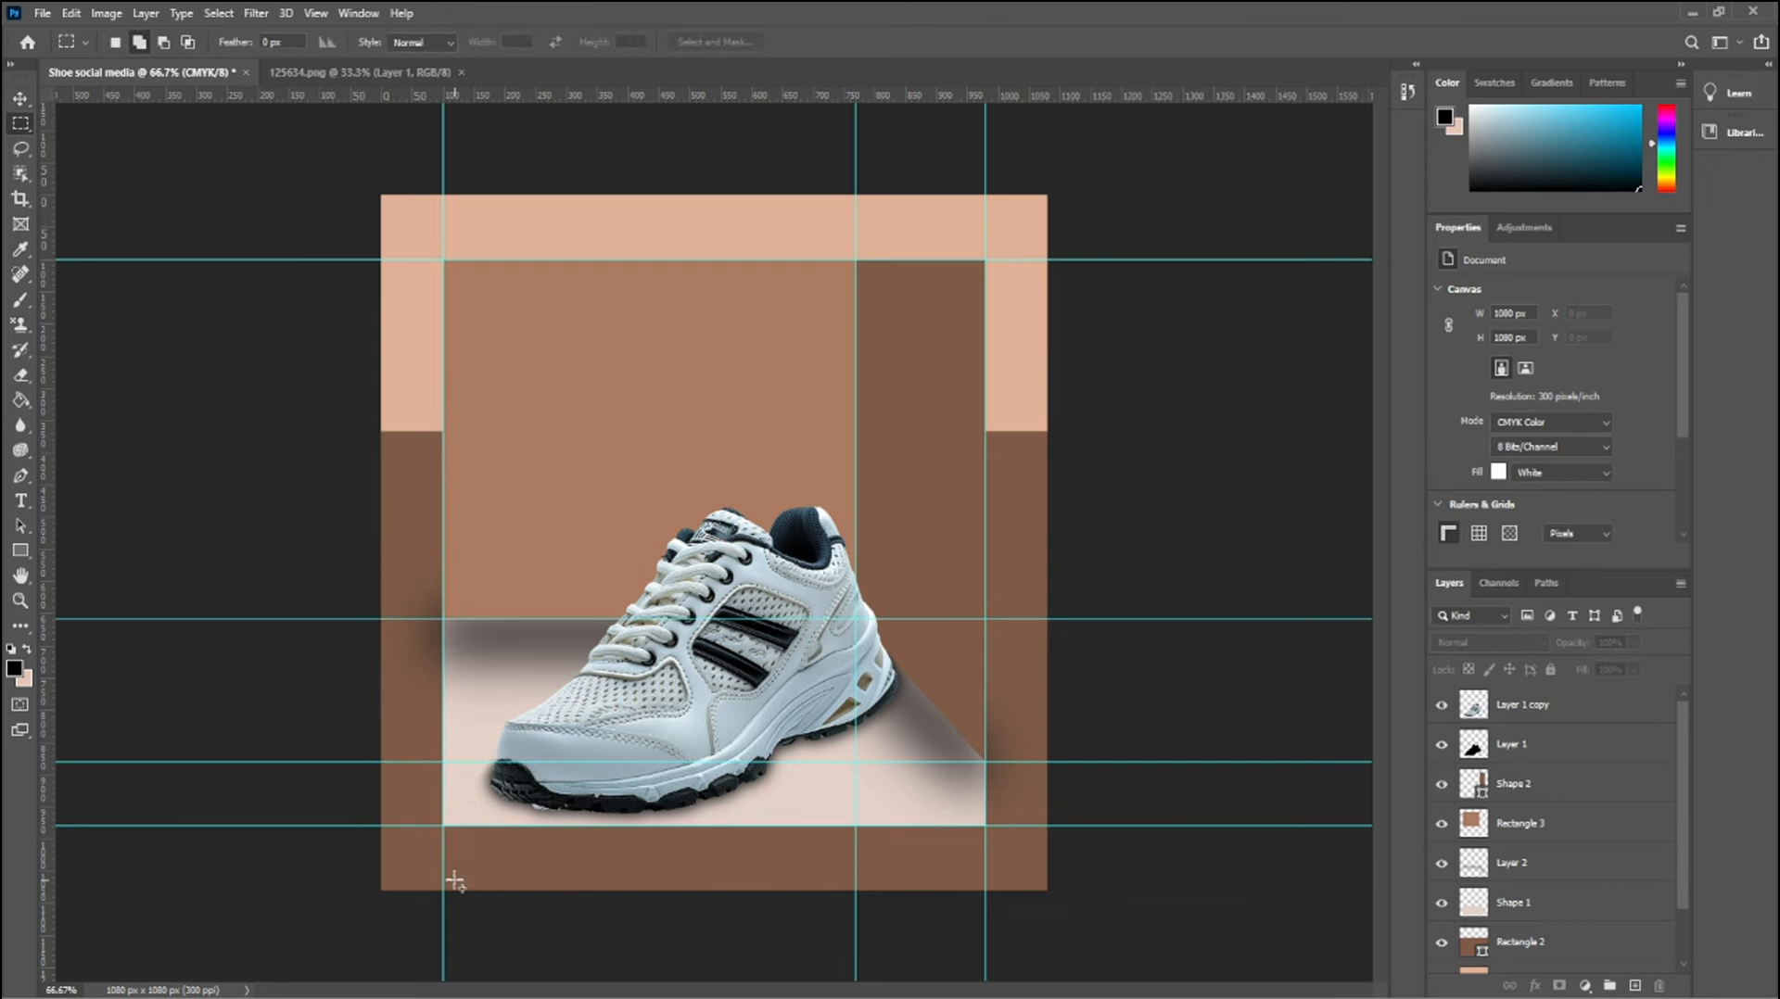
pyautogui.moveTo(382, 369); pyautogui.dragTo(442, 964)
pyautogui.press('e')
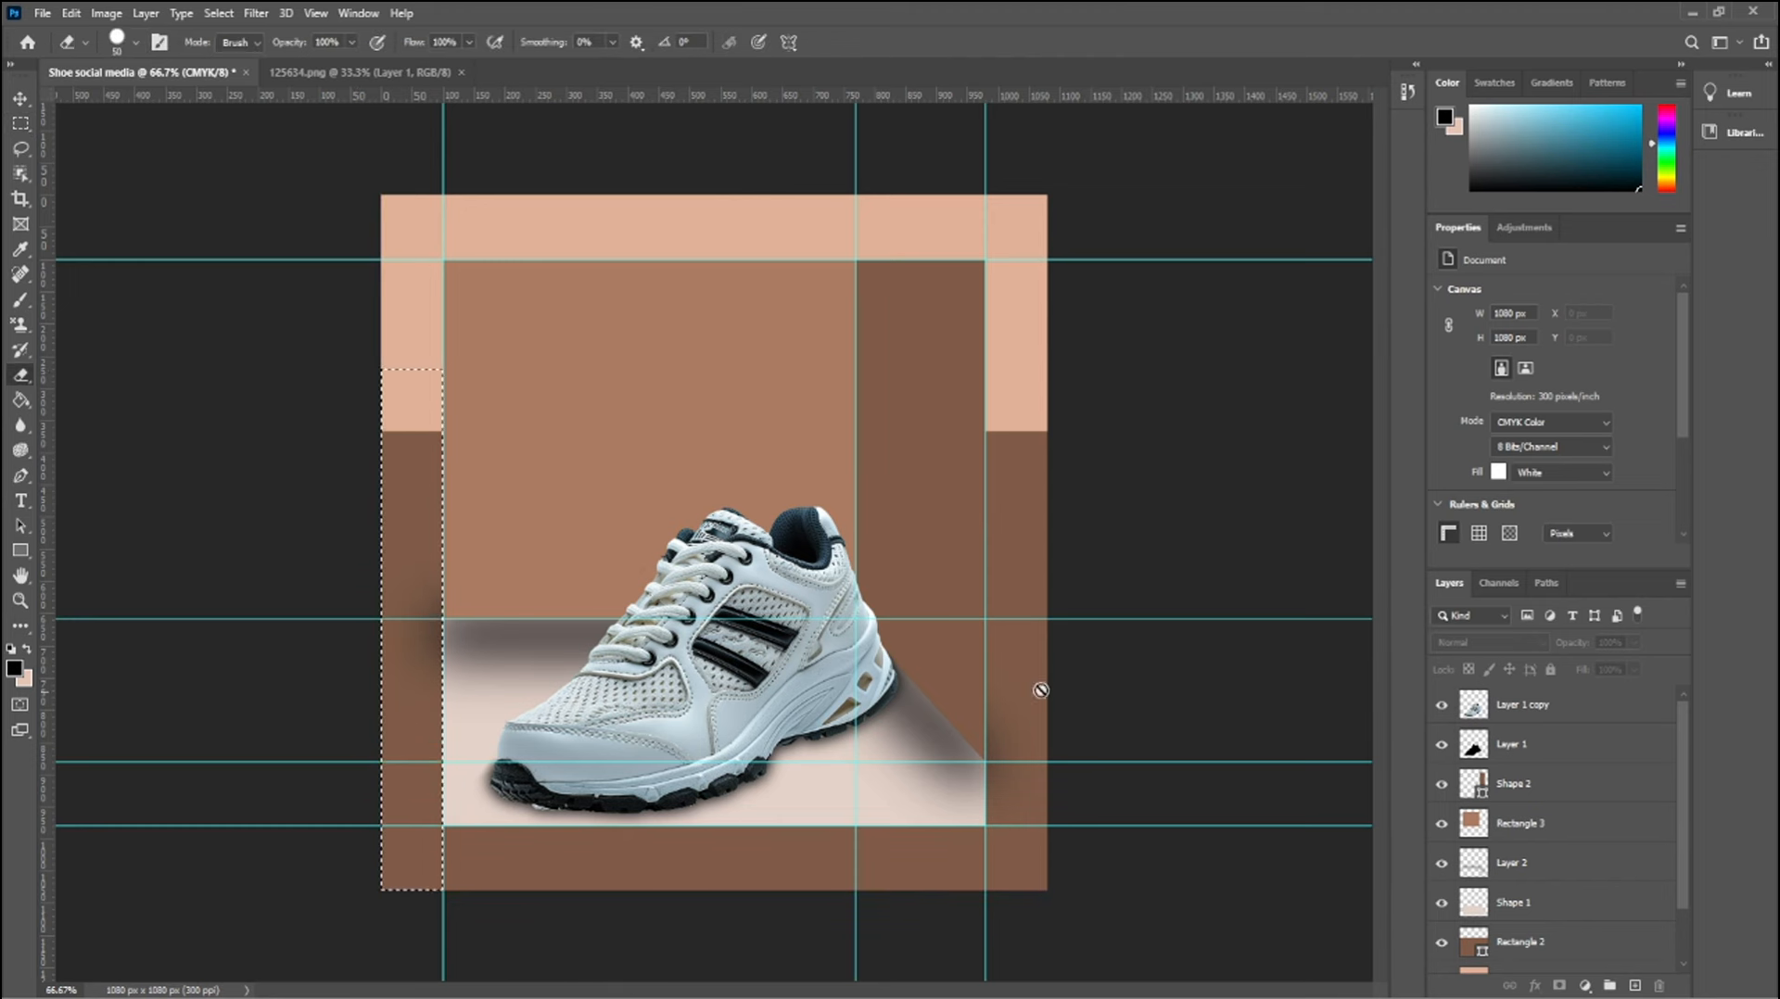
pyautogui.click(1530, 864)
pyautogui.moveTo(428, 653)
pyautogui.mouseDown()
pyautogui.moveTo(426, 616)
pyautogui.moveTo(422, 684)
pyautogui.moveTo(413, 560)
pyautogui.mouseUp()
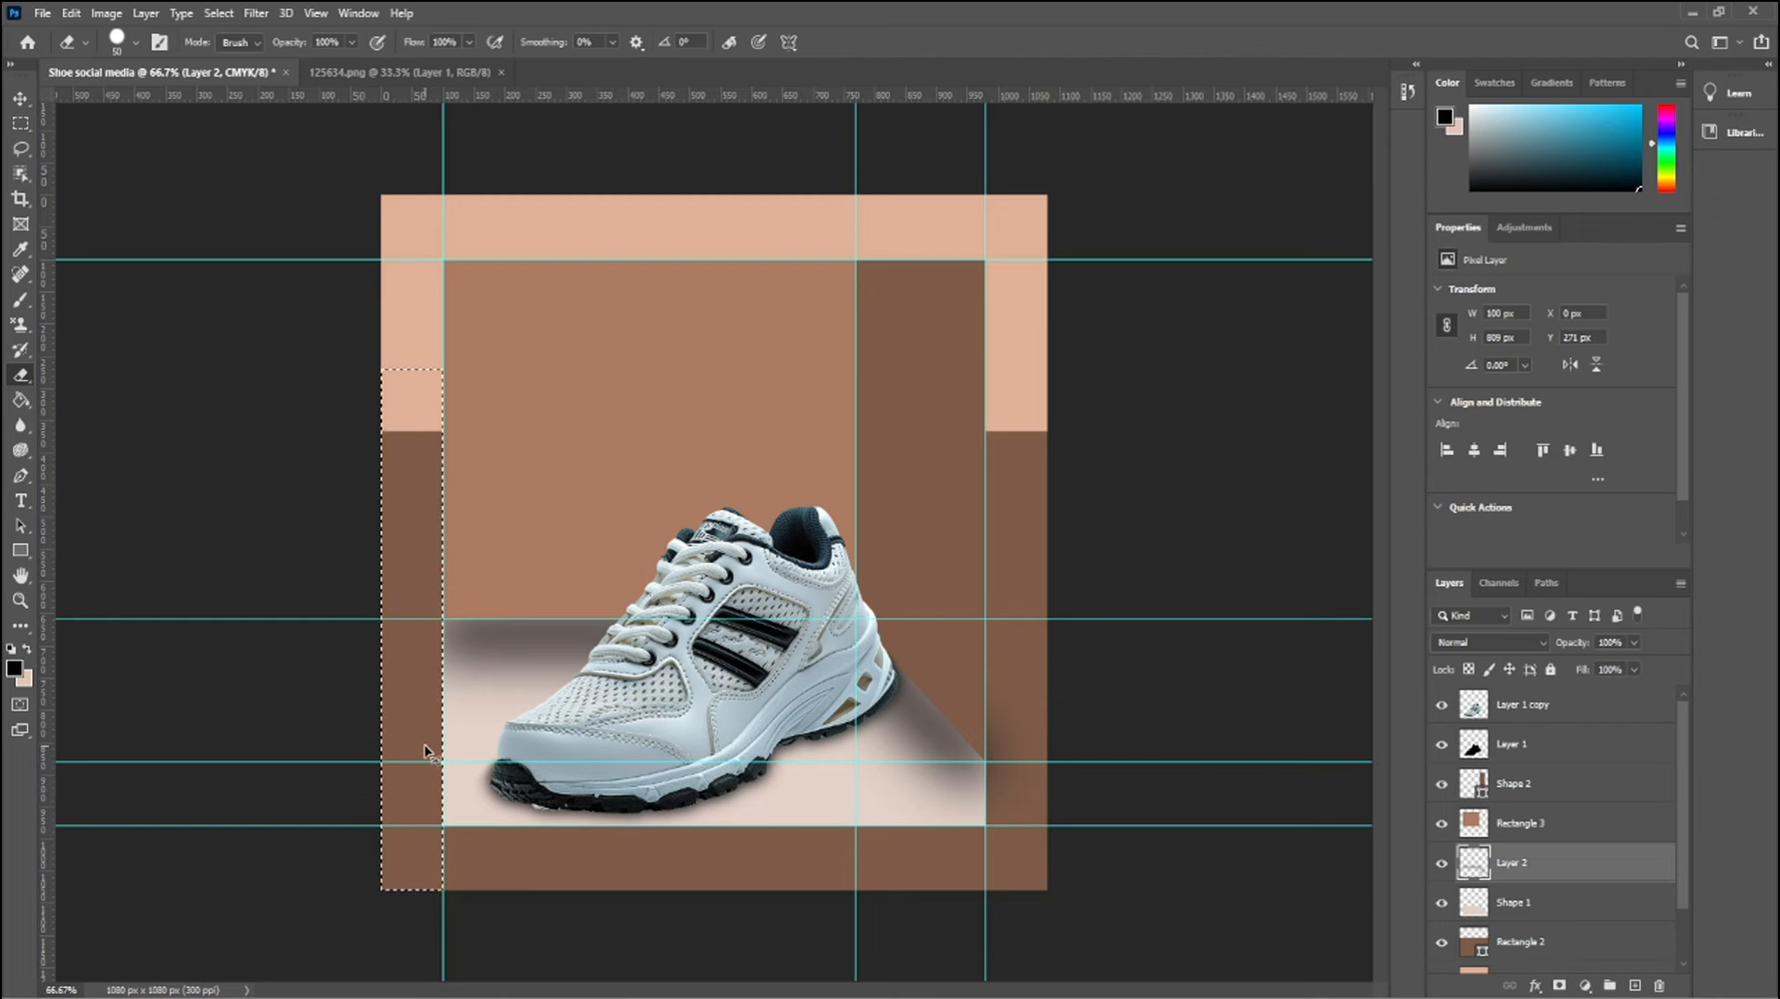
pyautogui.hotkey('ctrl', 'd')
# Erase the Layer 2 shadow spilling onto the poster's right border strip within a rectangular selection
pyautogui.press('m')
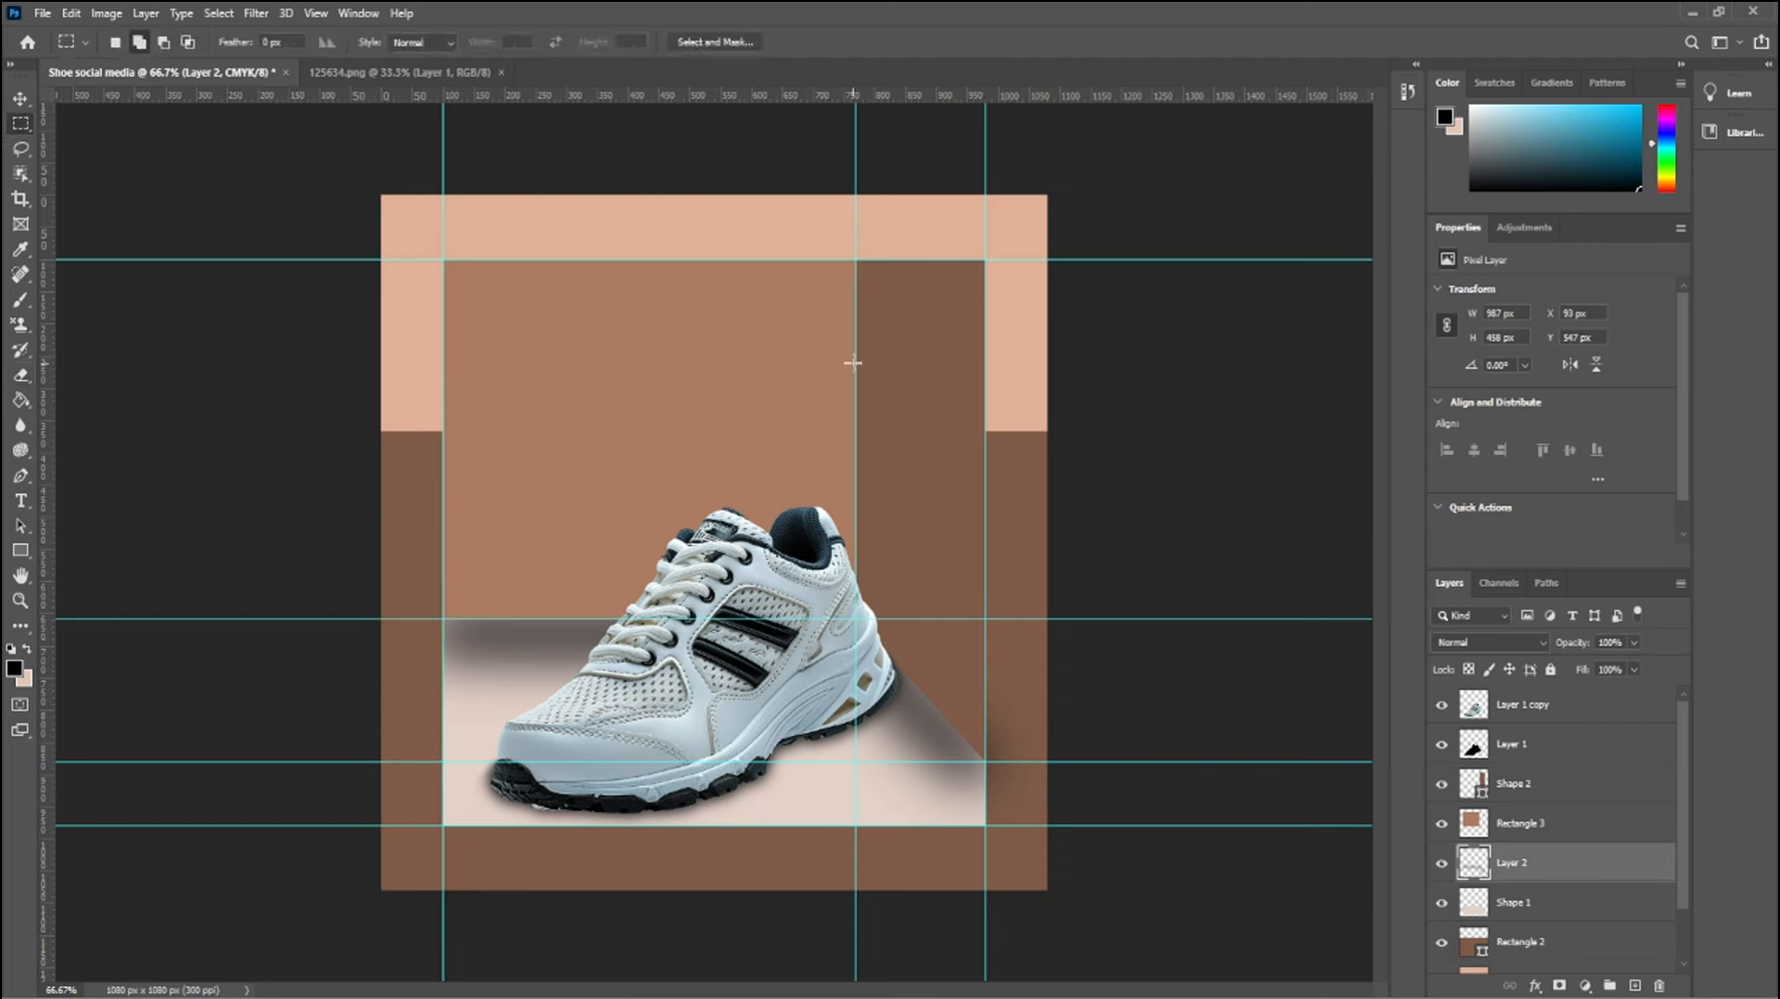
pyautogui.moveTo(855, 369); pyautogui.dragTo(819, 735)
pyautogui.hotkey('ctrl', 'd')
pyautogui.moveTo(982, 825); pyautogui.dragTo(1081, 385)
pyautogui.press('e')
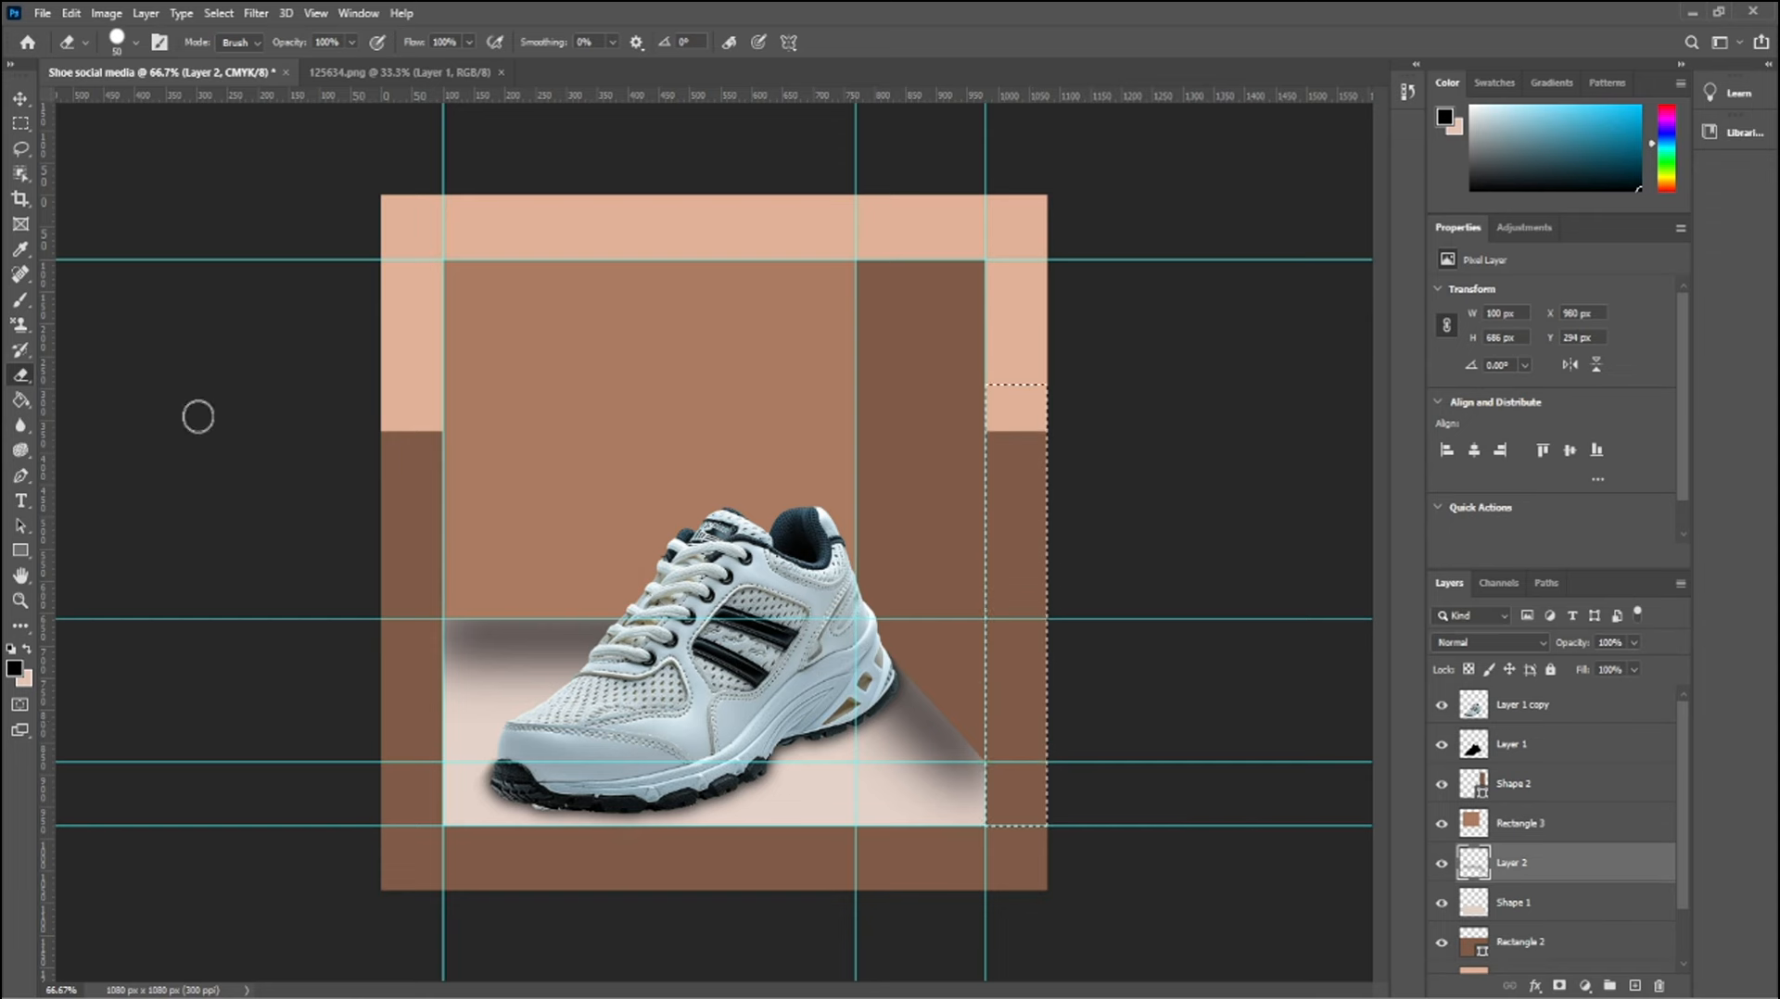
pyautogui.click(20, 98)
pyautogui.click(1013, 551)
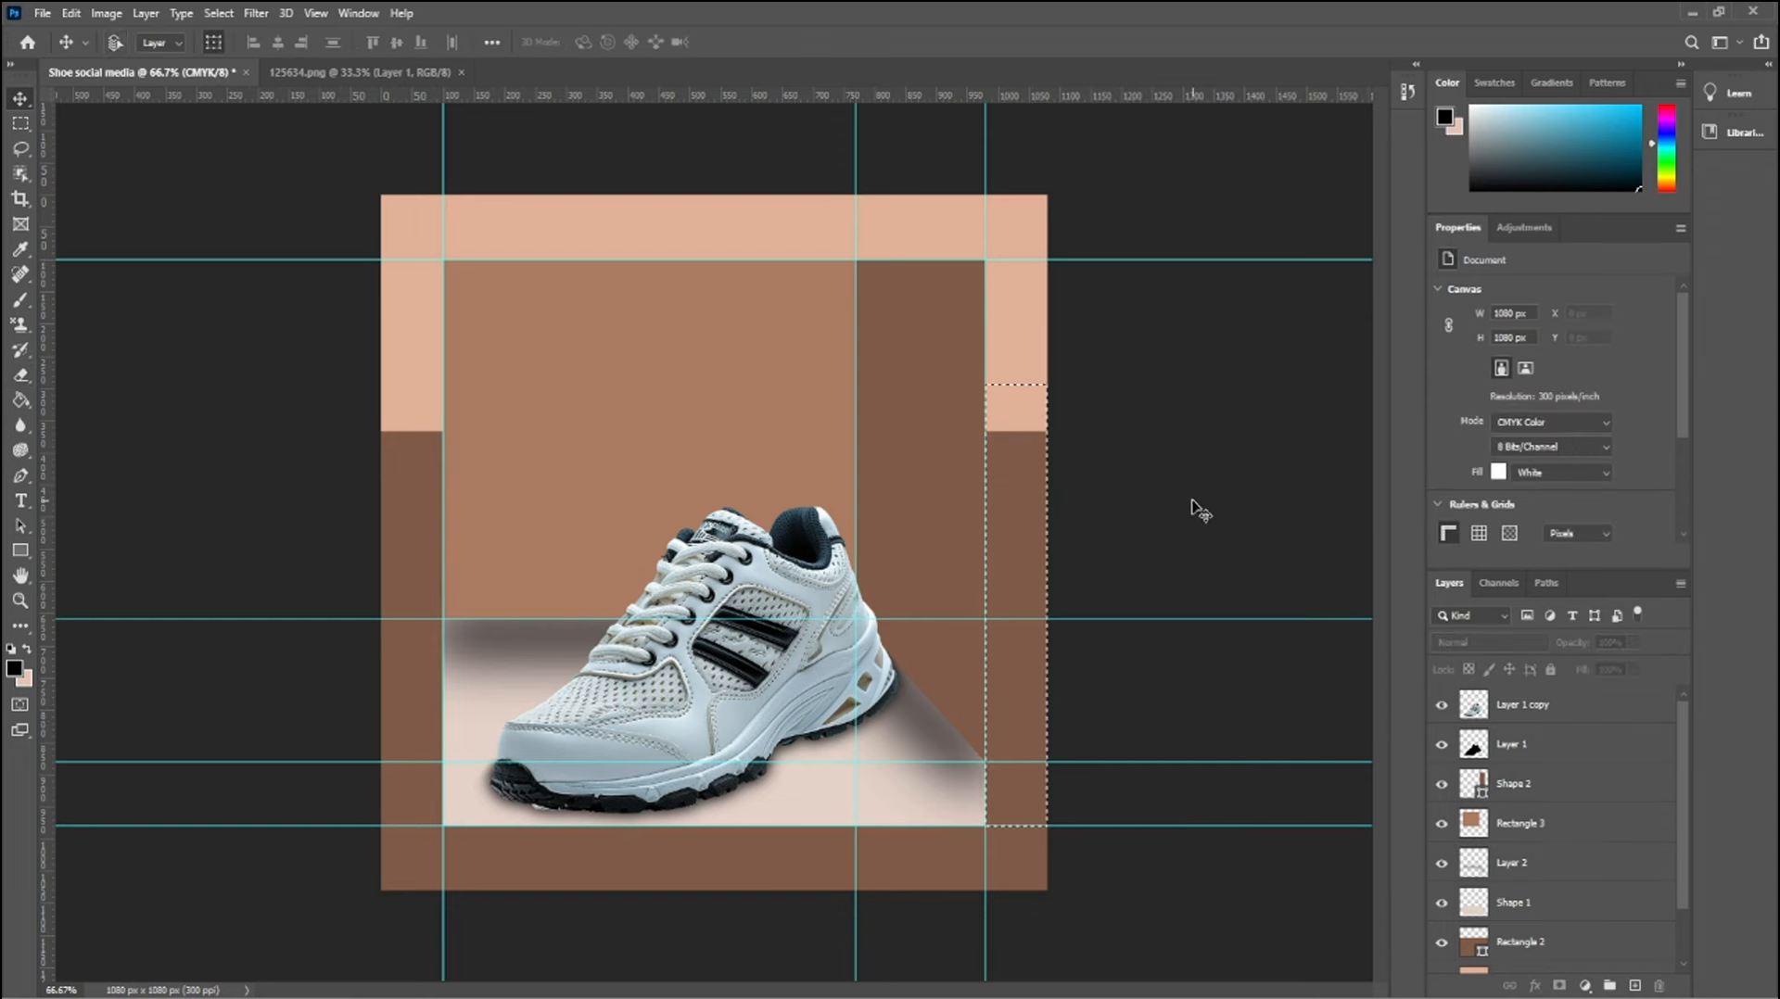
pyautogui.hotkey('ctrl', 'd')
# Stretch the floor shadow layer outward and upward to 103.18% width and 105.90% height
pyautogui.click(926, 730)
pyautogui.moveTo(1022, 698); pyautogui.dragTo(1038, 704)
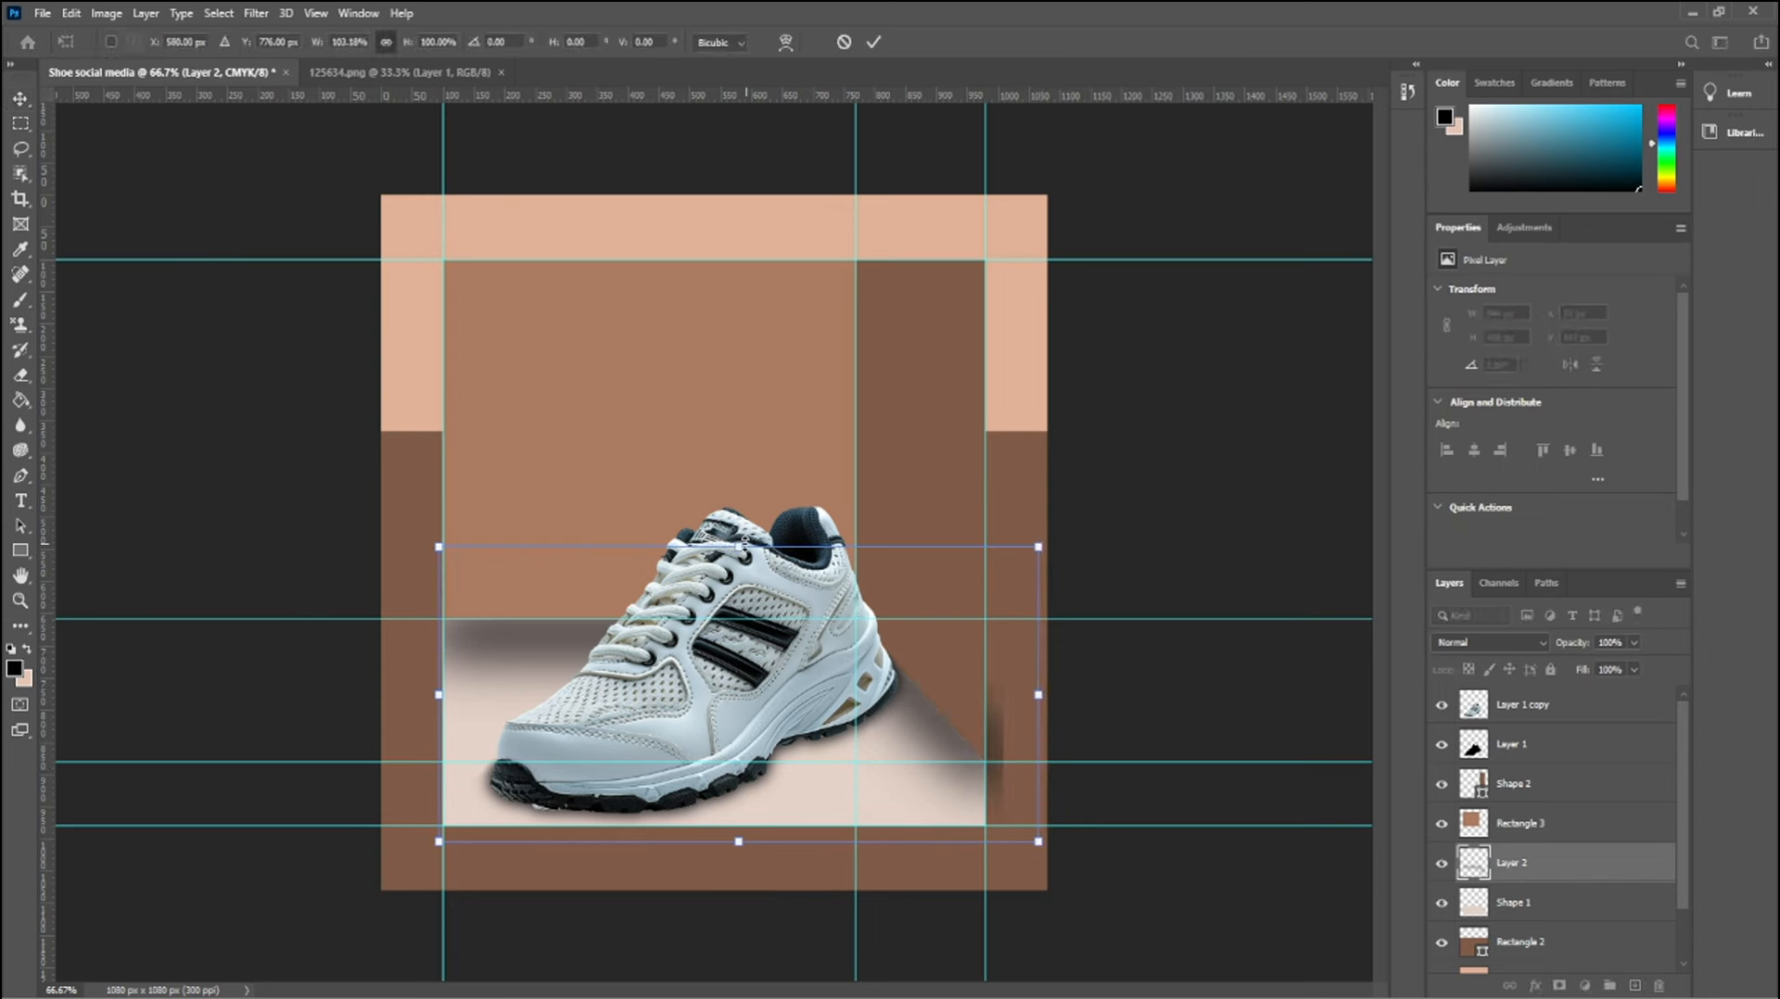
pyautogui.moveTo(739, 547); pyautogui.dragTo(738, 530)
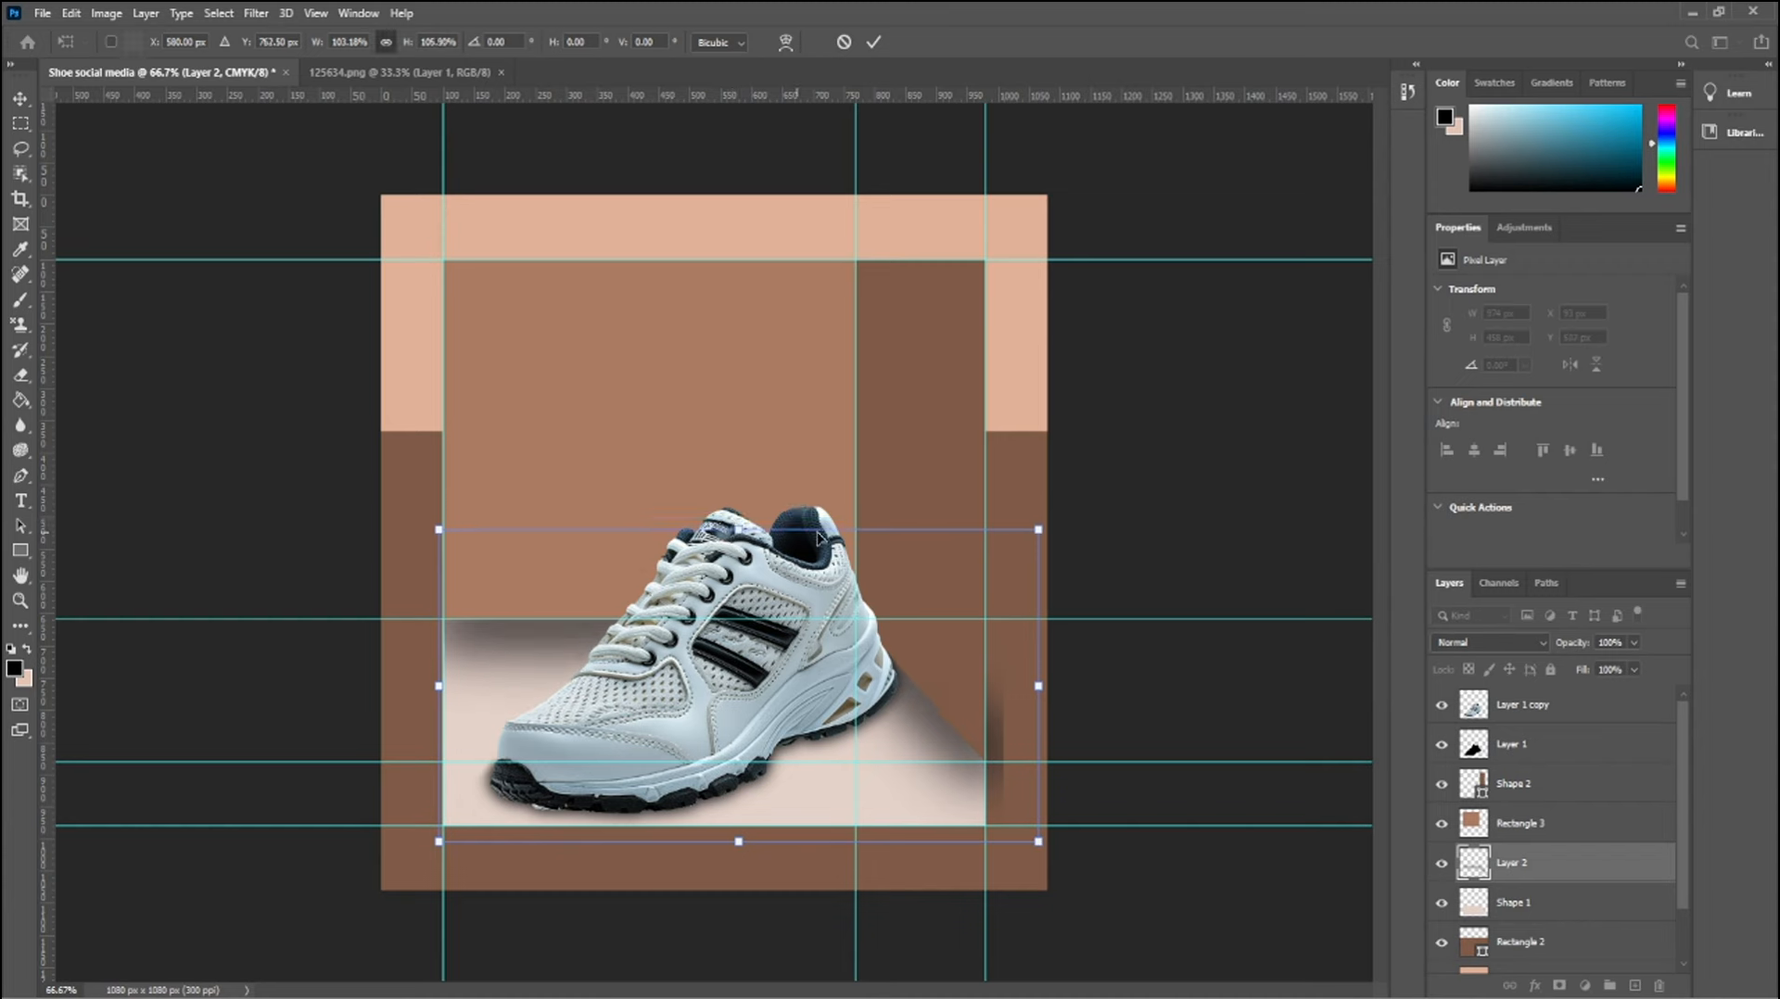
pyautogui.click(1190, 534)
pyautogui.click(1196, 561)
# Marquee the lower right border strip and erase the part of the stretched shadow that overhangs it
pyautogui.press('m')
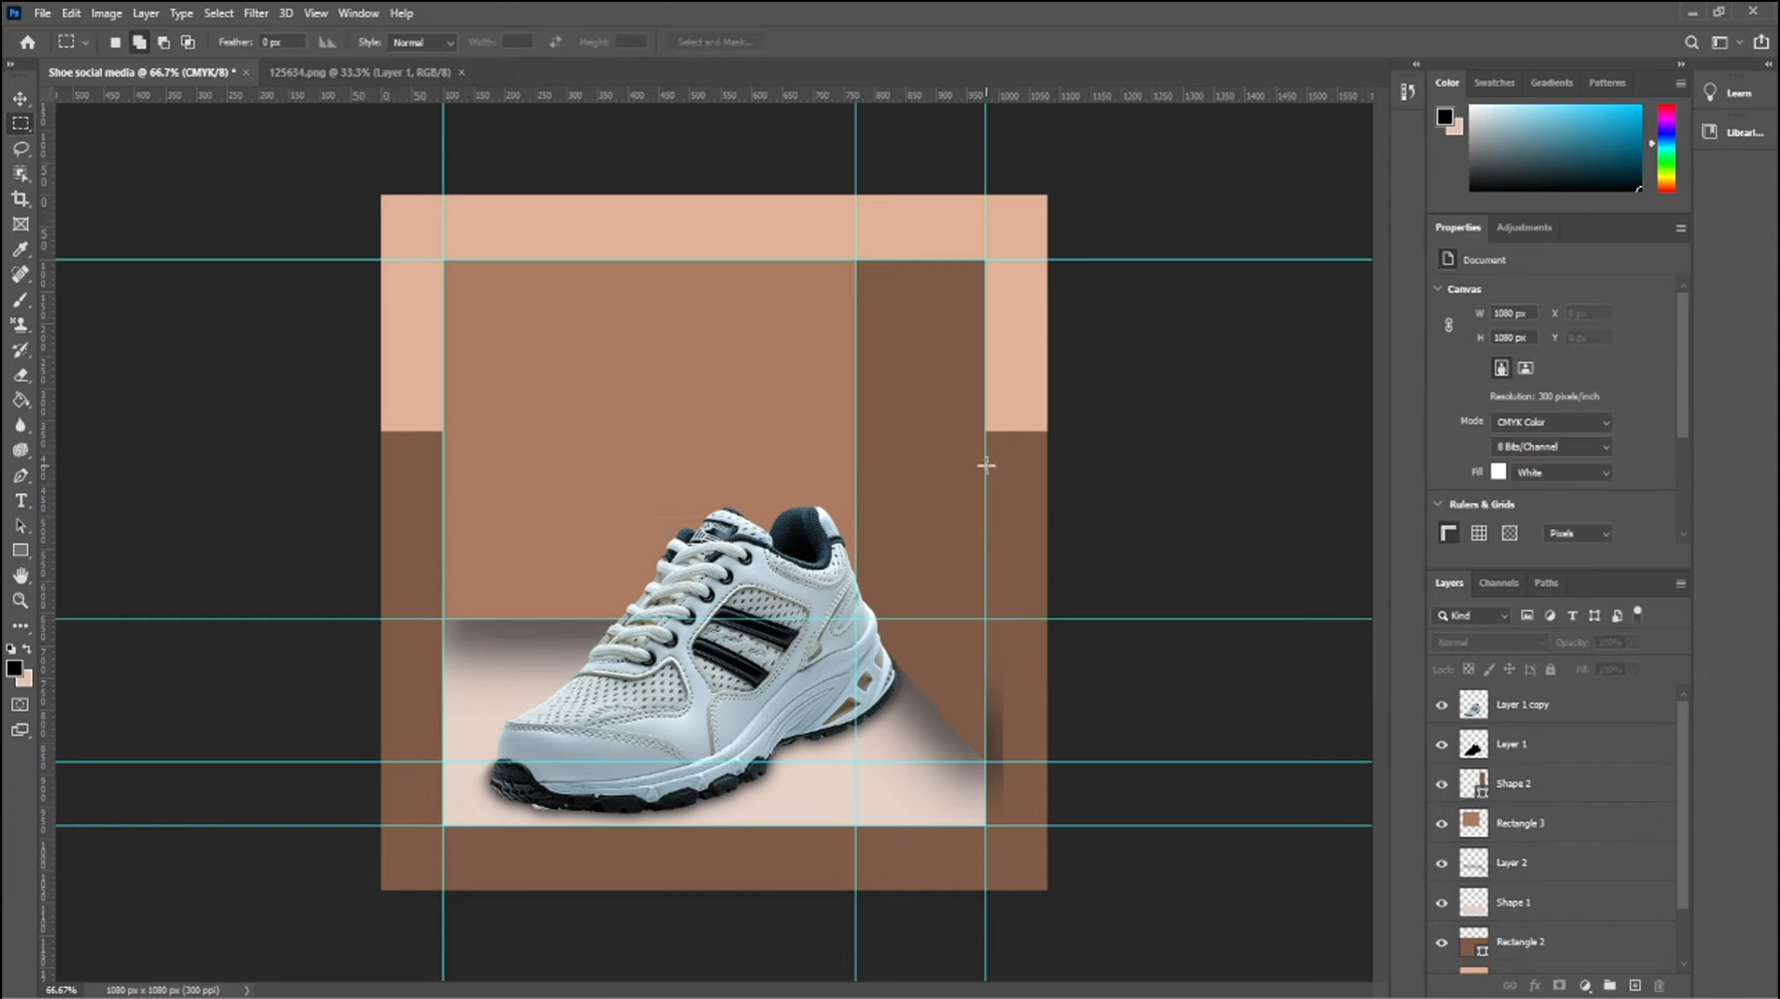
pyautogui.moveTo(986, 464); pyautogui.dragTo(1047, 890)
pyautogui.press('e')
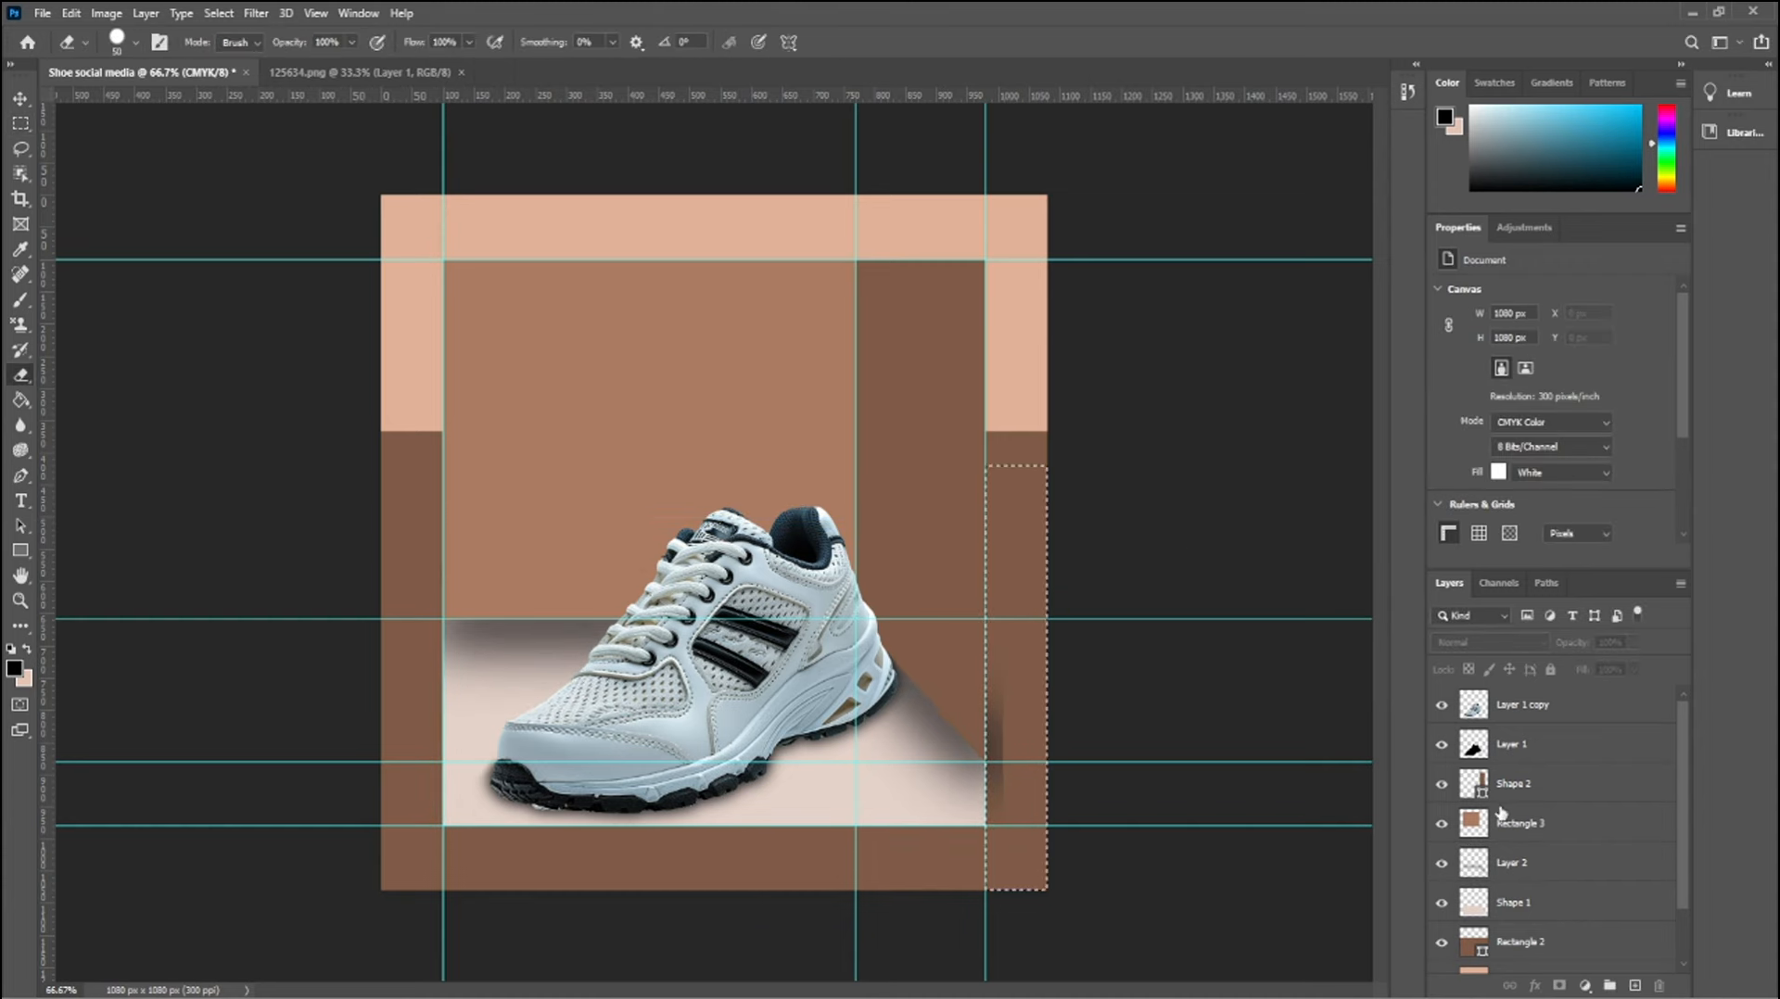
pyautogui.click(1512, 862)
pyautogui.moveTo(1010, 712); pyautogui.dragTo(997, 815)
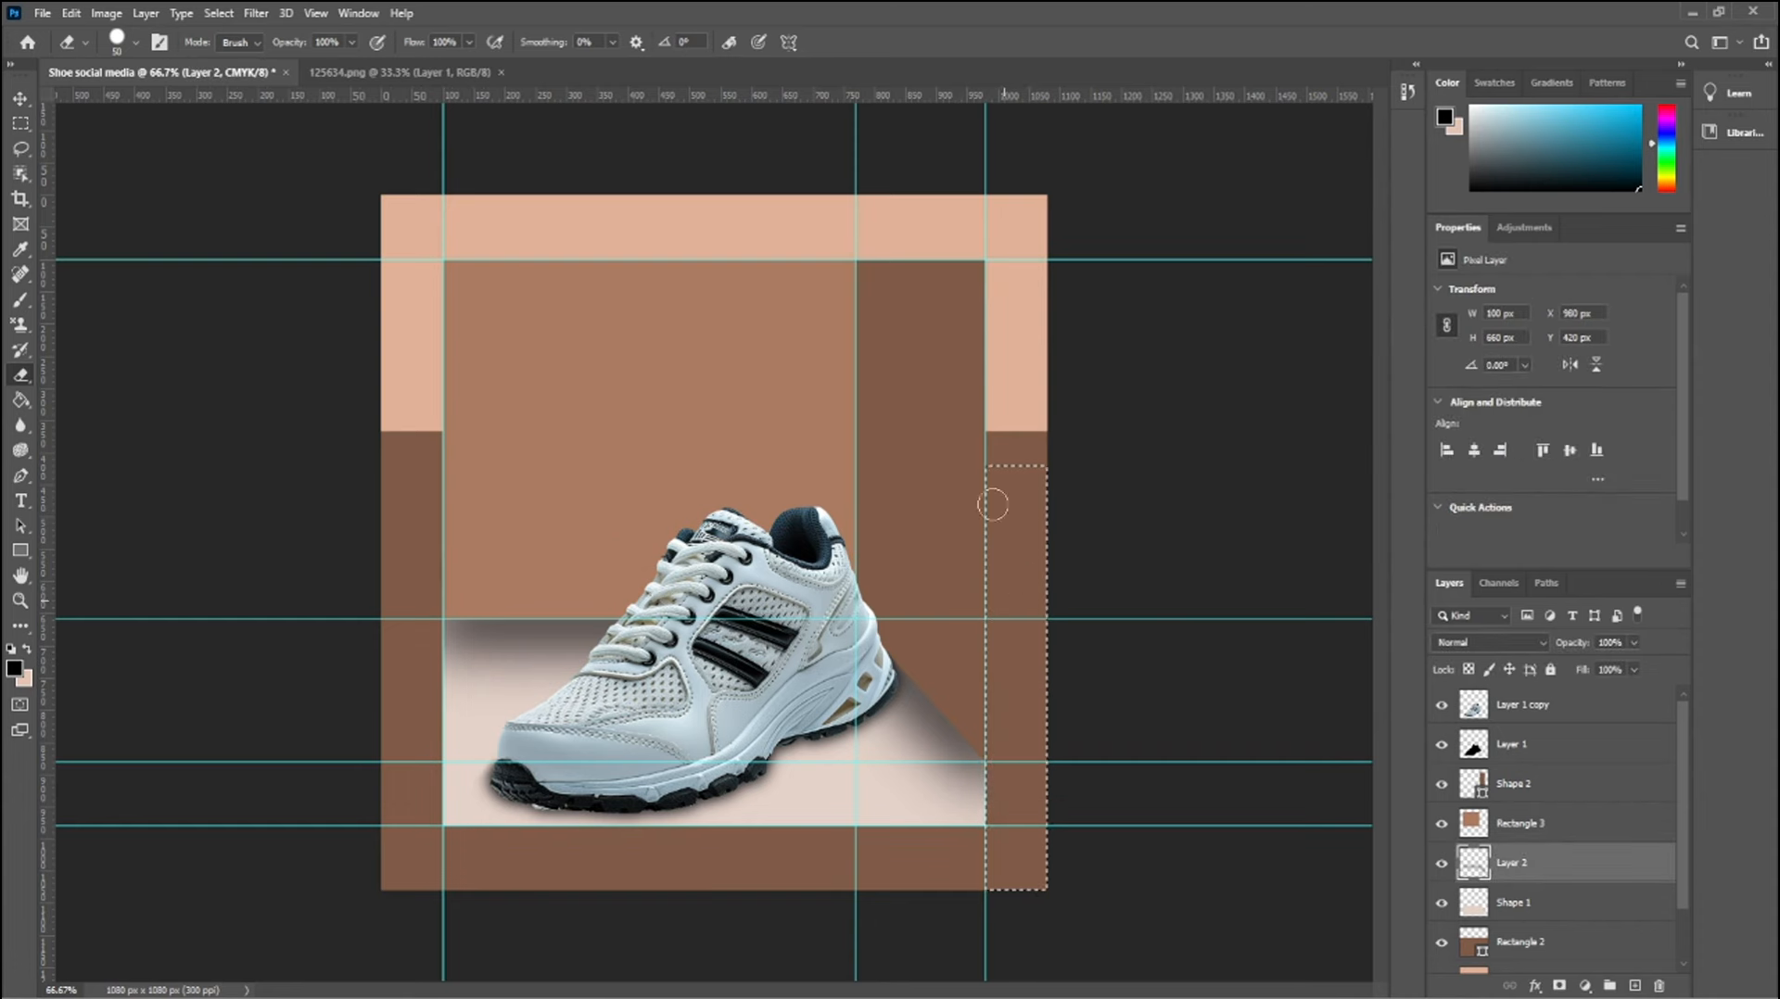
# Remove the selection and clear all canvas guides
pyautogui.click(20, 98)
pyautogui.click(1103, 484)
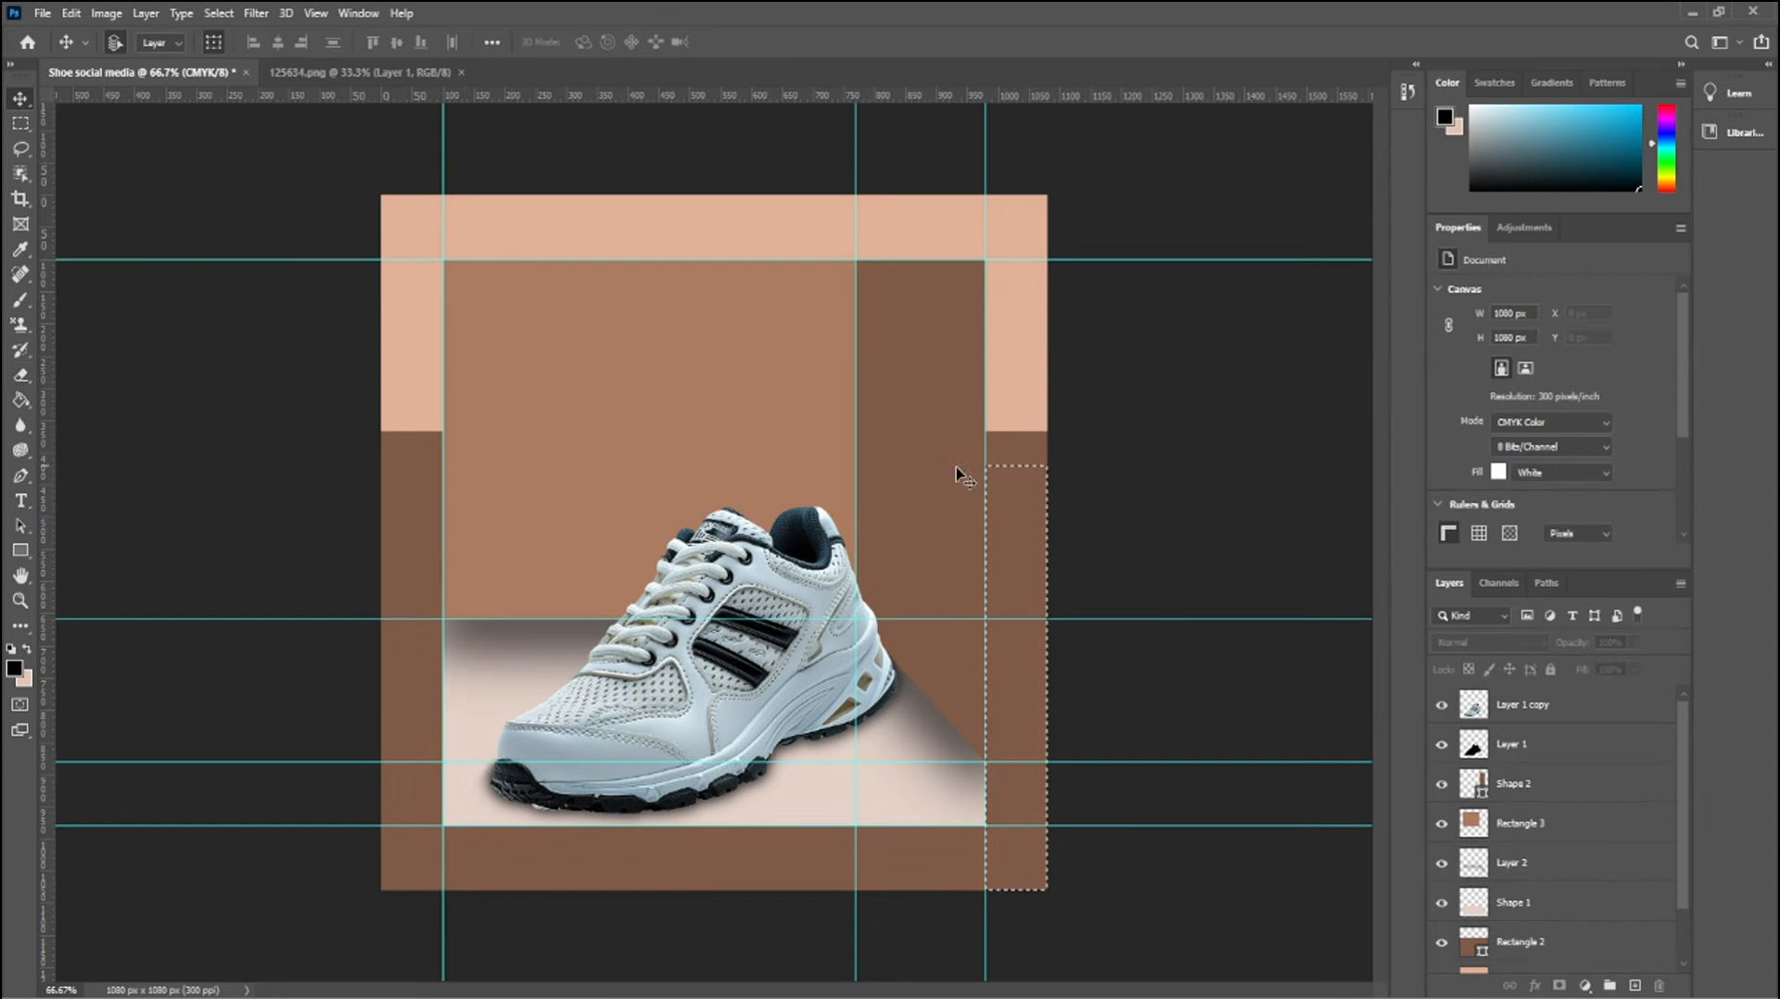
pyautogui.hotkey('ctrl', 'd')
pyautogui.click(329, 11)
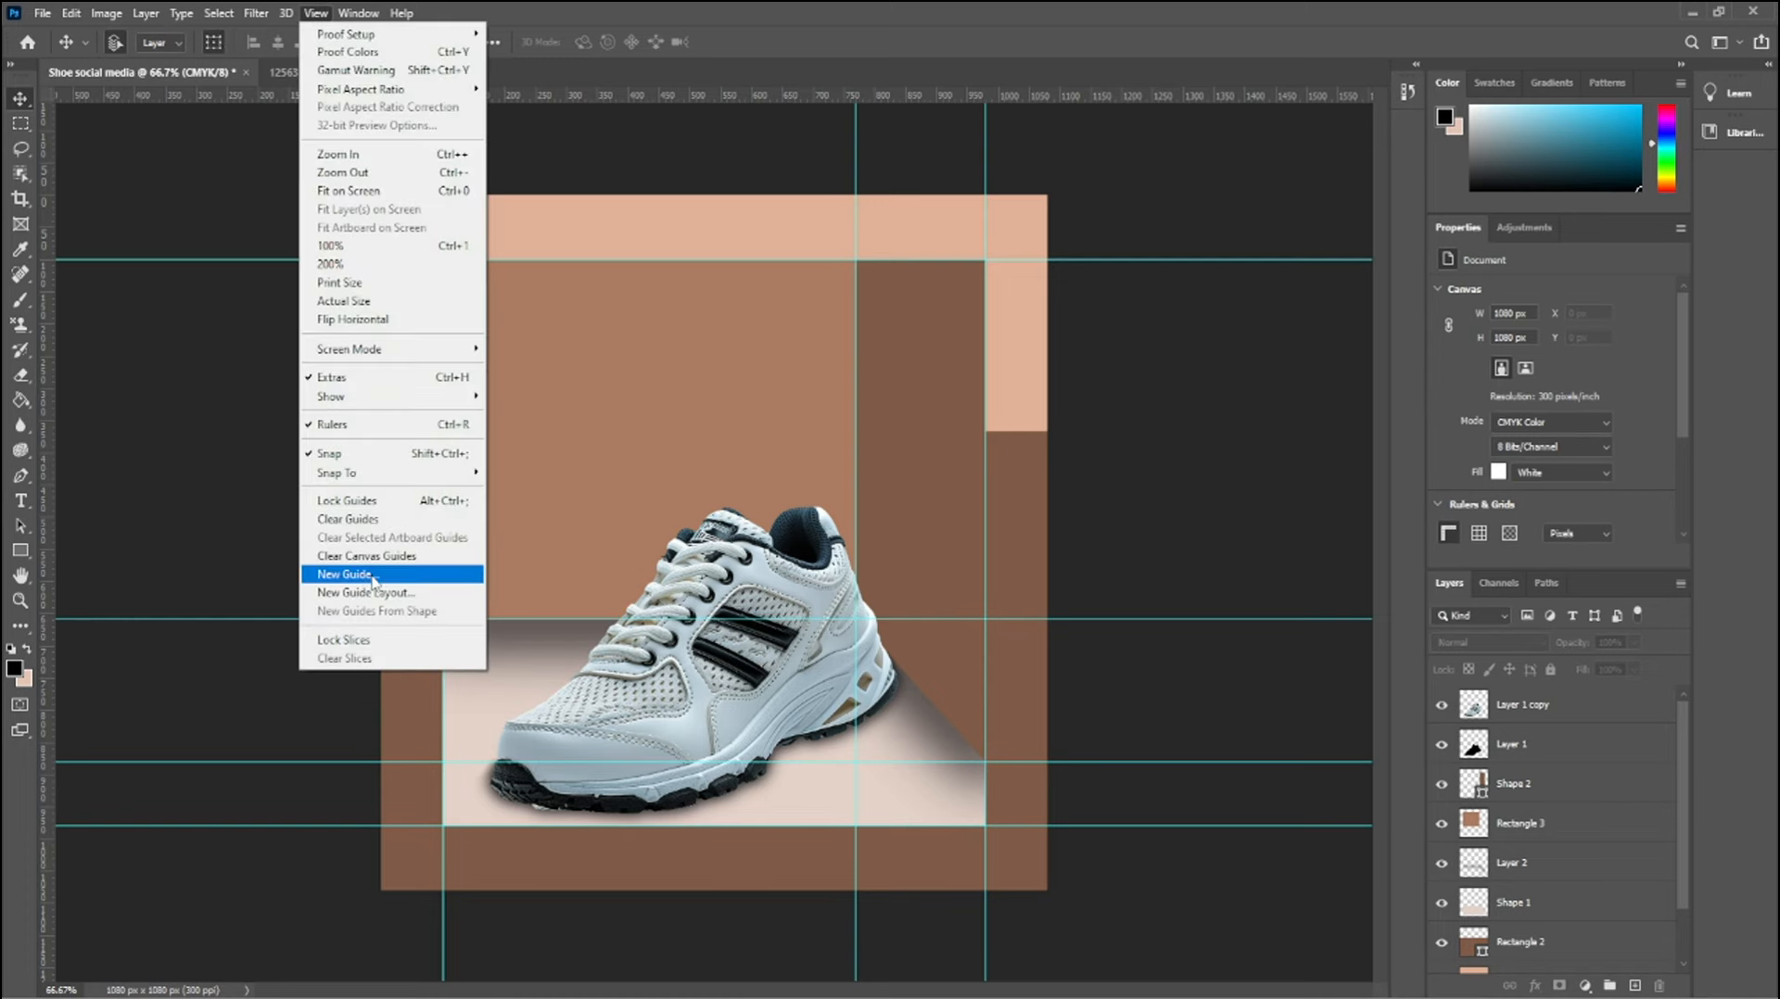
pyautogui.click(398, 556)
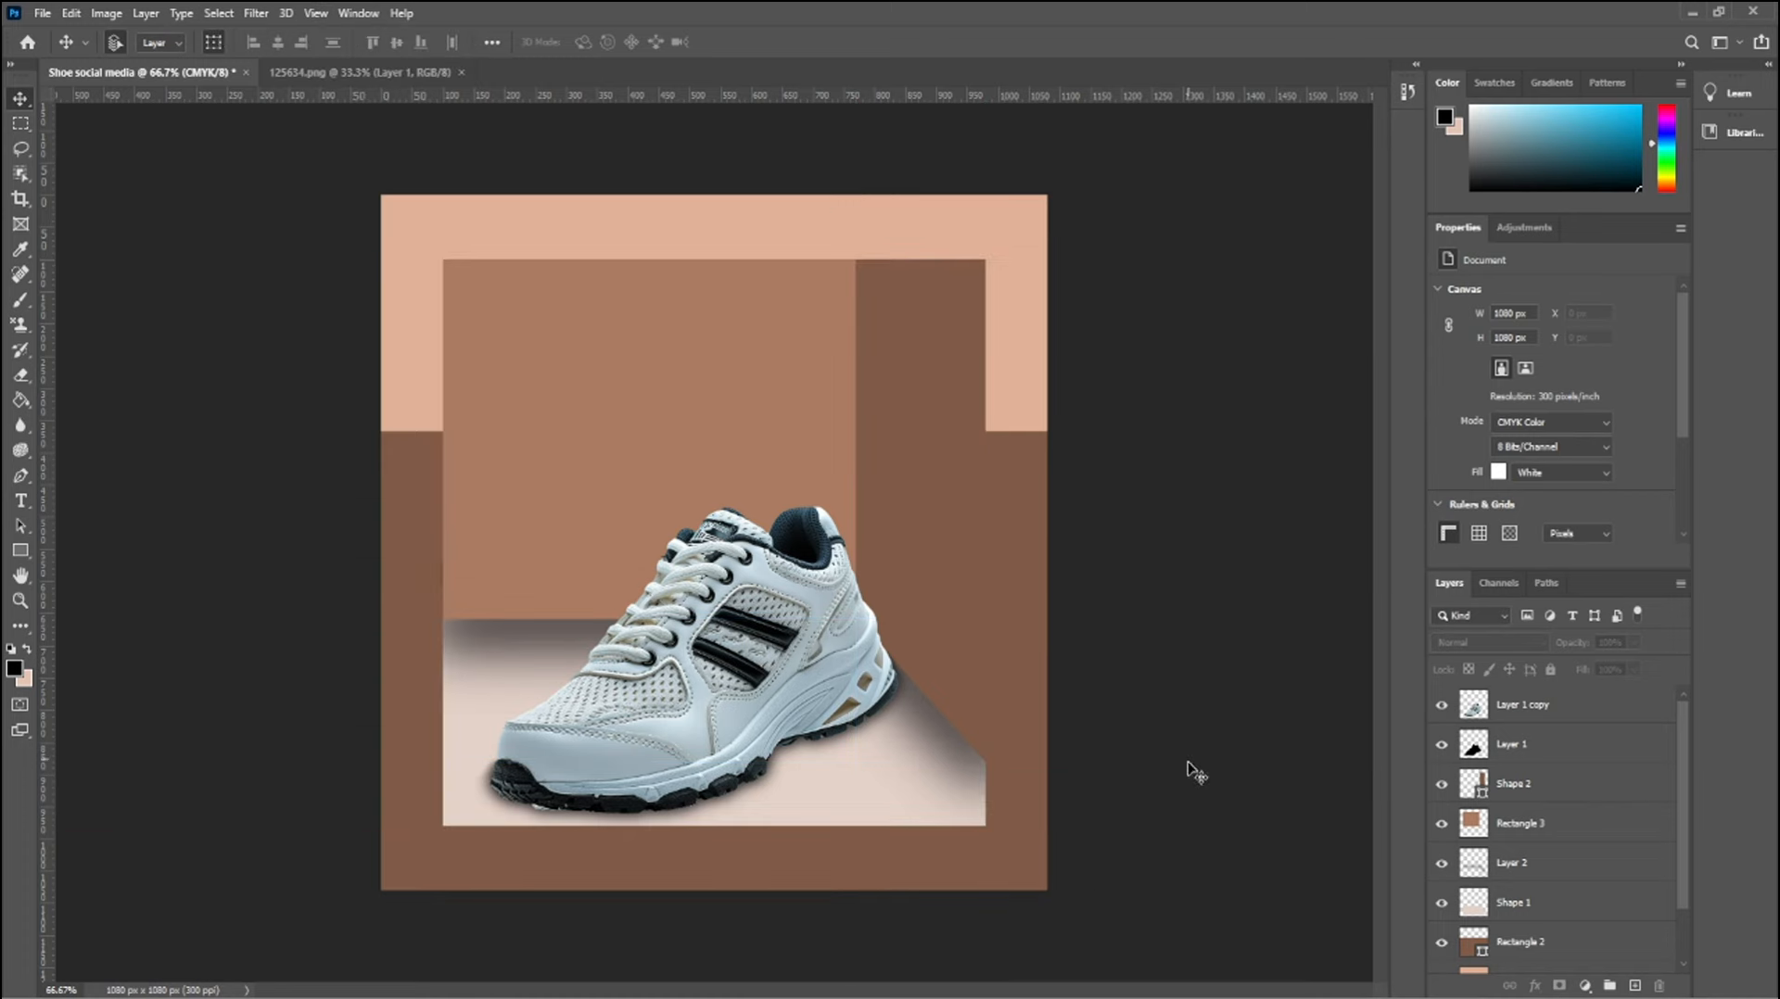
# Duplicate the dark brown vertical panel Shape 2 and rasterize the lower original
pyautogui.click(945, 585)
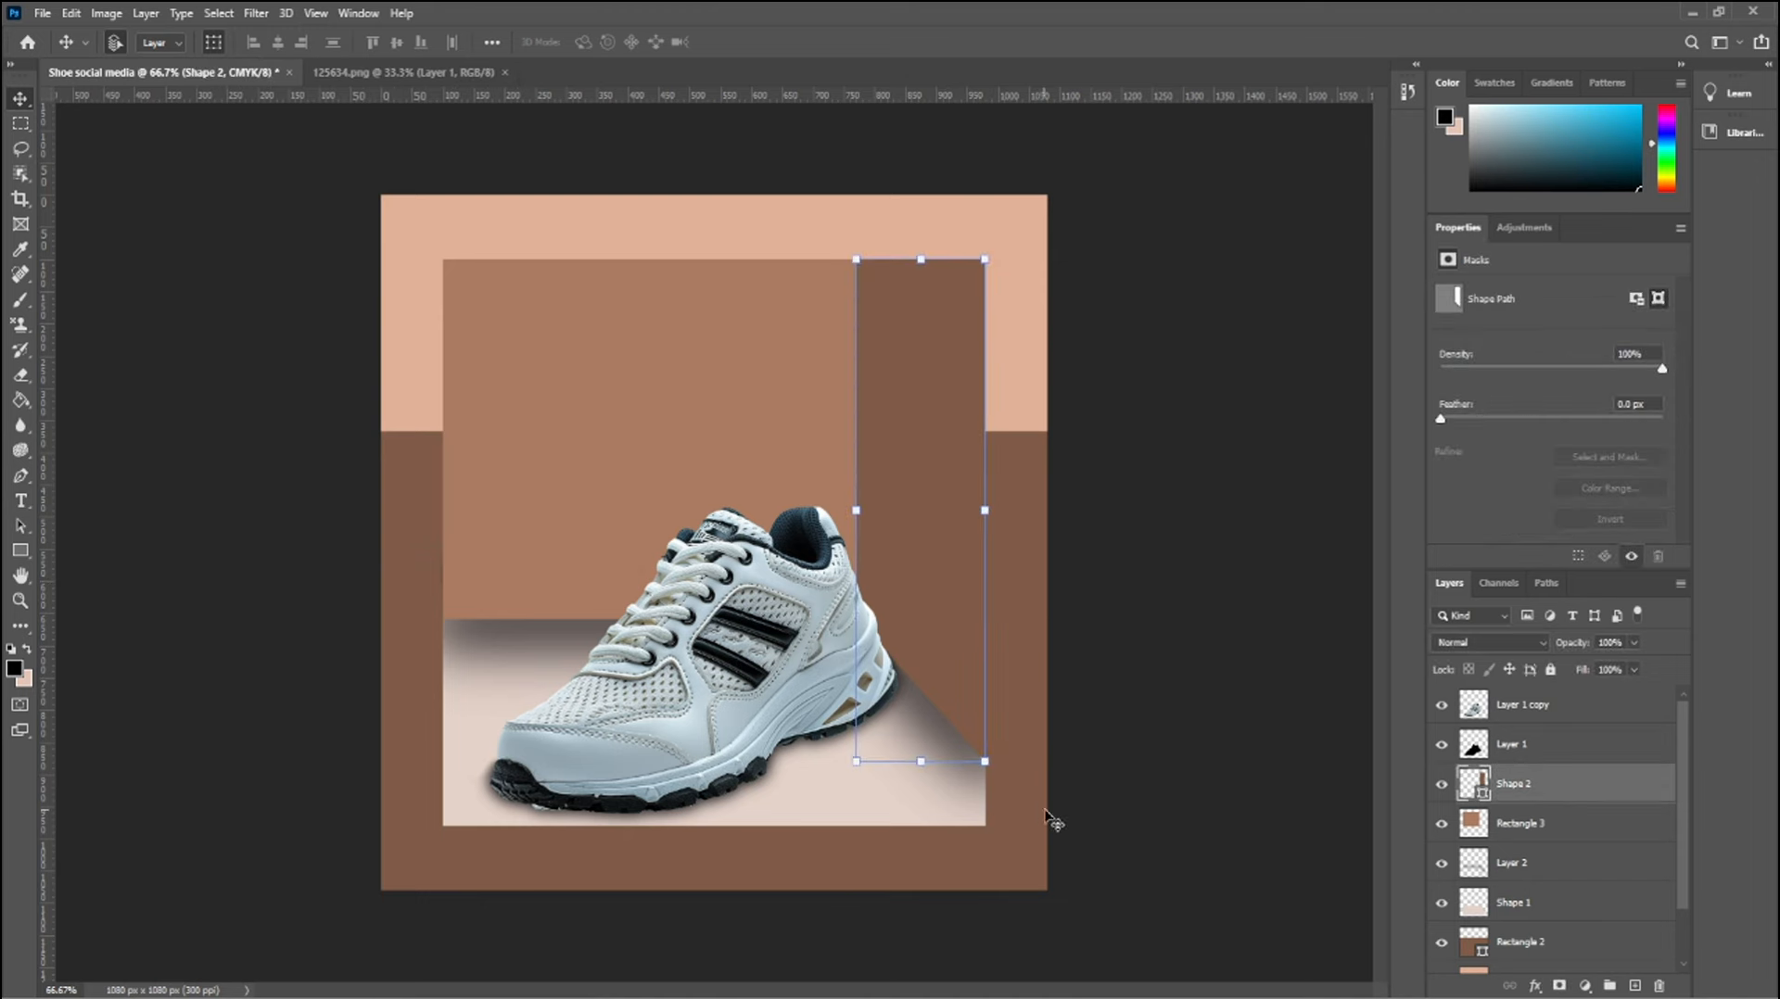
pyautogui.moveTo(1629, 782); pyautogui.dragTo(1636, 986)
pyautogui.click(1548, 823)
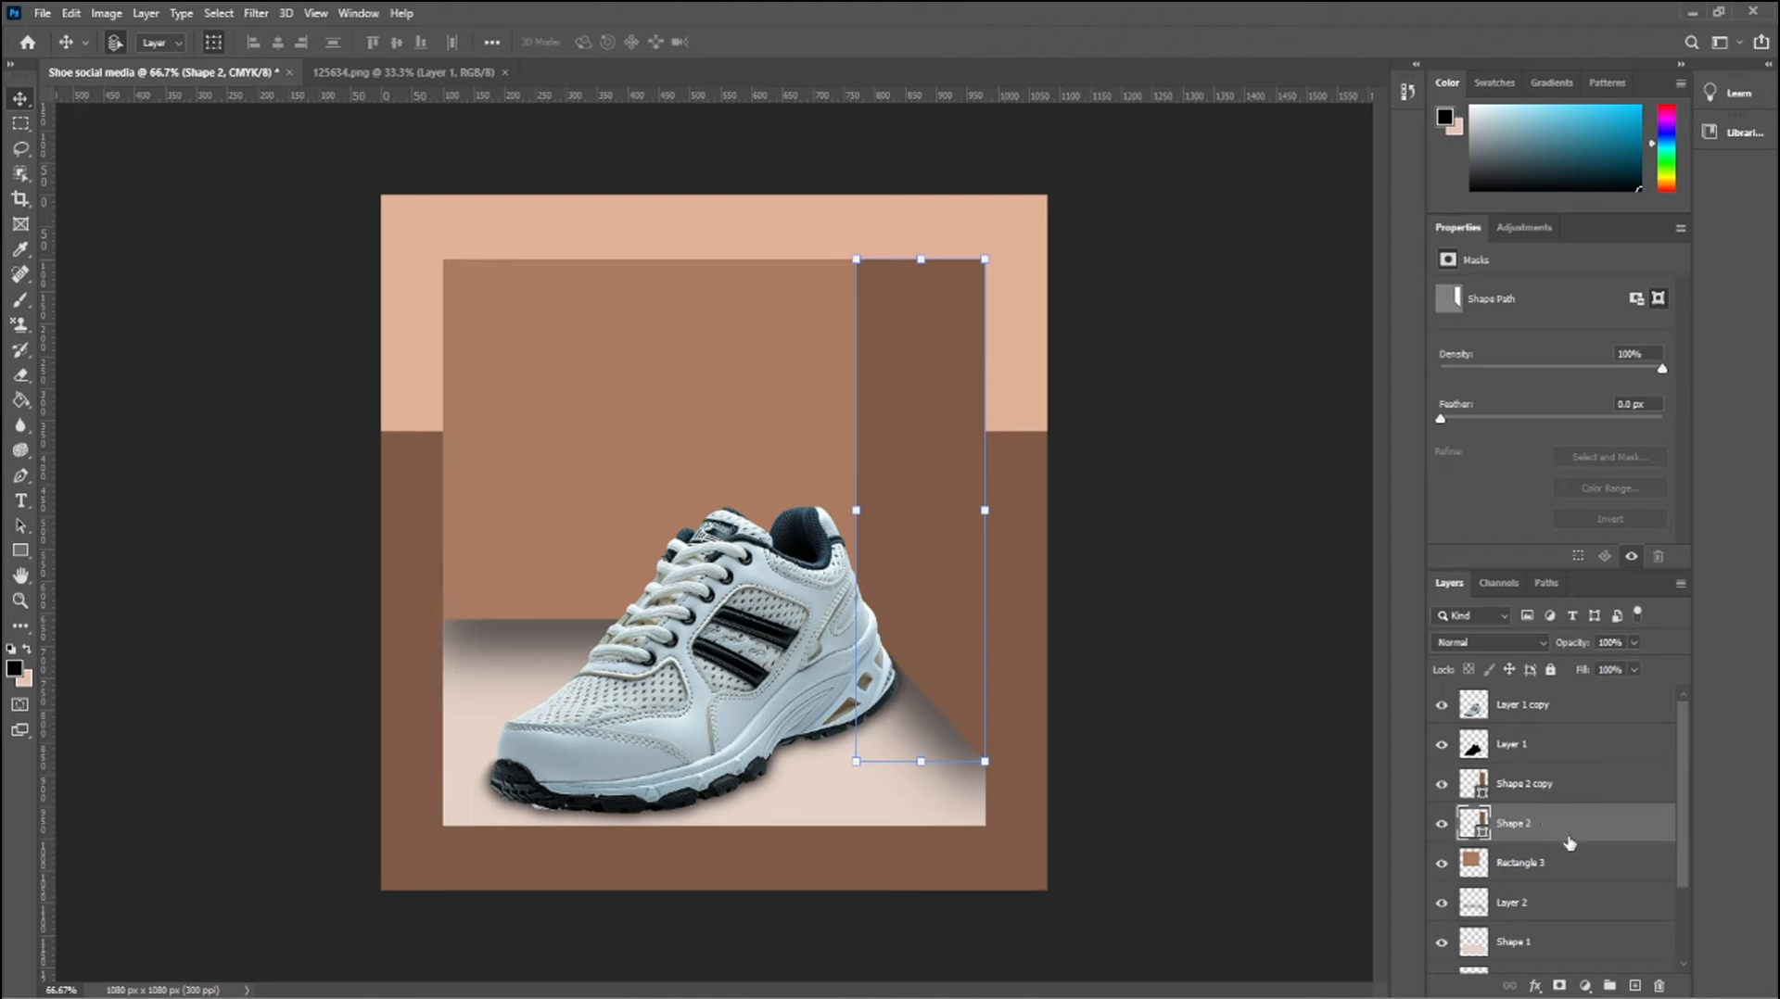
pyautogui.rightClick(1570, 843)
pyautogui.click(1576, 322)
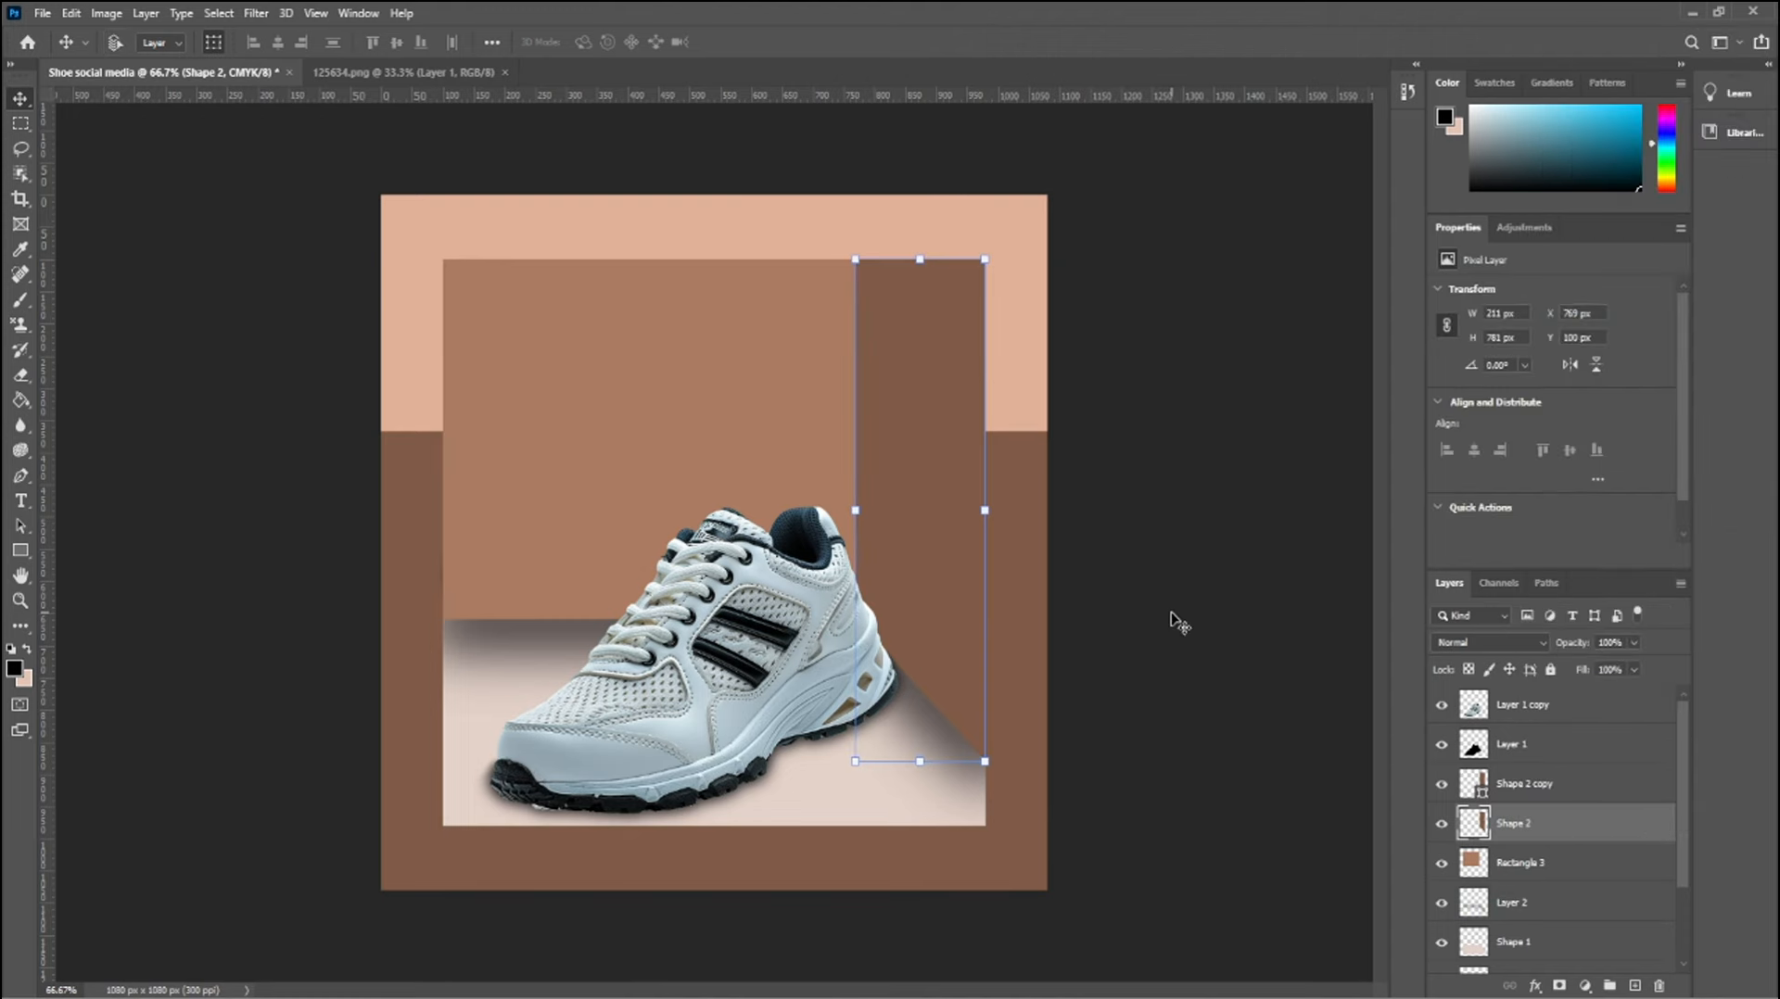
# Apply Curves to the rasterized Shape 2 layer, pulling the dark end of the curve to an output of 0
pyautogui.hotkey('ctrl', 'm')
pyautogui.moveTo(899, 262); pyautogui.dragTo(898, 506)
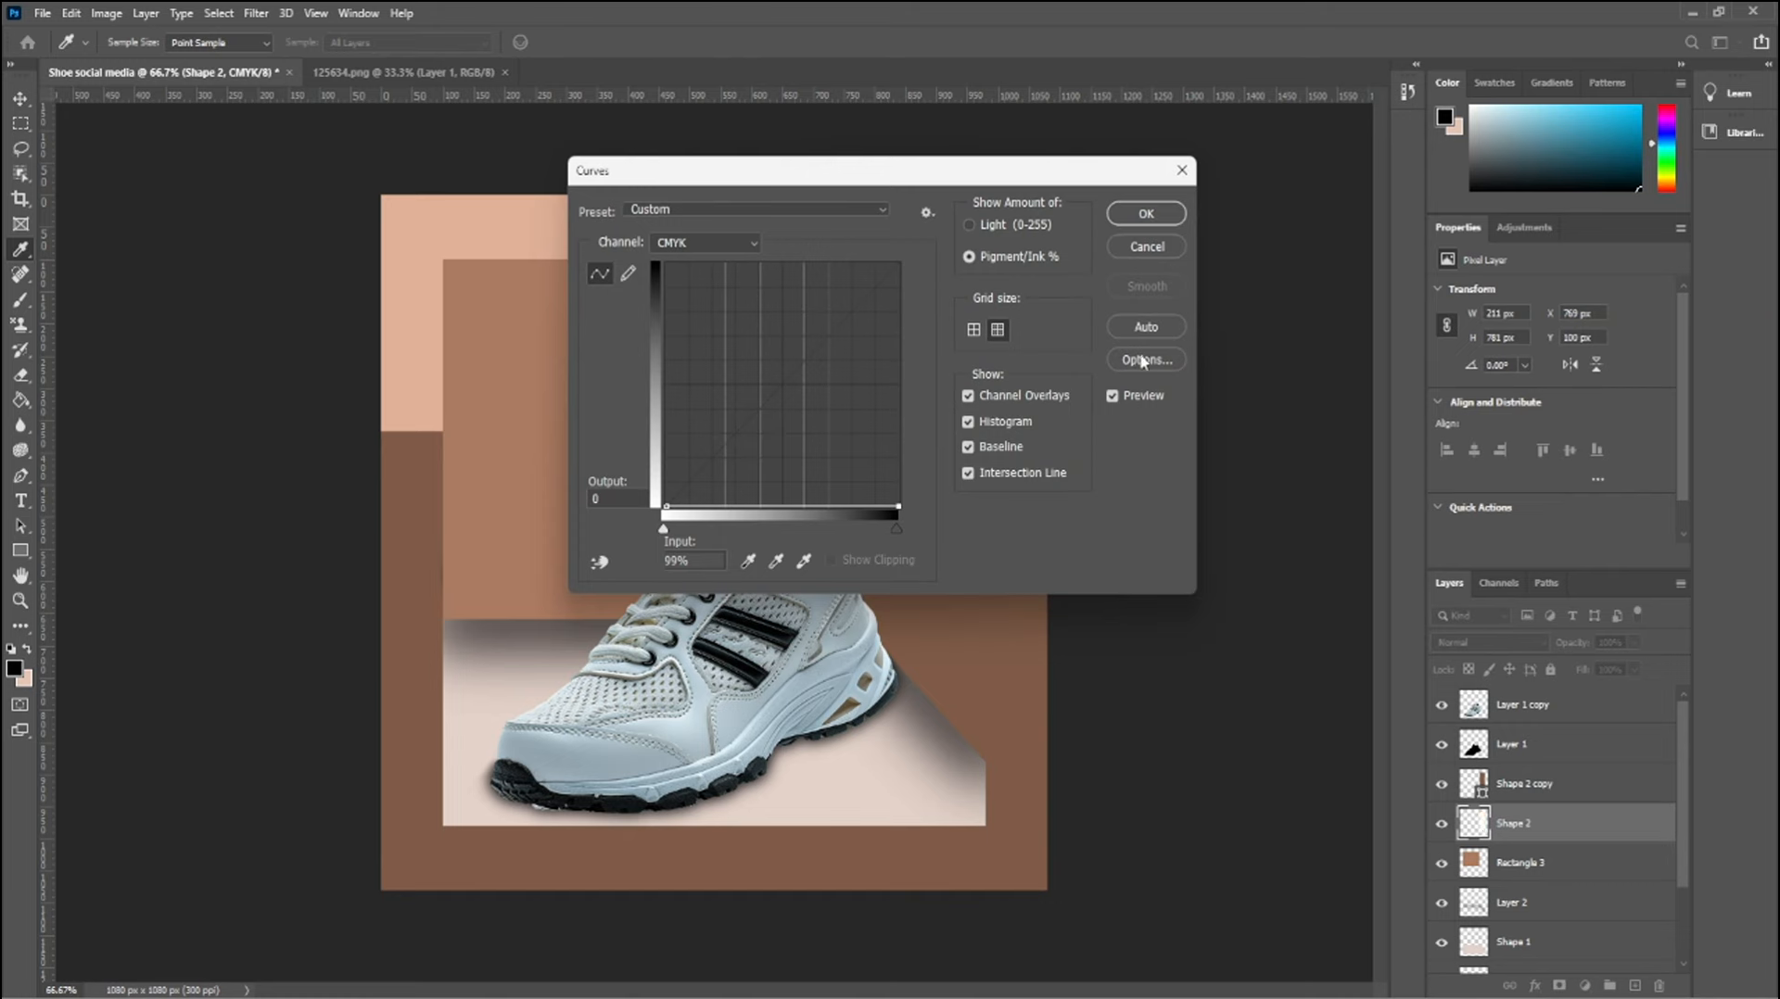
pyautogui.click(1146, 213)
pyautogui.press('v')
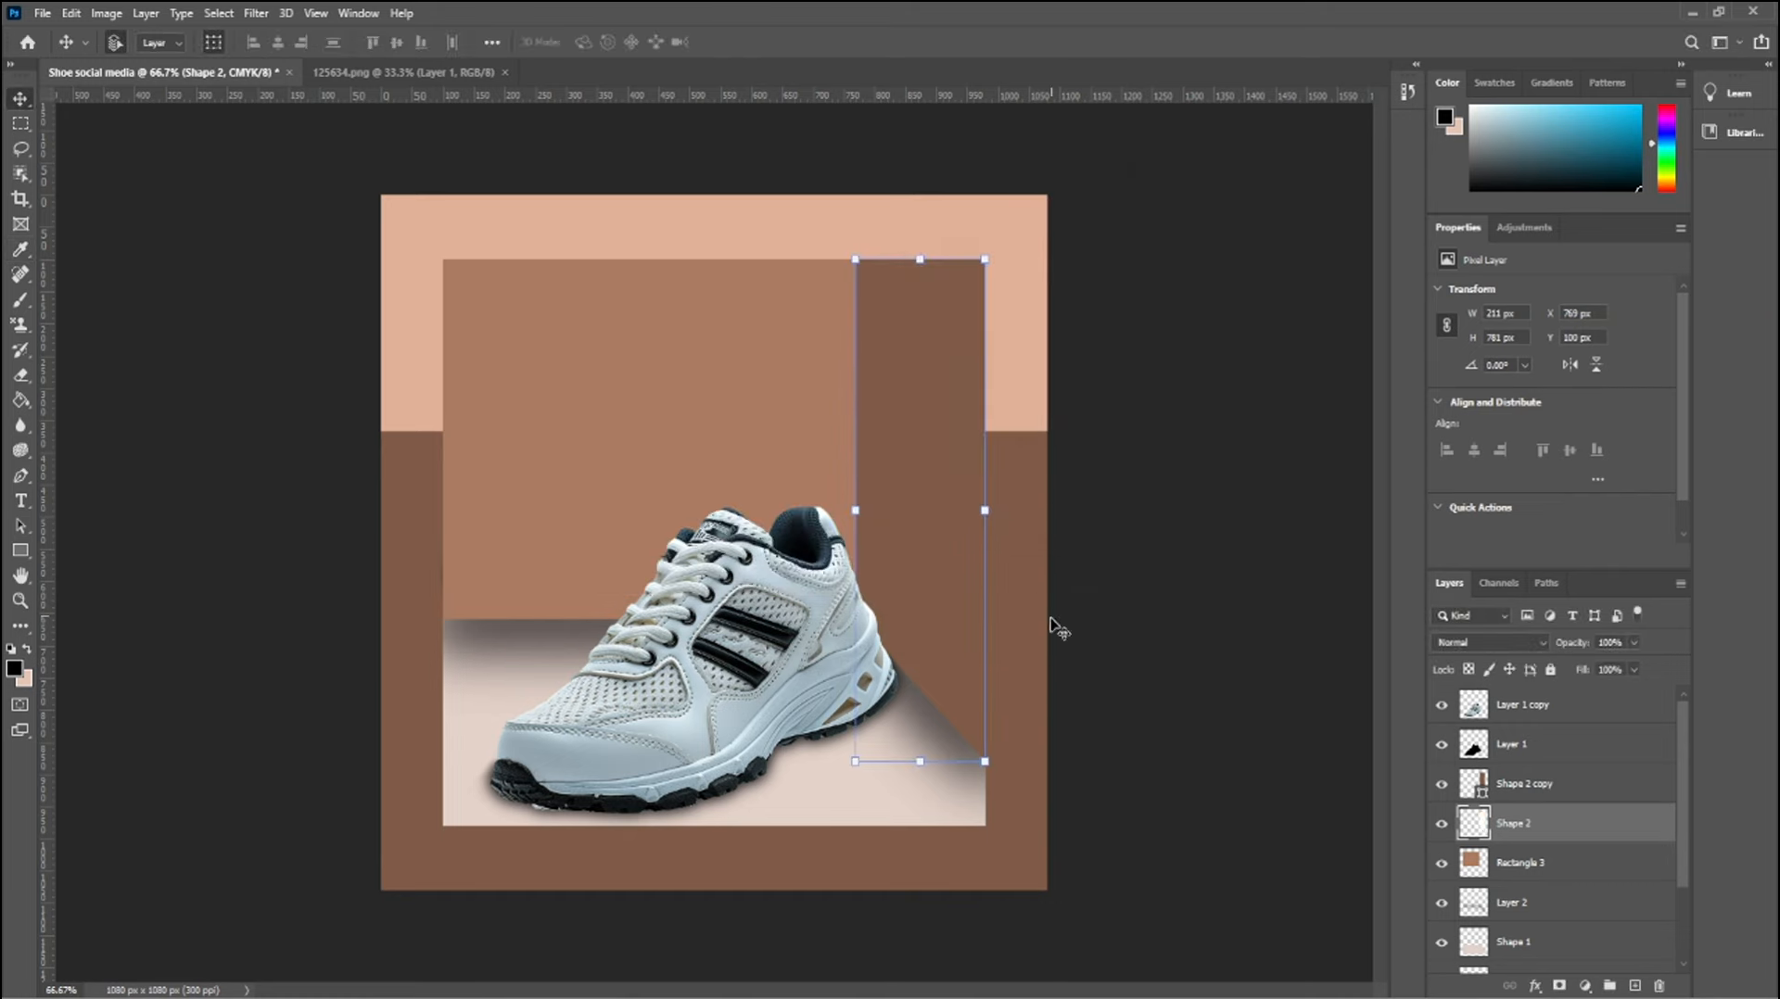
# Hide Shape 2 copy, fill the rasterized Shape 2 panel with black, and show the copy again
pyautogui.click(1441, 795)
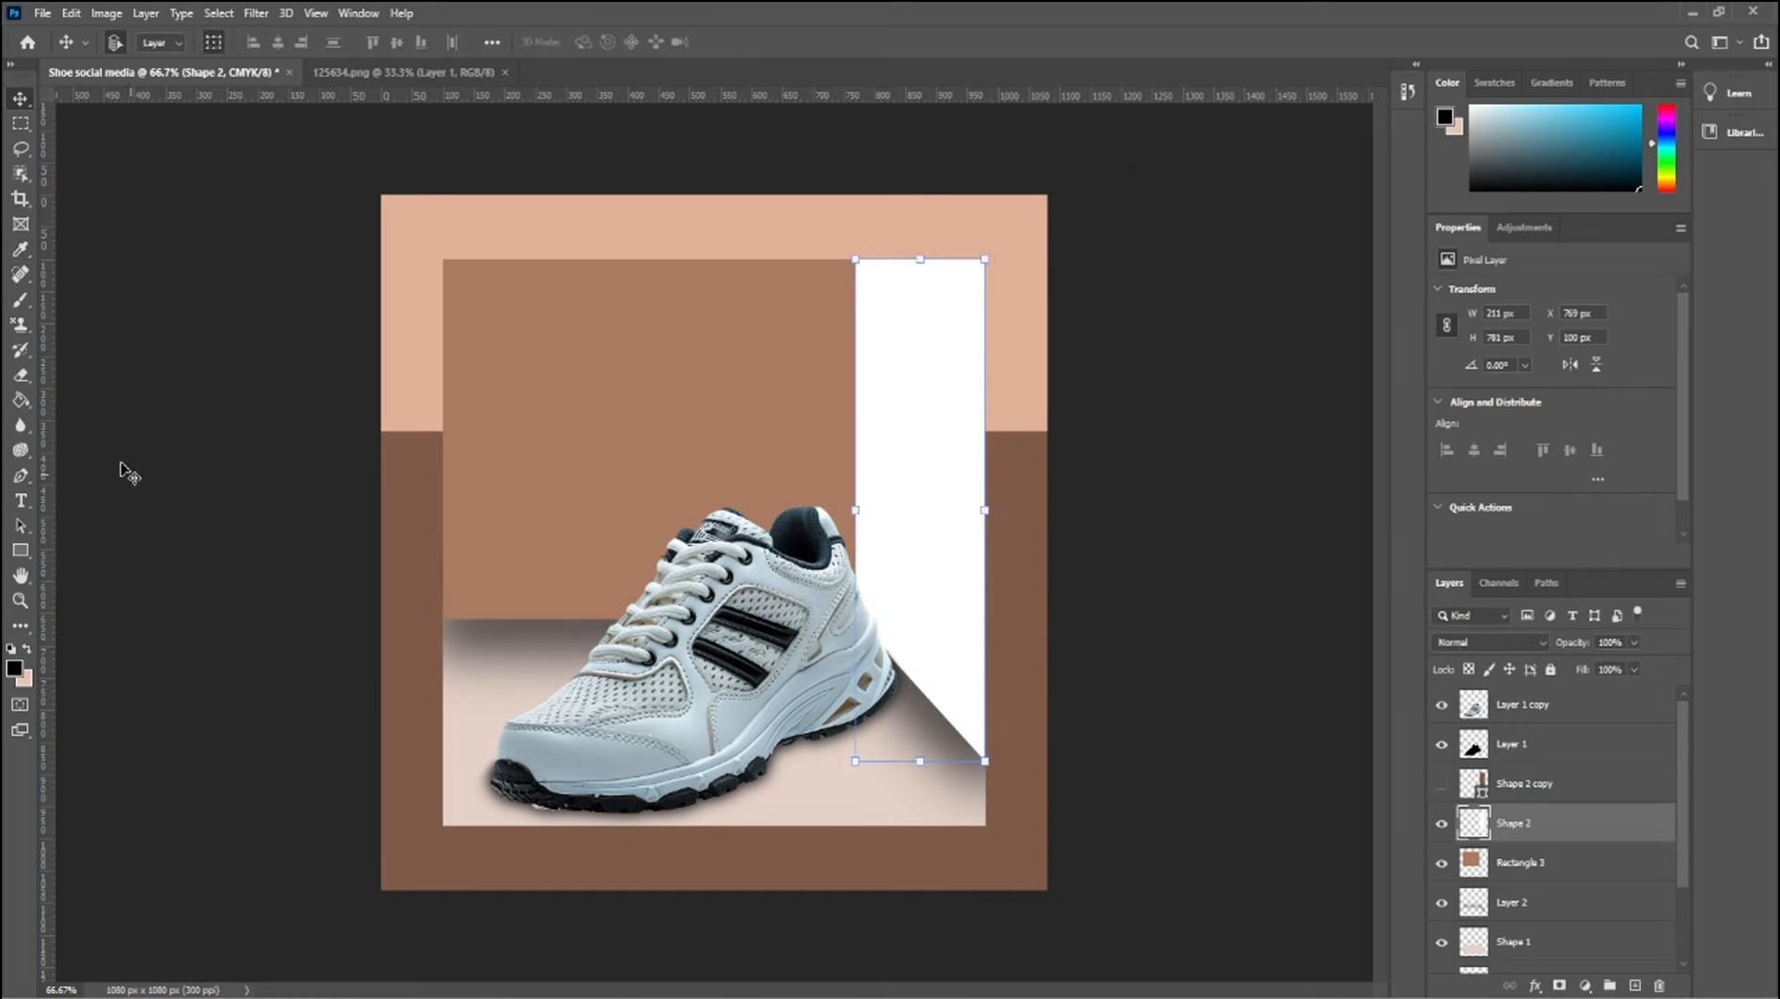
pyautogui.click(21, 400)
pyautogui.click(941, 519)
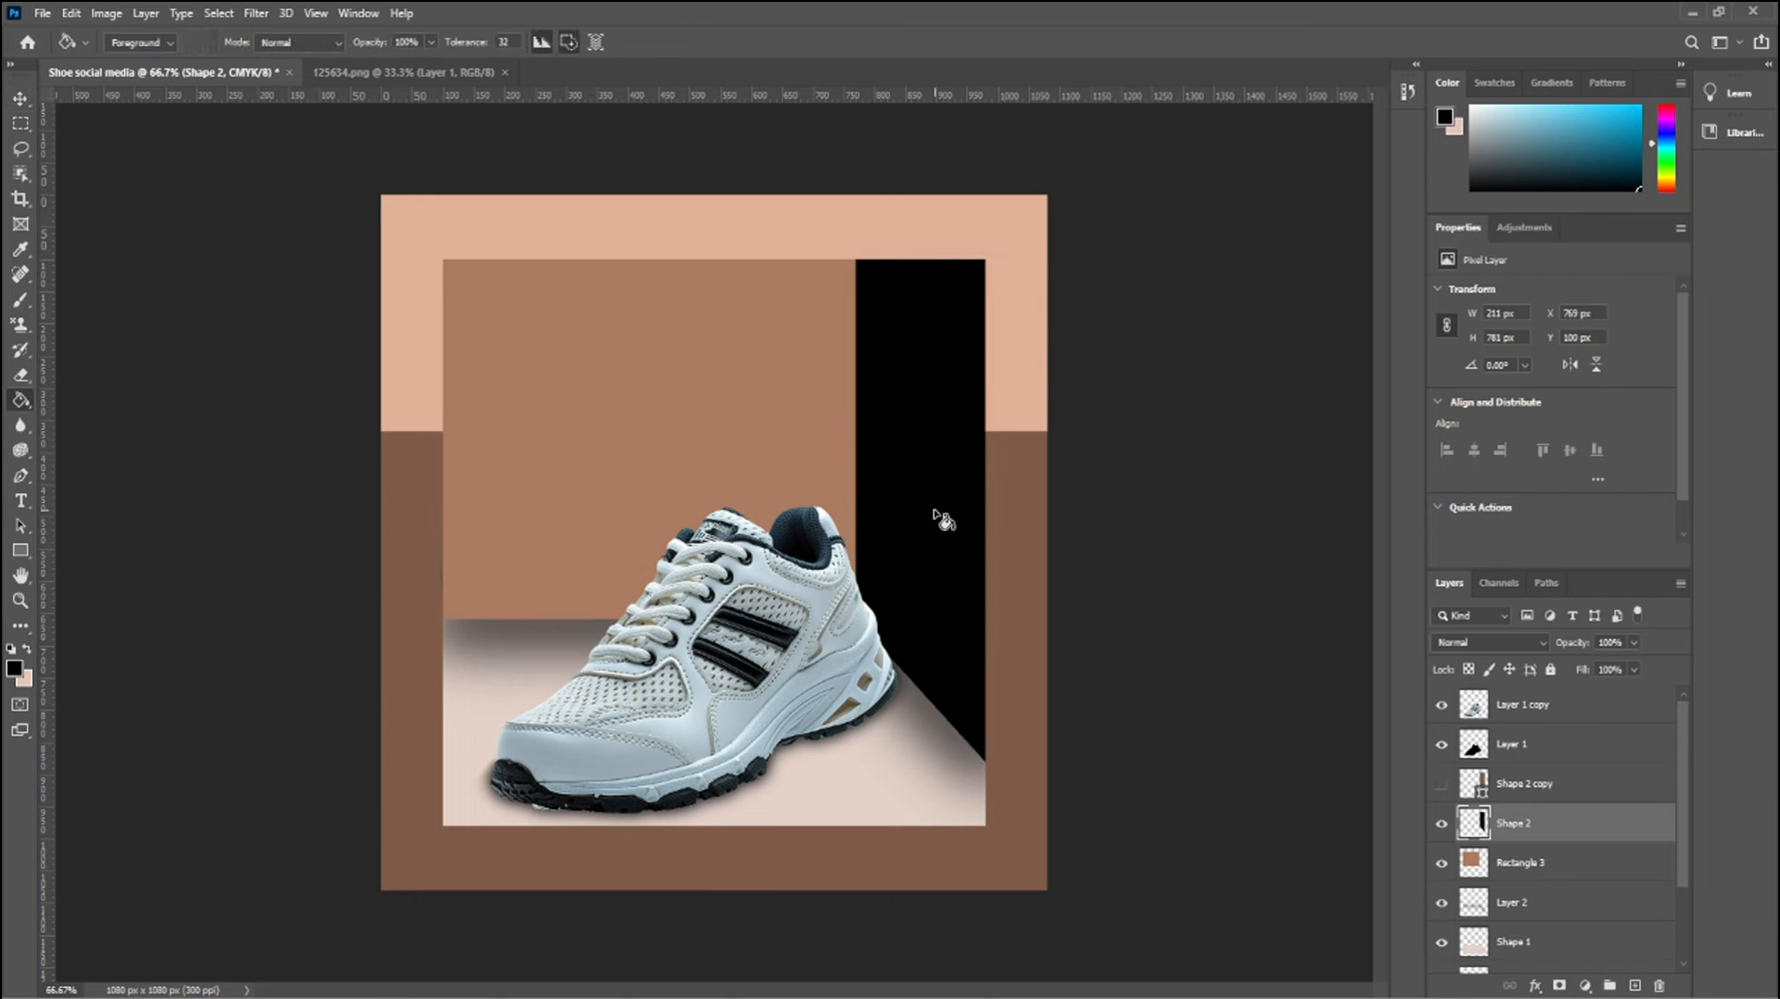
pyautogui.click(1439, 784)
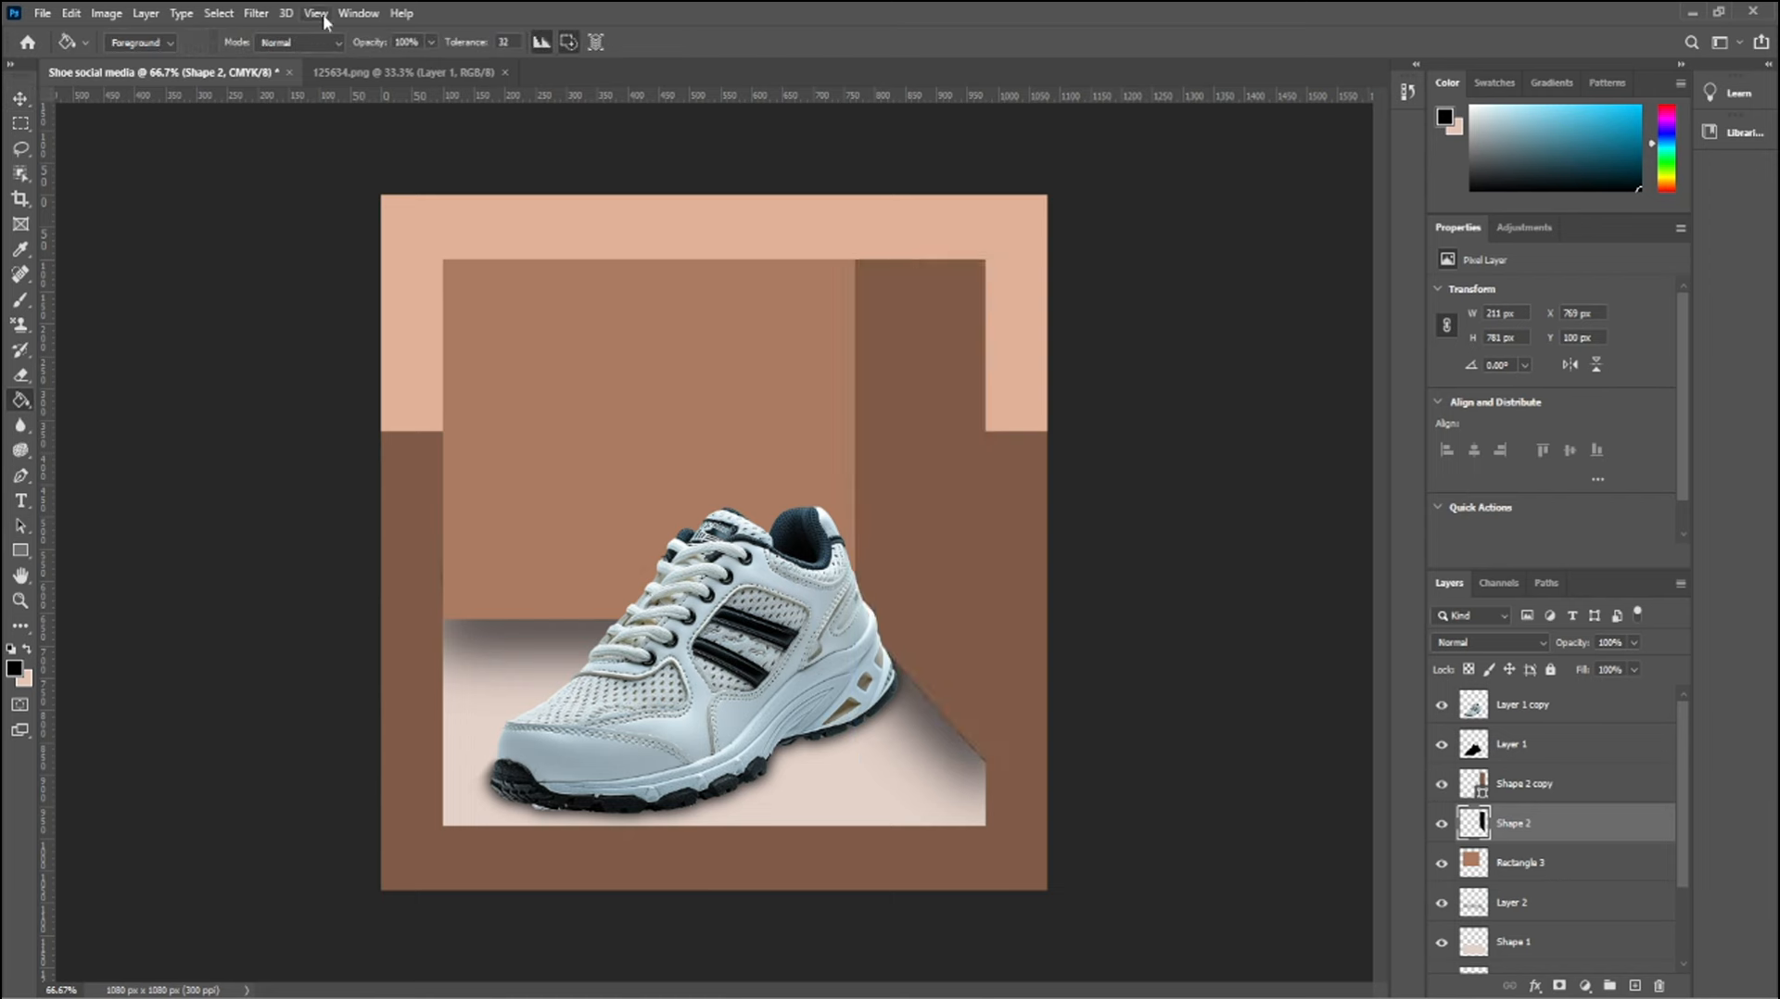
# Apply a Motion Blur to the black panel with an angle of -66° and a distance of 41 pixels
pyautogui.click(256, 13)
pyautogui.moveTo(302, 234)
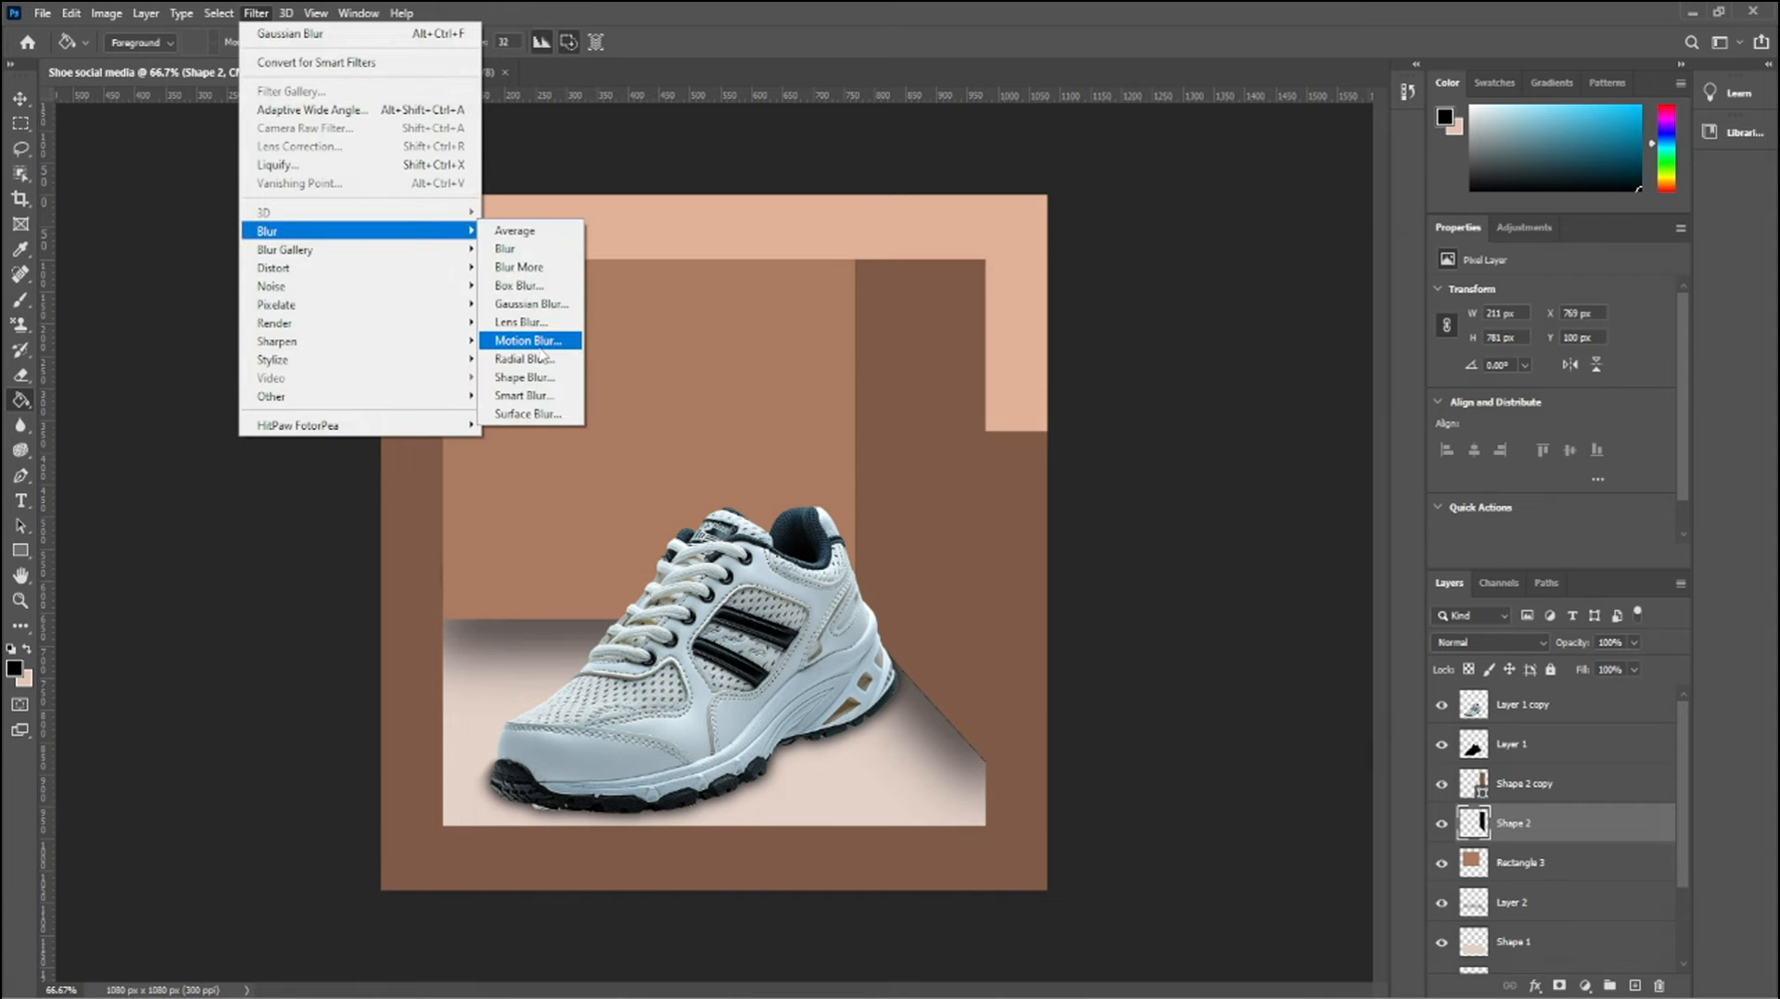
pyautogui.click(533, 342)
pyautogui.moveTo(1214, 611)
pyautogui.mouseDown()
pyautogui.moveTo(1189, 603)
pyautogui.moveTo(1220, 605)
pyautogui.moveTo(1204, 603)
pyautogui.mouseUp()
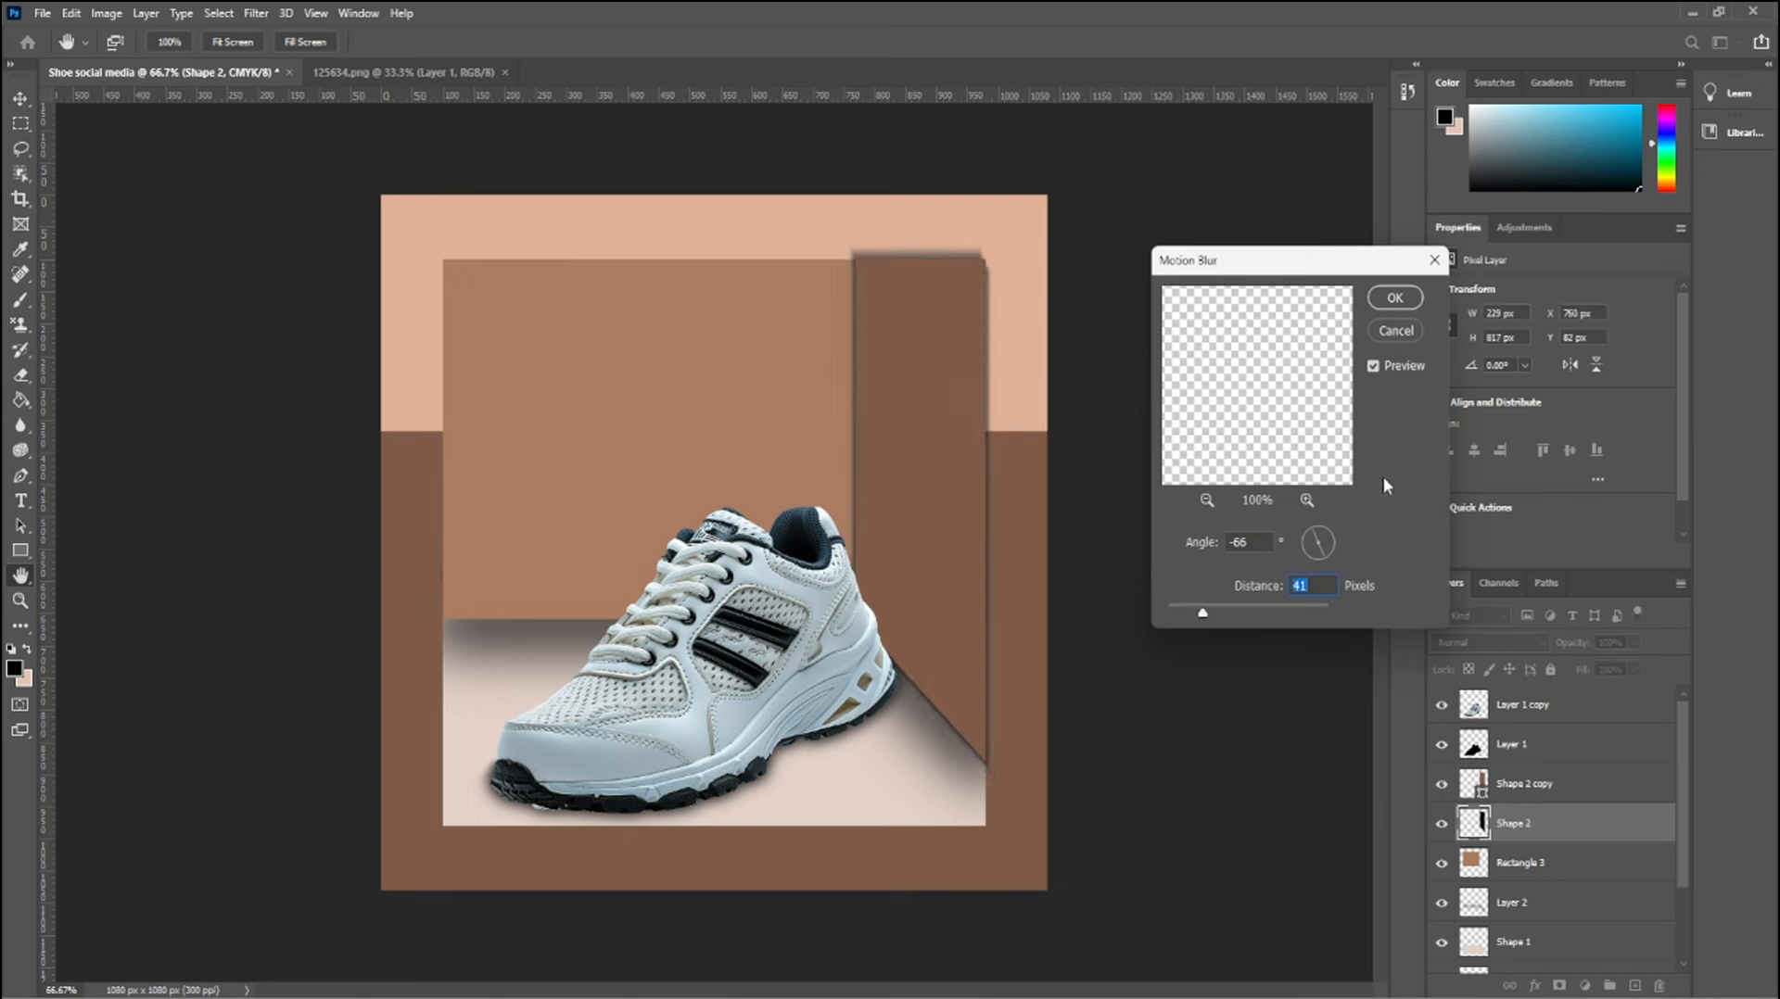
pyautogui.click(1407, 302)
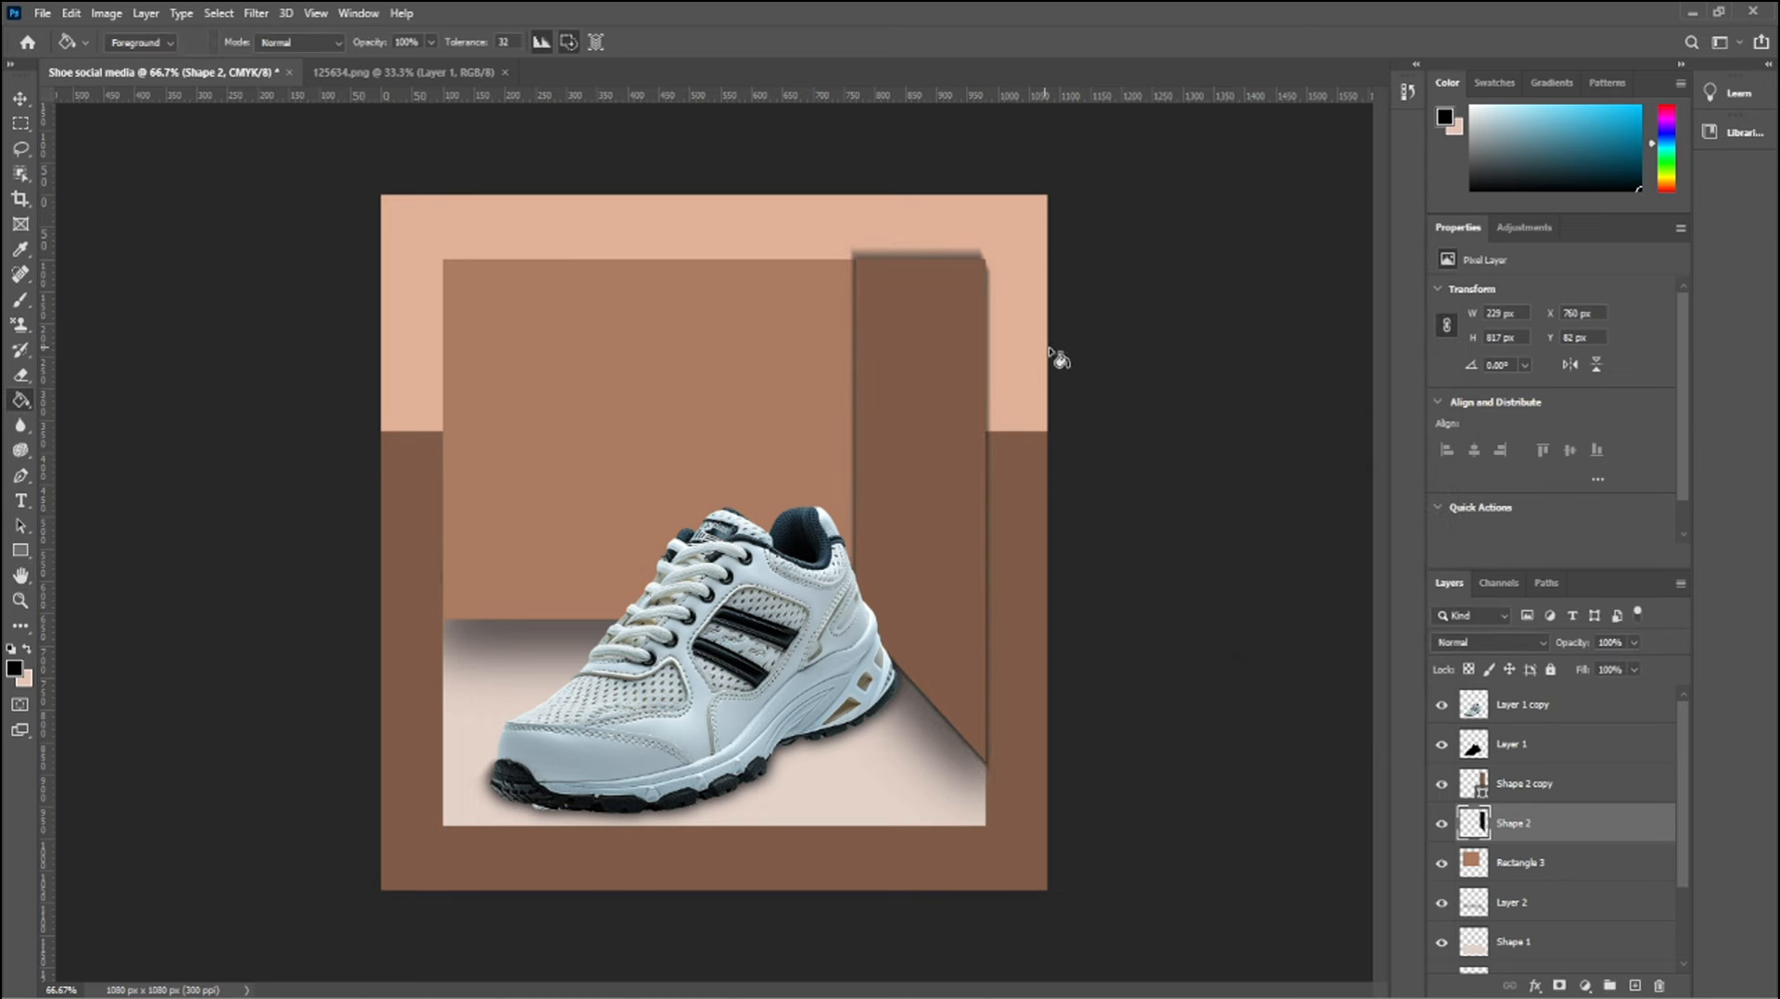
# Erase the blurred black shadow protruding above the dark brown panel's top edge within a rectangular selection
pyautogui.press('m')
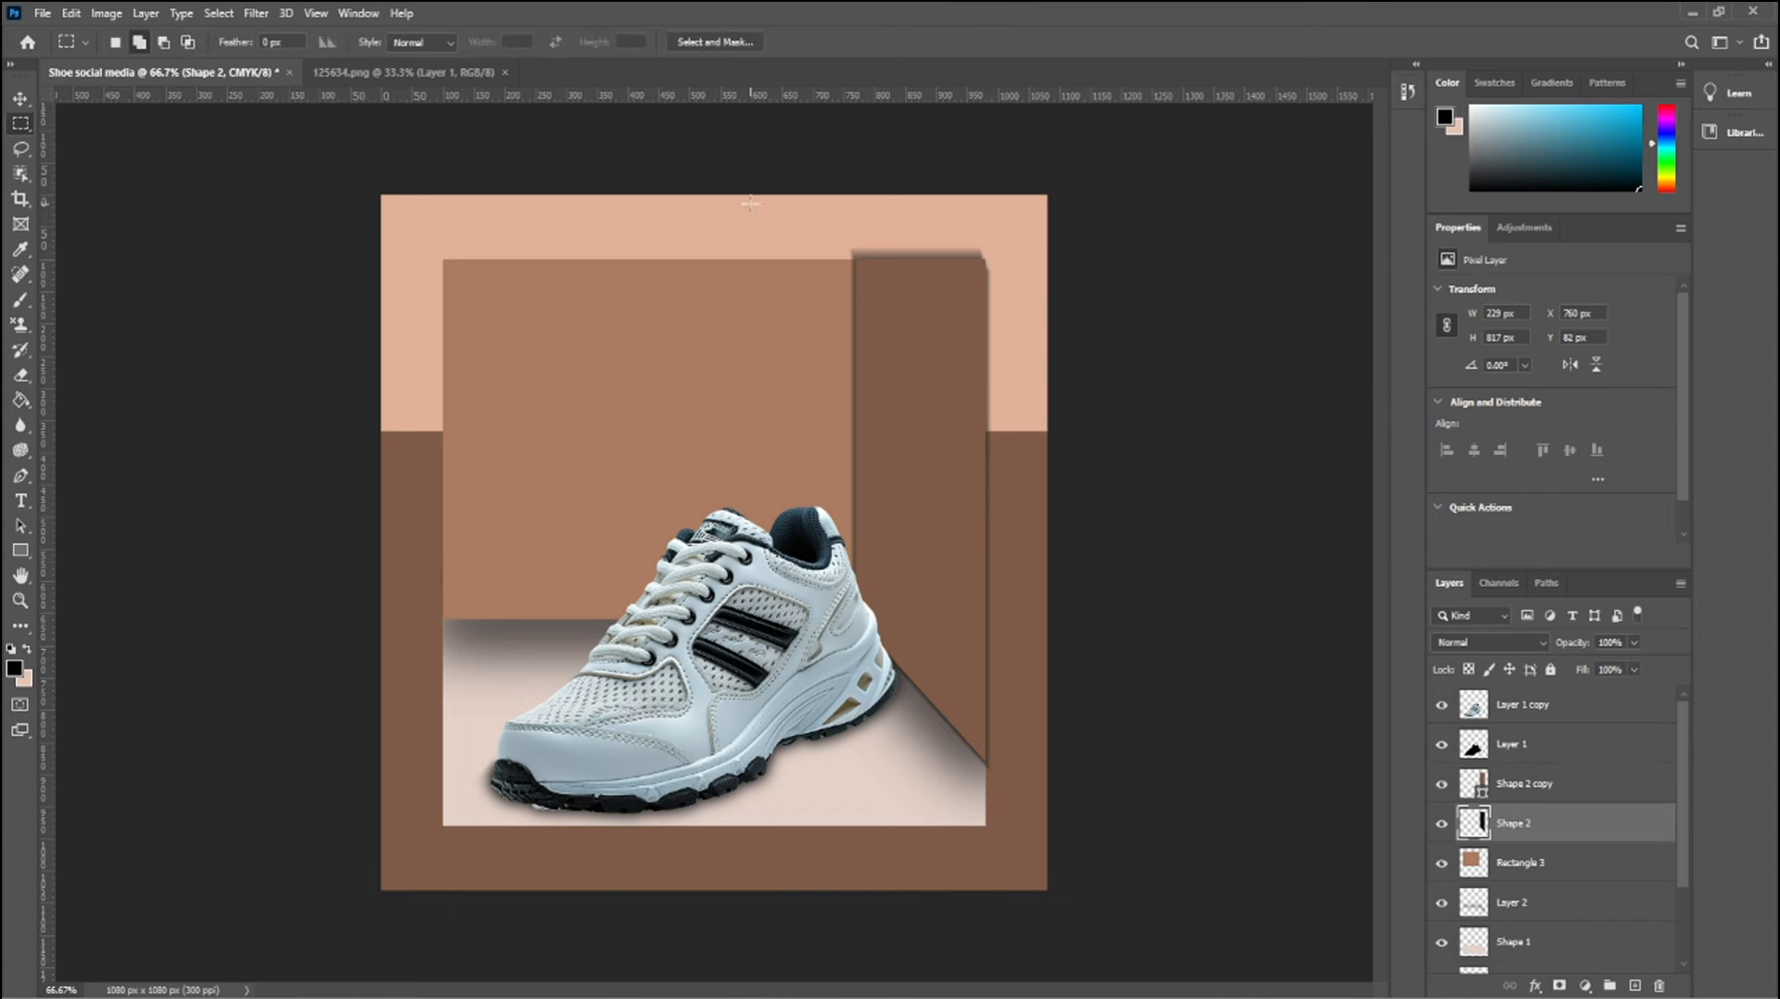
pyautogui.moveTo(750, 203); pyautogui.dragTo(1057, 263)
pyautogui.press('e')
pyautogui.moveTo(881, 242); pyautogui.dragTo(1013, 241)
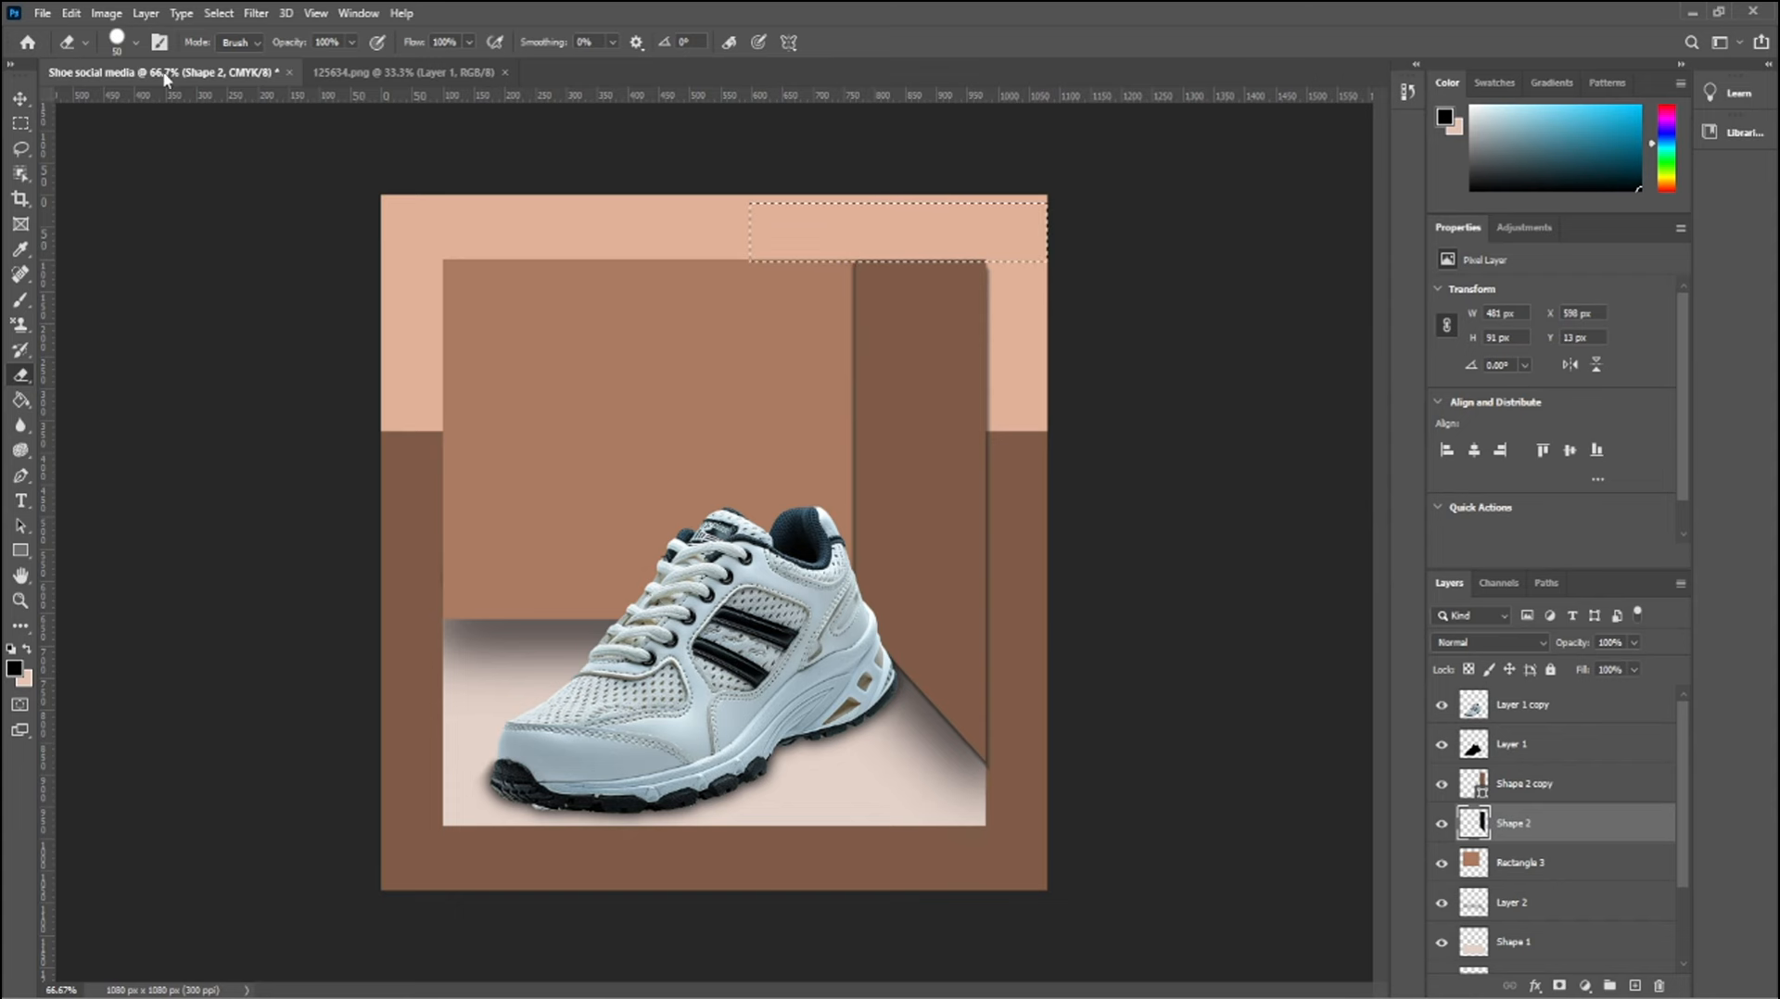
pyautogui.click(21, 99)
pyautogui.click(213, 250)
pyautogui.hotkey('ctrl', 'd')
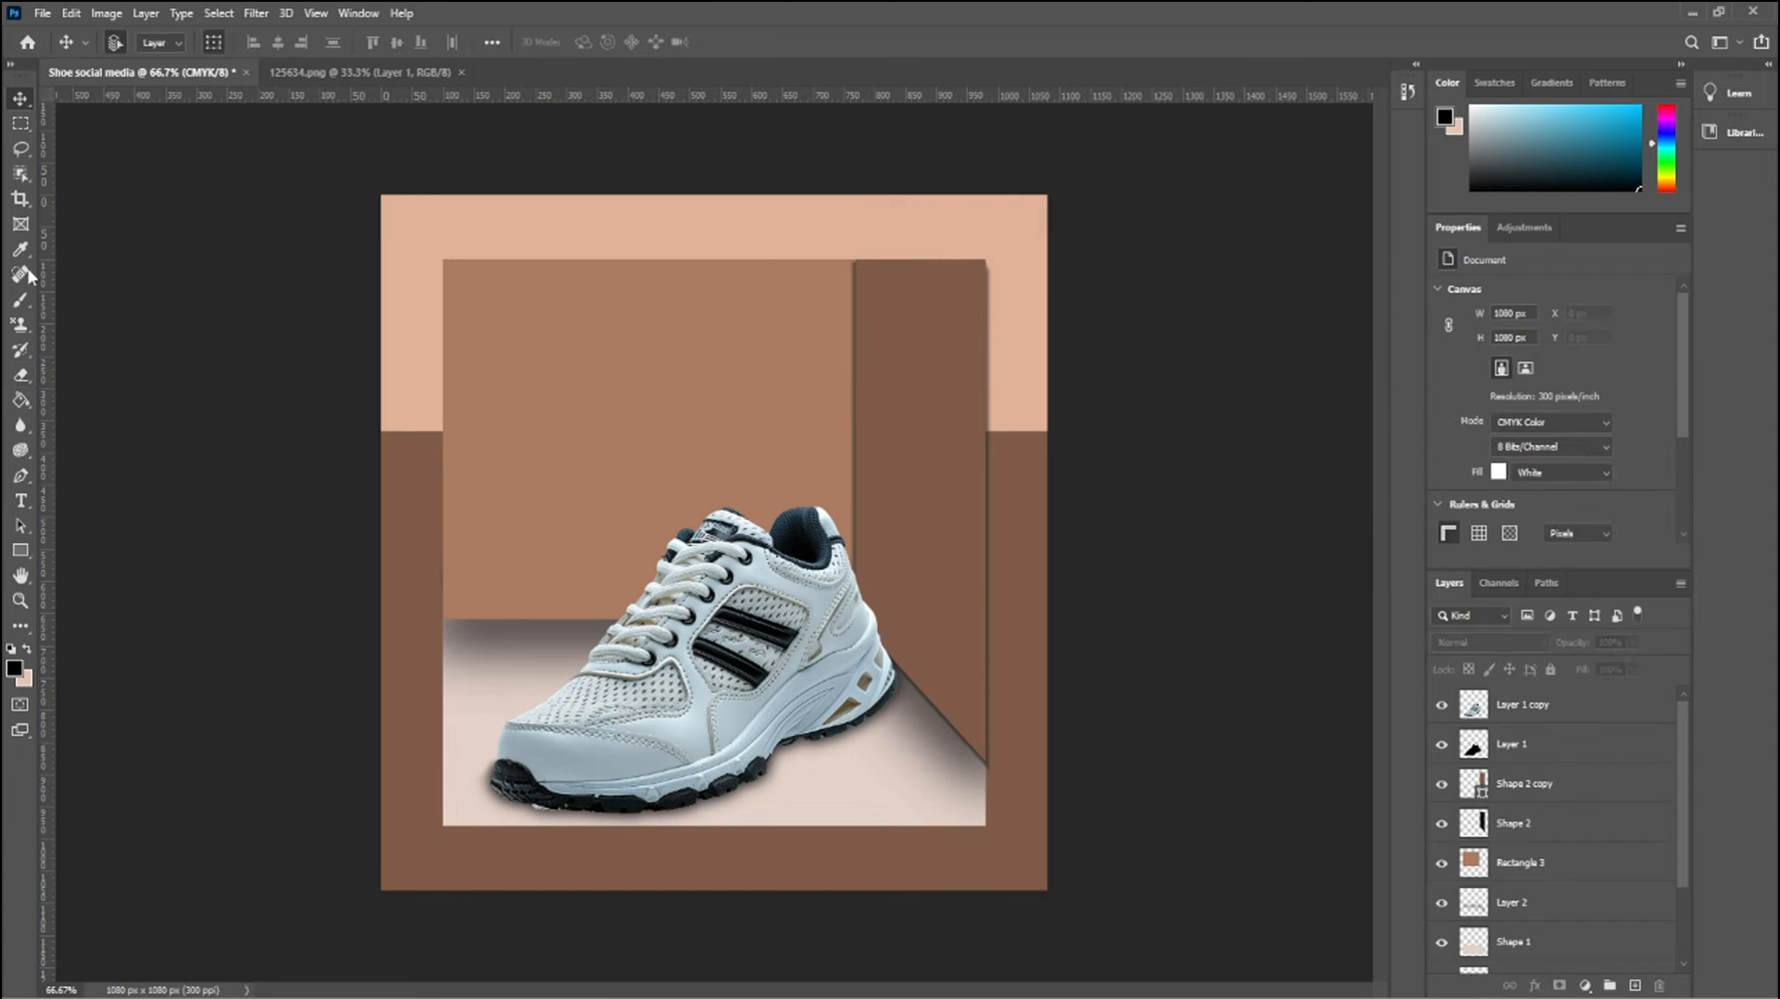
# Erase the Shape 2 blur along the dark brown panel's left edge within a tall rectangular selection
pyautogui.click(20, 123)
pyautogui.moveTo(790, 227); pyautogui.dragTo(859, 638)
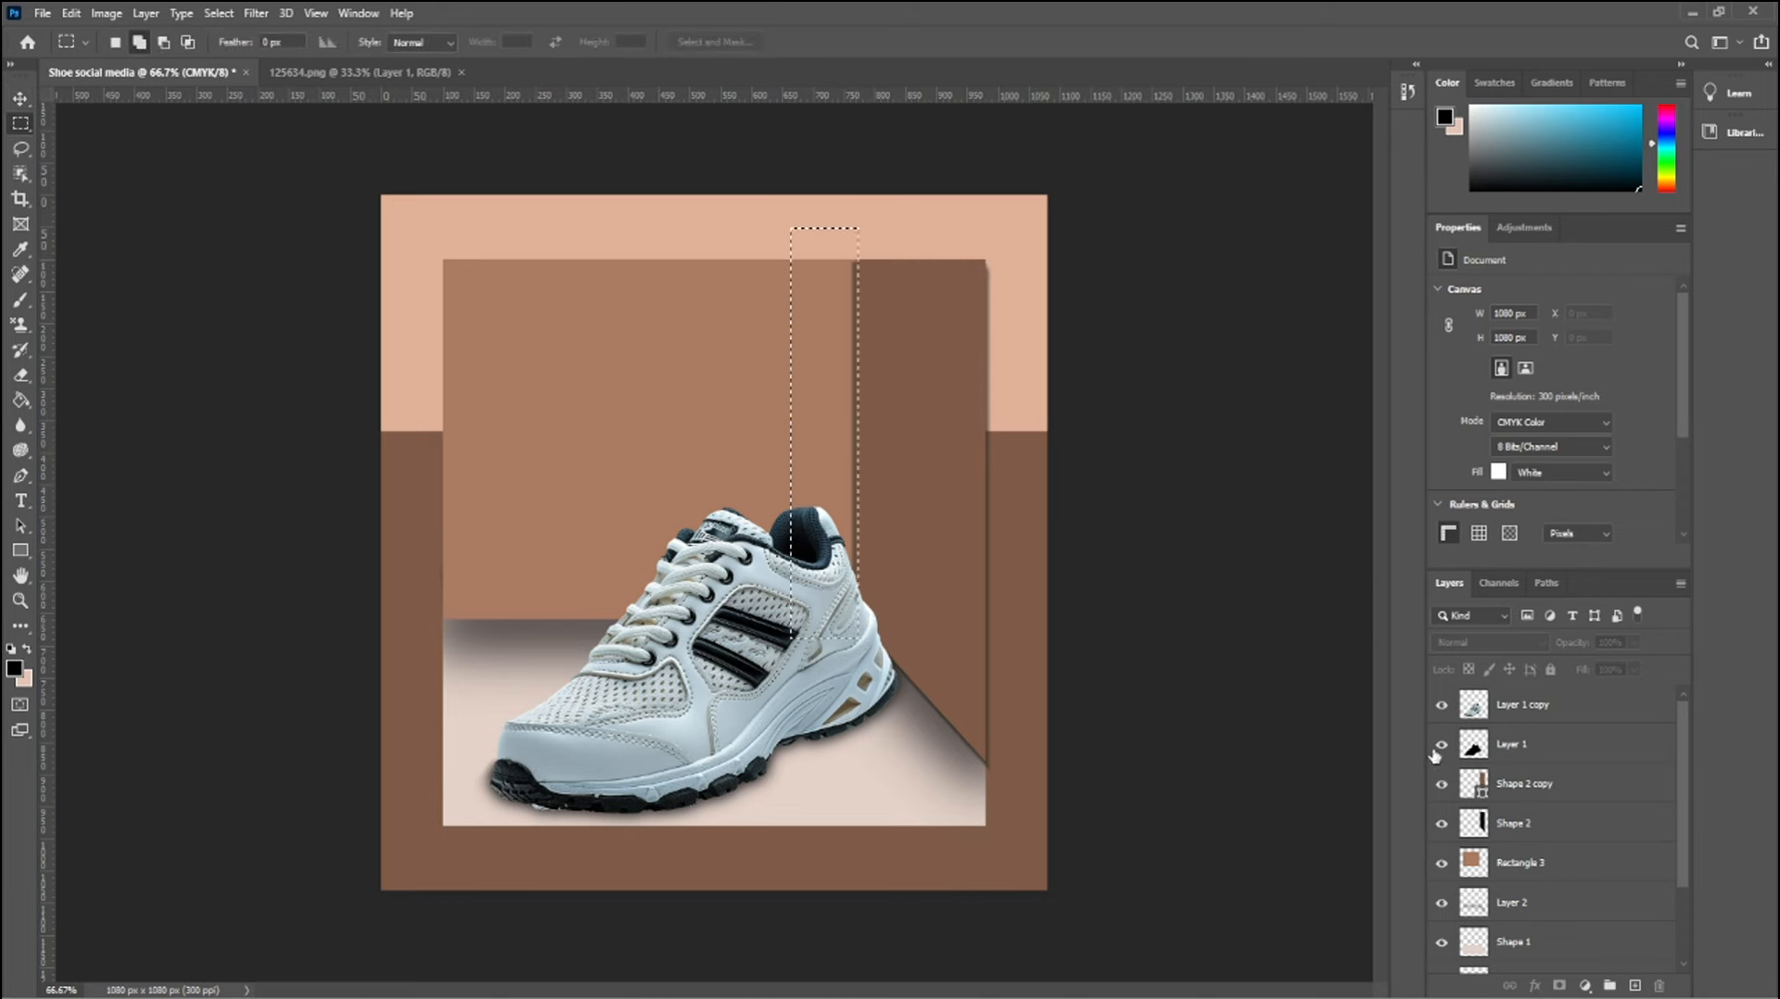
pyautogui.click(1546, 823)
pyautogui.press('e')
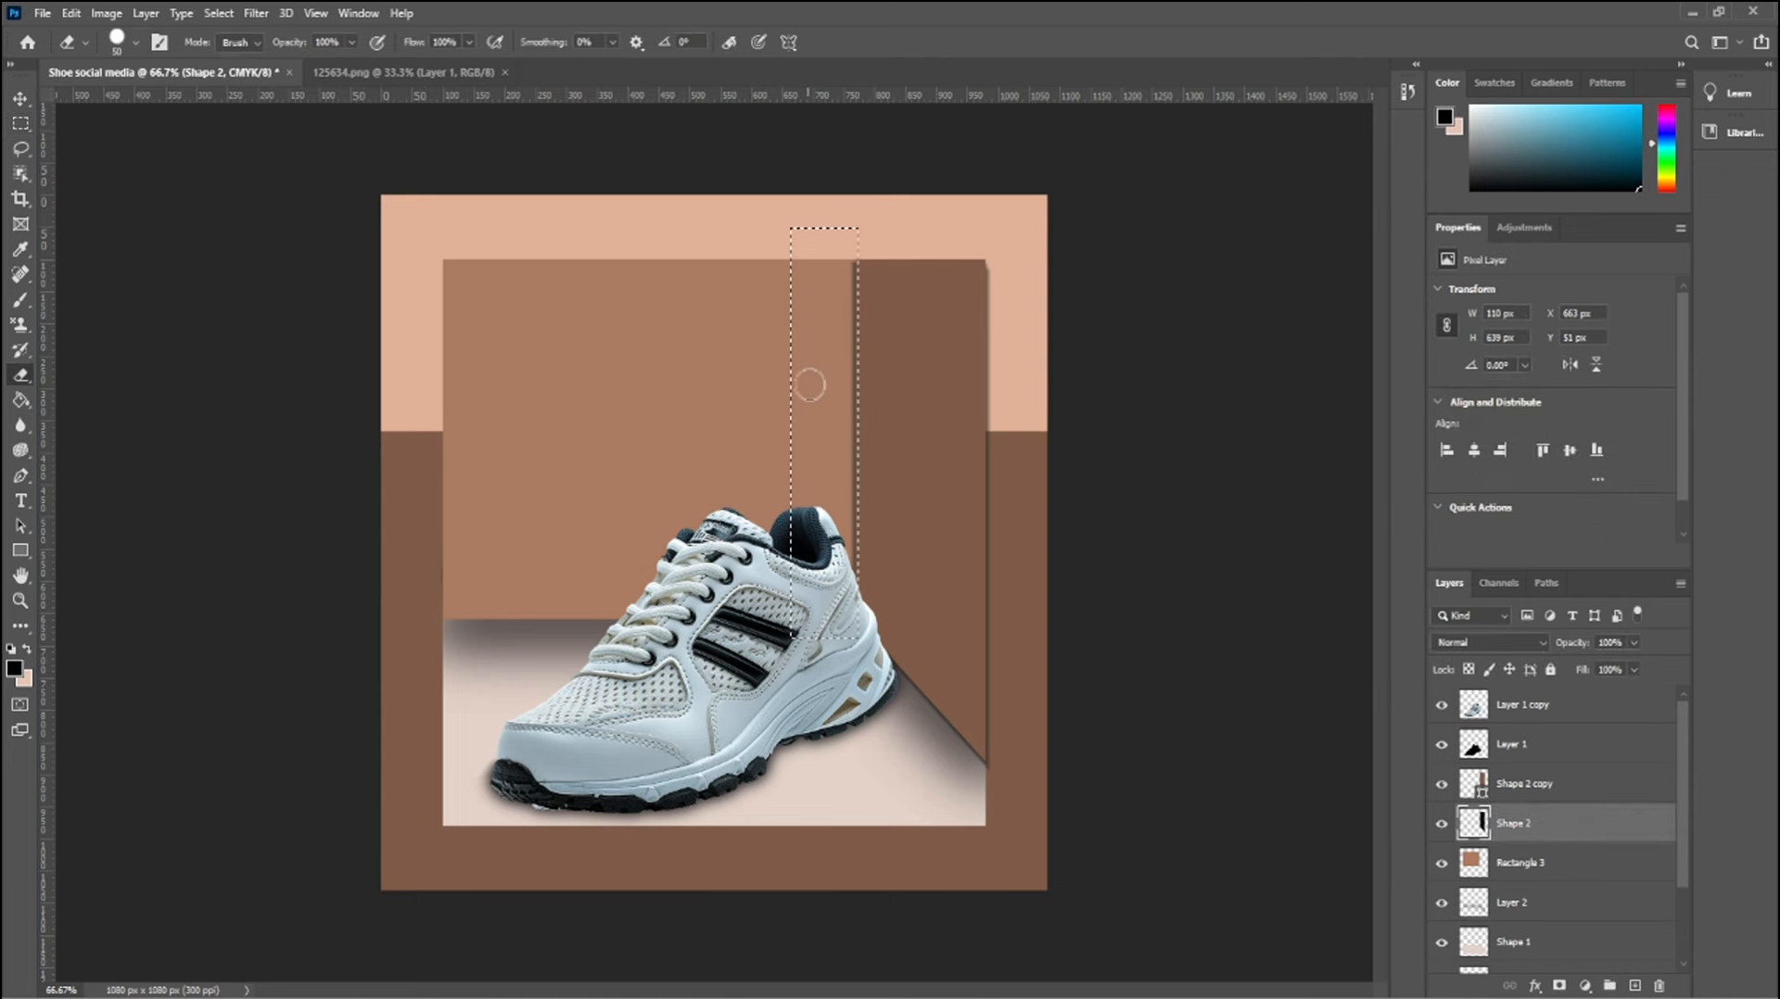
pyautogui.moveTo(847, 262); pyautogui.dragTo(863, 582)
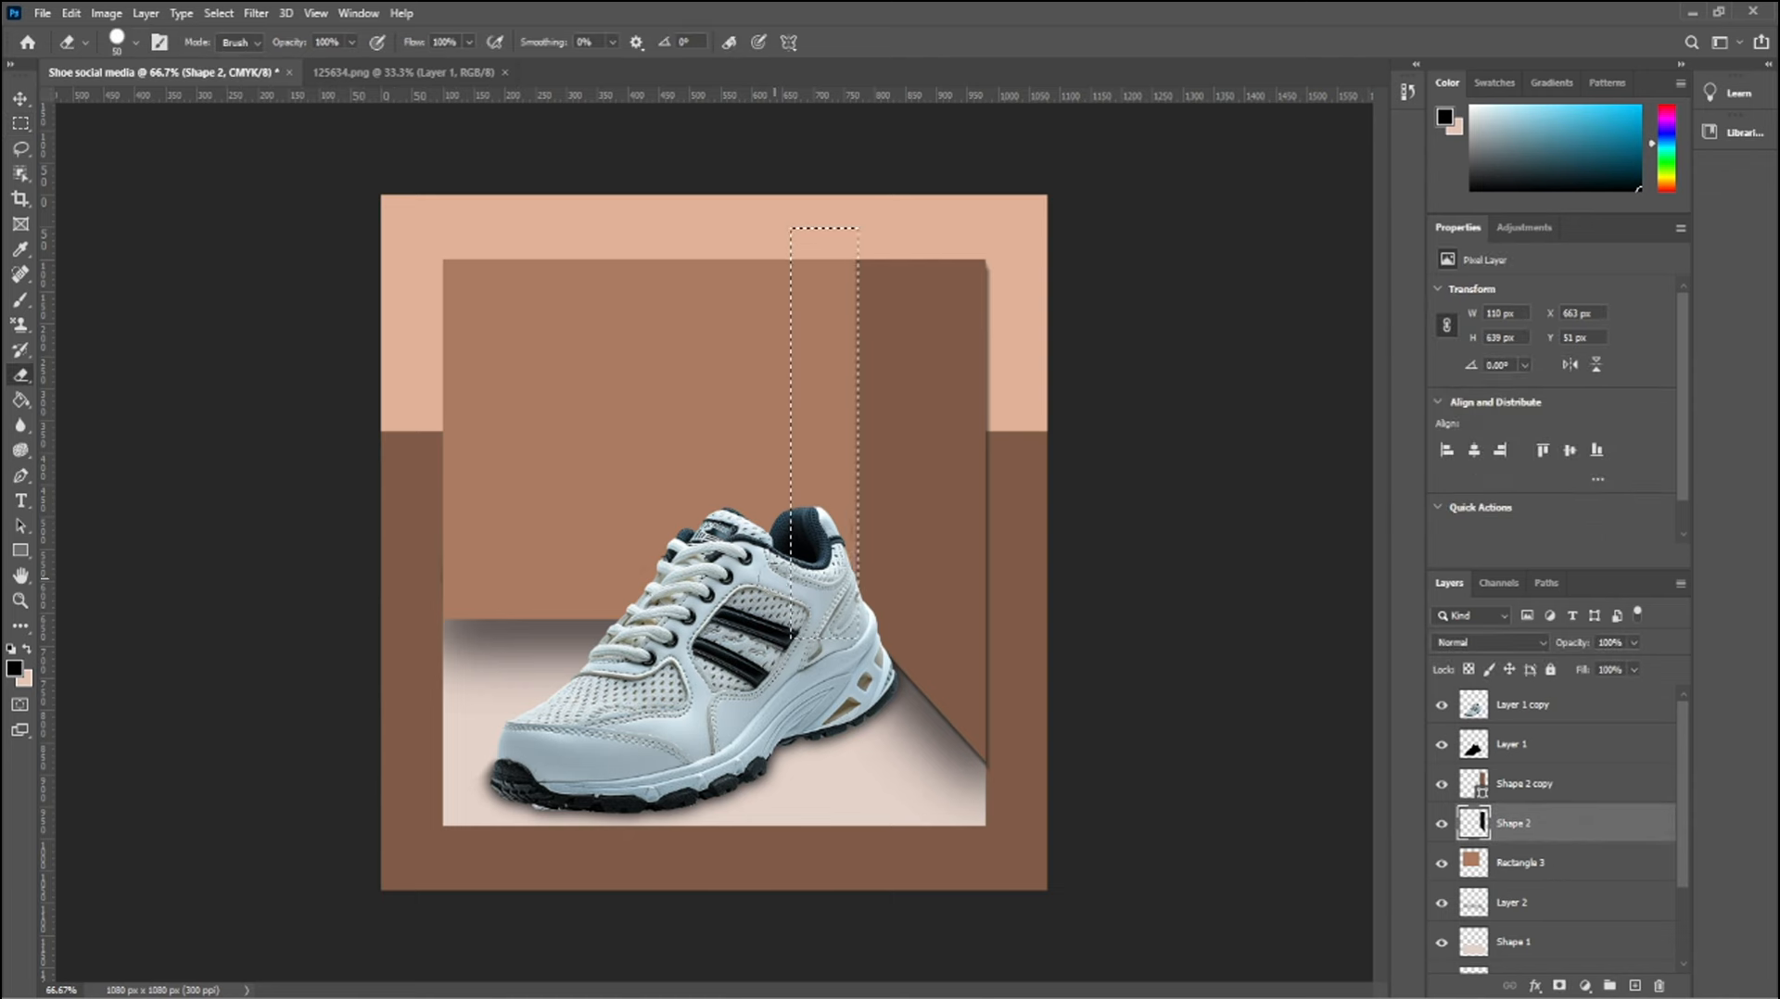
pyautogui.hotkey('ctrl', 'd')
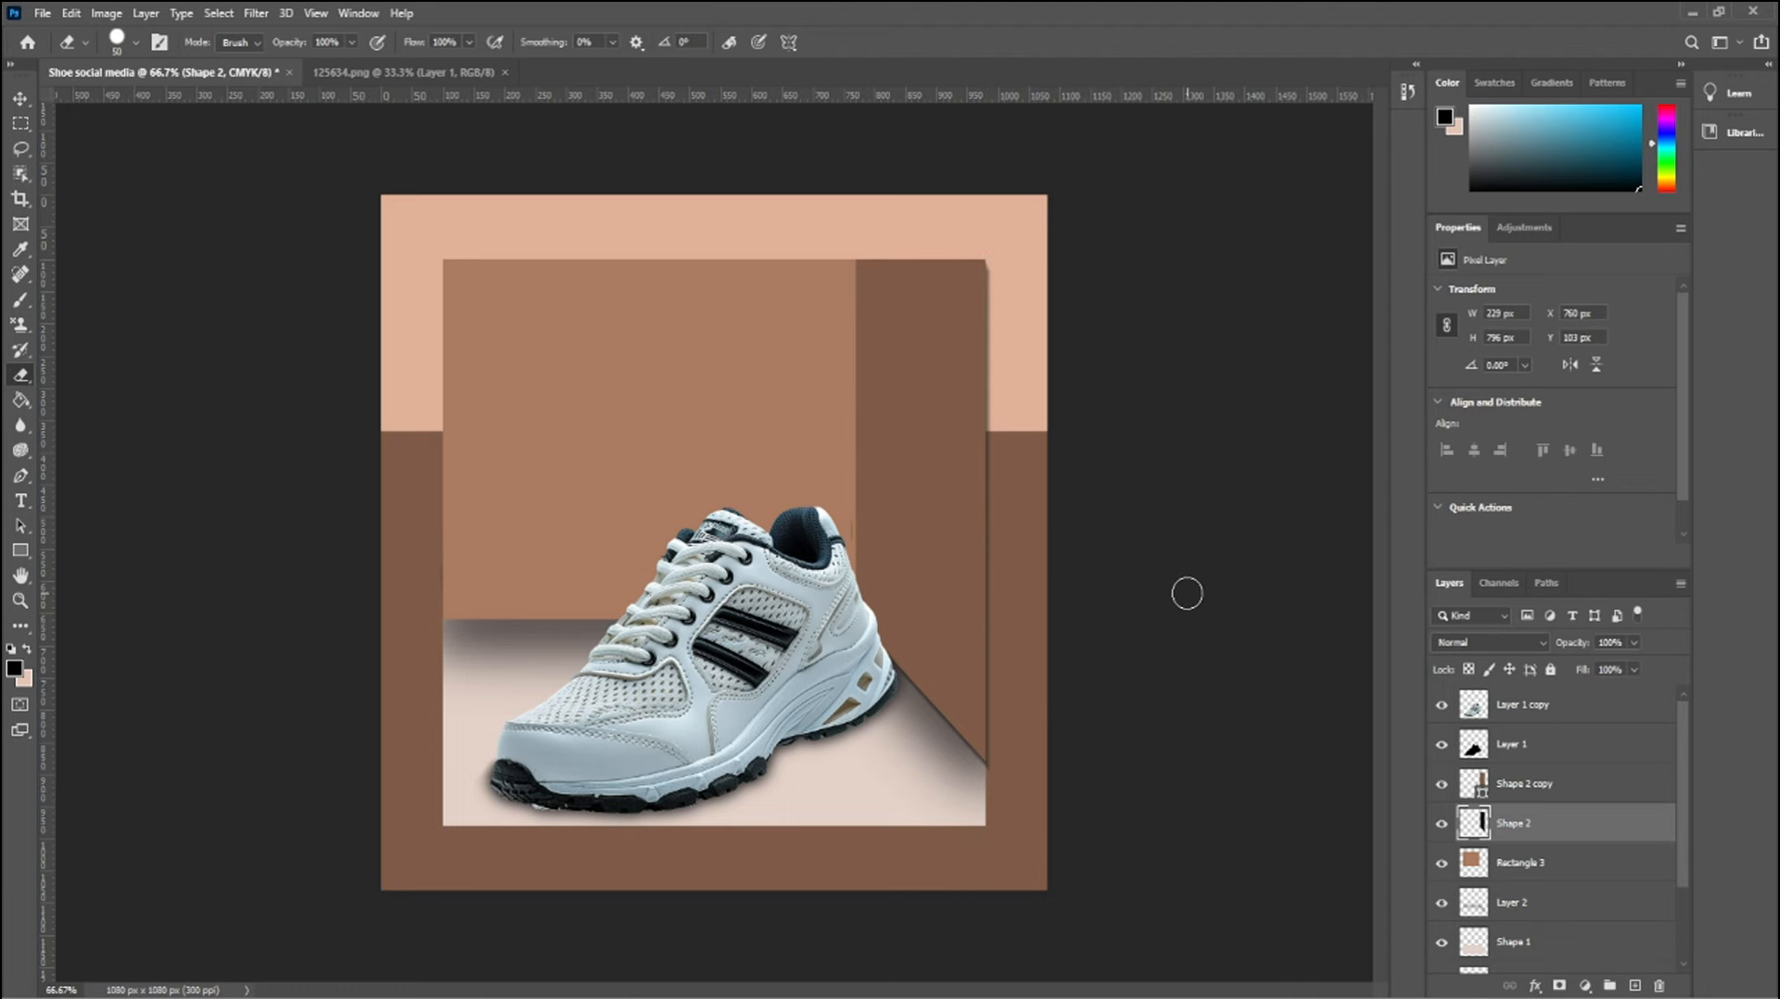
# Erase the Shape 2 blur along the upper part of the dark brown panel's right edge within a rectangular selection, then deselect
pyautogui.press('m')
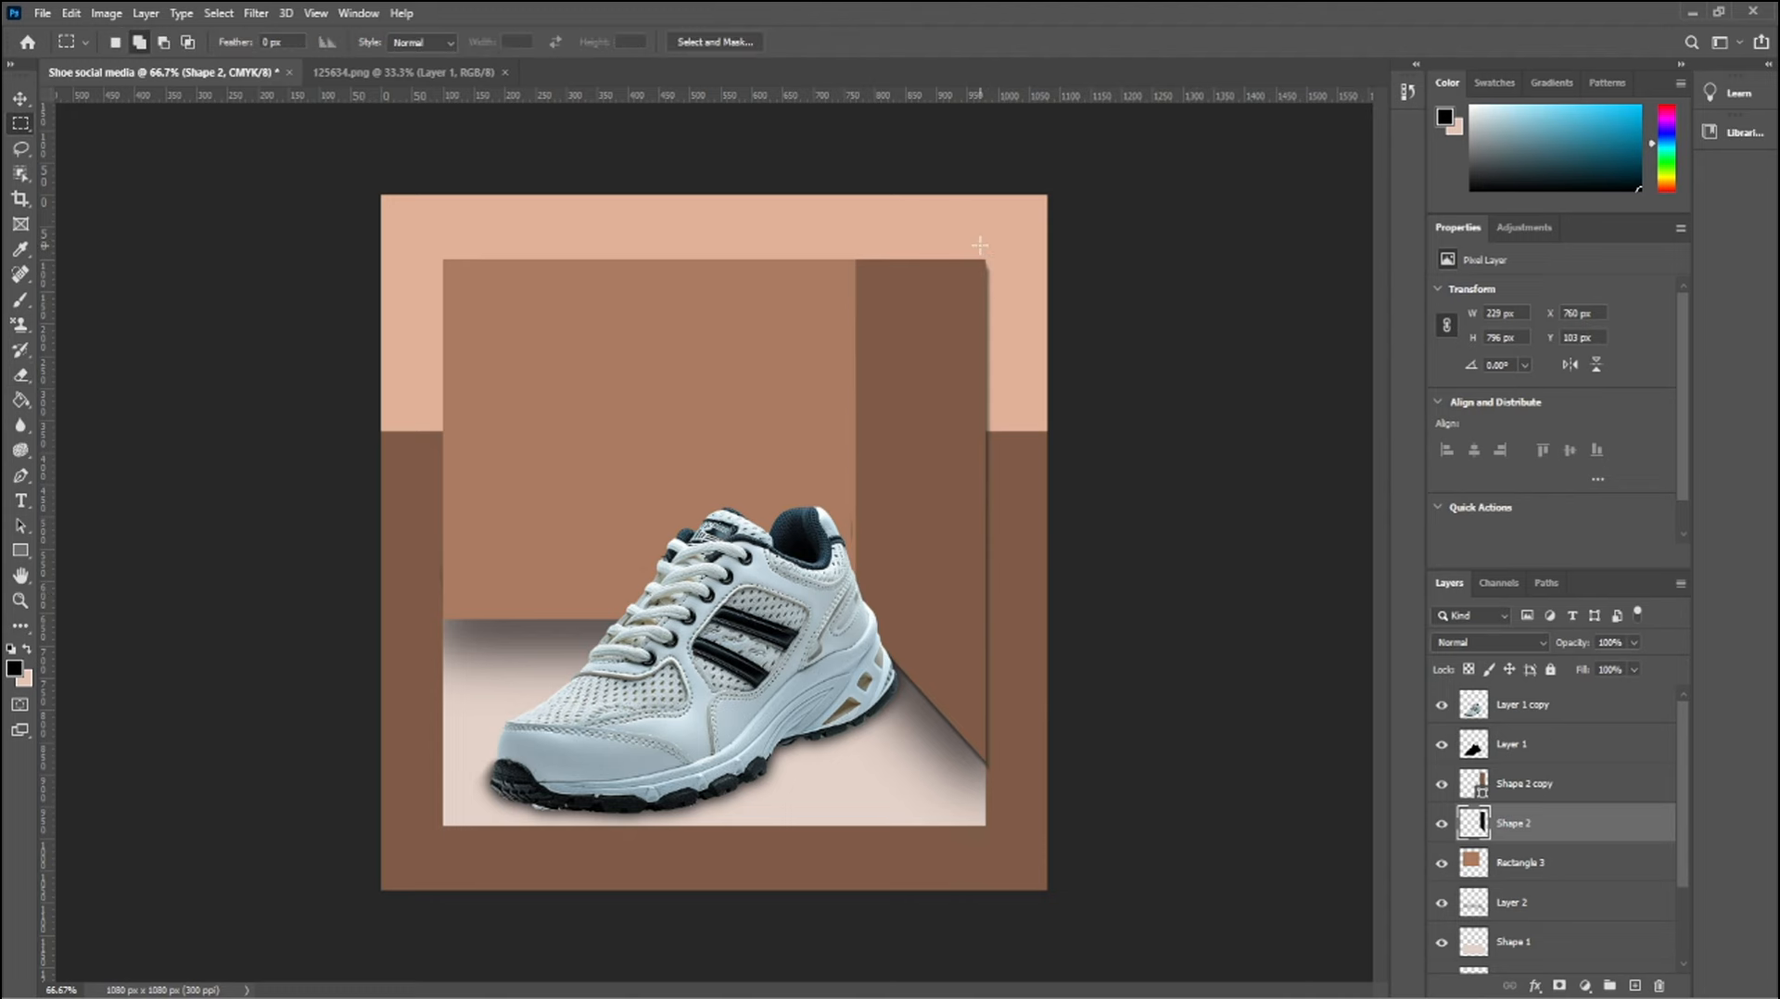
pyautogui.moveTo(980, 245); pyautogui.dragTo(1078, 445)
pyautogui.press('e')
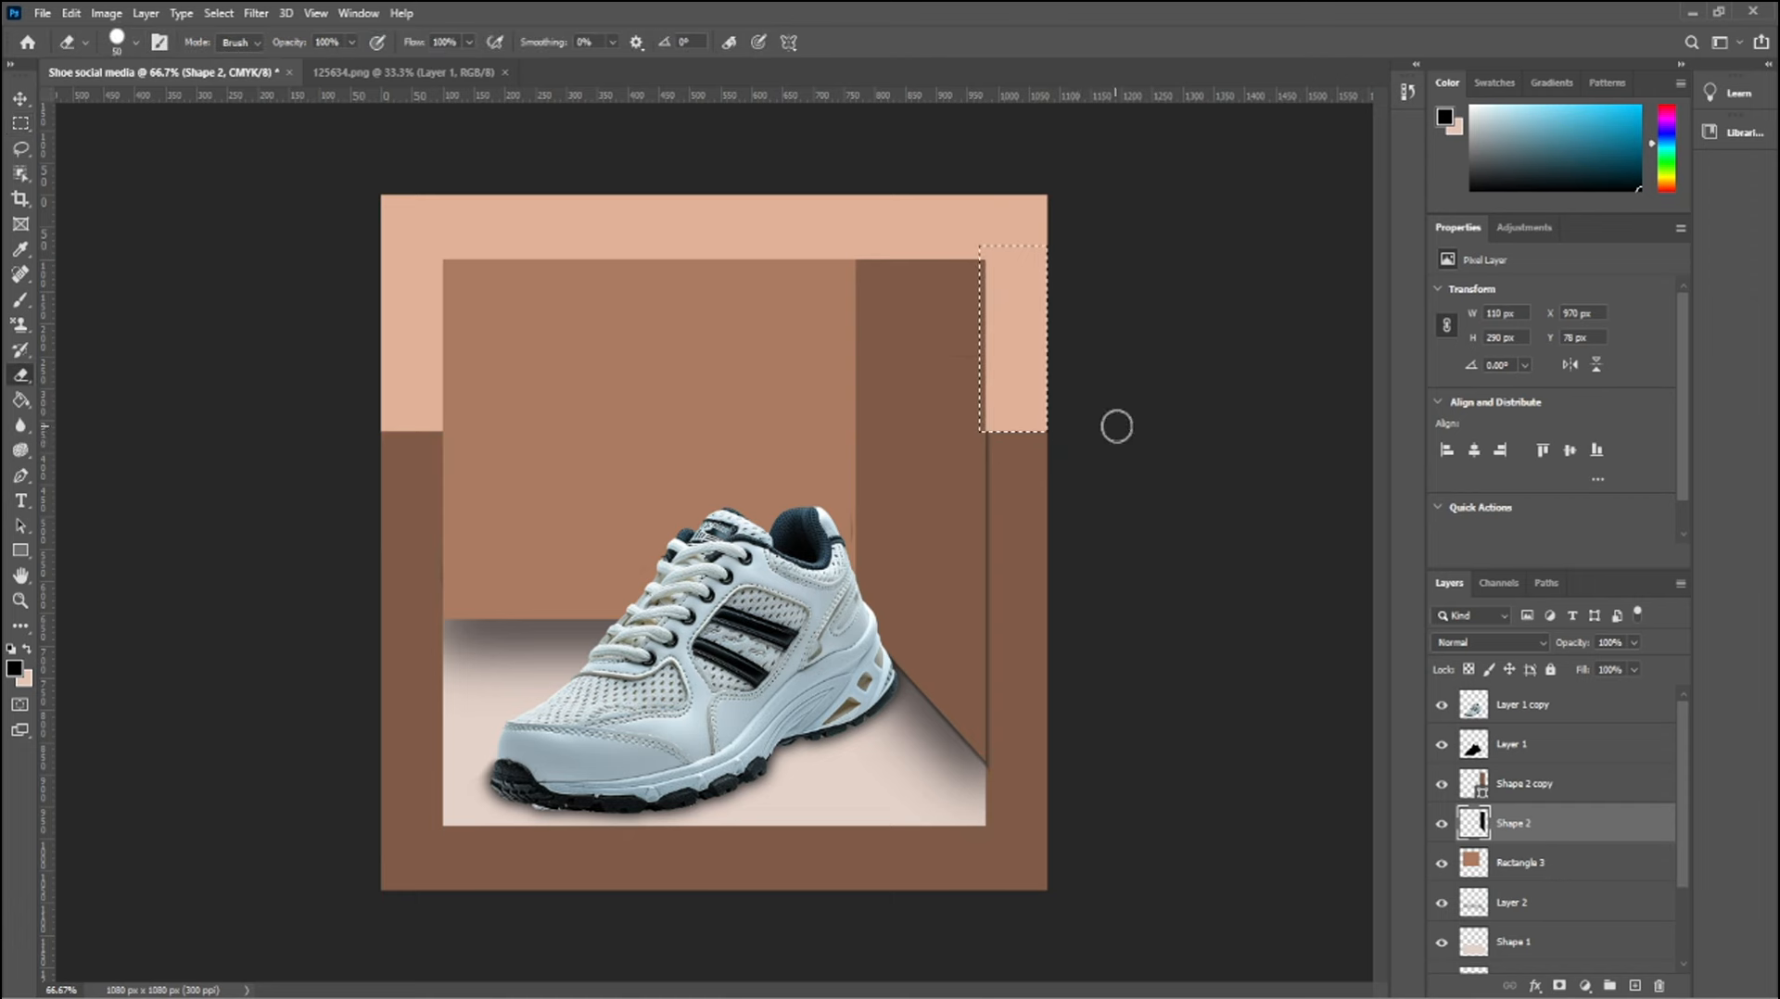
pyautogui.click(20, 100)
pyautogui.click(233, 291)
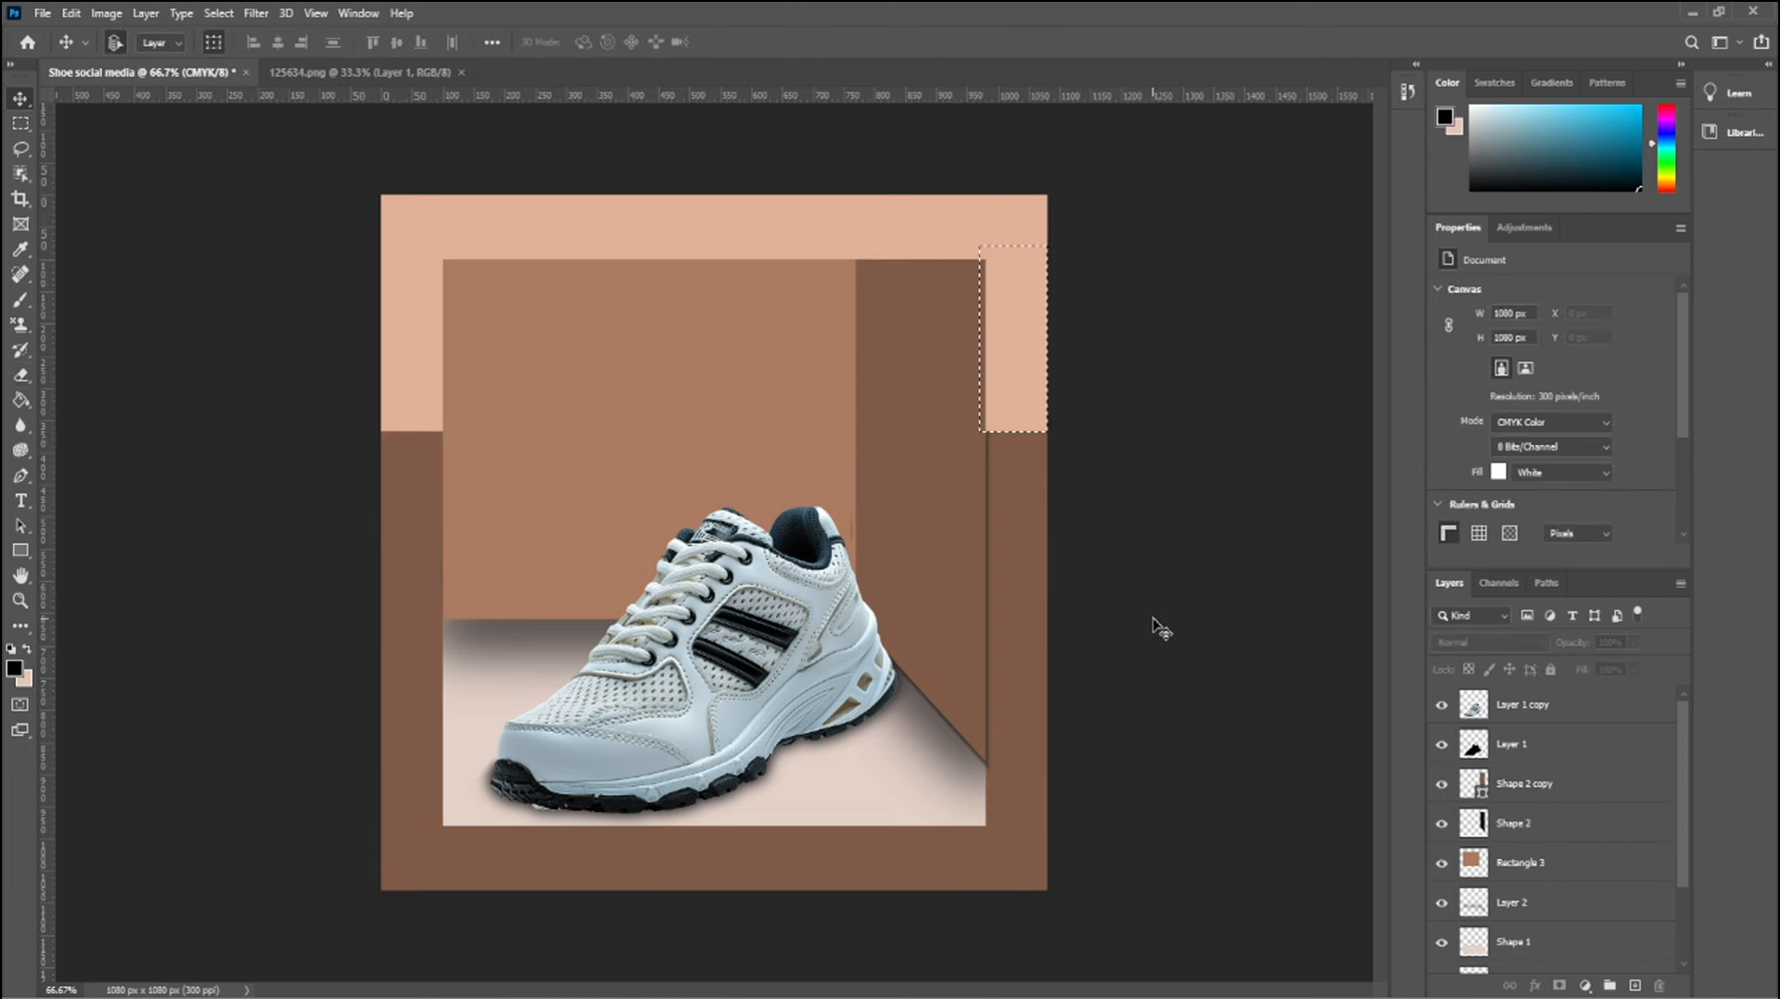
pyautogui.hotkey('ctrl', 'd')
# Erase part of the Shape 2 shadow beside the shoe within a tall rectangular selection over the dark brown panel and floor, then deselect
pyautogui.press('m')
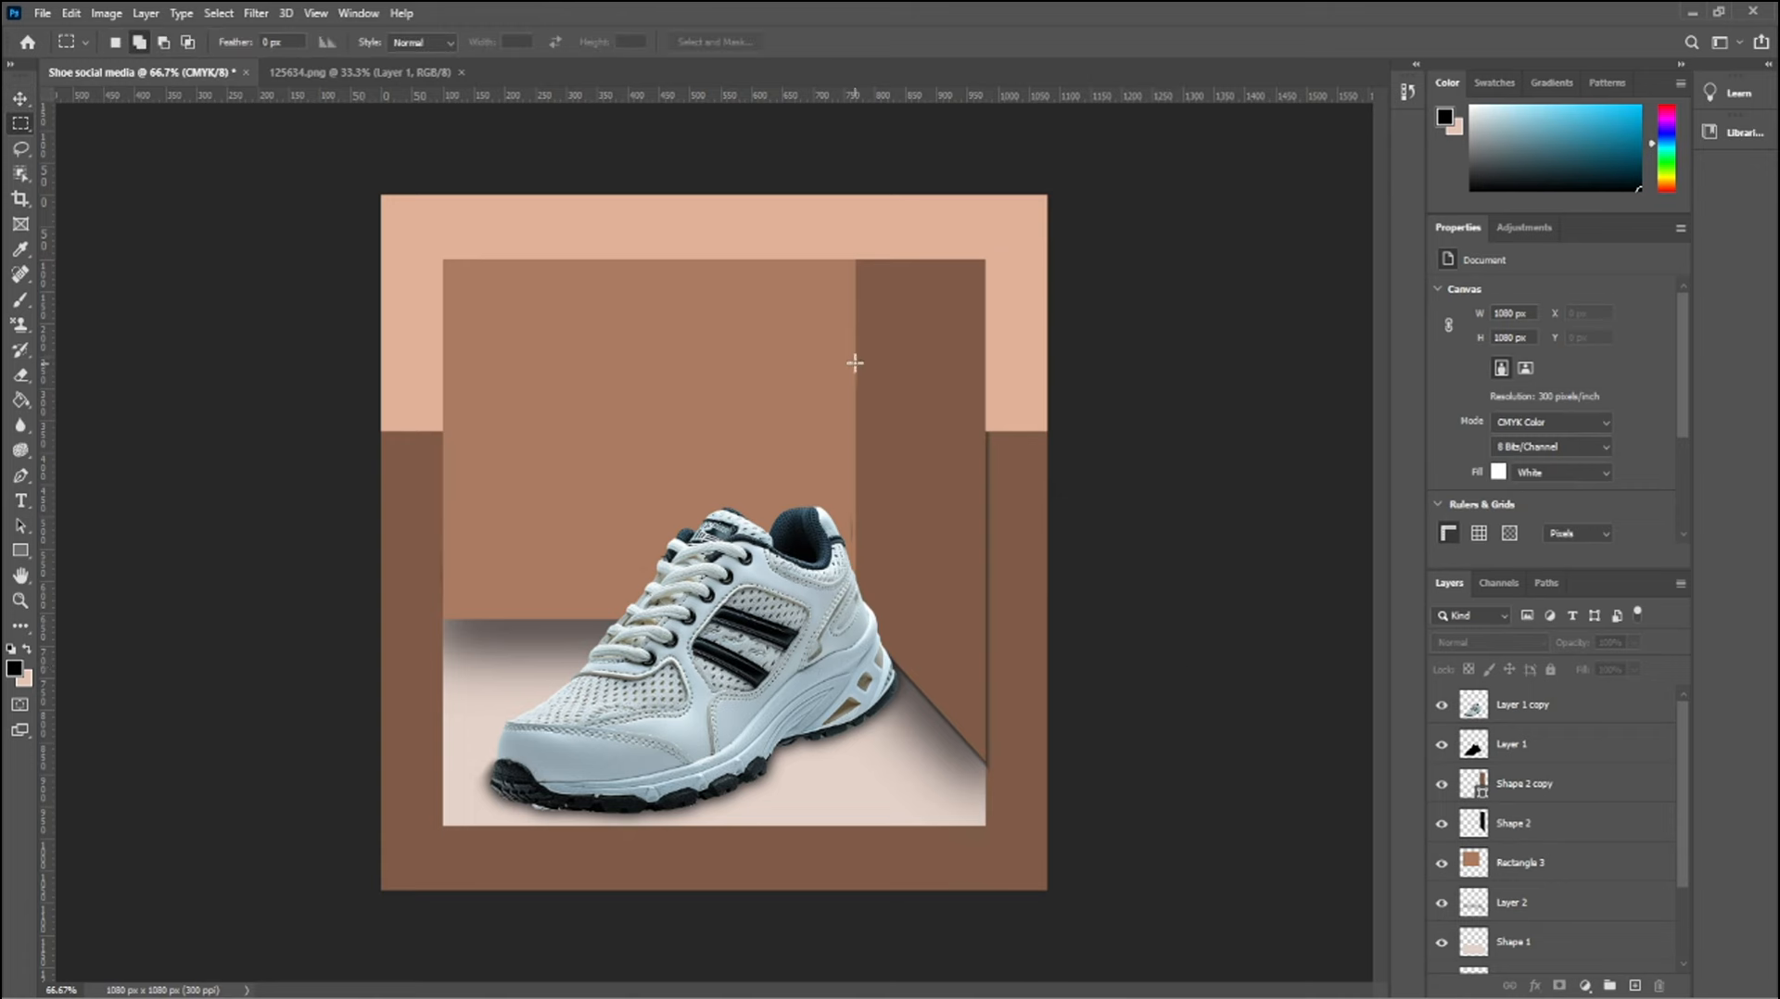
pyautogui.moveTo(855, 363); pyautogui.dragTo(987, 828)
pyautogui.press('e')
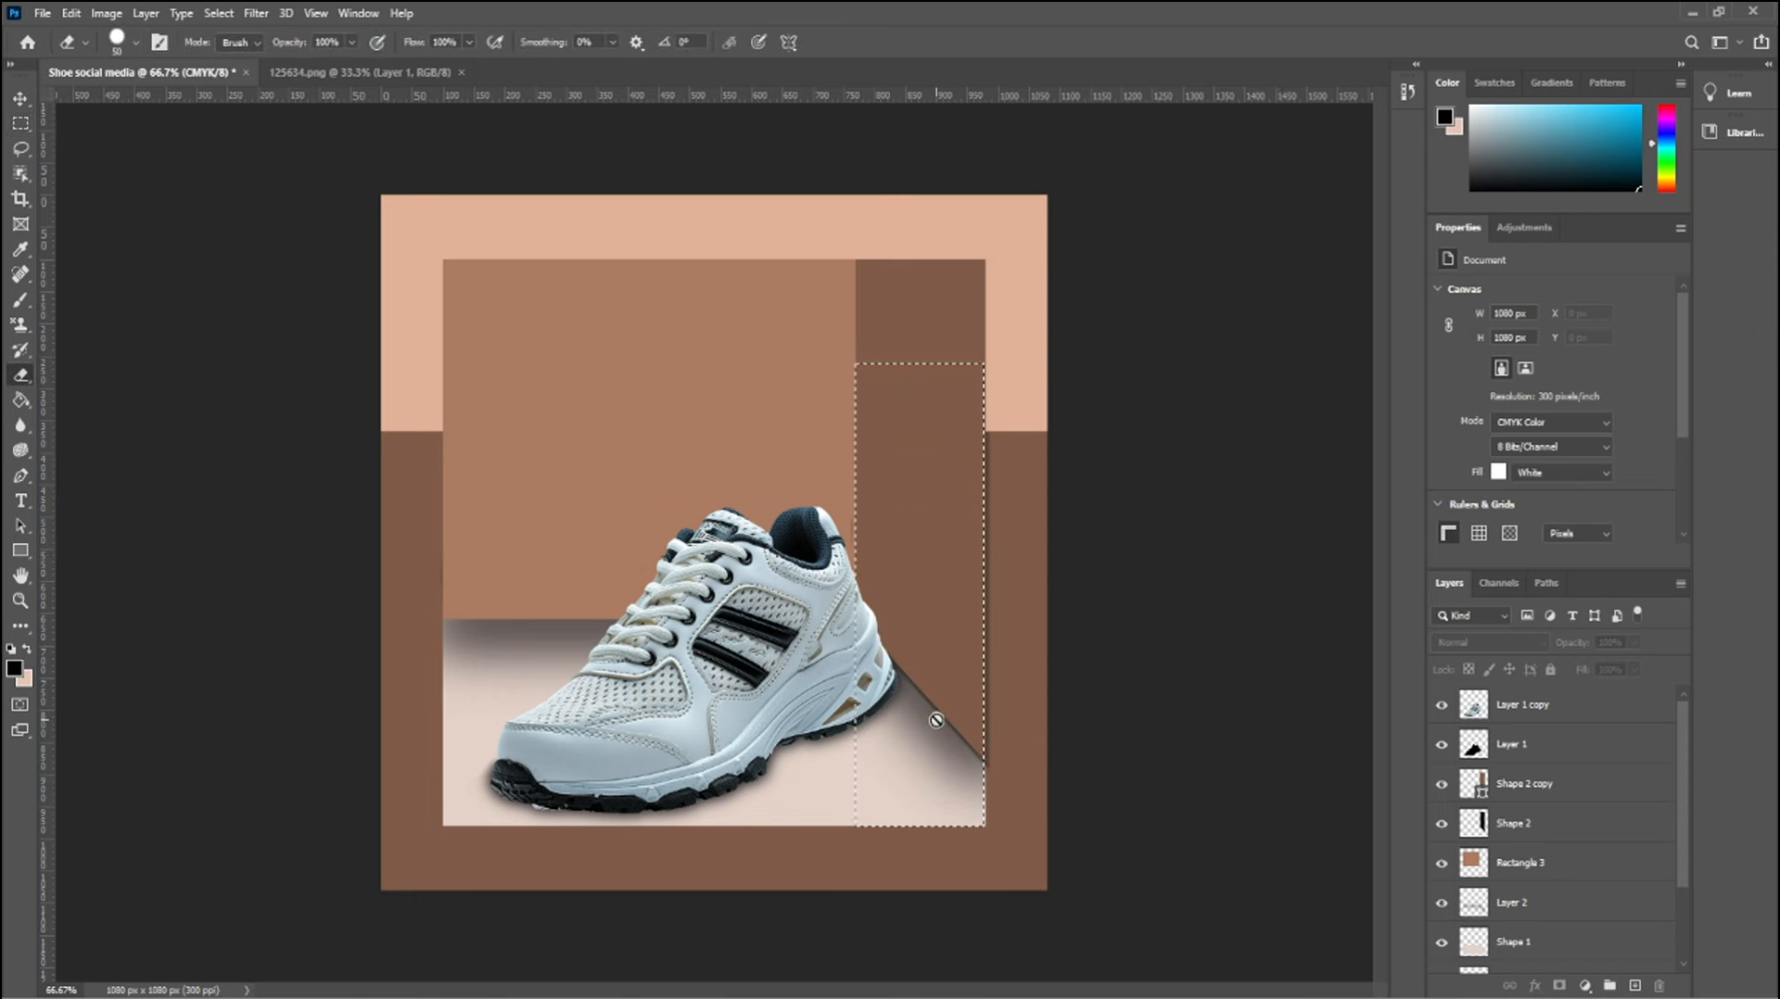
pyautogui.click(1518, 840)
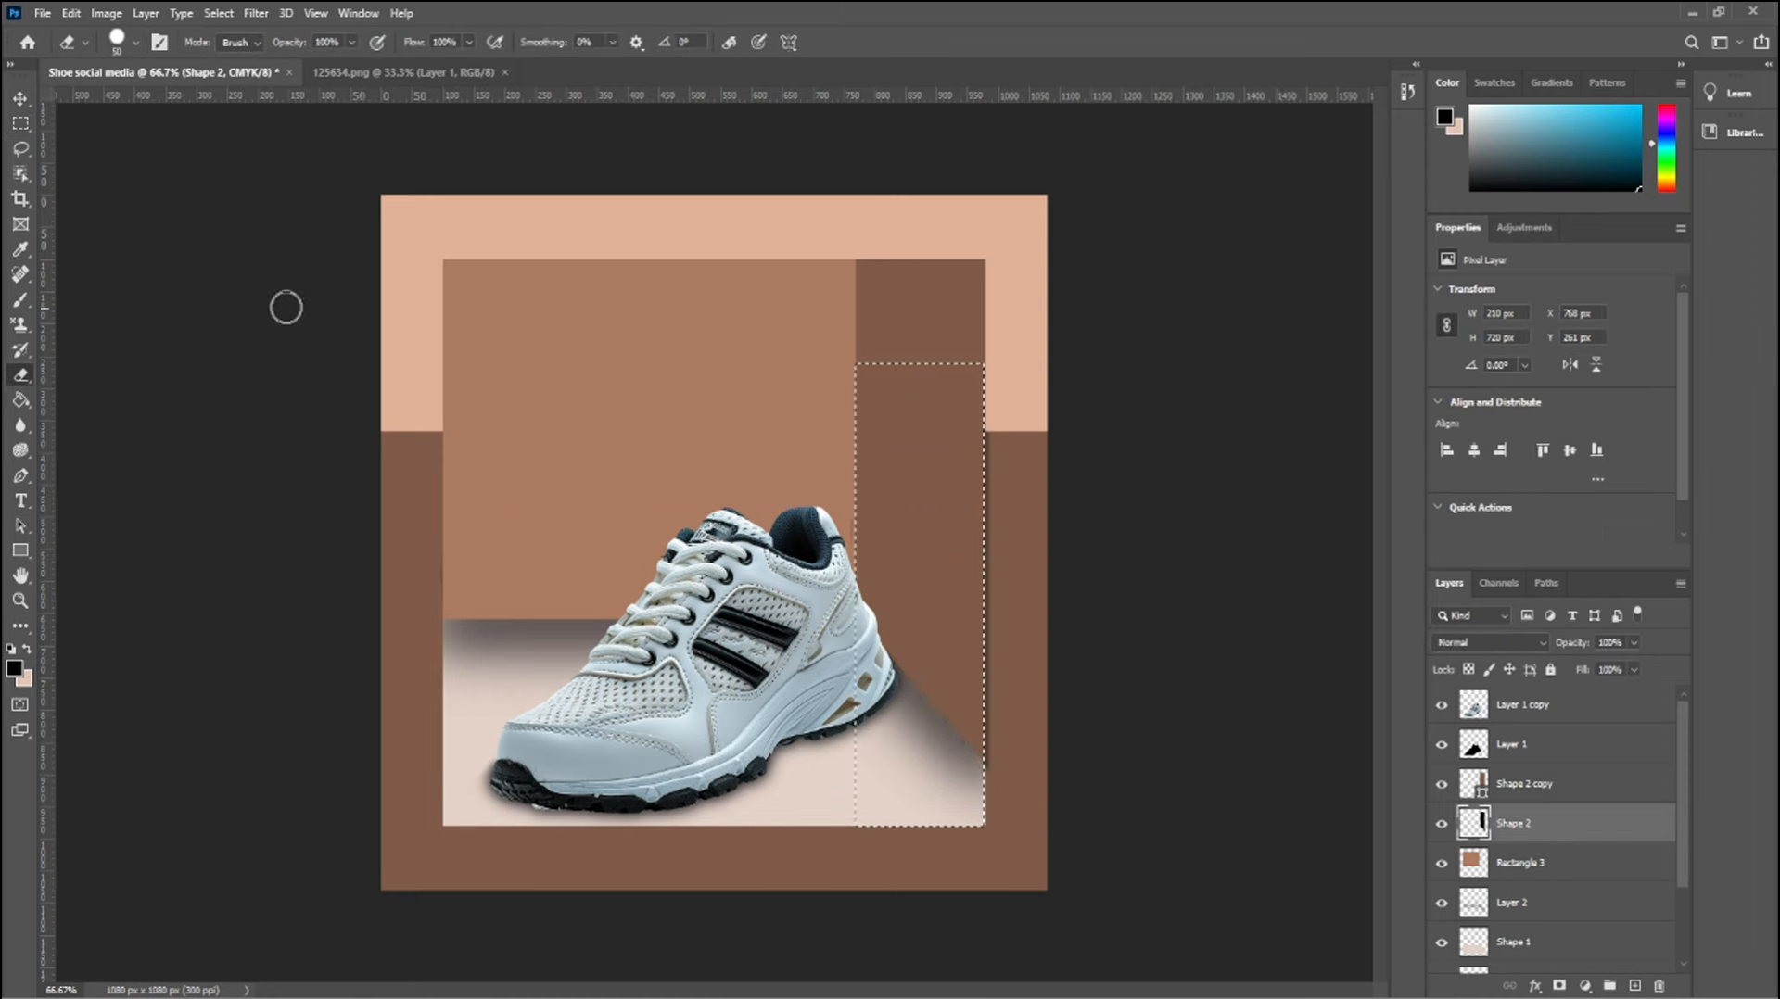
pyautogui.click(21, 98)
pyautogui.click(278, 239)
pyautogui.hotkey('ctrl', 'd')
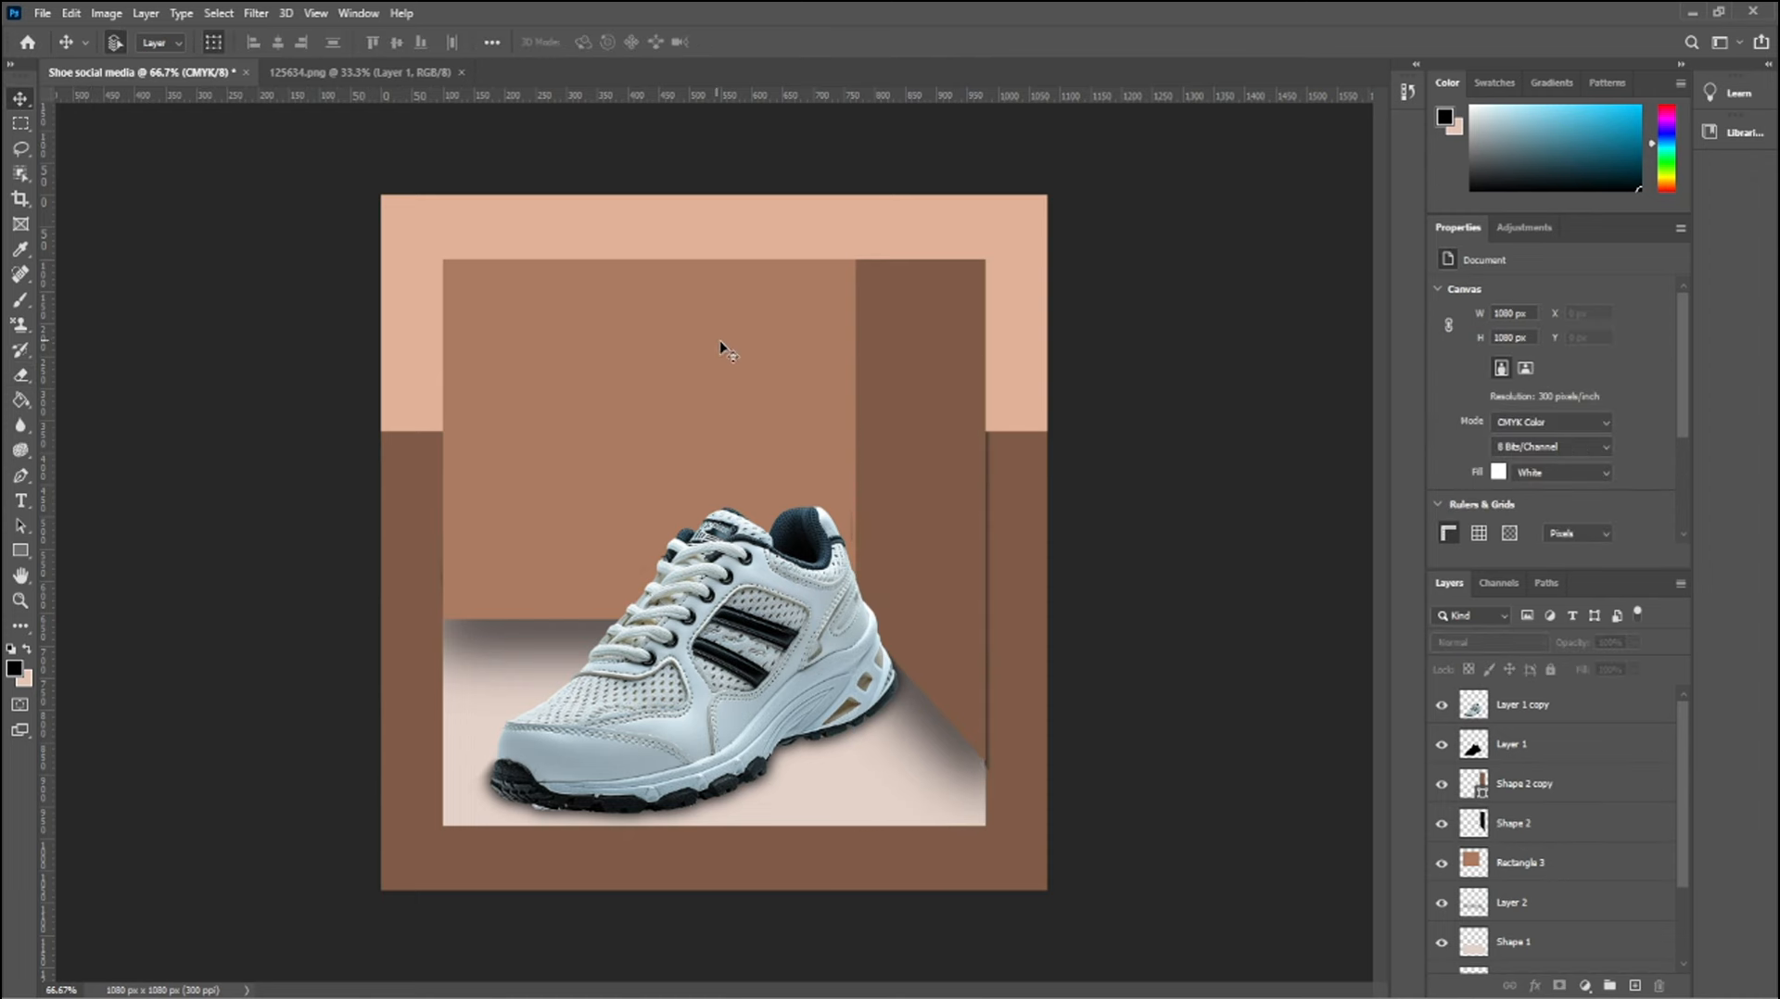
# Add the text NEW ARRIVAL in the upper part of the medium brown panel and set its font to Artifakt Element
pyautogui.press('t')
pyautogui.click(498, 362)
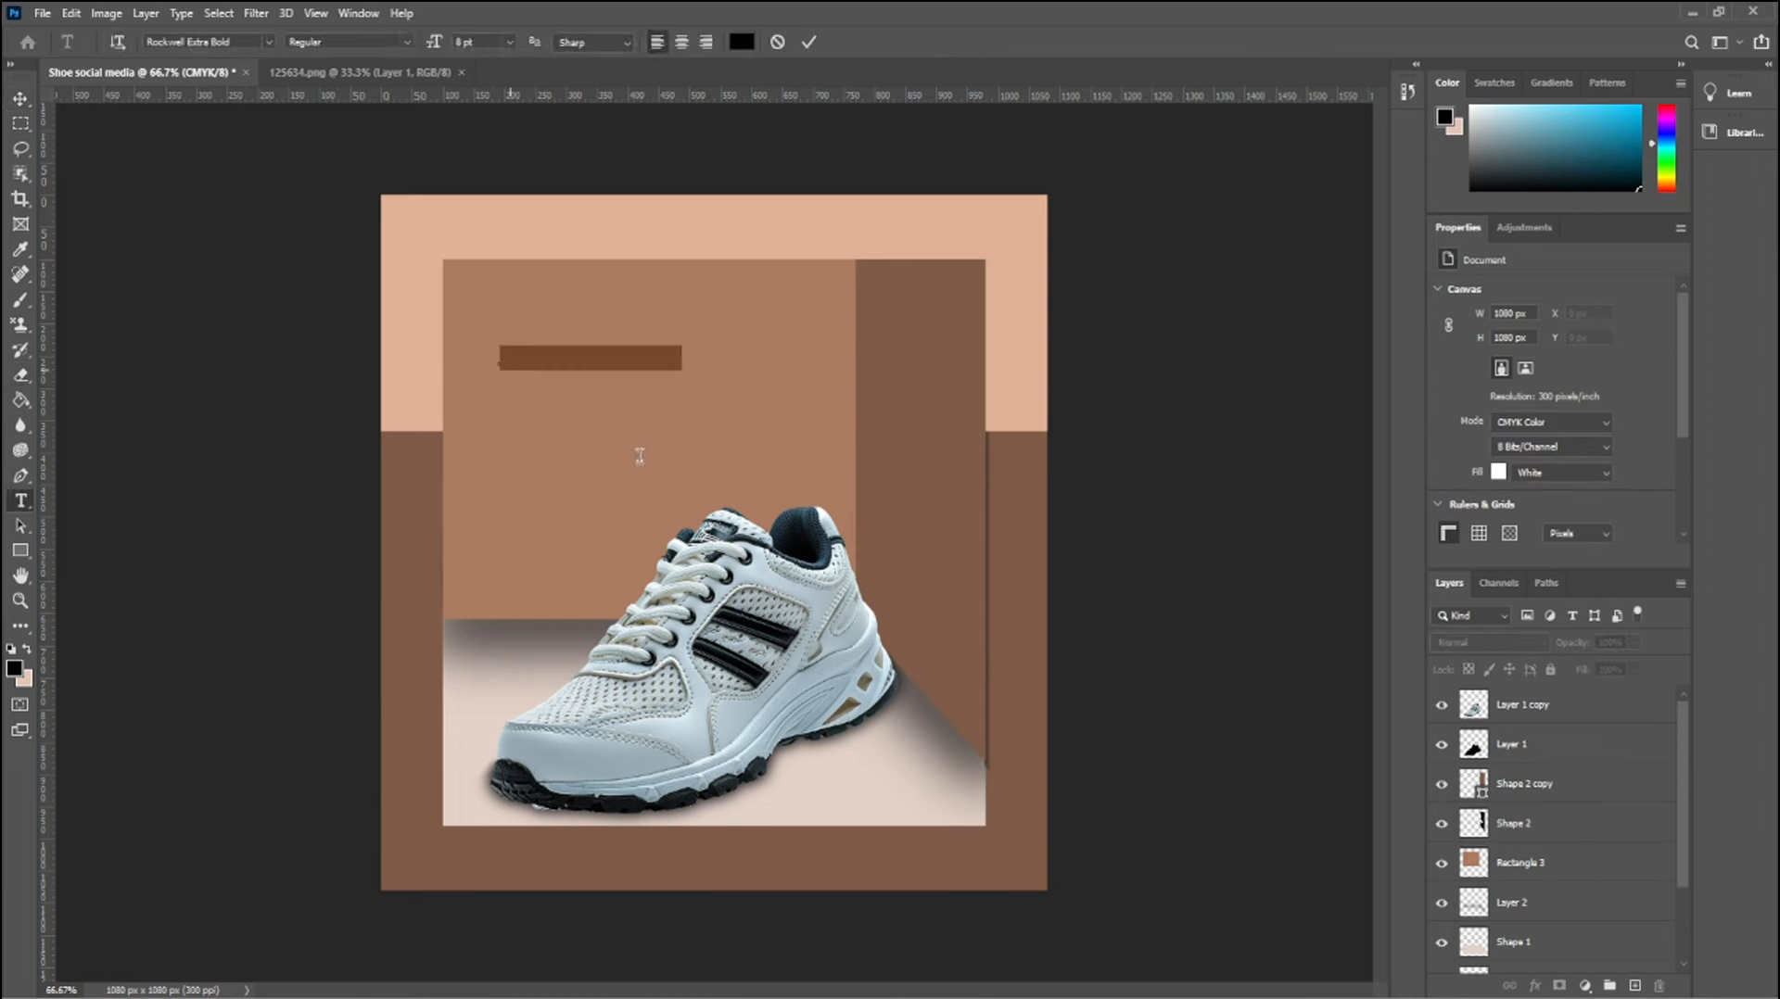
pyautogui.write('NEW ARRIVAL')
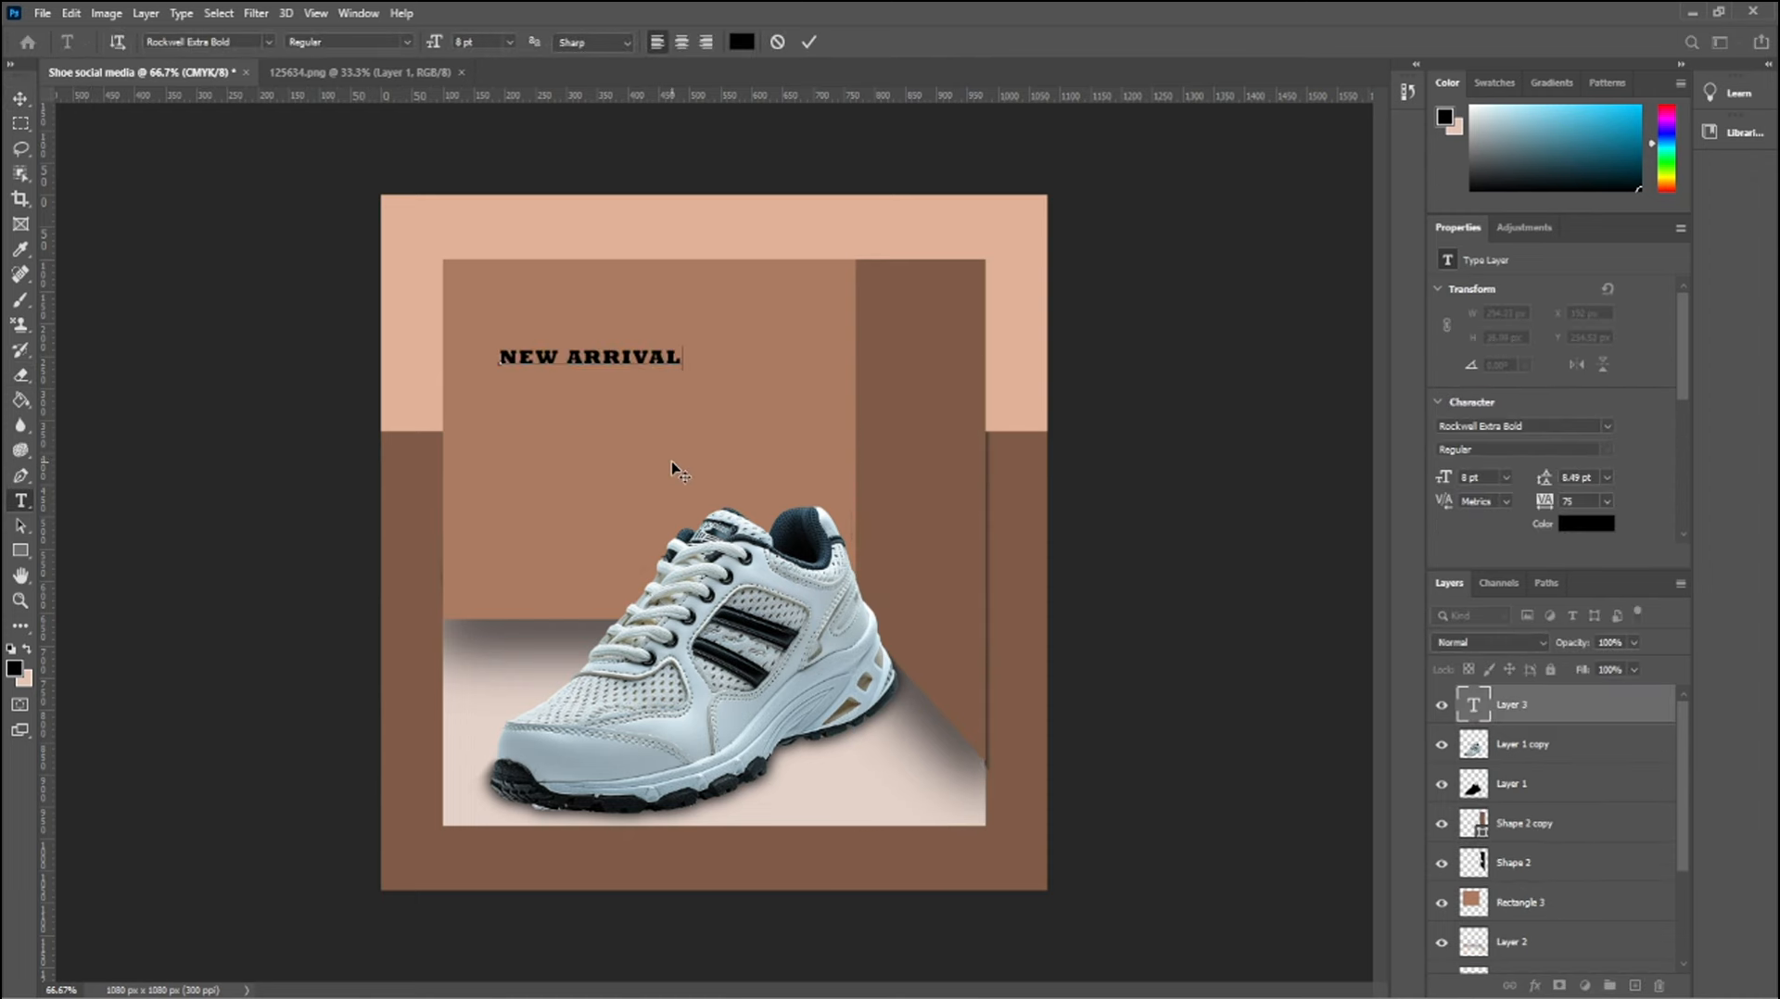
pyautogui.click(13, 95)
pyautogui.doubleClick(639, 363)
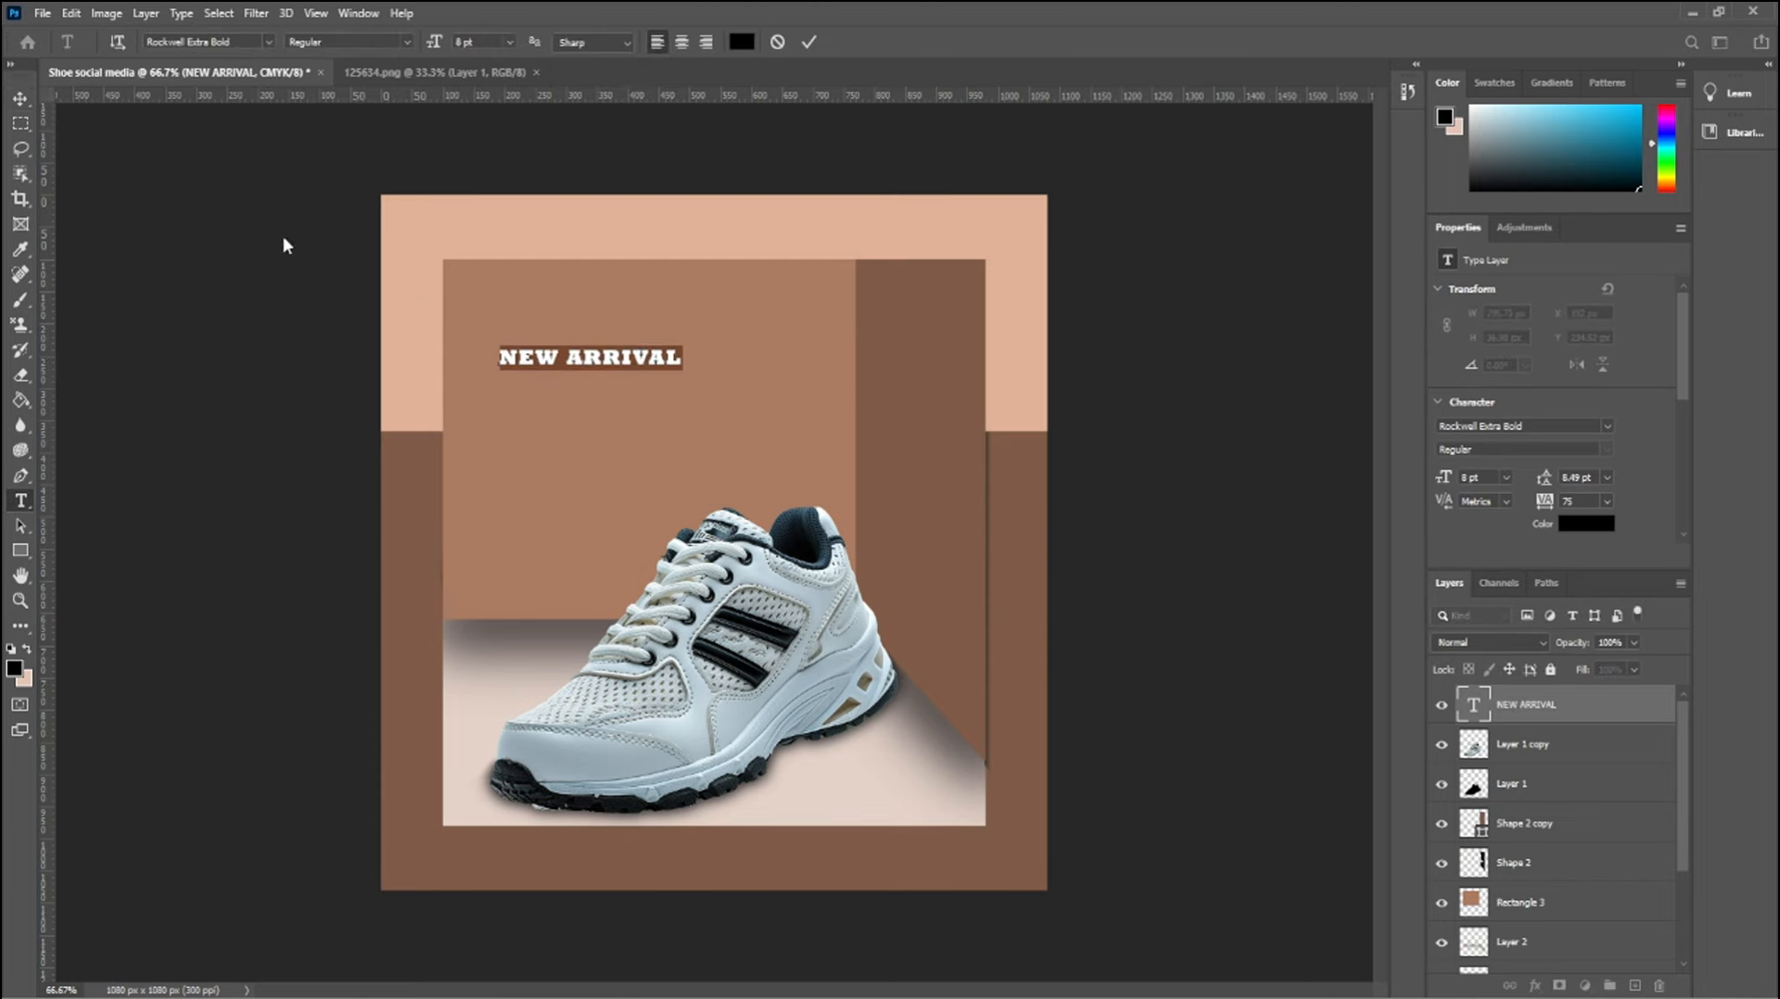
pyautogui.click(269, 41)
pyautogui.click(154, 145)
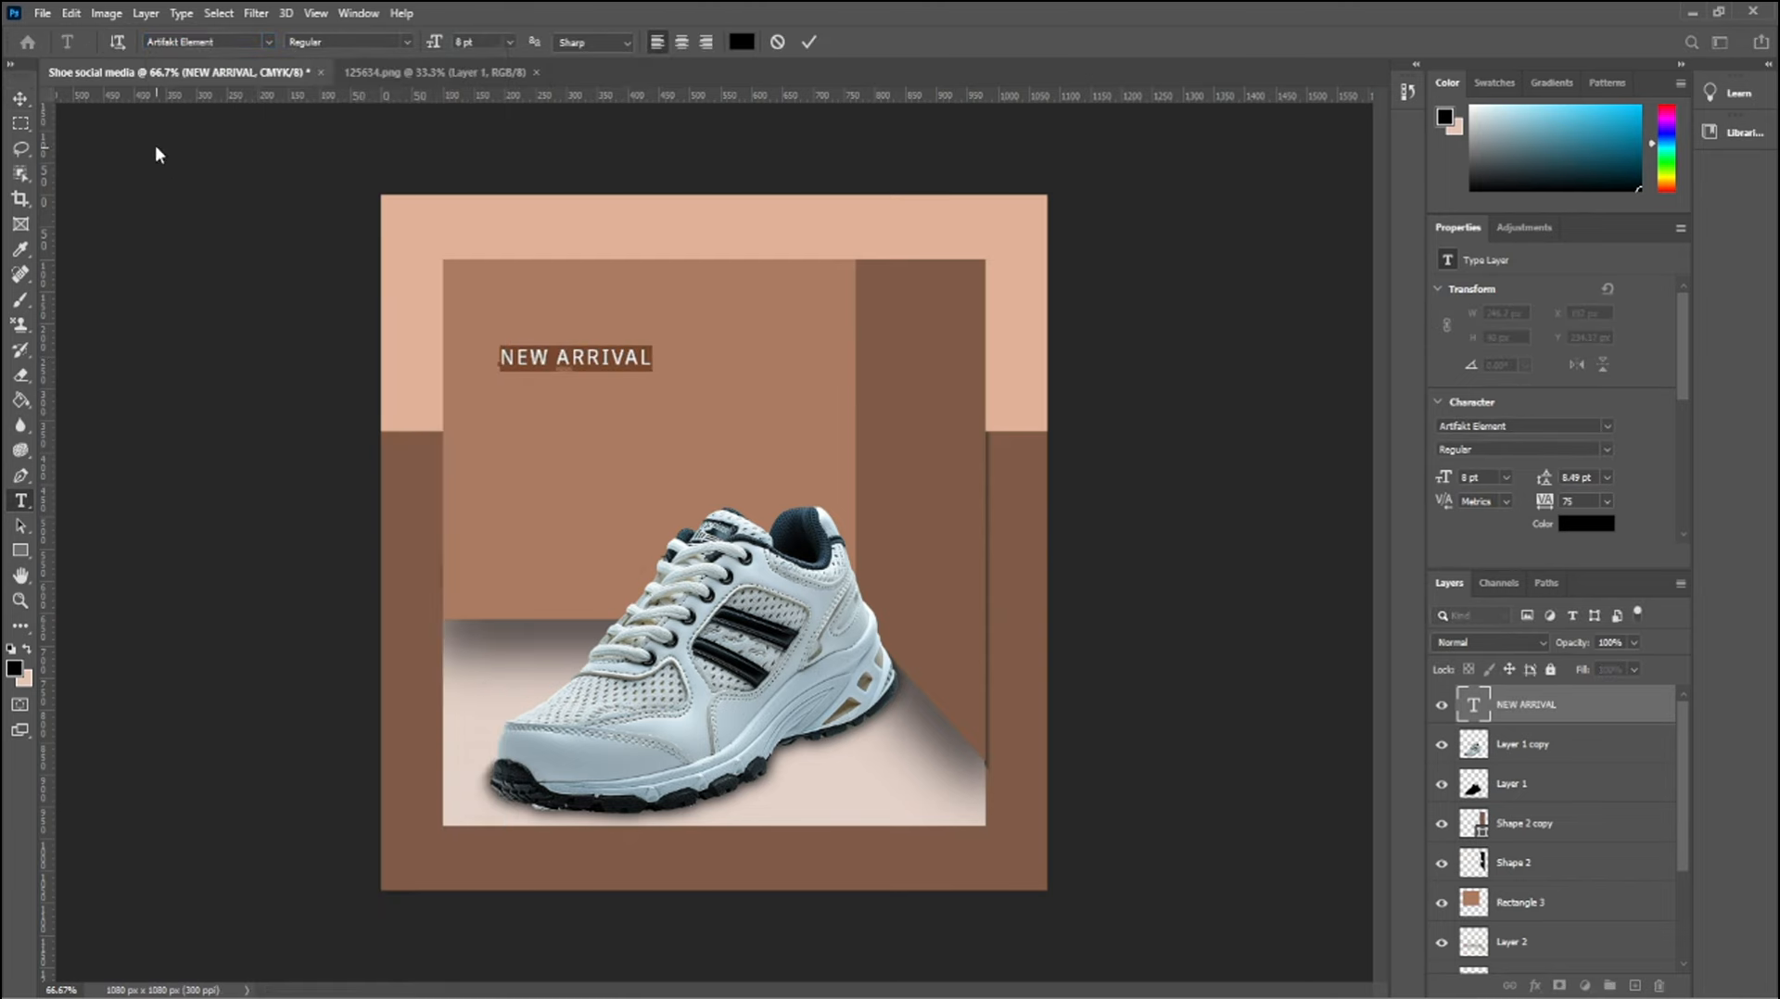
# Enlarge the NEW ARRIVAL text to about 8.92 pt and position it near the medium brown panel's upper-left corner
pyautogui.click(19, 98)
pyautogui.moveTo(579, 363); pyautogui.dragTo(640, 345)
pyautogui.hotkey('ctrl', 't')
pyautogui.press('Return')
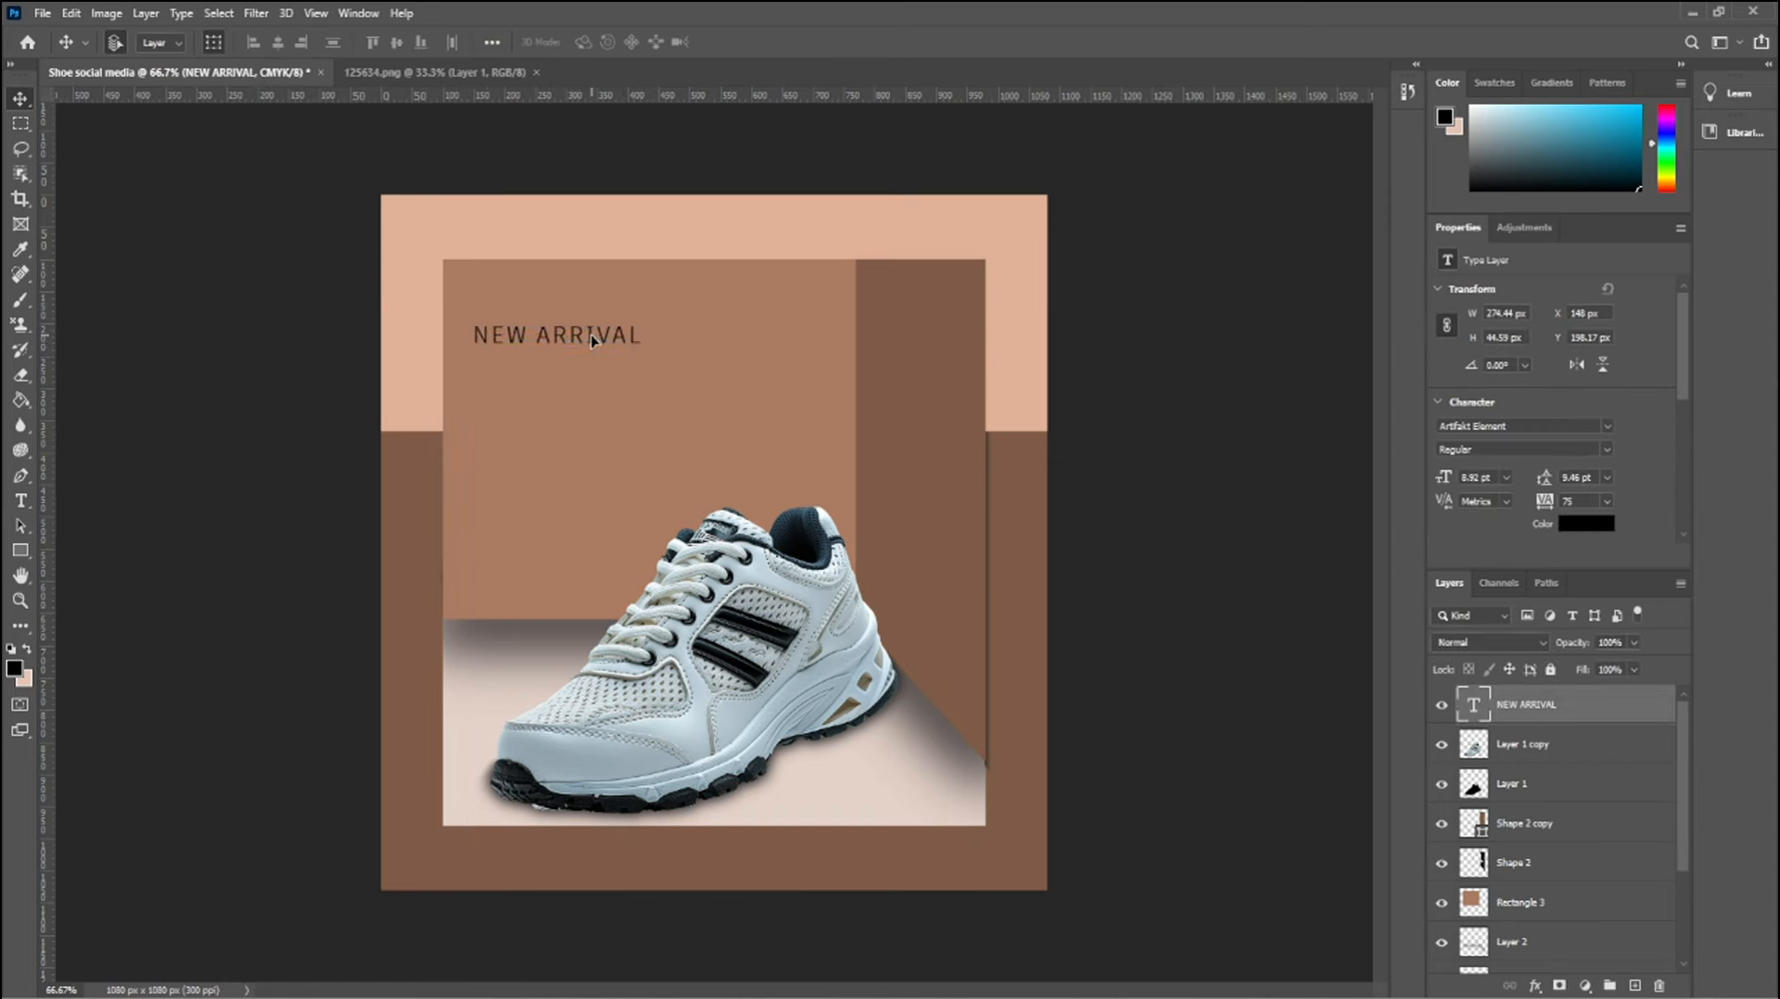
# Set the NEW ARRIVAL text color to white (ffffff) and deselect the layer
pyautogui.doubleClick(595, 341)
pyautogui.click(1594, 523)
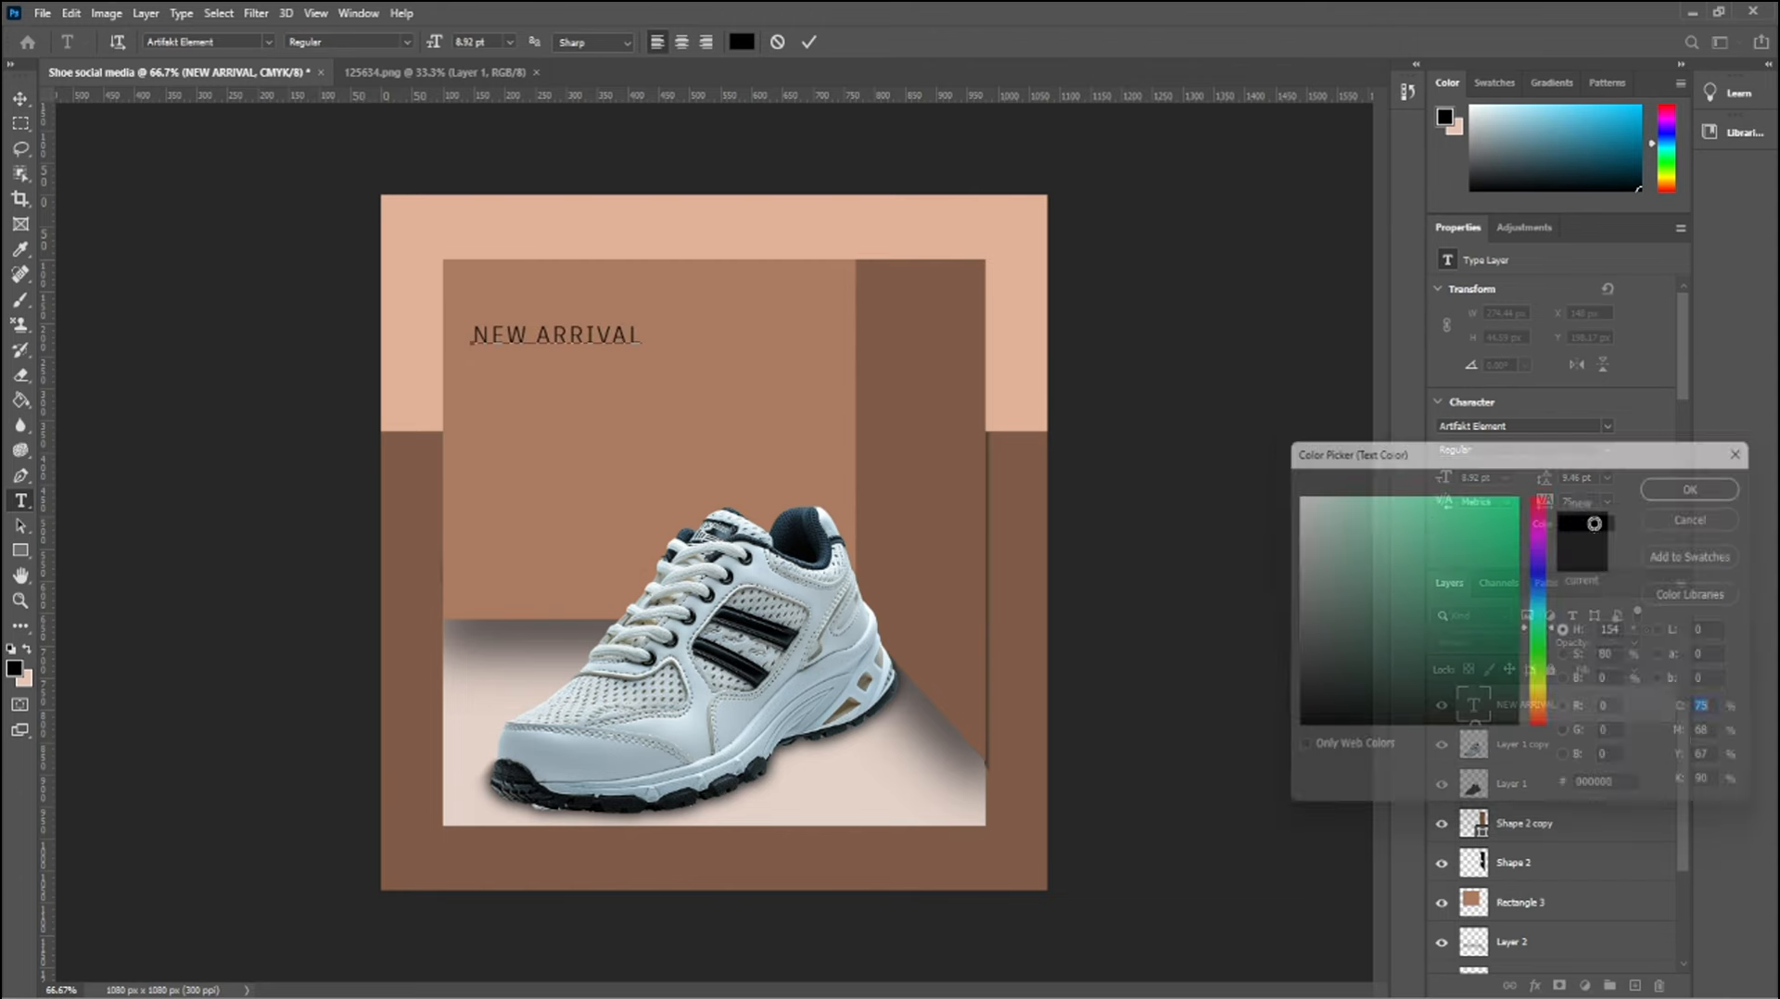
pyautogui.click(1716, 476)
pyautogui.click(20, 98)
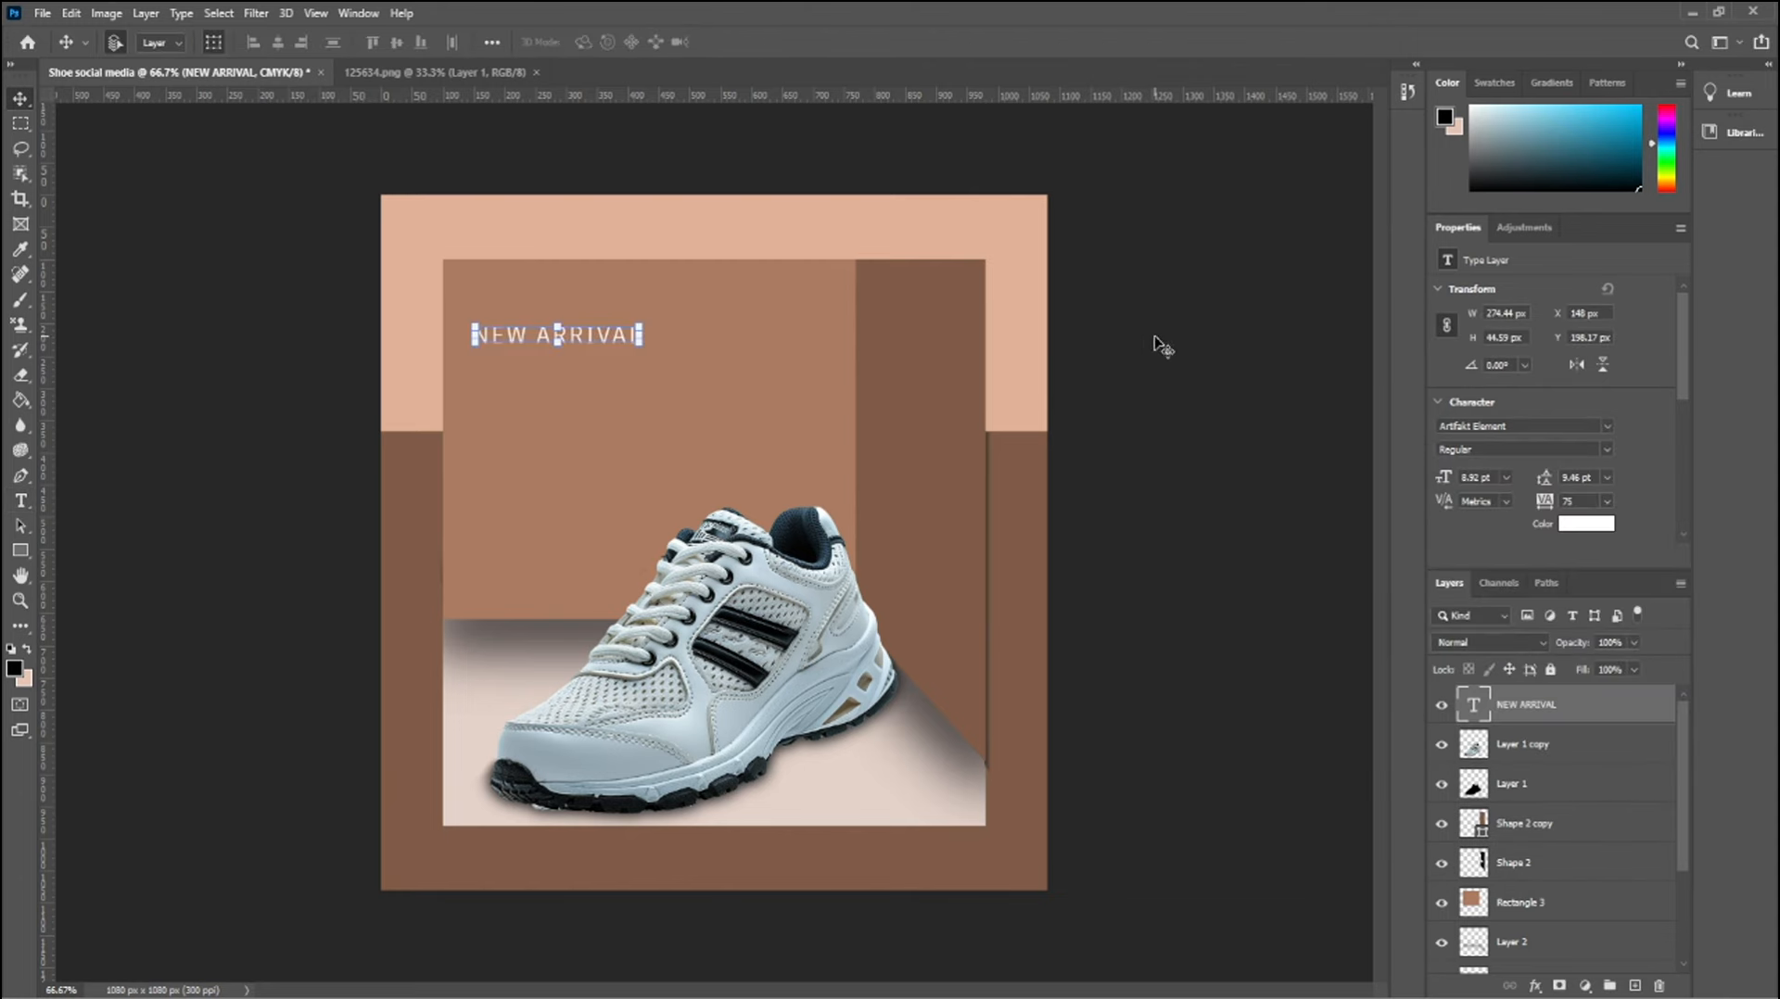
pyautogui.click(798, 141)
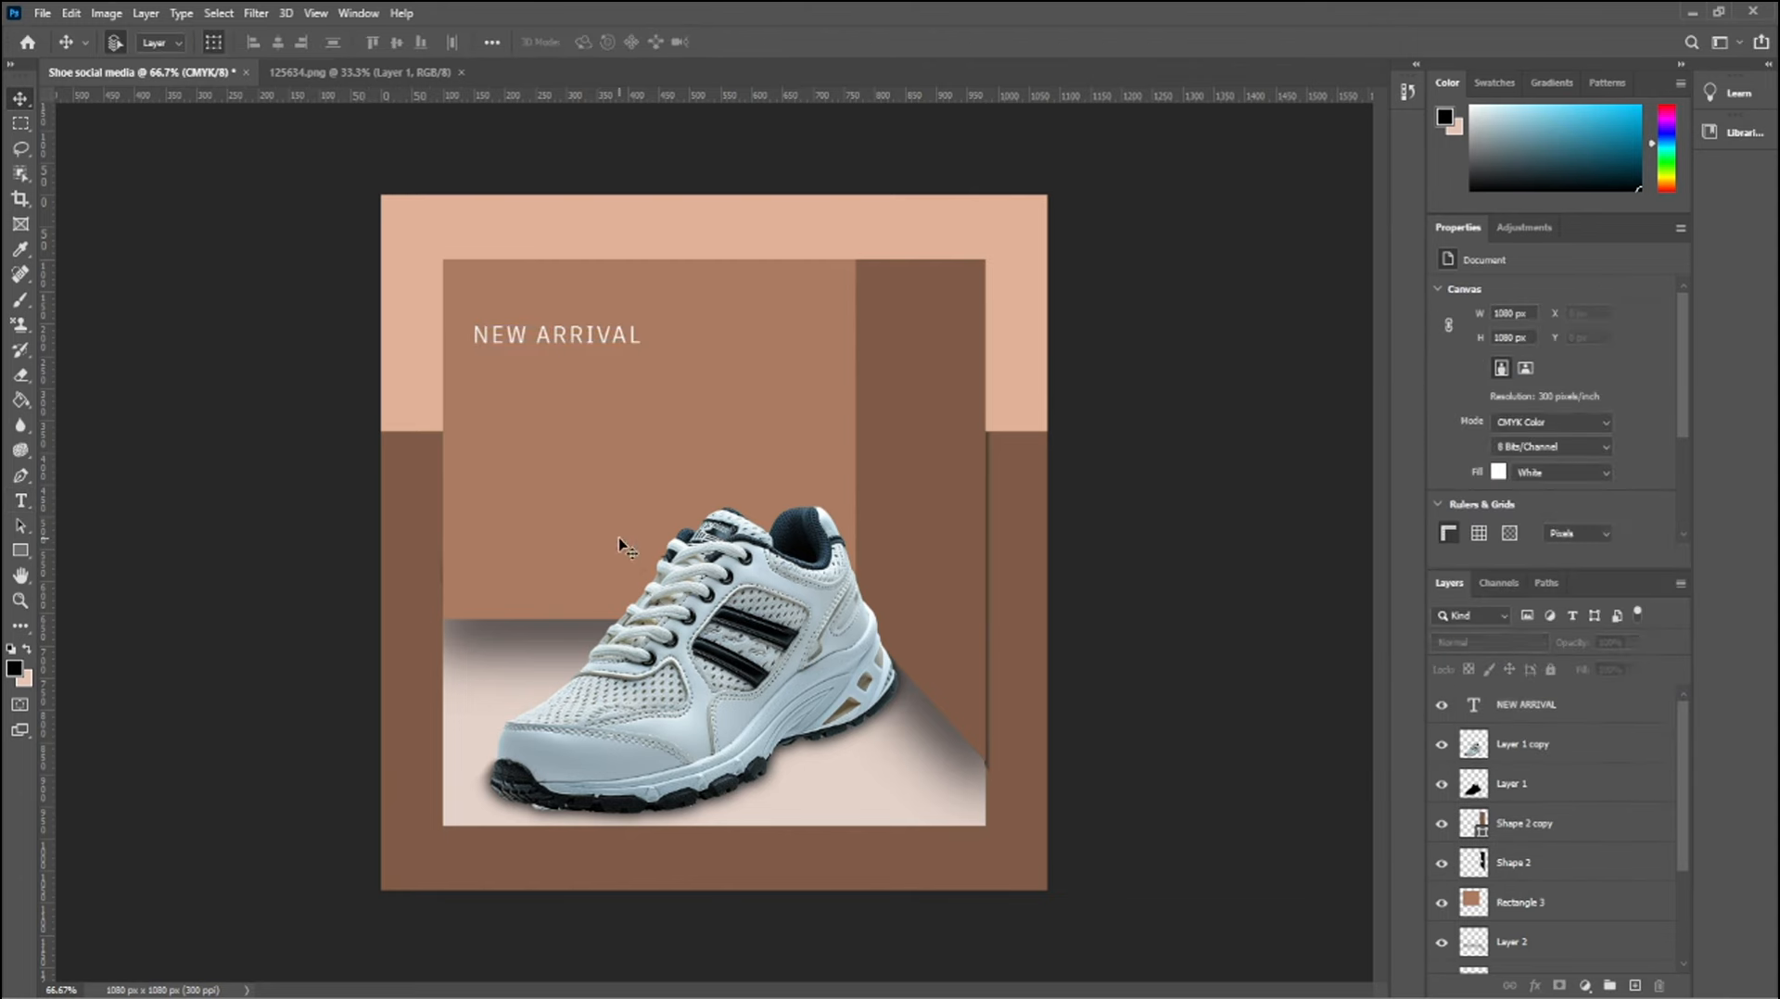
# Add the text SHOES, enlarge it to about 19.1 pt and place it directly below NEW ARRIVAL
pyautogui.press('t')
pyautogui.click(526, 434)
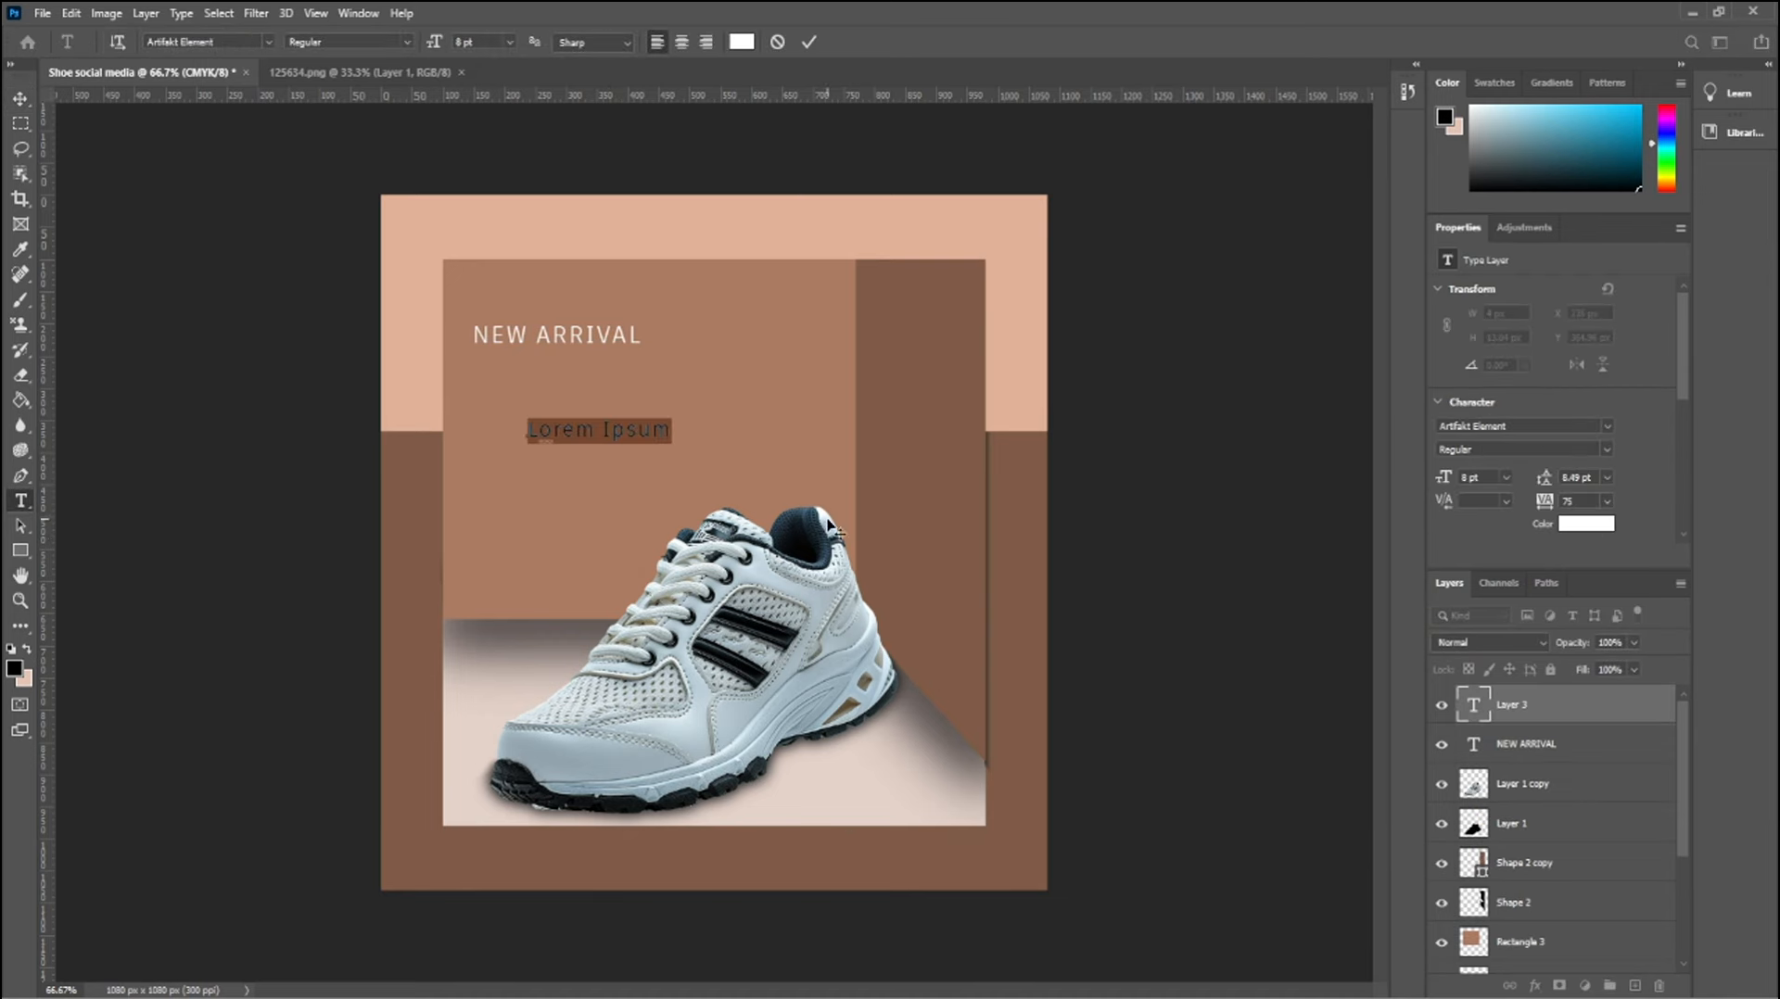
pyautogui.write('SHOE')
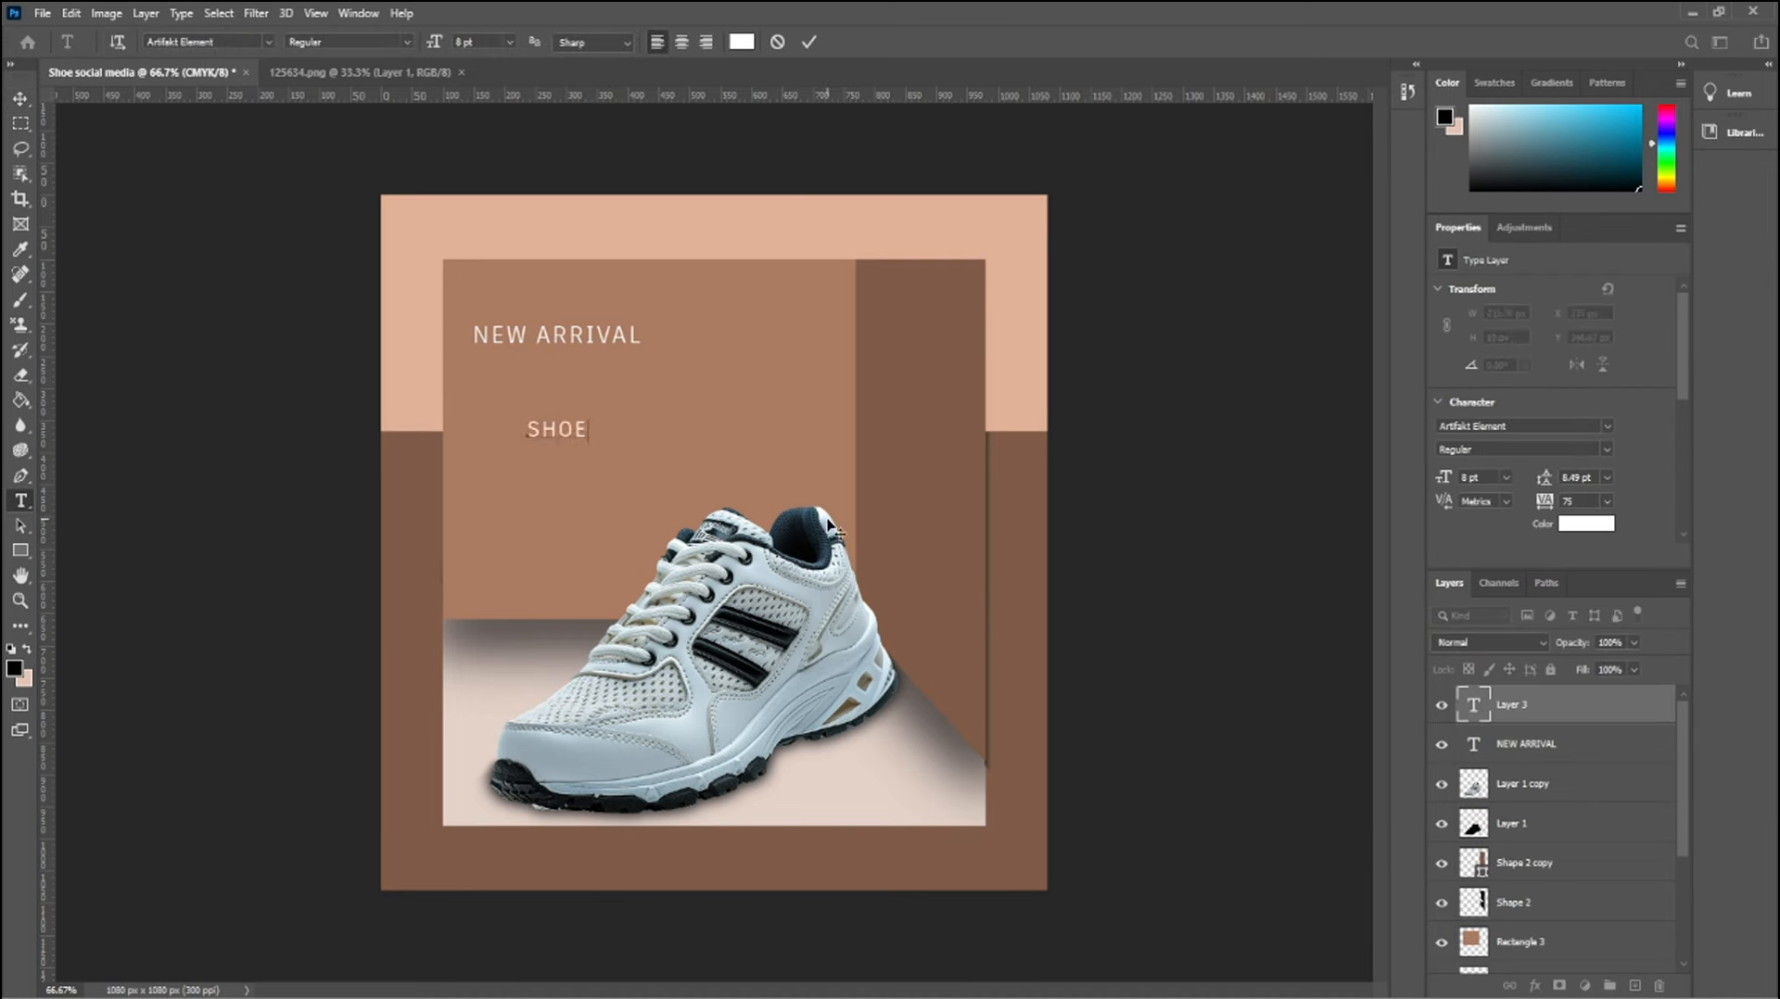
pyautogui.write('S')
pyautogui.click(20, 97)
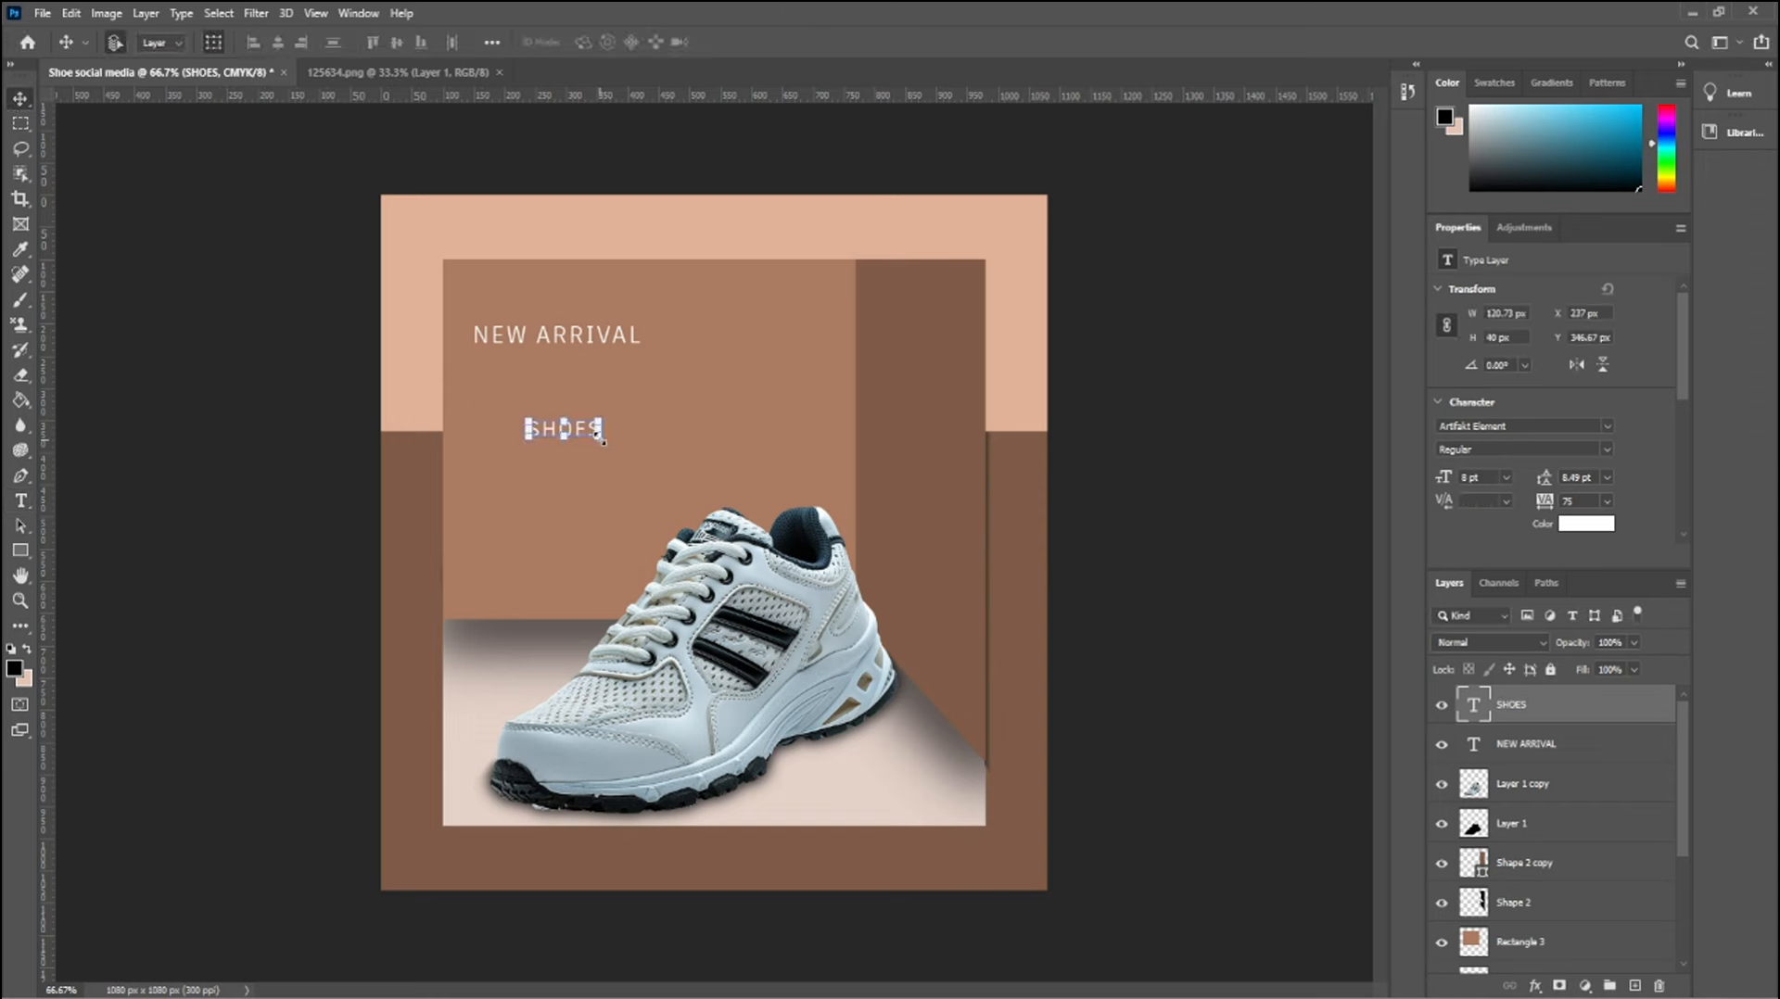
pyautogui.moveTo(603, 442); pyautogui.dragTo(644, 411)
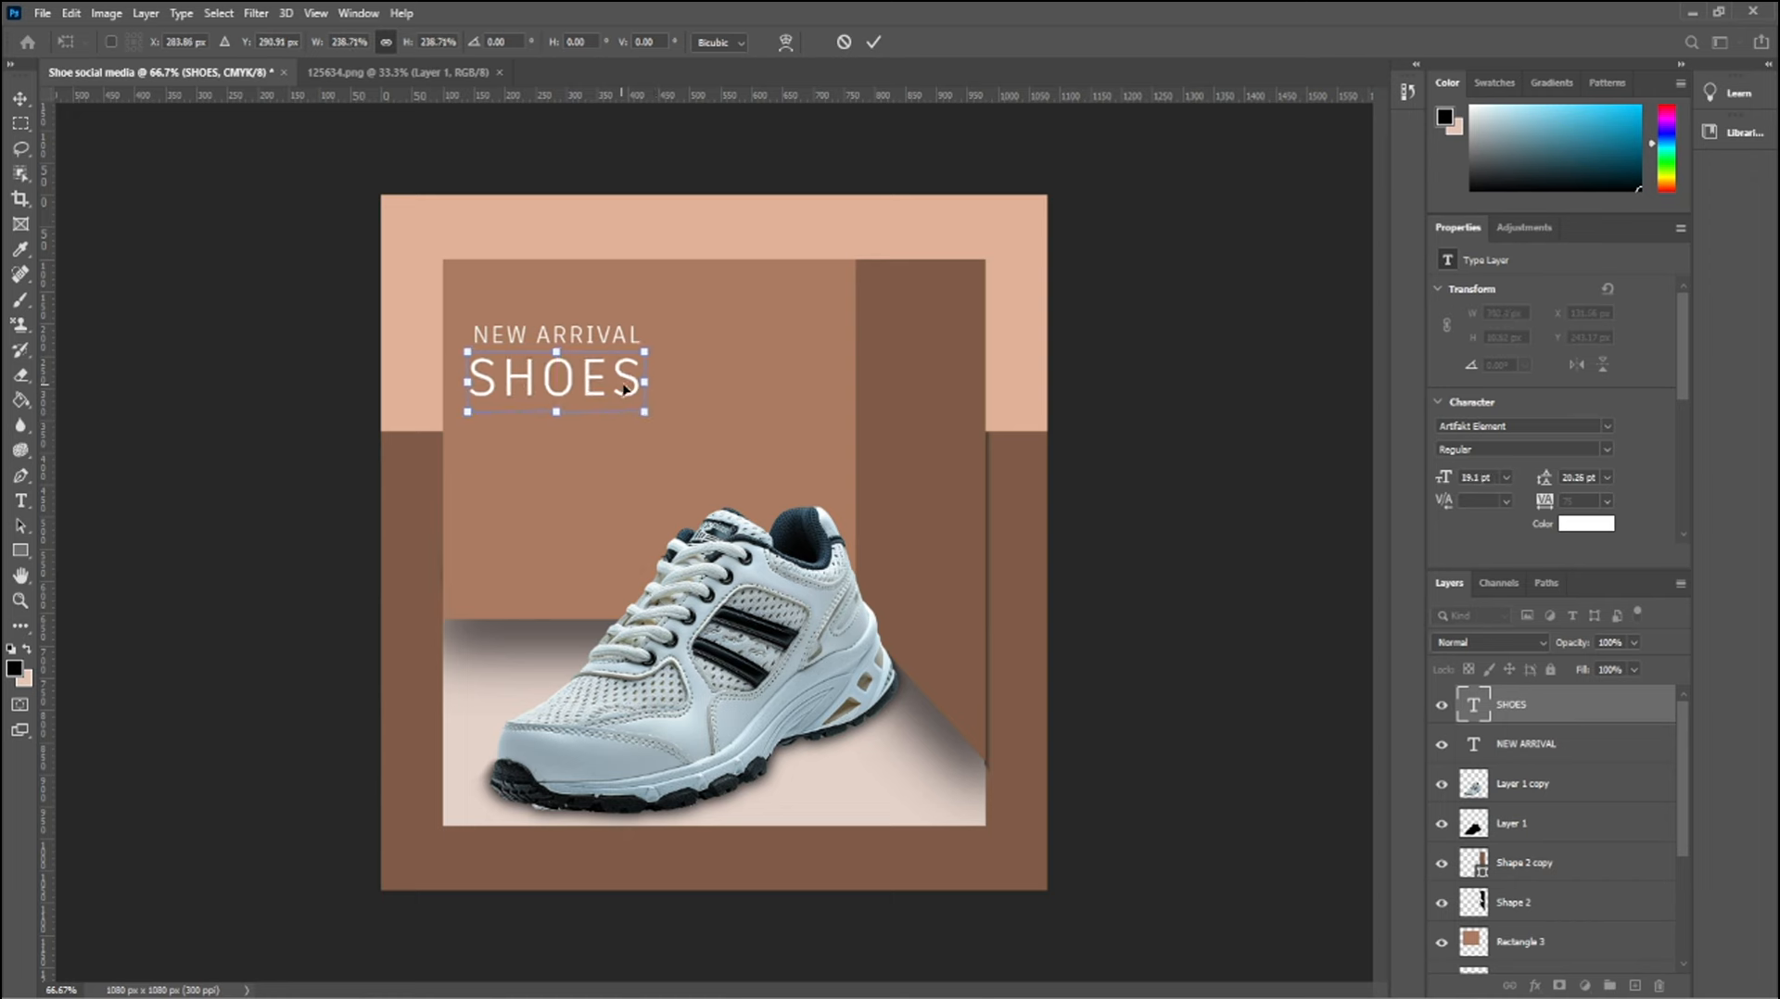
pyautogui.press('Return')
# Set the SHOES text font to Minion Variable Concept
pyautogui.doubleClick(629, 383)
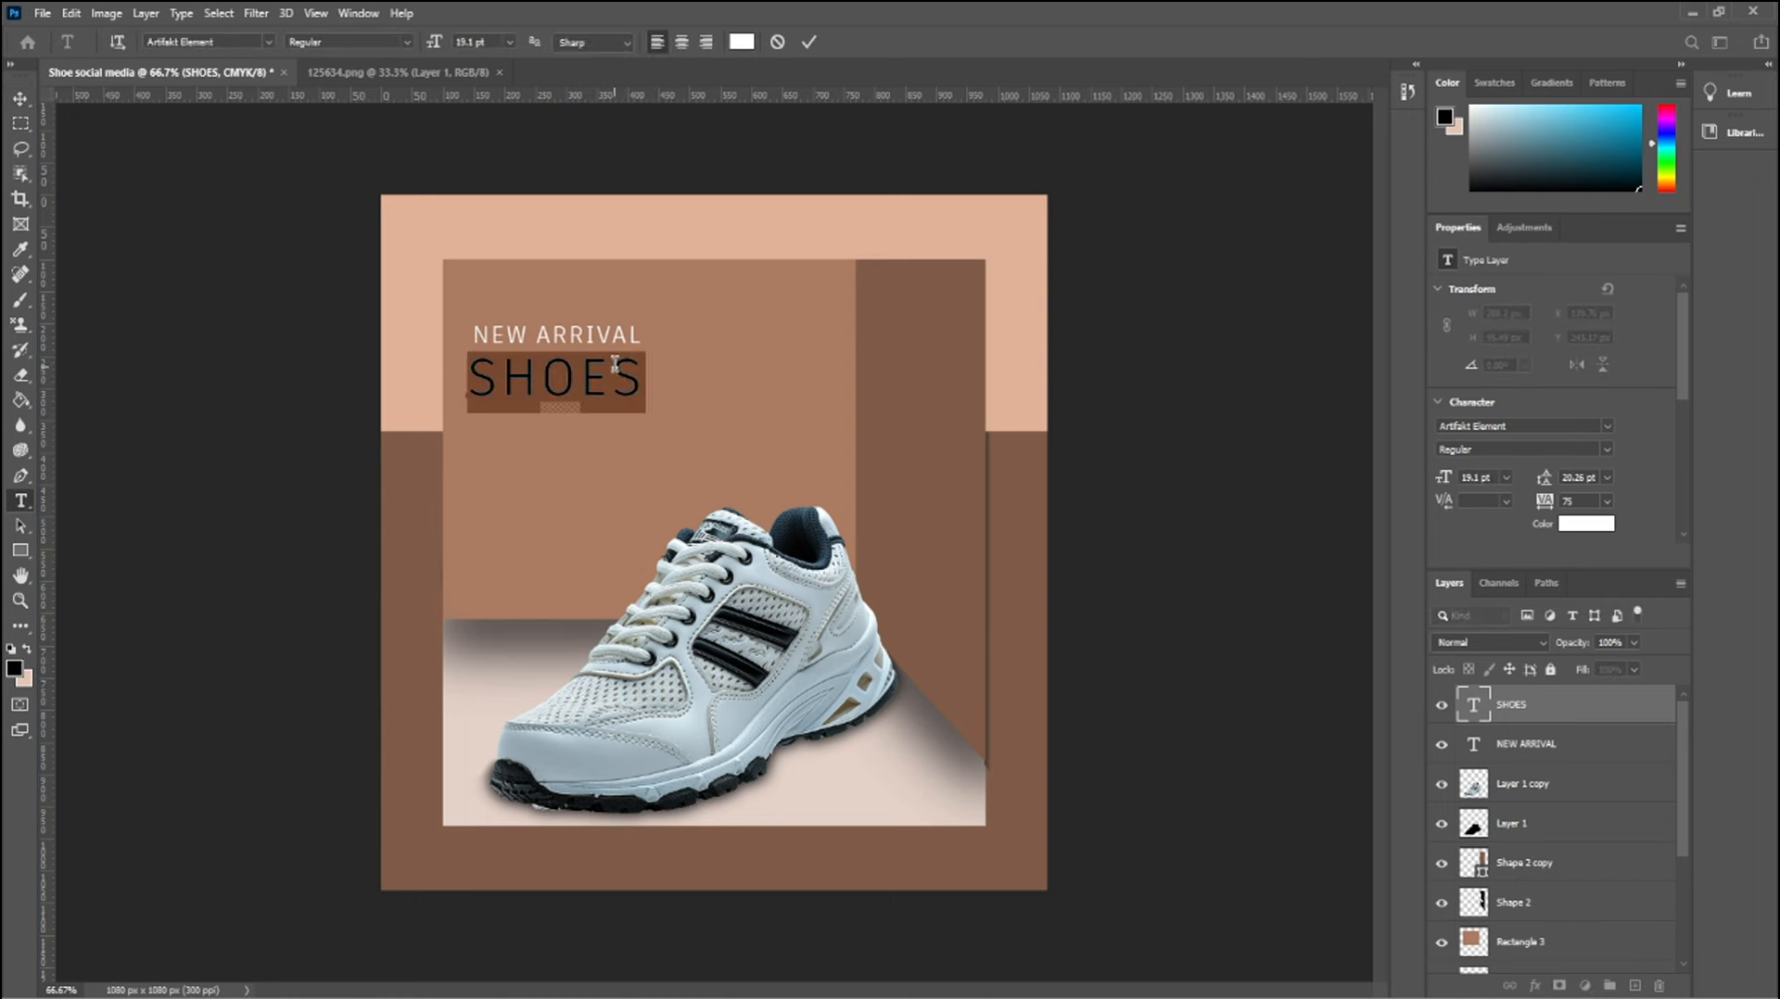
pyautogui.click(267, 43)
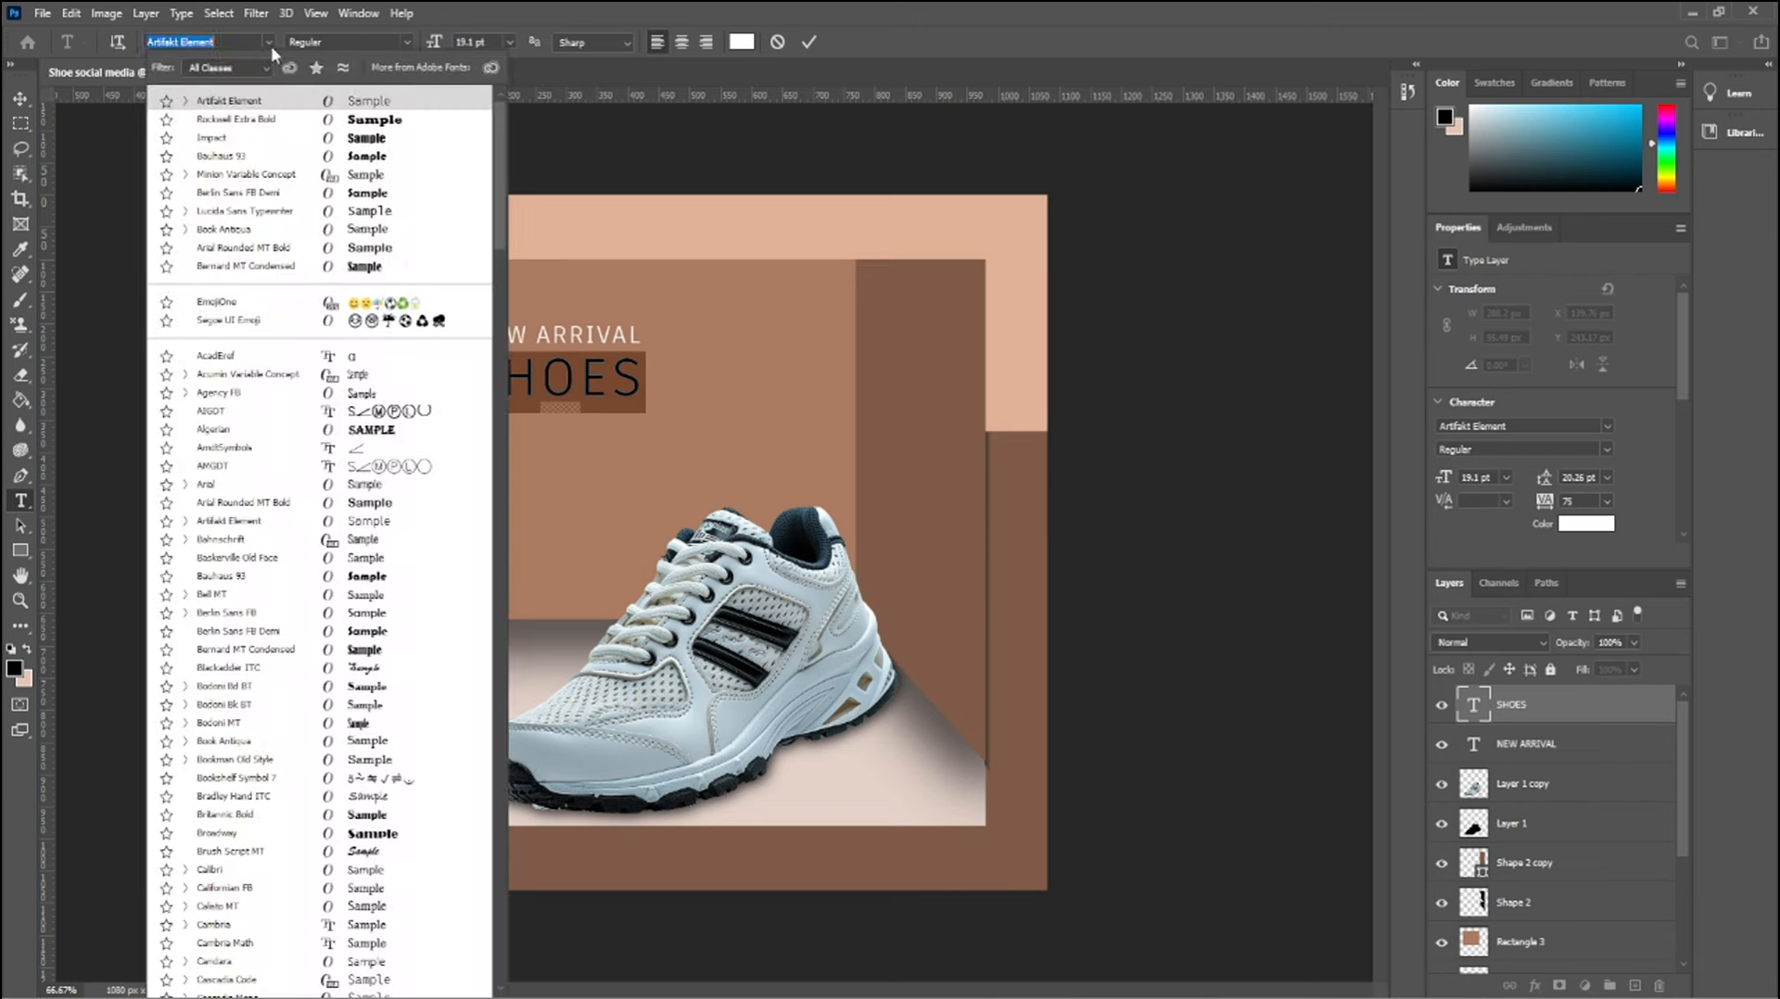
pyautogui.click(380, 175)
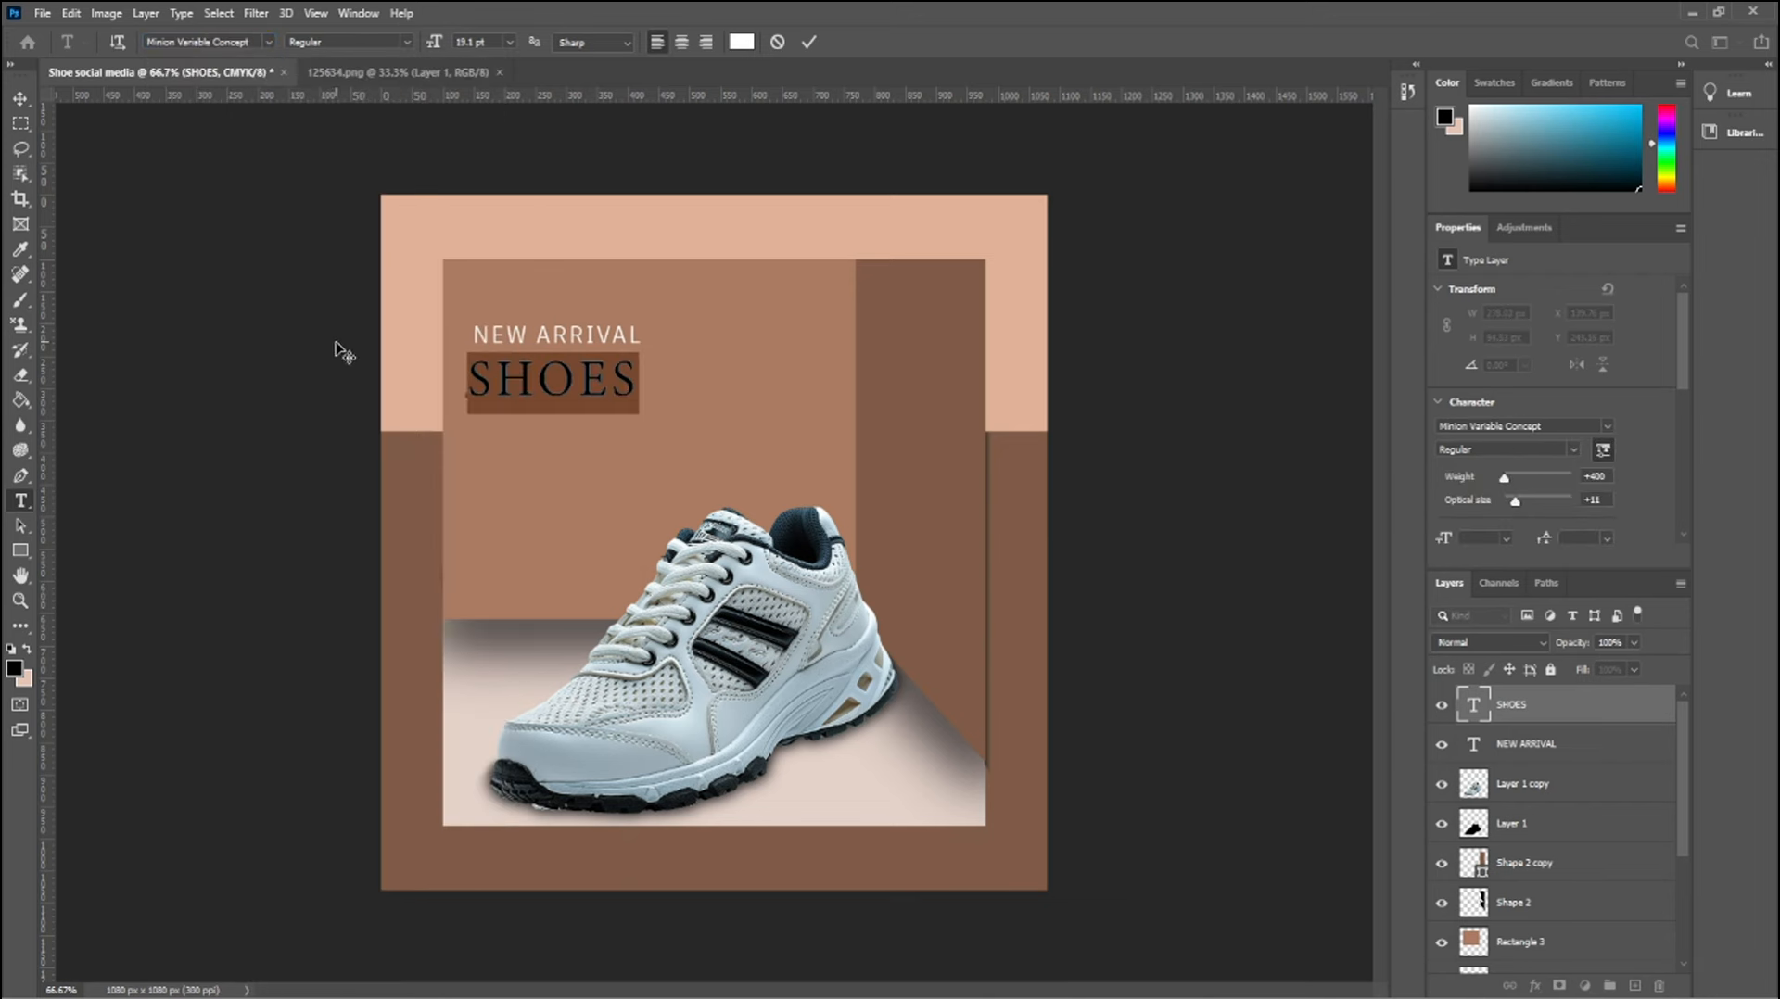
pyautogui.hotkey('ctrl', 'Return')
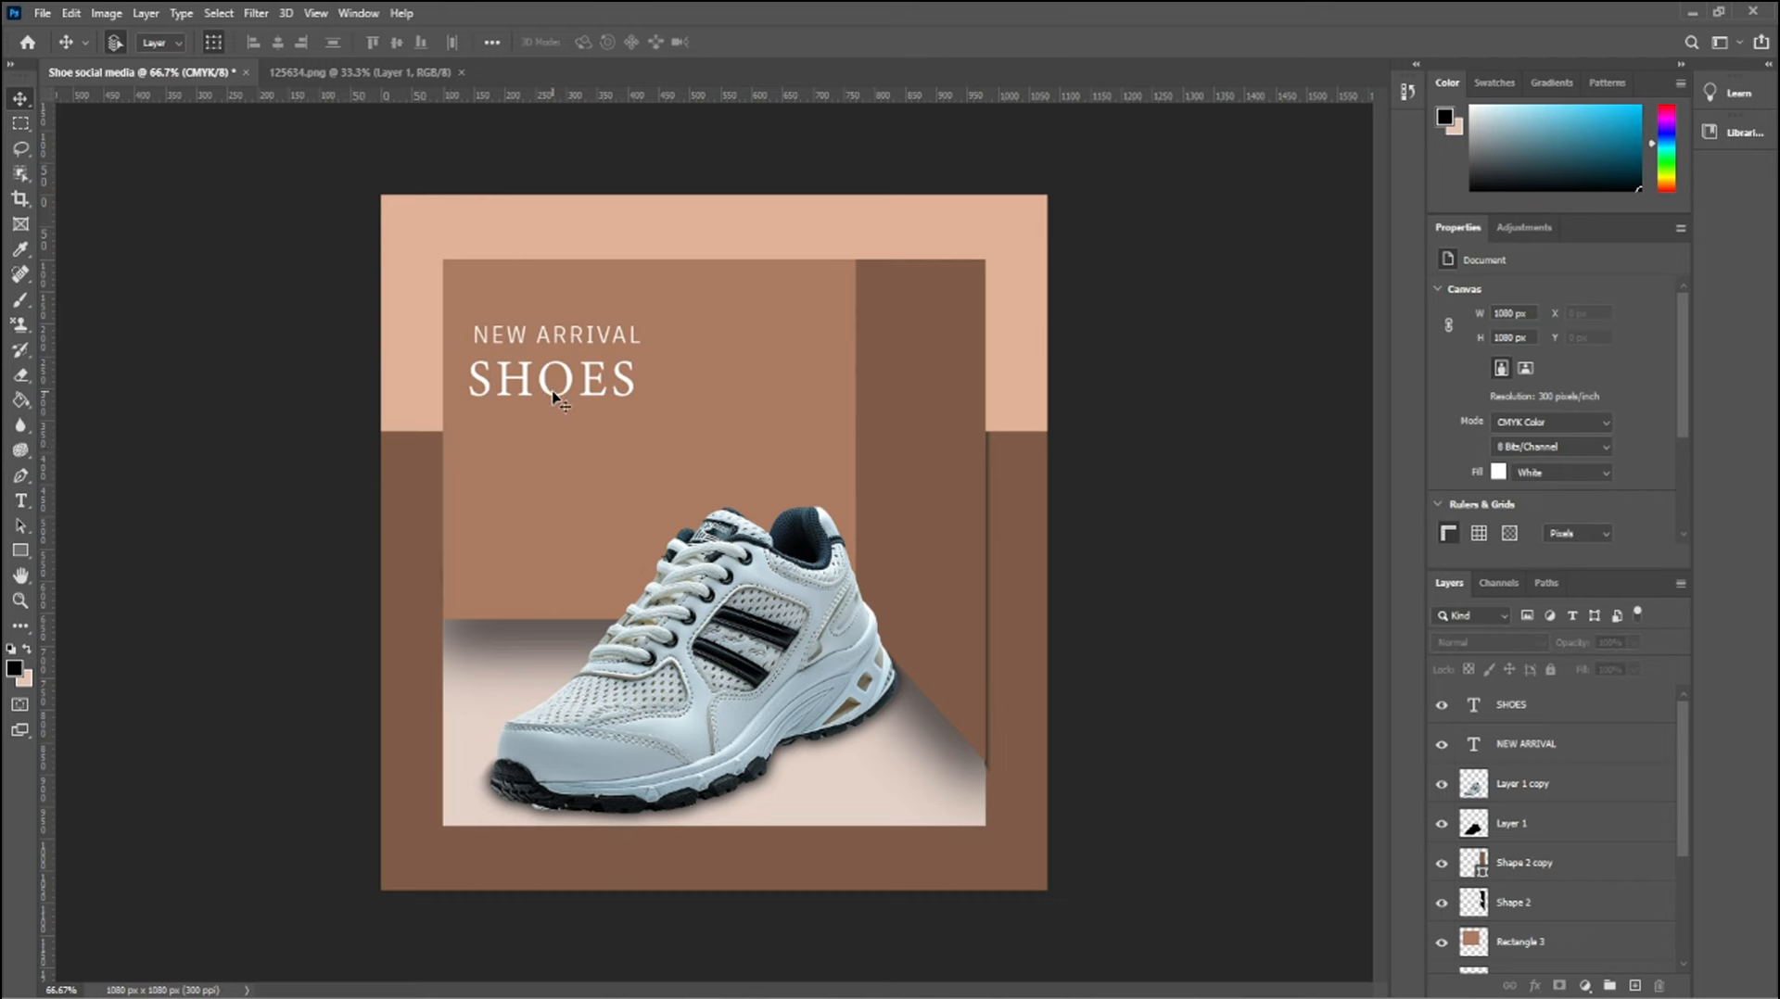
pyautogui.press('v')
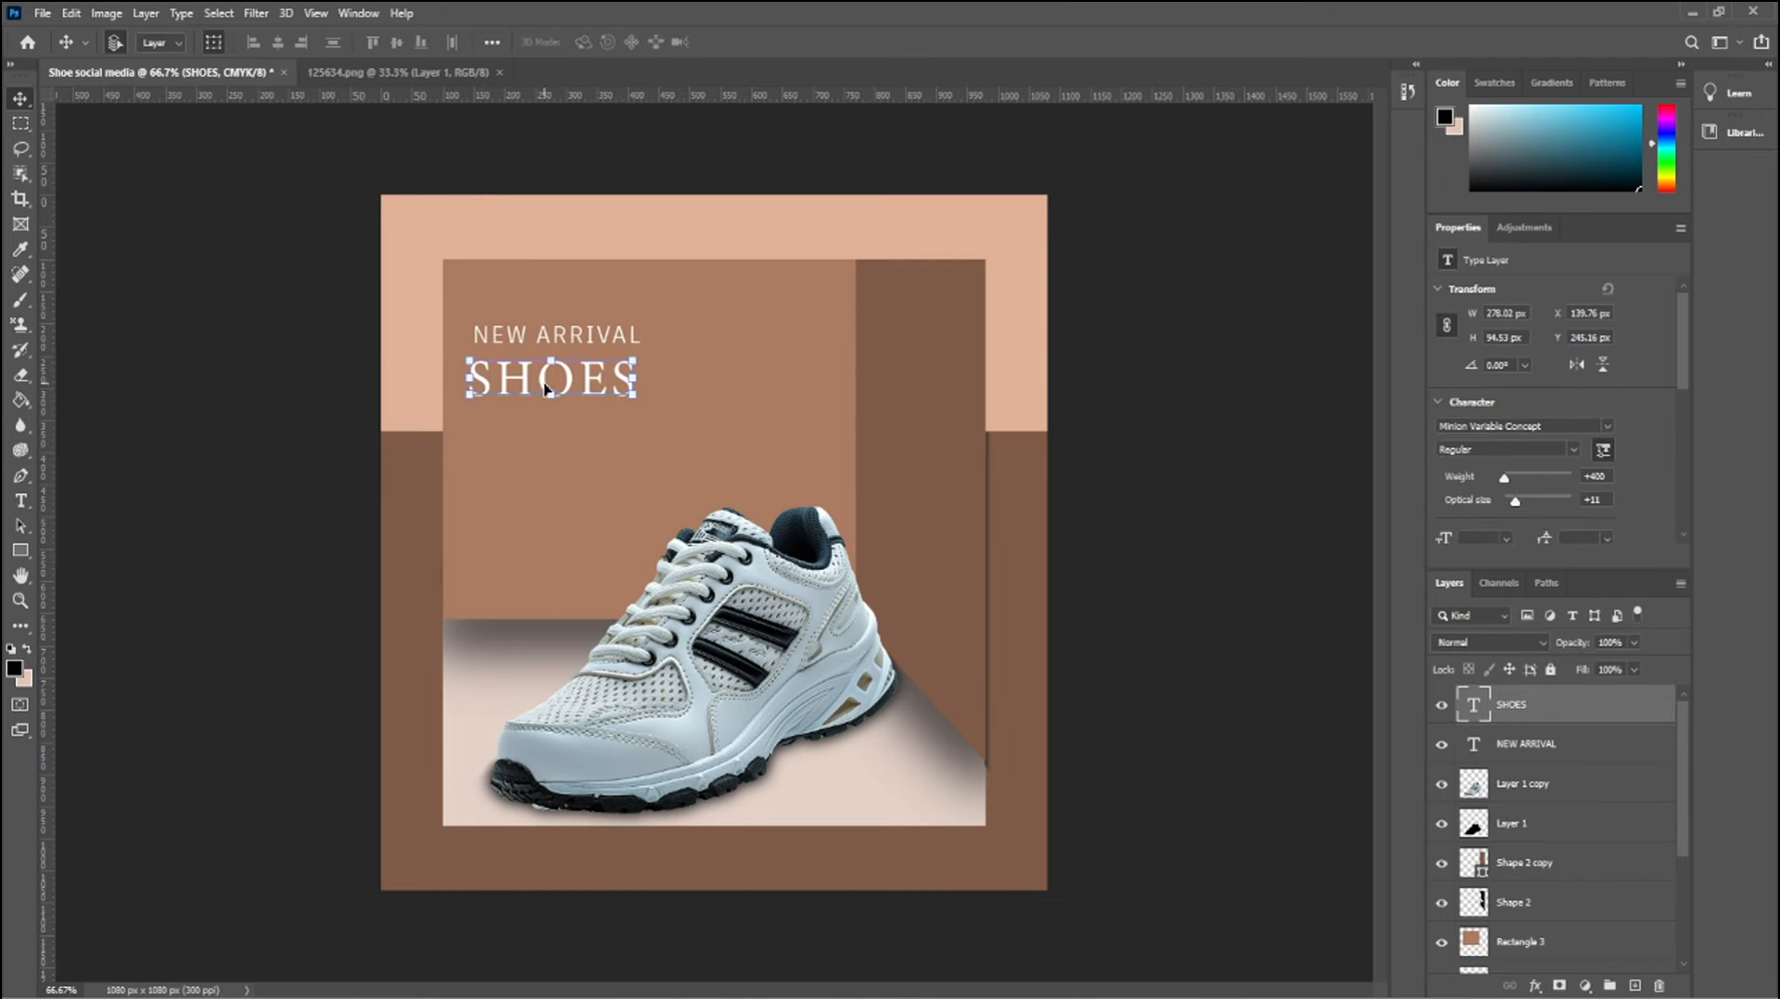
pyautogui.doubleClick(545, 387)
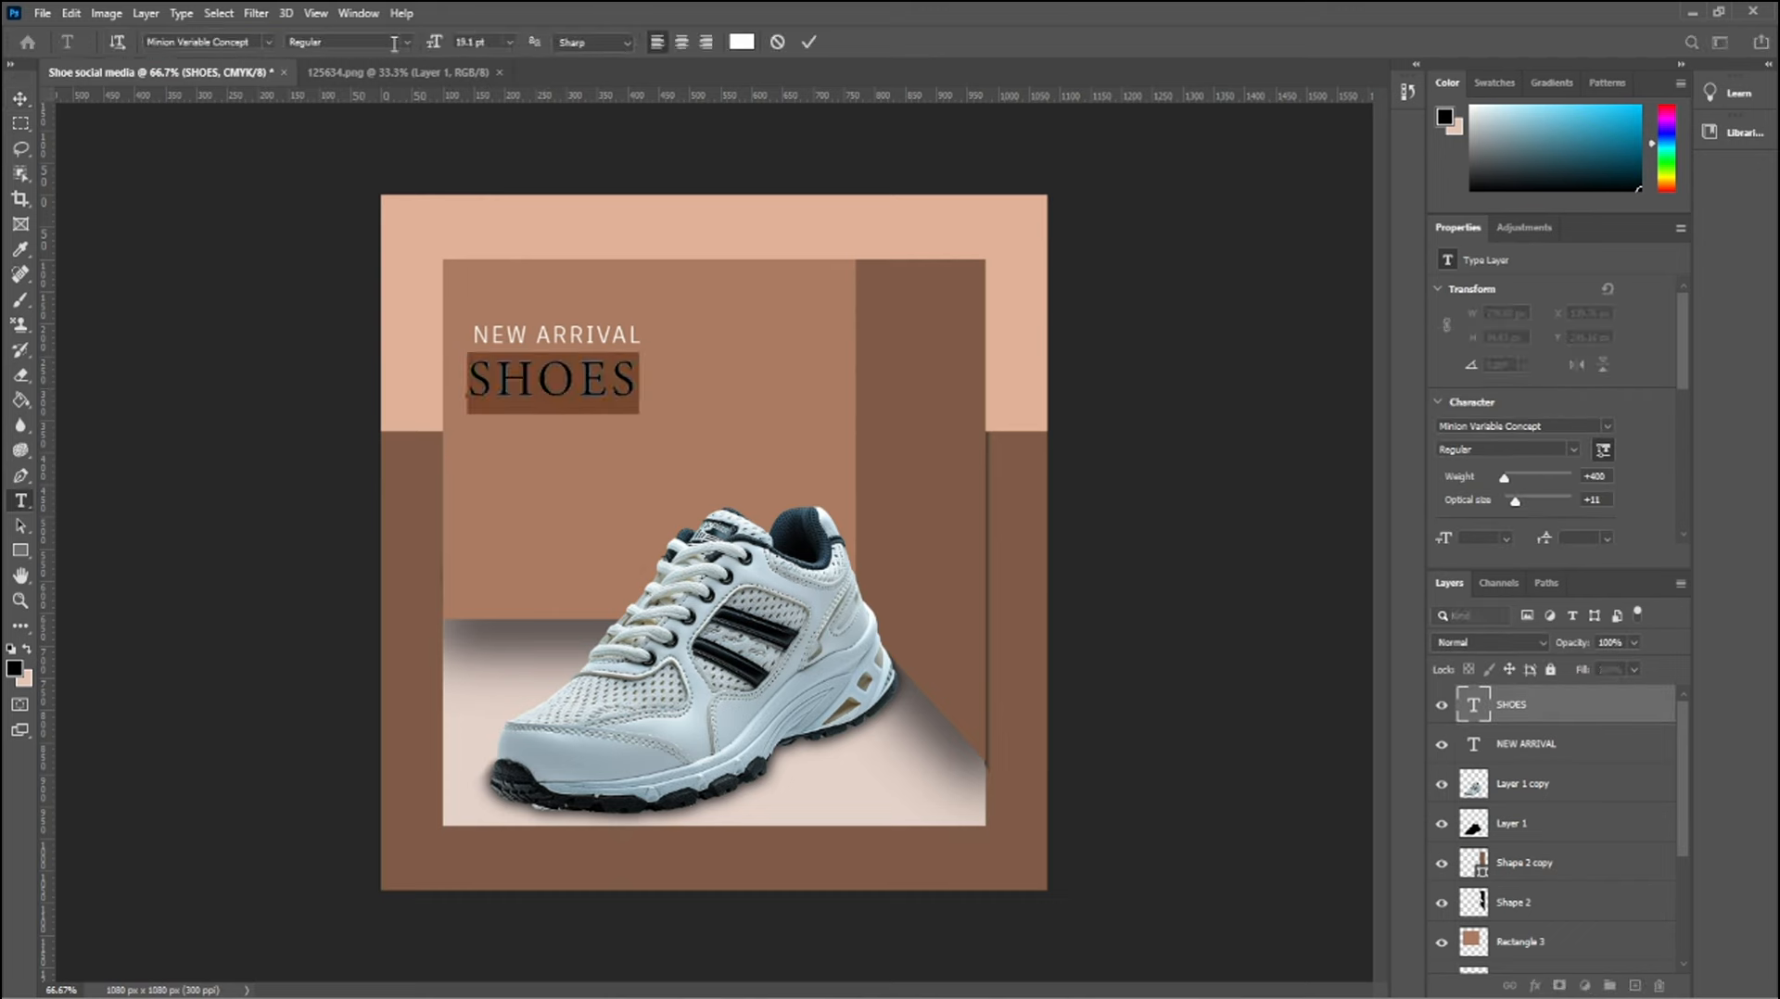
pyautogui.scroll(-5, 1606, 445)
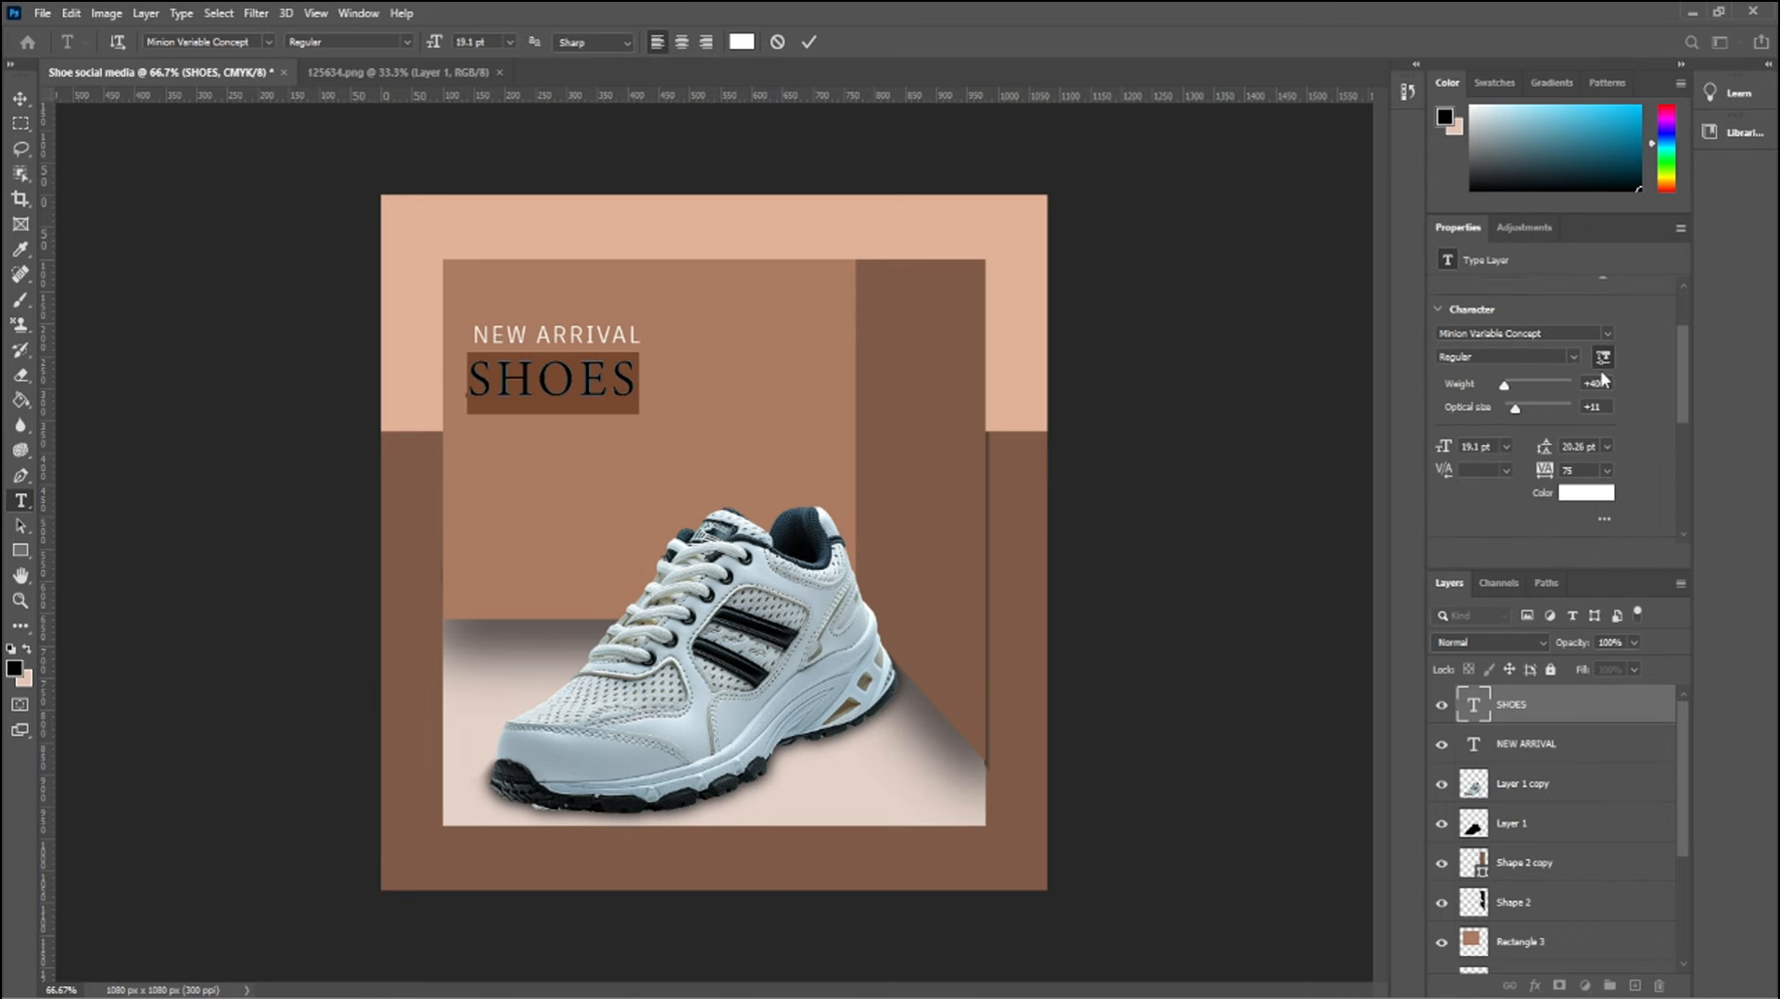
pyautogui.scroll(5, 1605, 392)
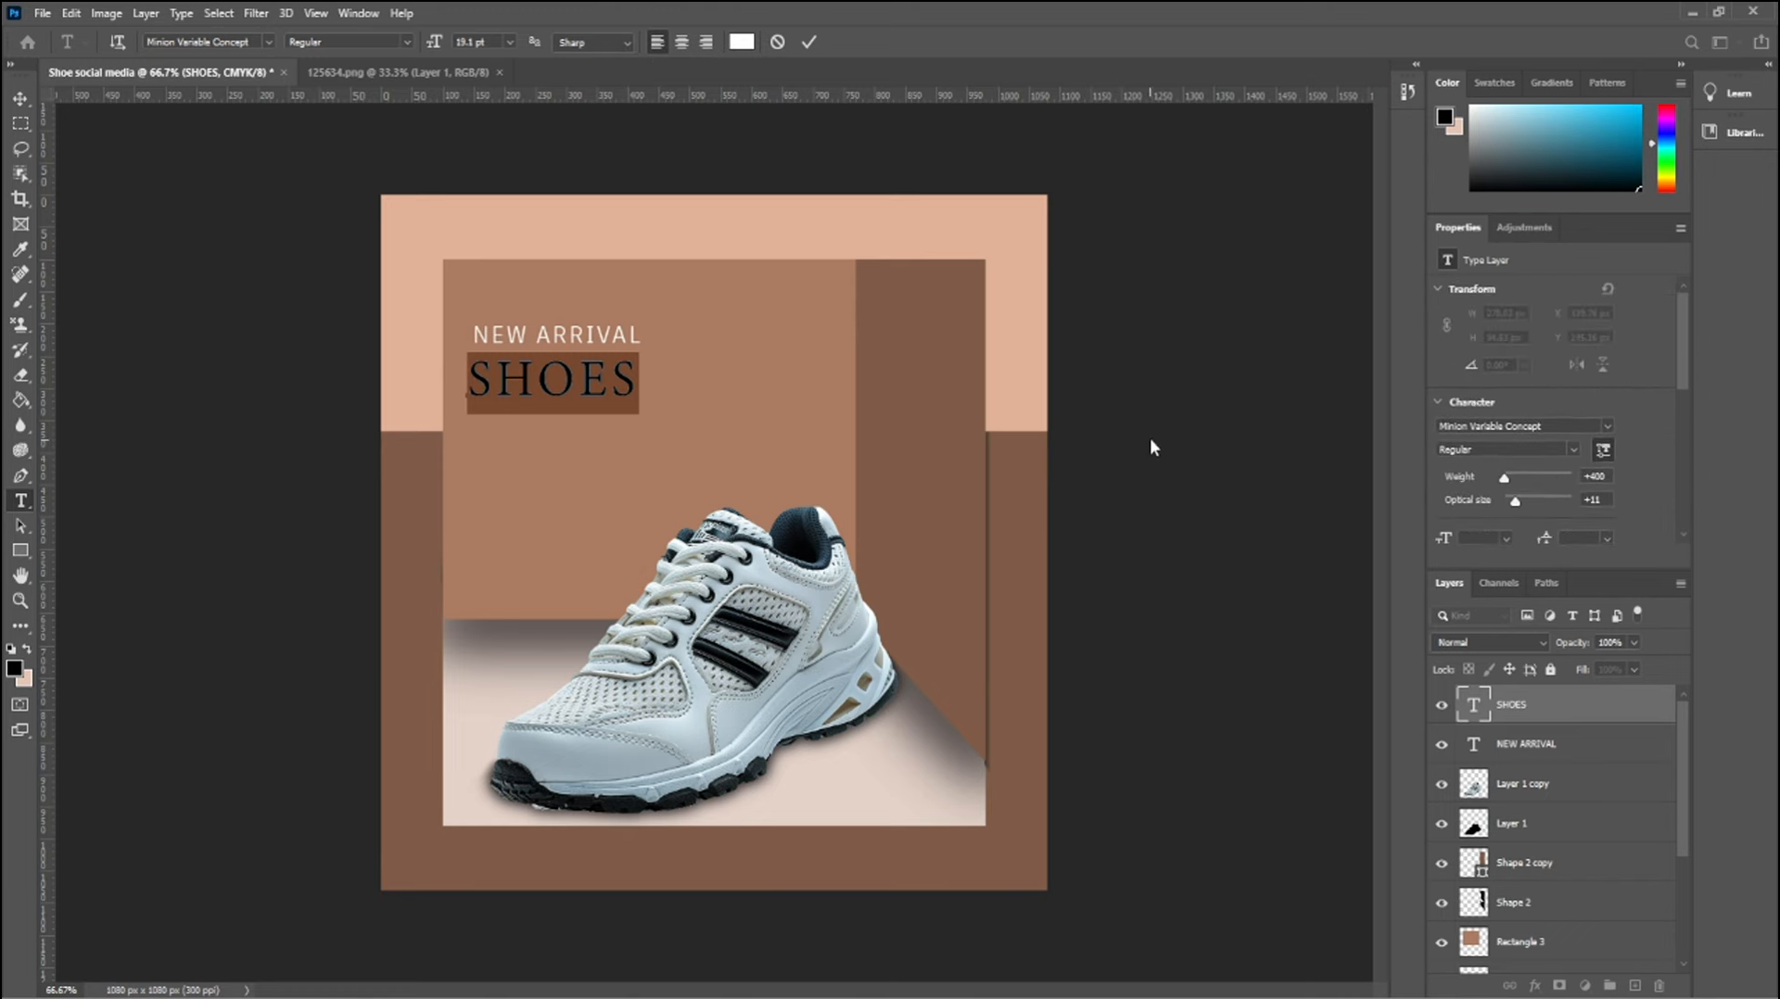
pyautogui.click(21, 98)
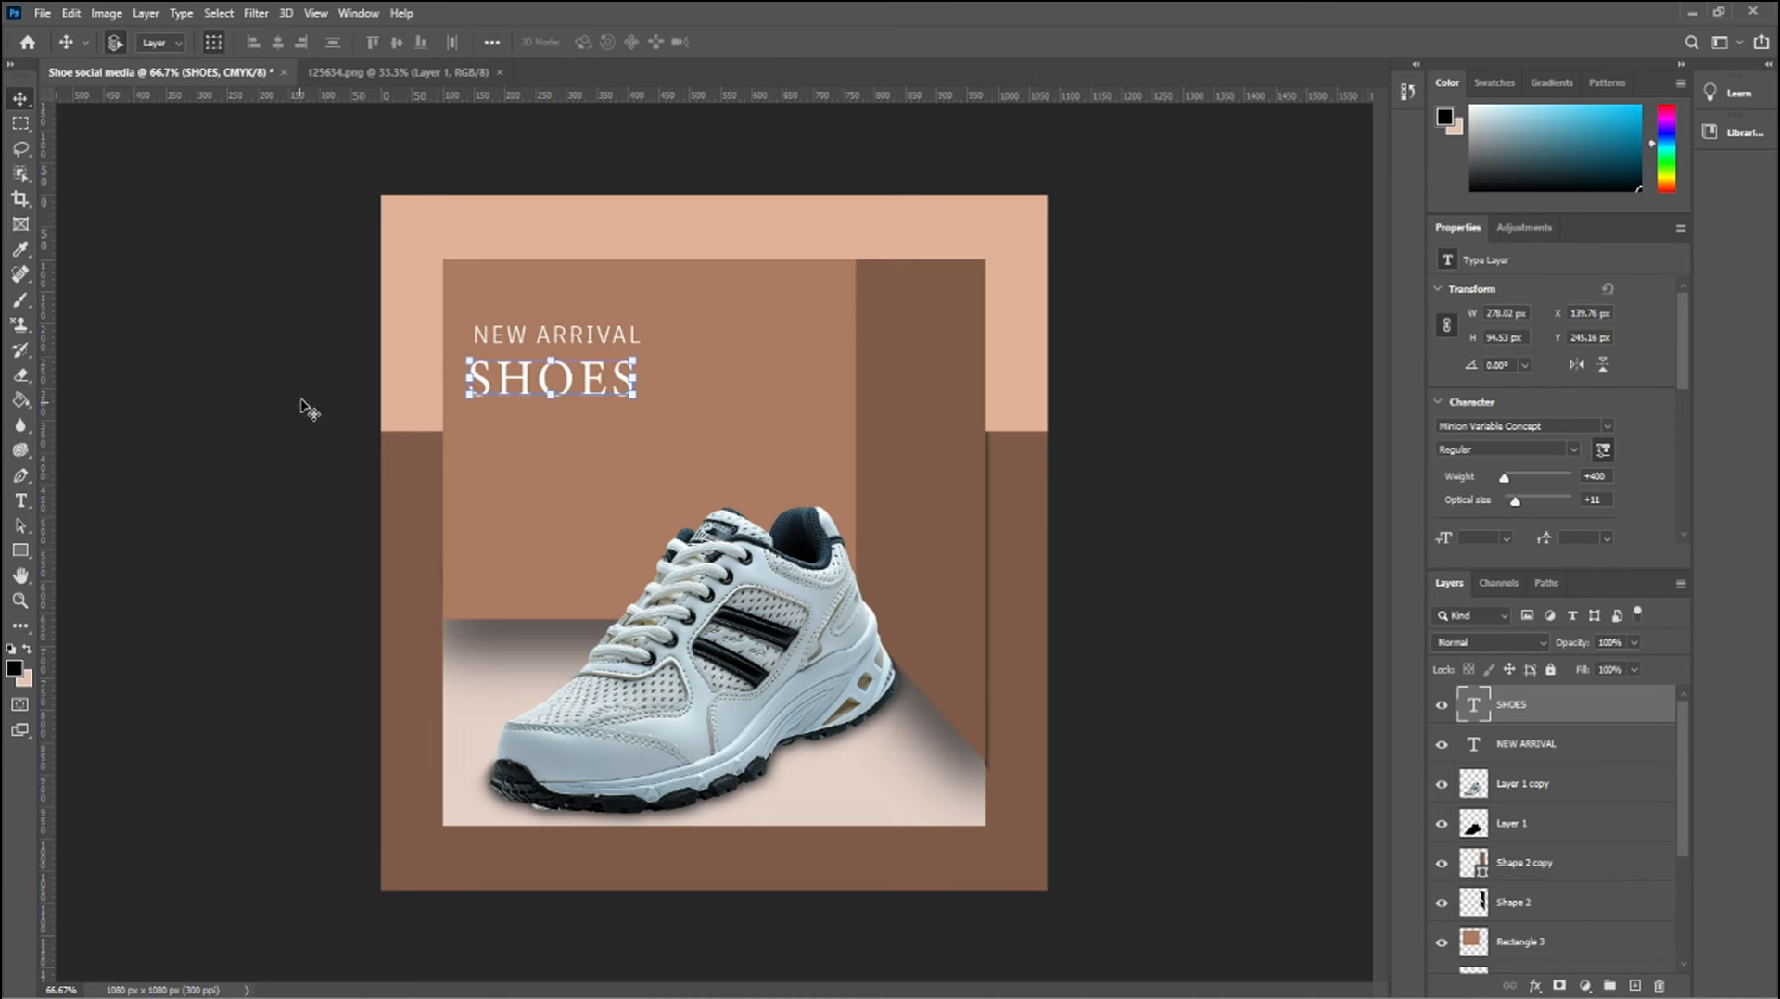
# Set the SHOES text color to dark red (890202) and deselect the layer
pyautogui.doubleClick(544, 386)
pyautogui.scroll(-4, 1540, 504)
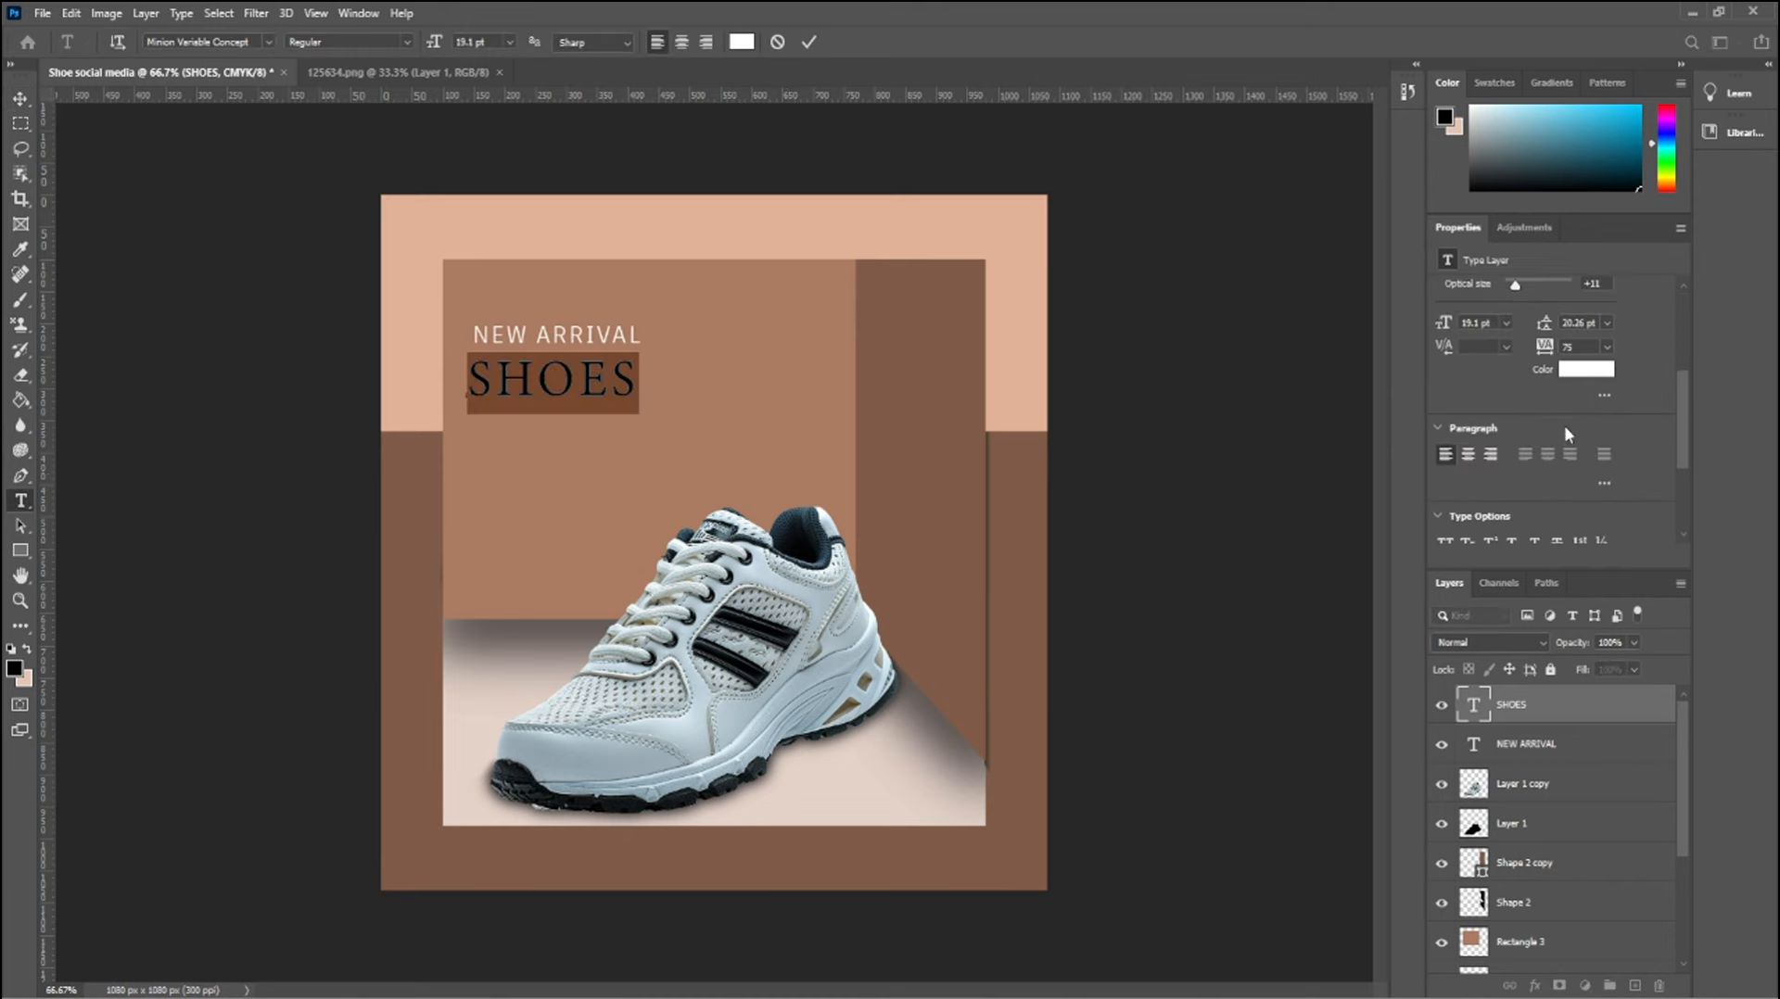
pyautogui.click(1589, 371)
pyautogui.moveTo(1517, 627)
pyautogui.mouseDown()
pyautogui.moveTo(1515, 610)
pyautogui.moveTo(1528, 643)
pyautogui.moveTo(1513, 524)
pyautogui.moveTo(1519, 604)
pyautogui.mouseUp()
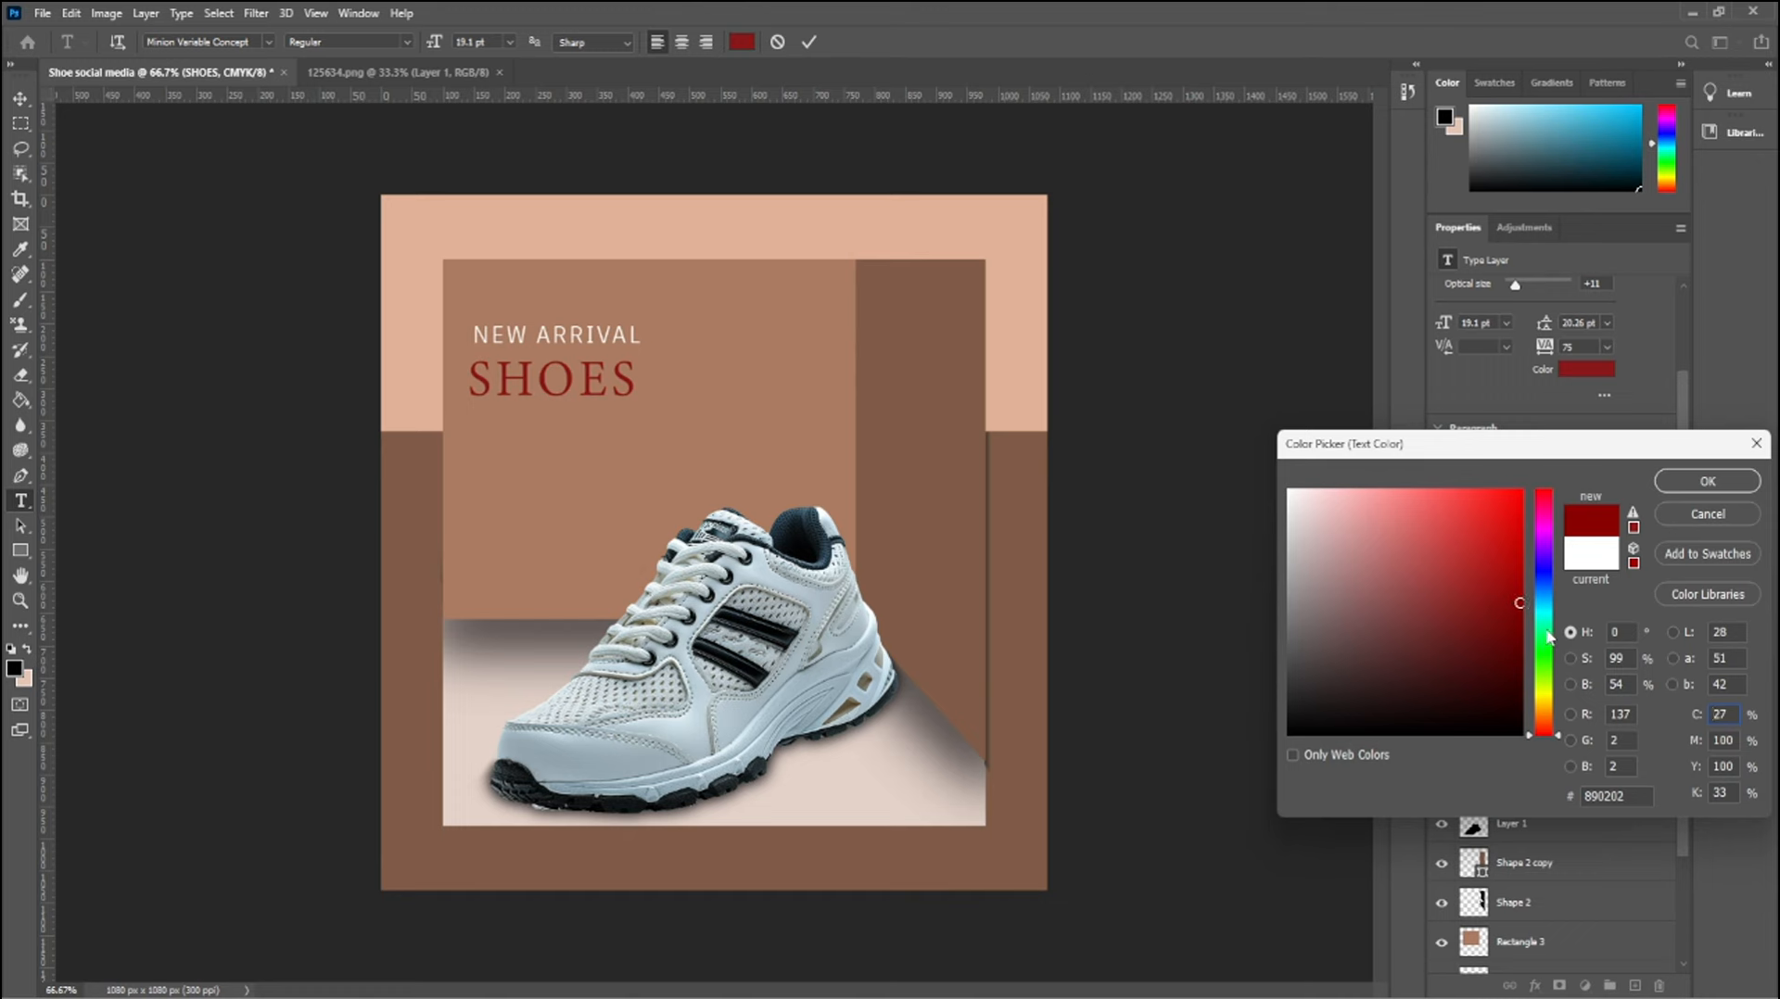
pyautogui.click(1708, 482)
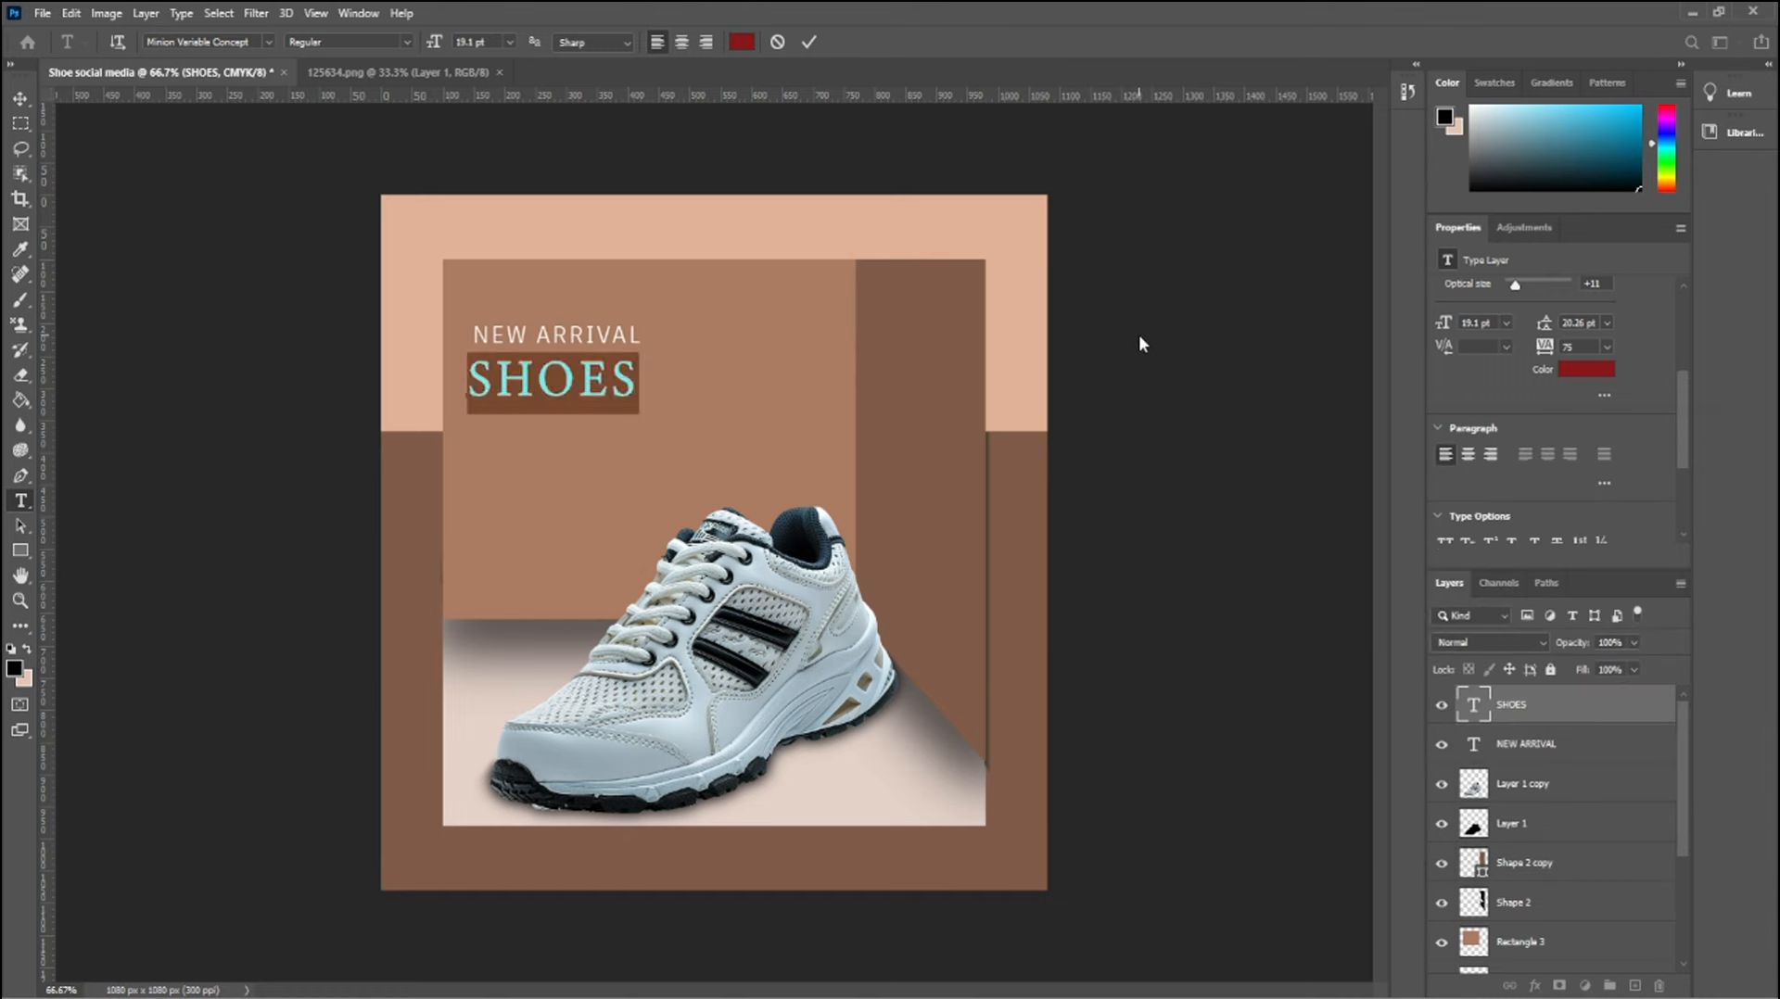
pyautogui.hotkey('ctrl', 'Return')
pyautogui.press('v')
pyautogui.click(249, 181)
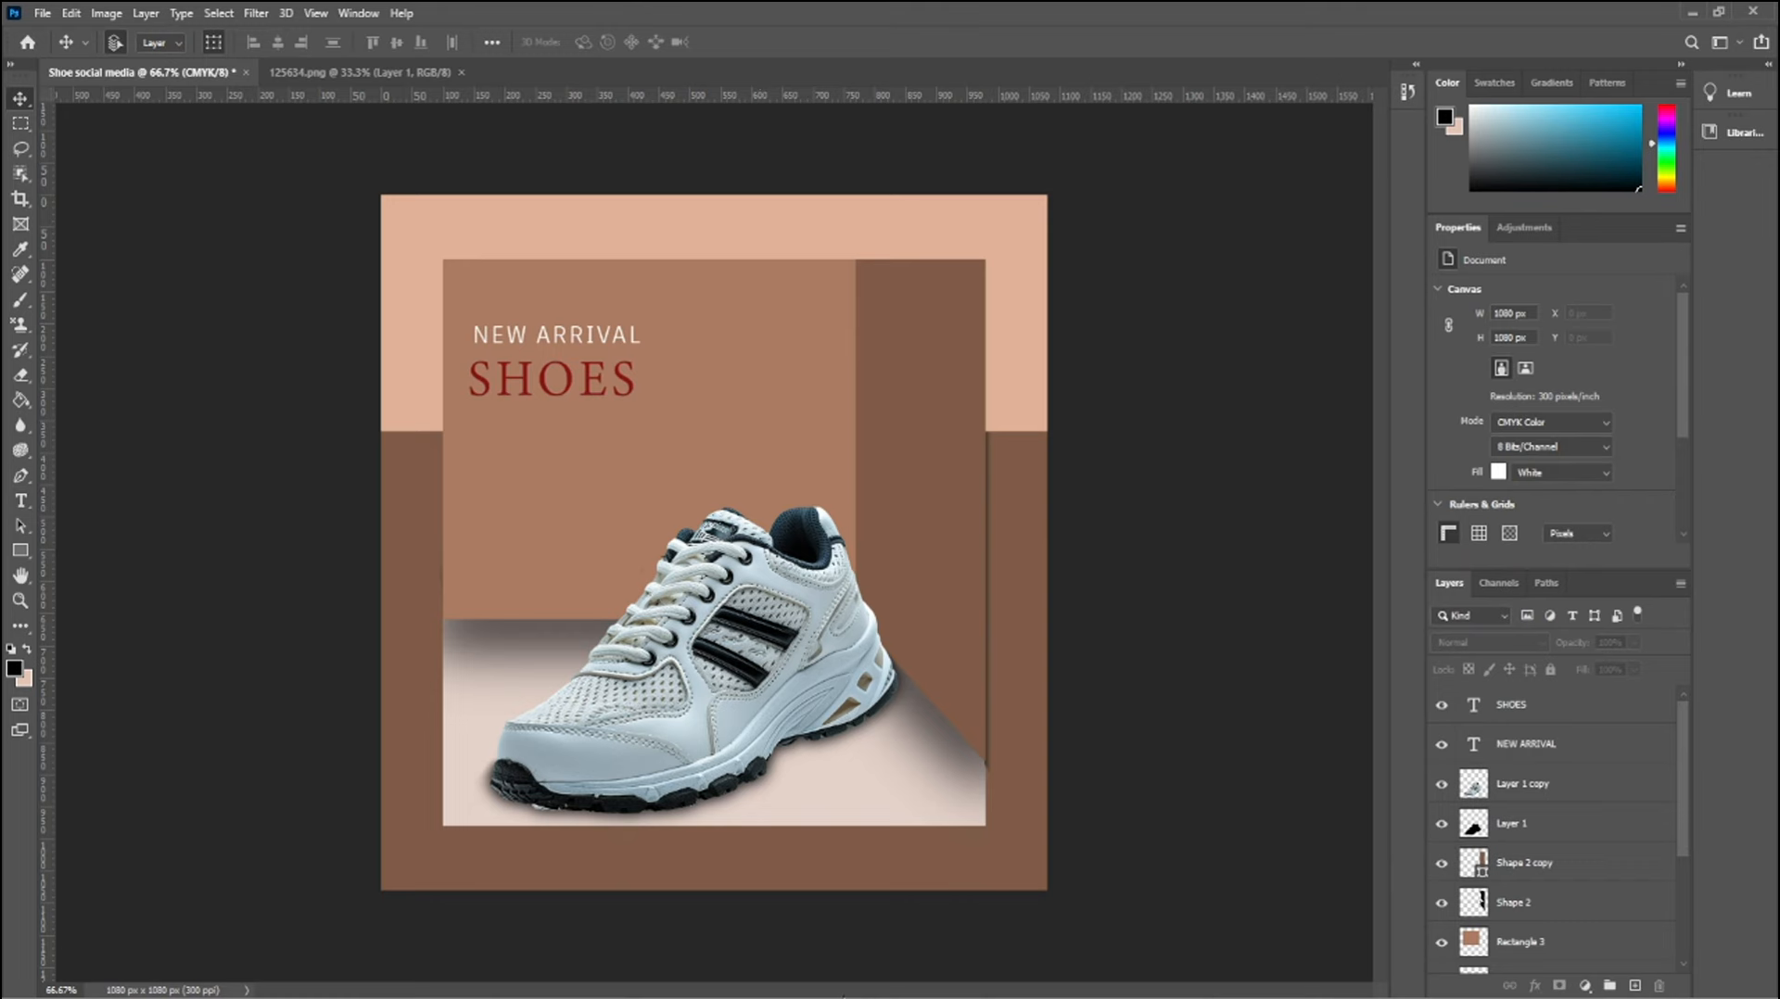
# Add a four-line Lorem ipsum paragraph text box about 364 px wide and place it just below SHOES
pyautogui.press('t')
pyautogui.moveTo(469, 431); pyautogui.dragTo(698, 478)
pyautogui.moveTo(581, 507); pyautogui.dragTo(577, 525)
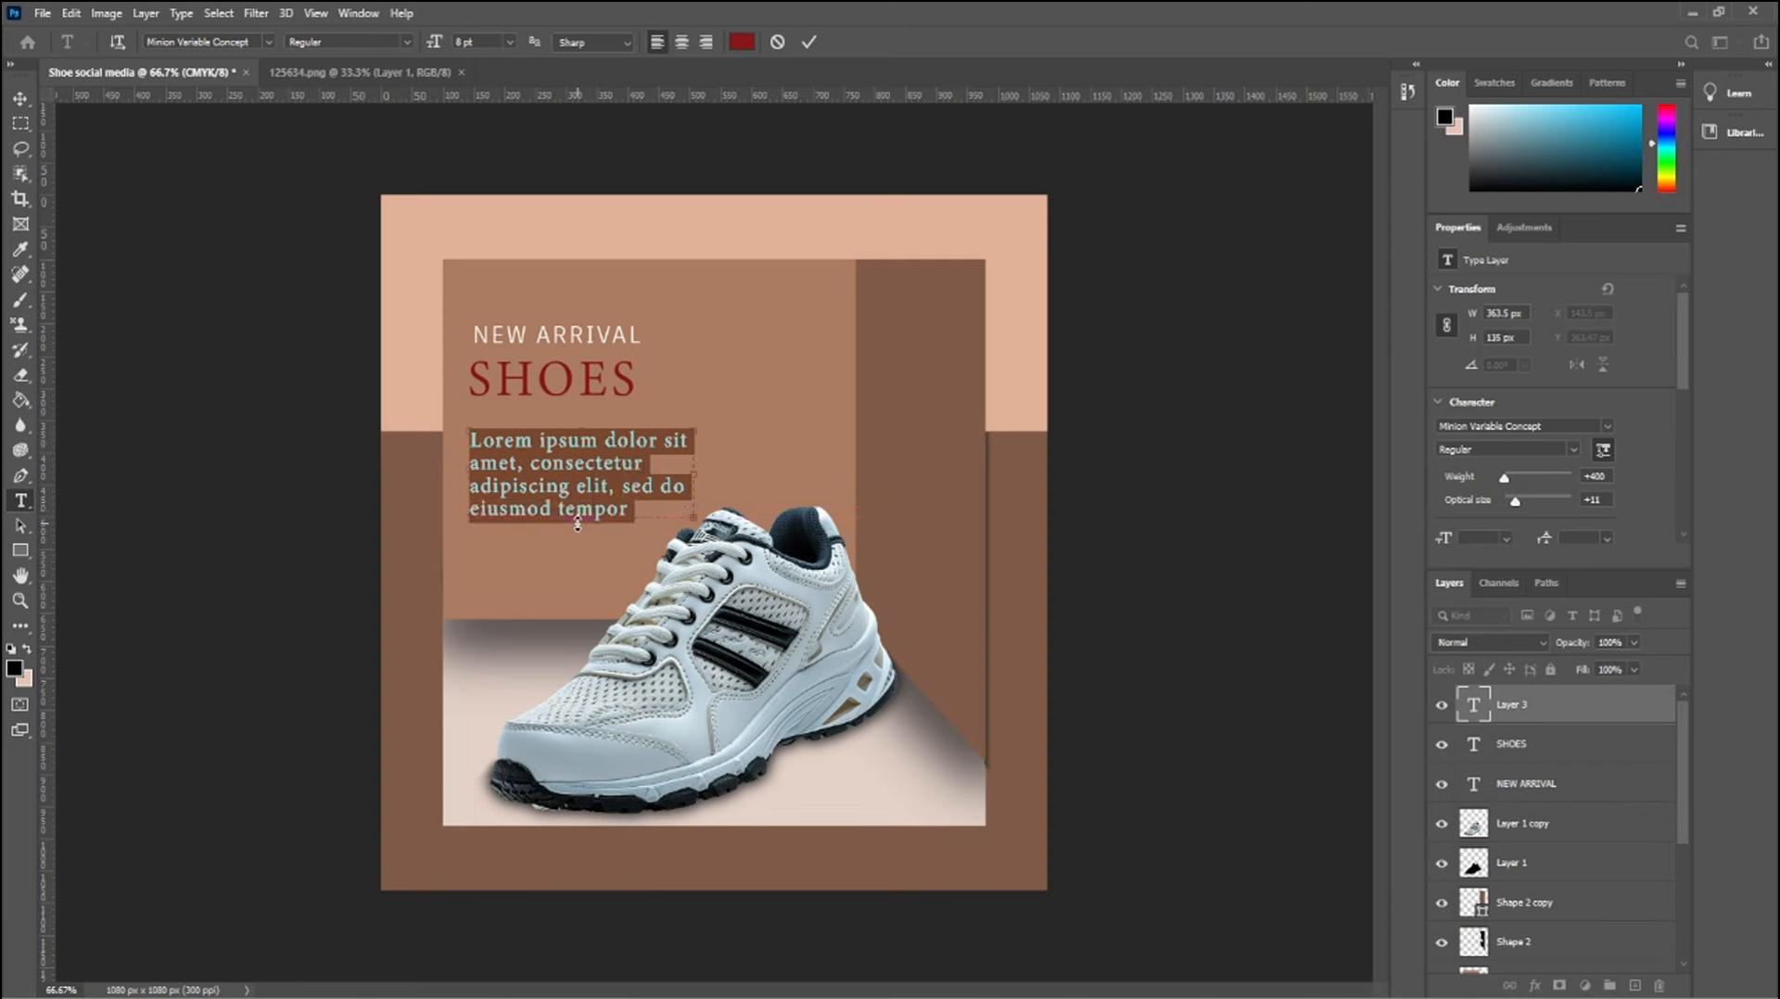
pyautogui.click(21, 100)
pyautogui.moveTo(551, 473); pyautogui.dragTo(543, 459)
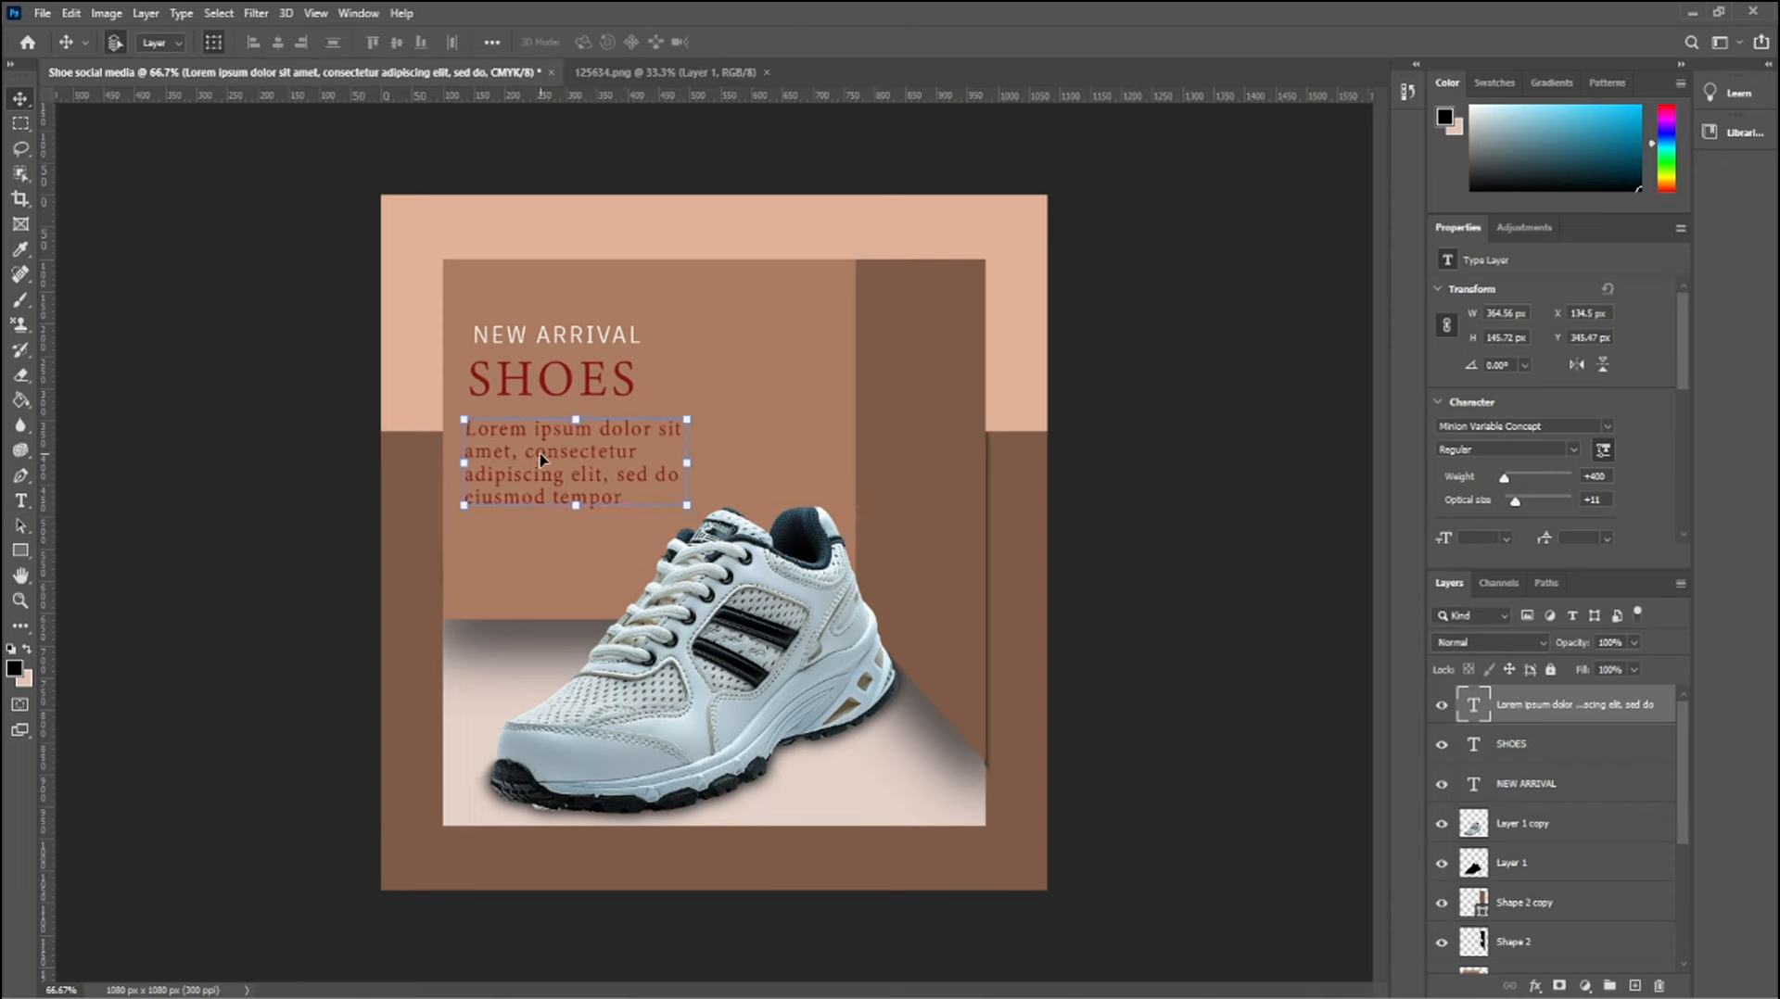
# Set the Lorem ipsum paragraph's text color to white
pyautogui.doubleClick(542, 459)
pyautogui.scroll(-3, 1604, 441)
pyautogui.click(1579, 449)
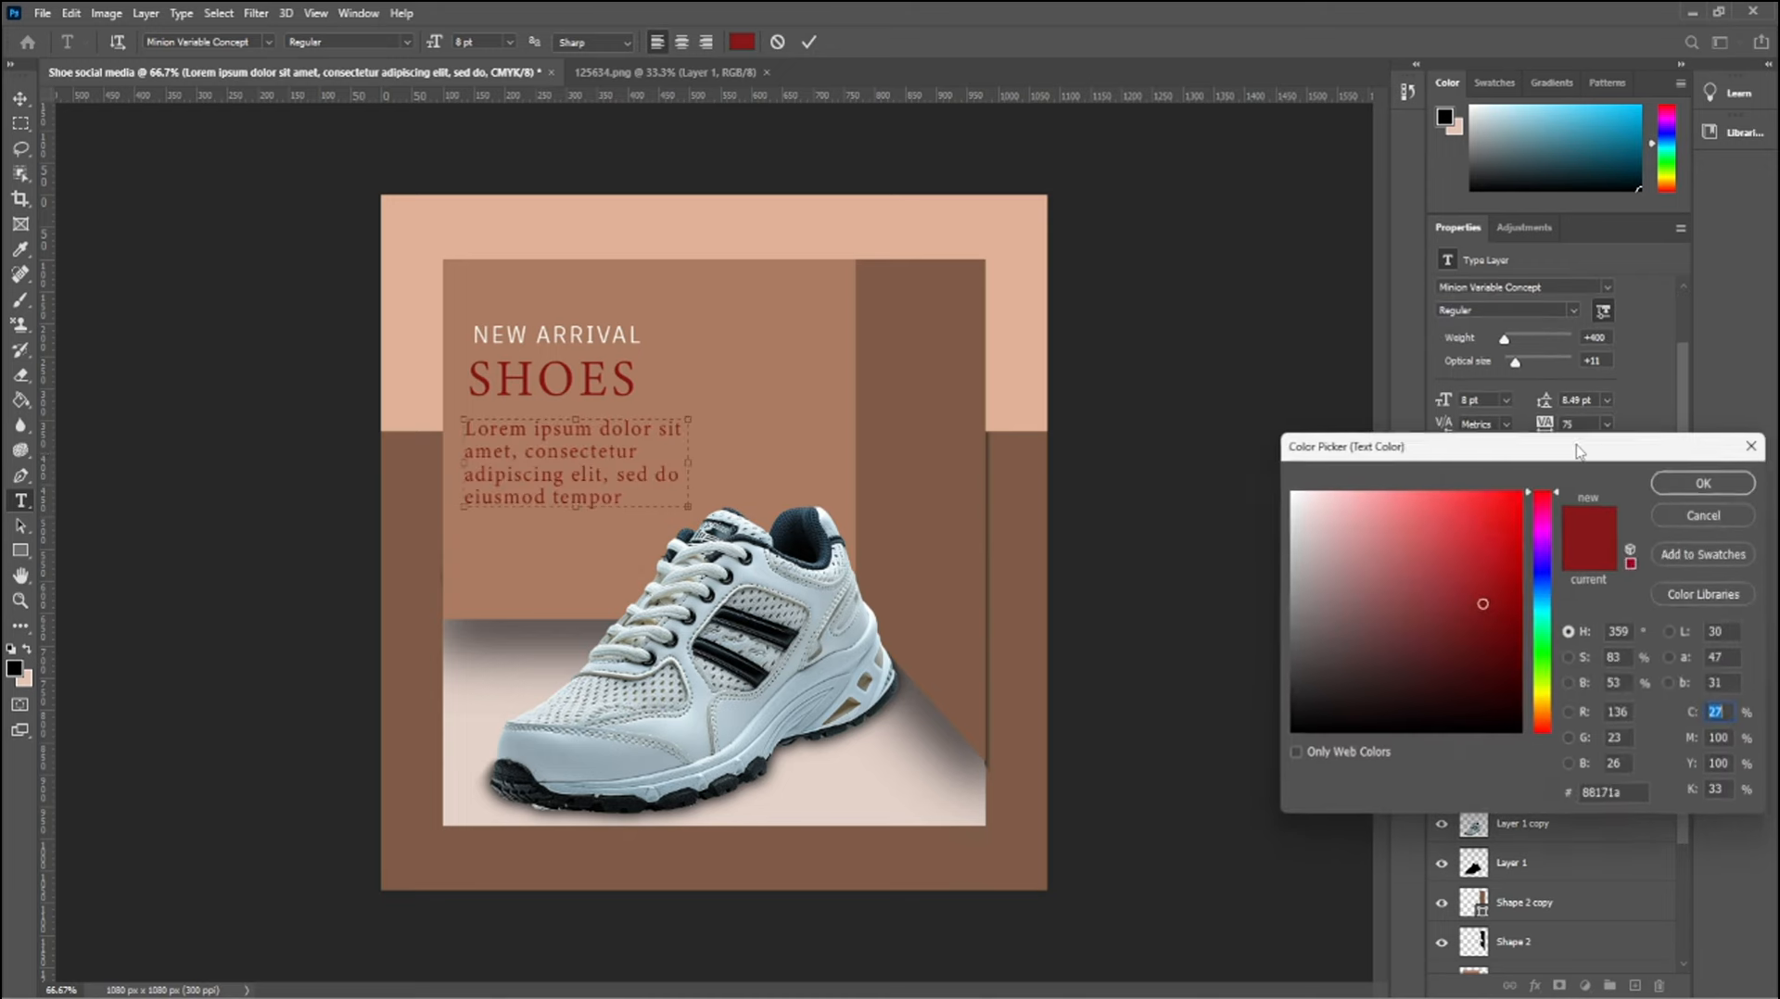
pyautogui.moveTo(1357, 519); pyautogui.dragTo(1243, 469)
pyautogui.click(1713, 492)
pyautogui.hotkey('ctrl', 'Return')
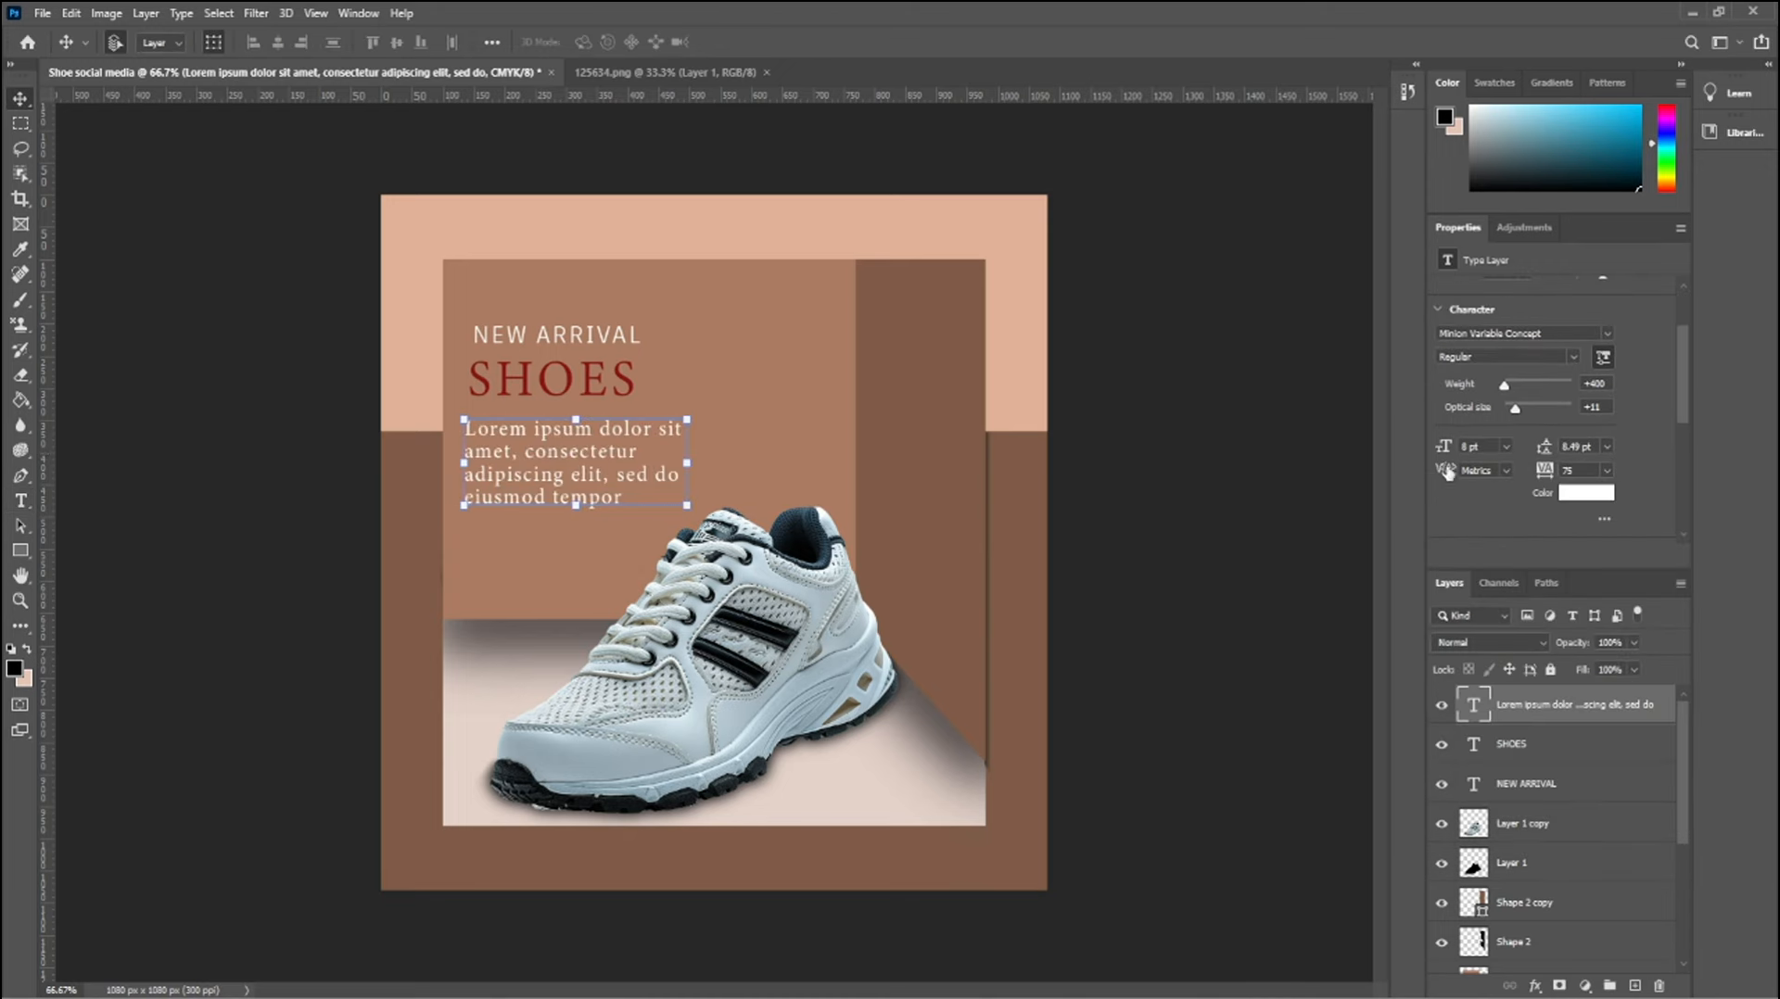
# Reduce the Lorem ipsum paragraph's font size to a smaller preset and deselect the layer
pyautogui.click(1506, 447)
pyautogui.click(1487, 488)
pyautogui.click(1212, 492)
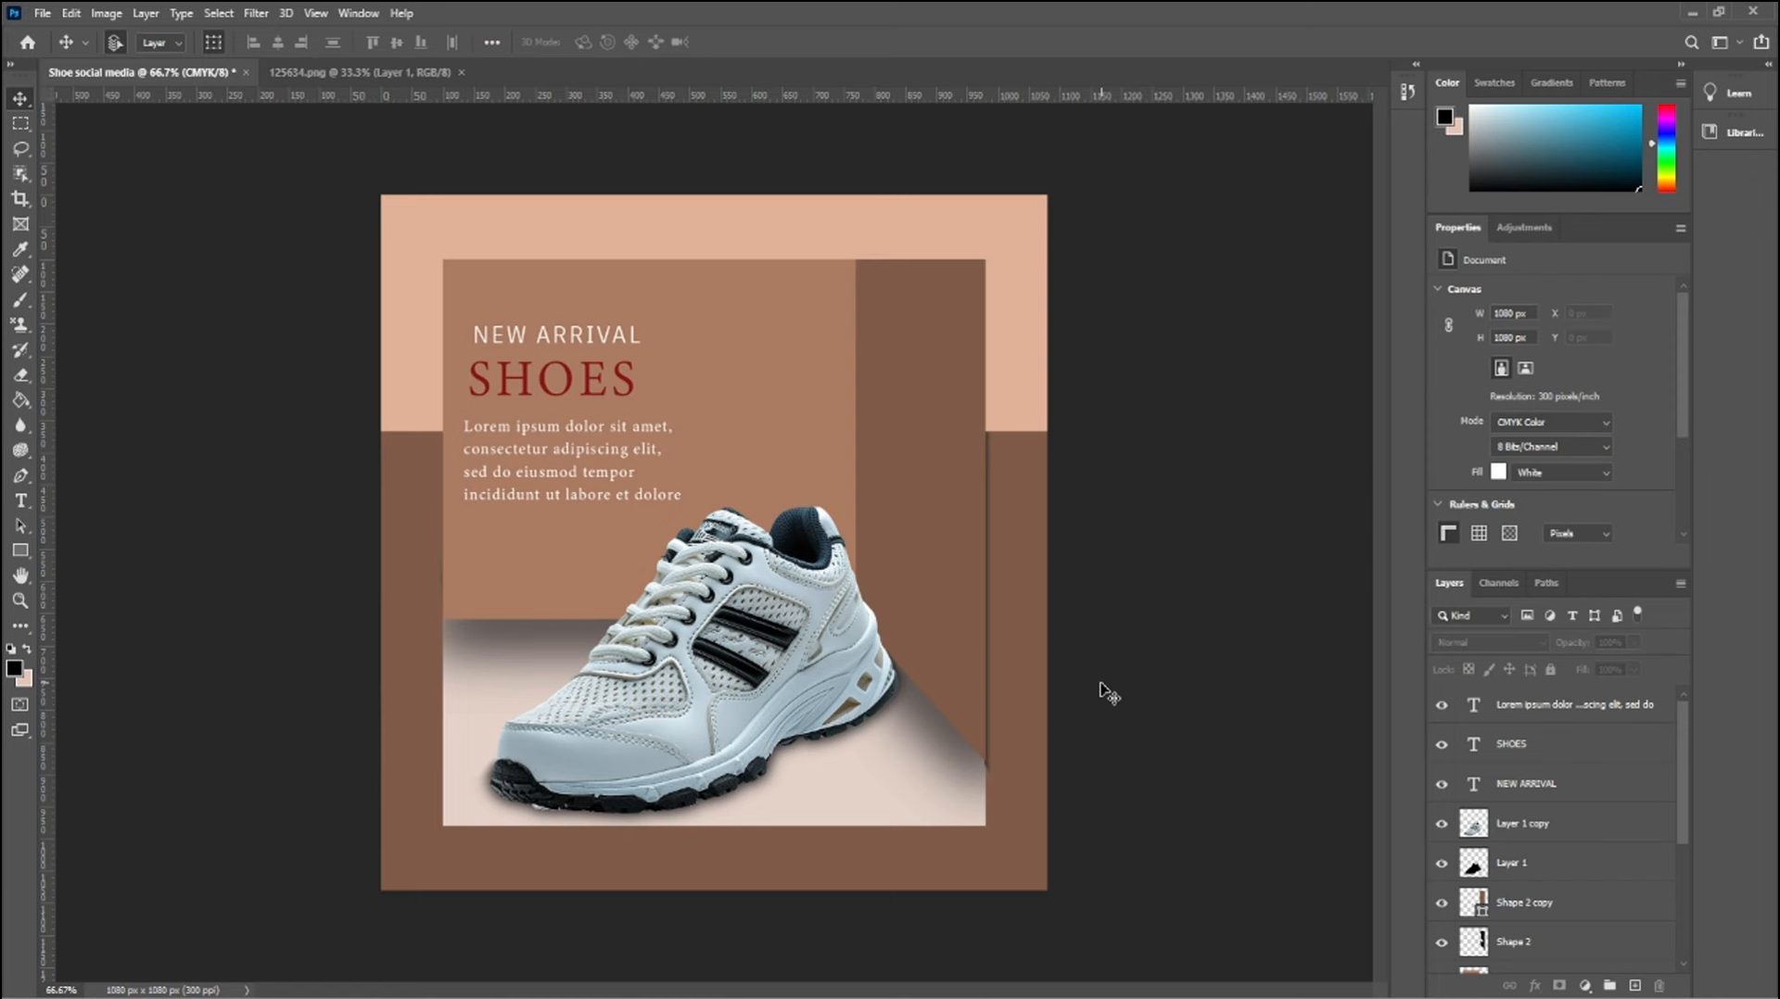
# Add the text 50%OFF, enlarge it to about 256 px wide and place it below the paragraph, aligned with its left edge
pyautogui.press('t')
pyautogui.click(501, 646)
pyautogui.write('50')
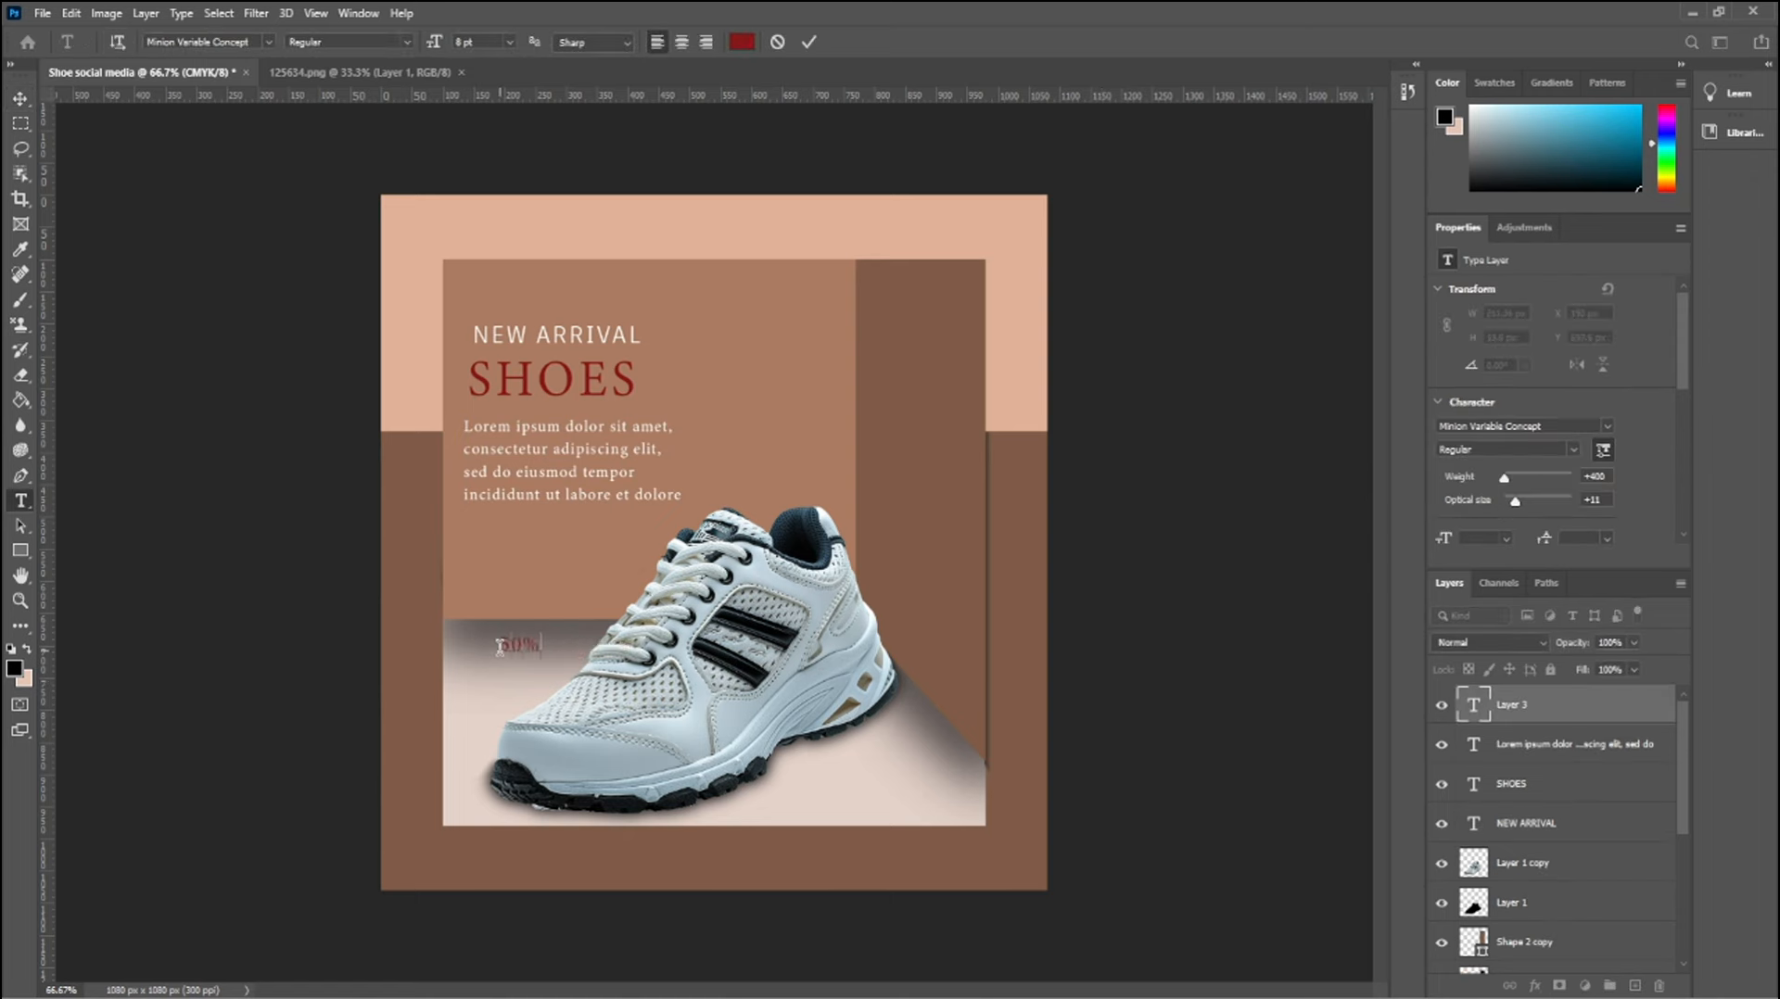
pyautogui.write('%OFF')
pyautogui.click(21, 97)
pyautogui.moveTo(555, 645); pyautogui.dragTo(578, 551)
pyautogui.hotkey('ctrl', 't')
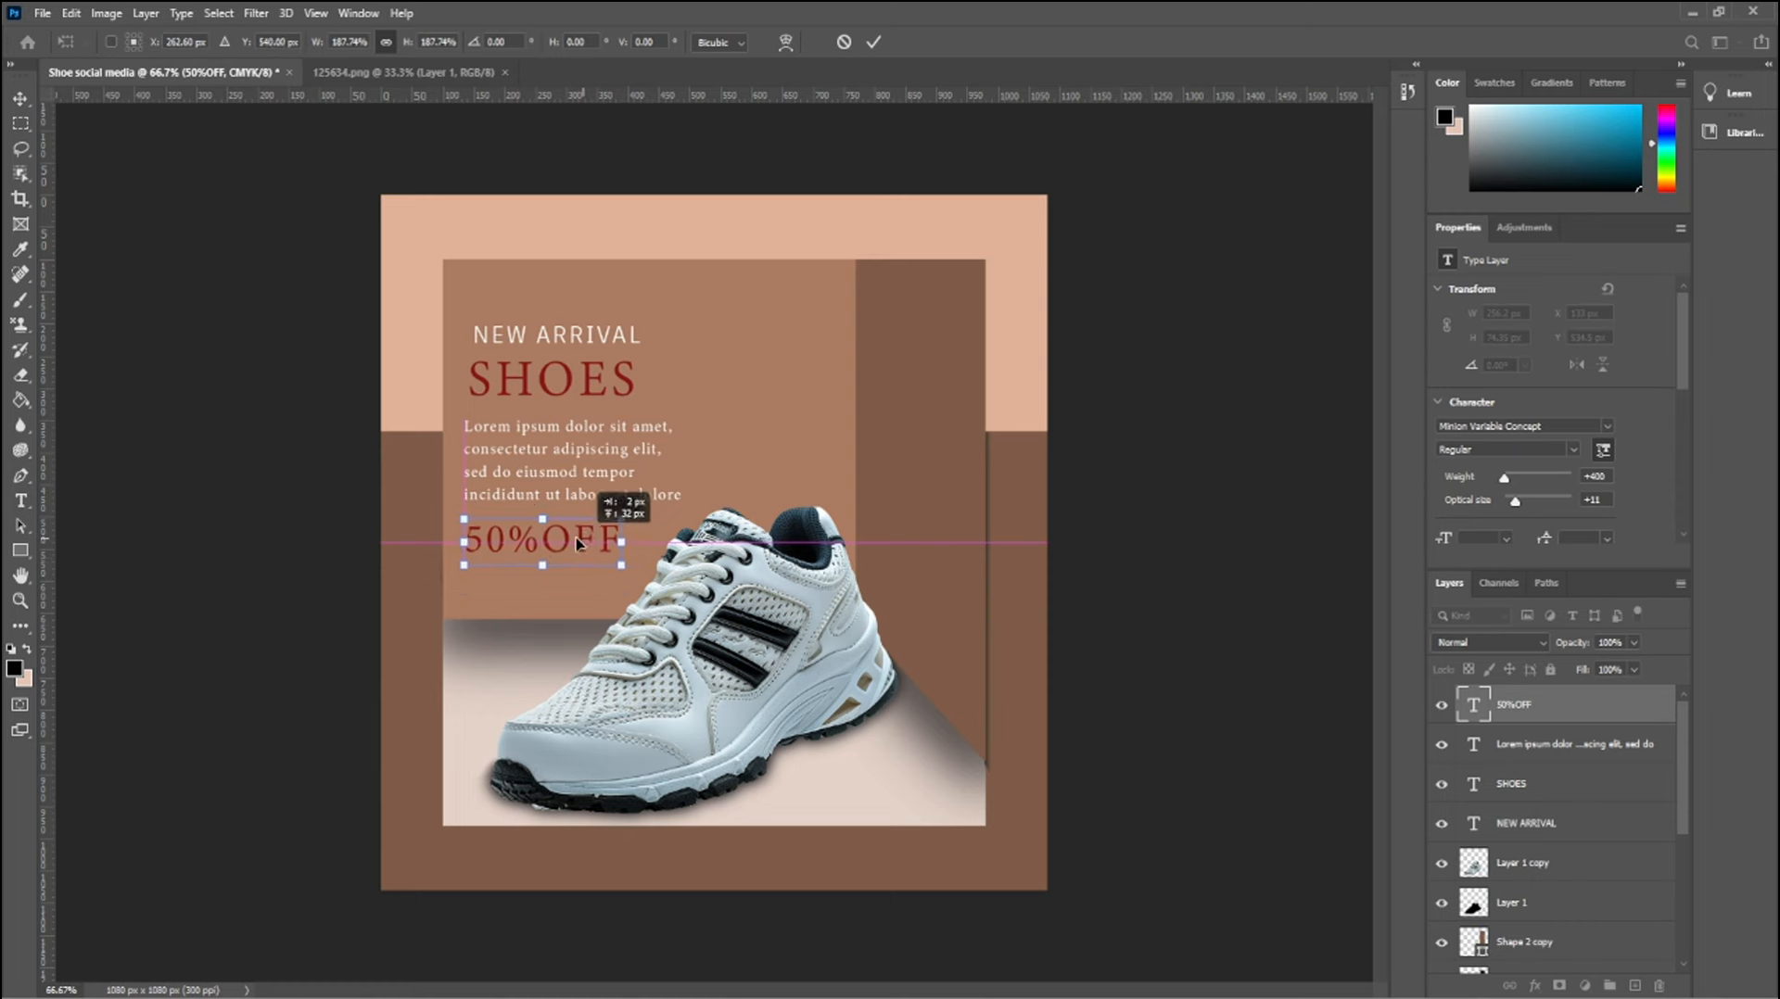
pyautogui.press('Return')
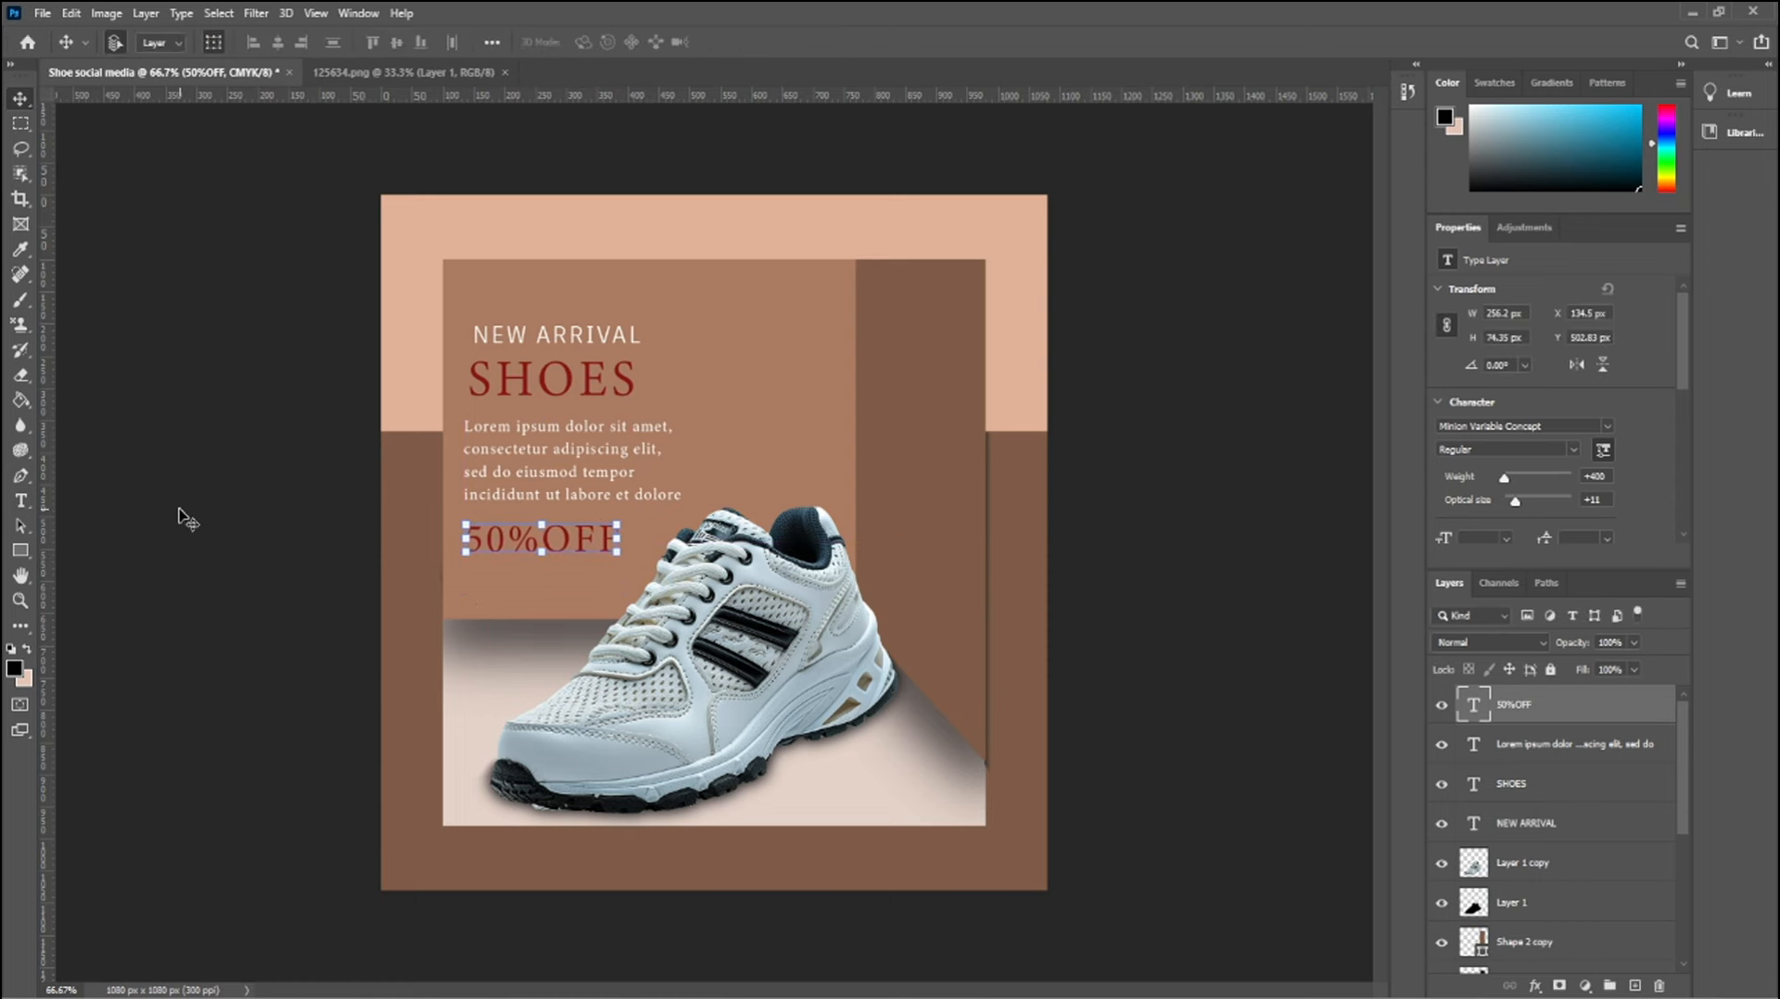
pyautogui.click(181, 516)
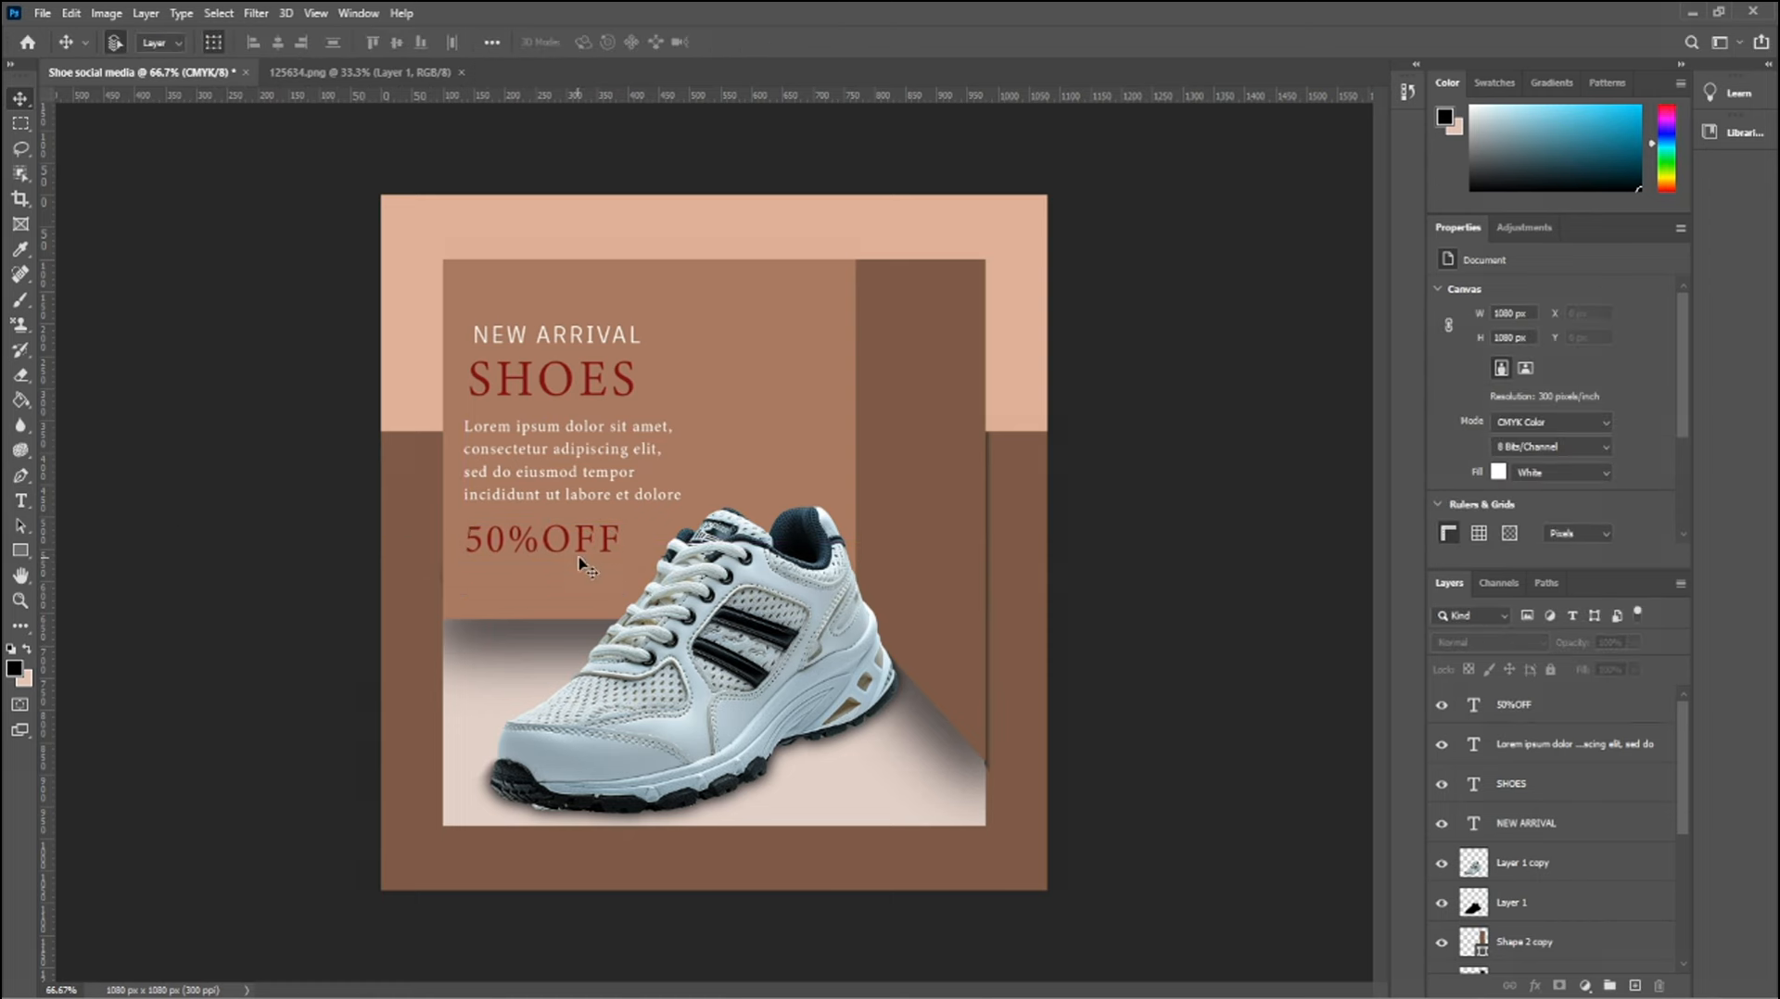
# Draw a small horizontal rounded rectangle with a 10 px radius in the lower-right corner of the inner panel, beneath the shoe's heel
pyautogui.rightClick(19, 550)
pyautogui.click(102, 568)
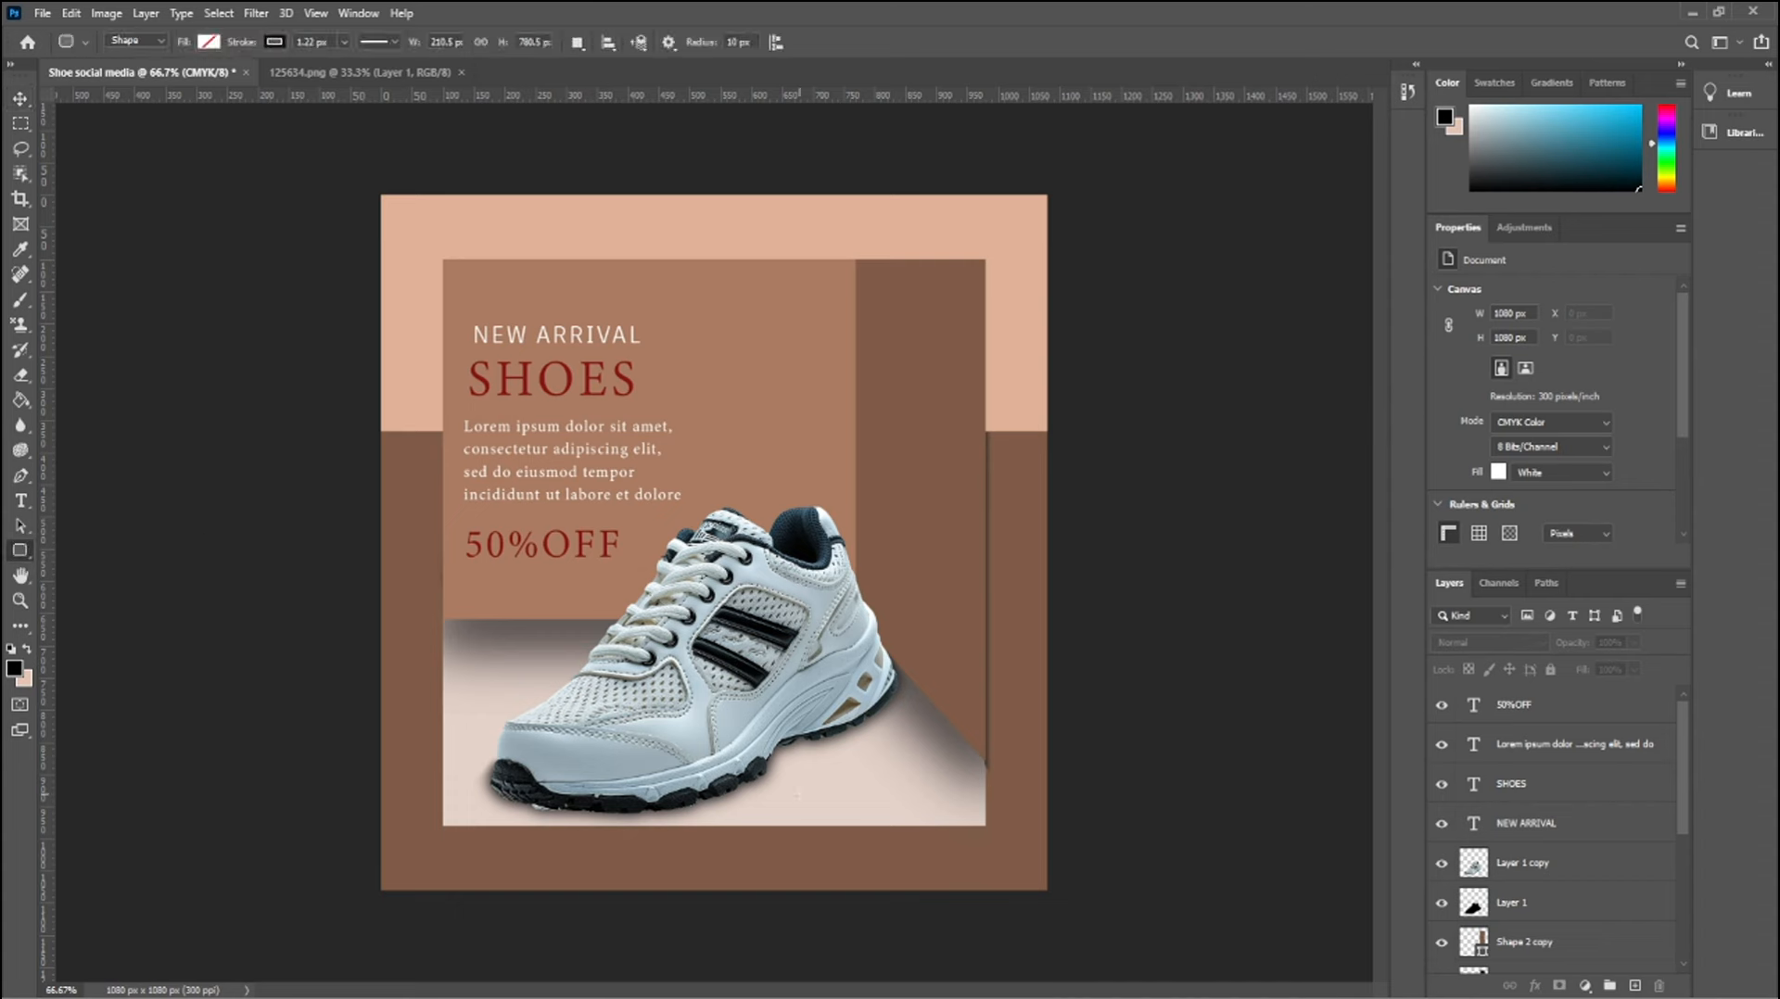
pyautogui.moveTo(808, 784); pyautogui.dragTo(944, 819)
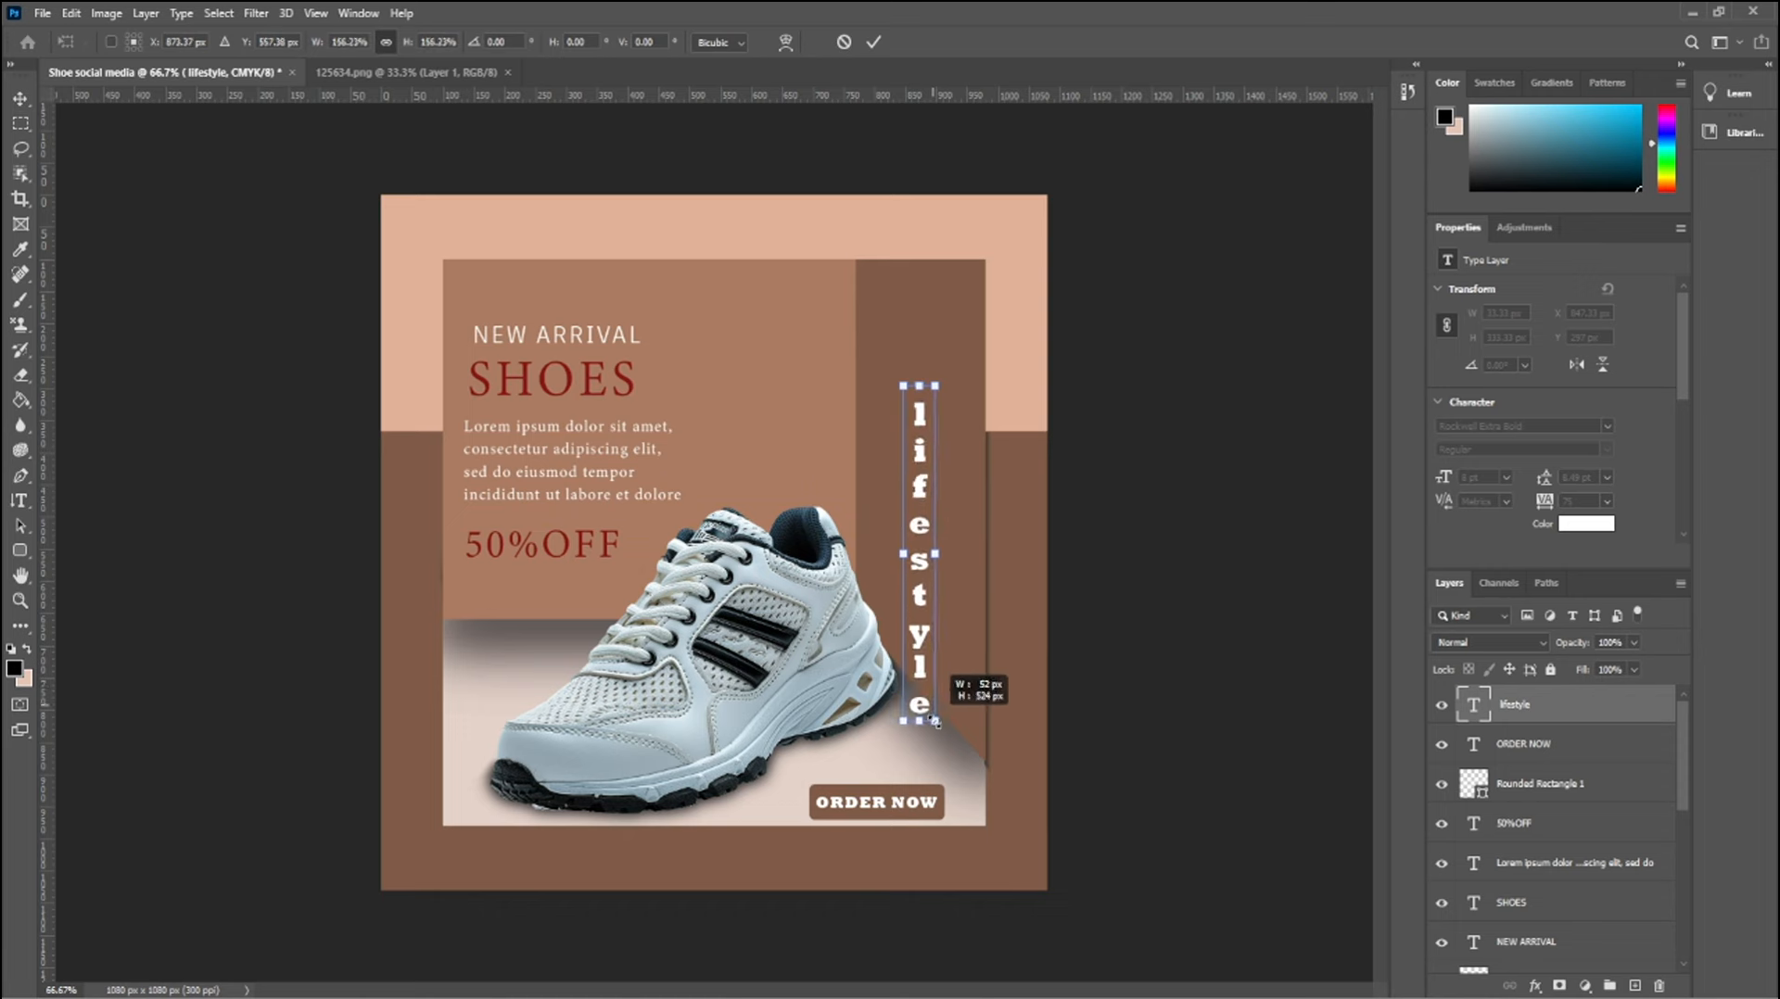
# Enlarge the vertical lifestyle text and reposition it on the dark brown strip beside the shoe
pyautogui.moveTo(951, 727)
pyautogui.mouseDown()
pyautogui.moveTo(933, 626)
pyautogui.moveTo(961, 739)
pyautogui.mouseUp()
pyautogui.moveTo(935, 520); pyautogui.dragTo(931, 580)
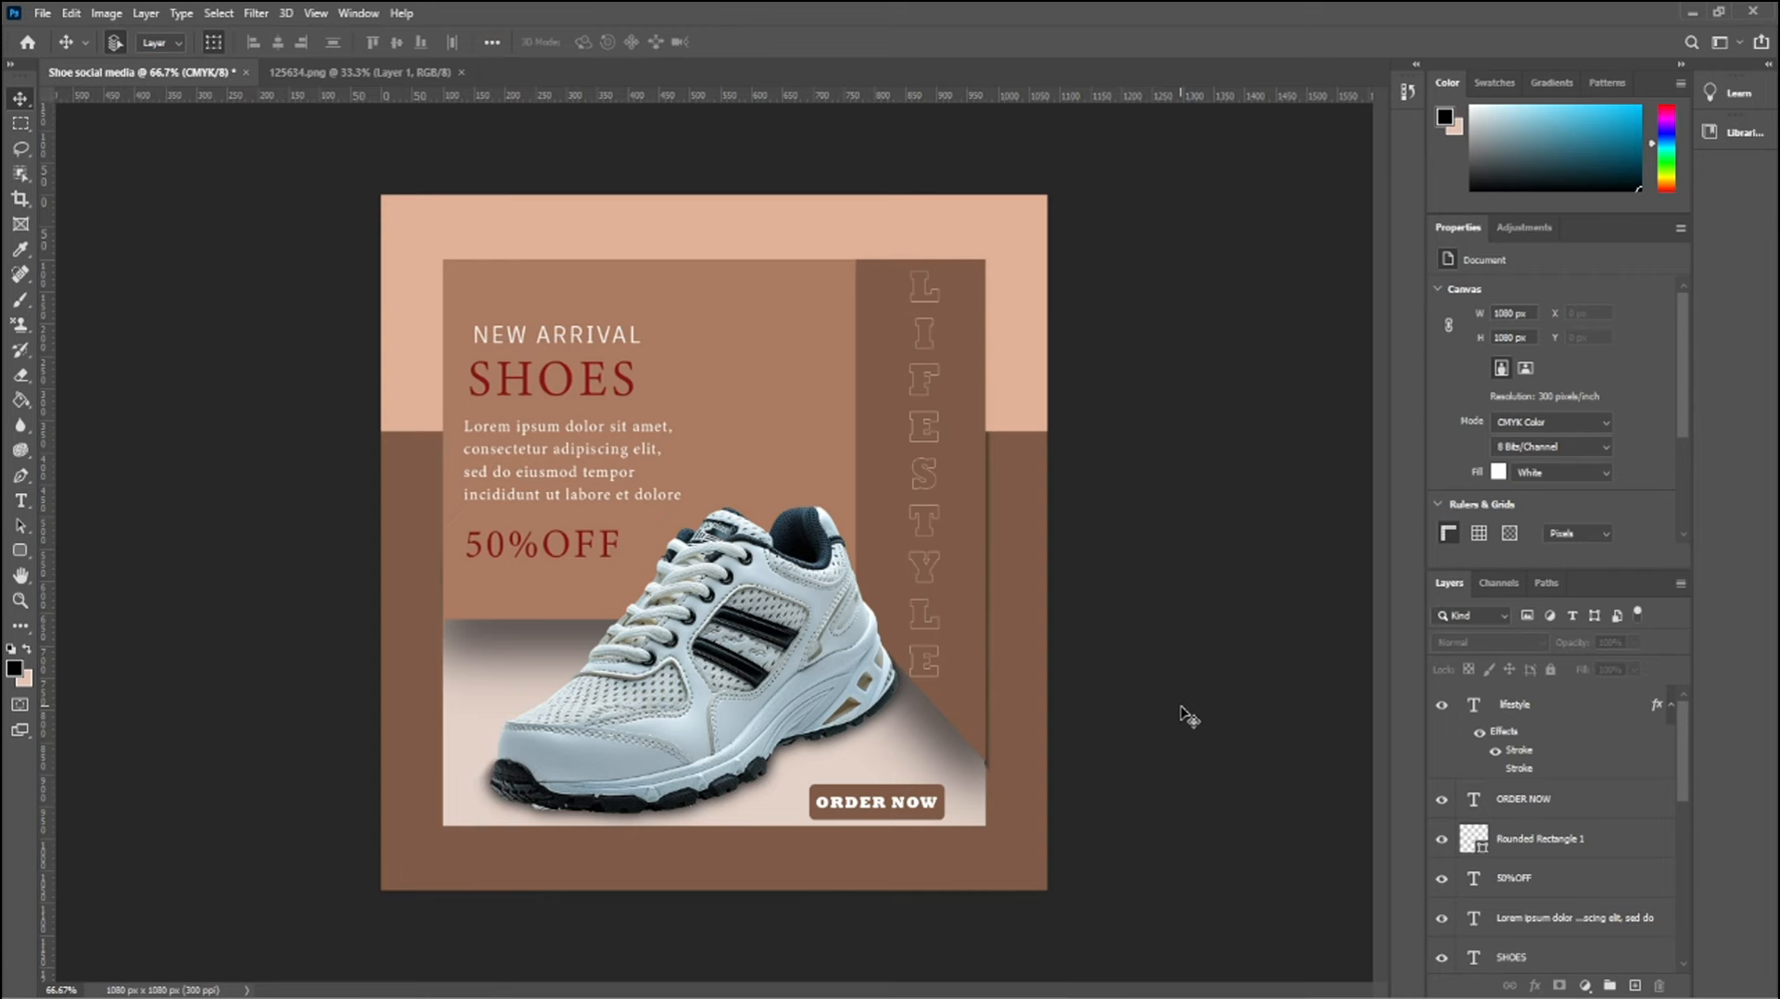
# Preview the vertical lifestyle text with its second stroke effect shown, hide that stroke again and deselect the layer
pyautogui.click(933, 569)
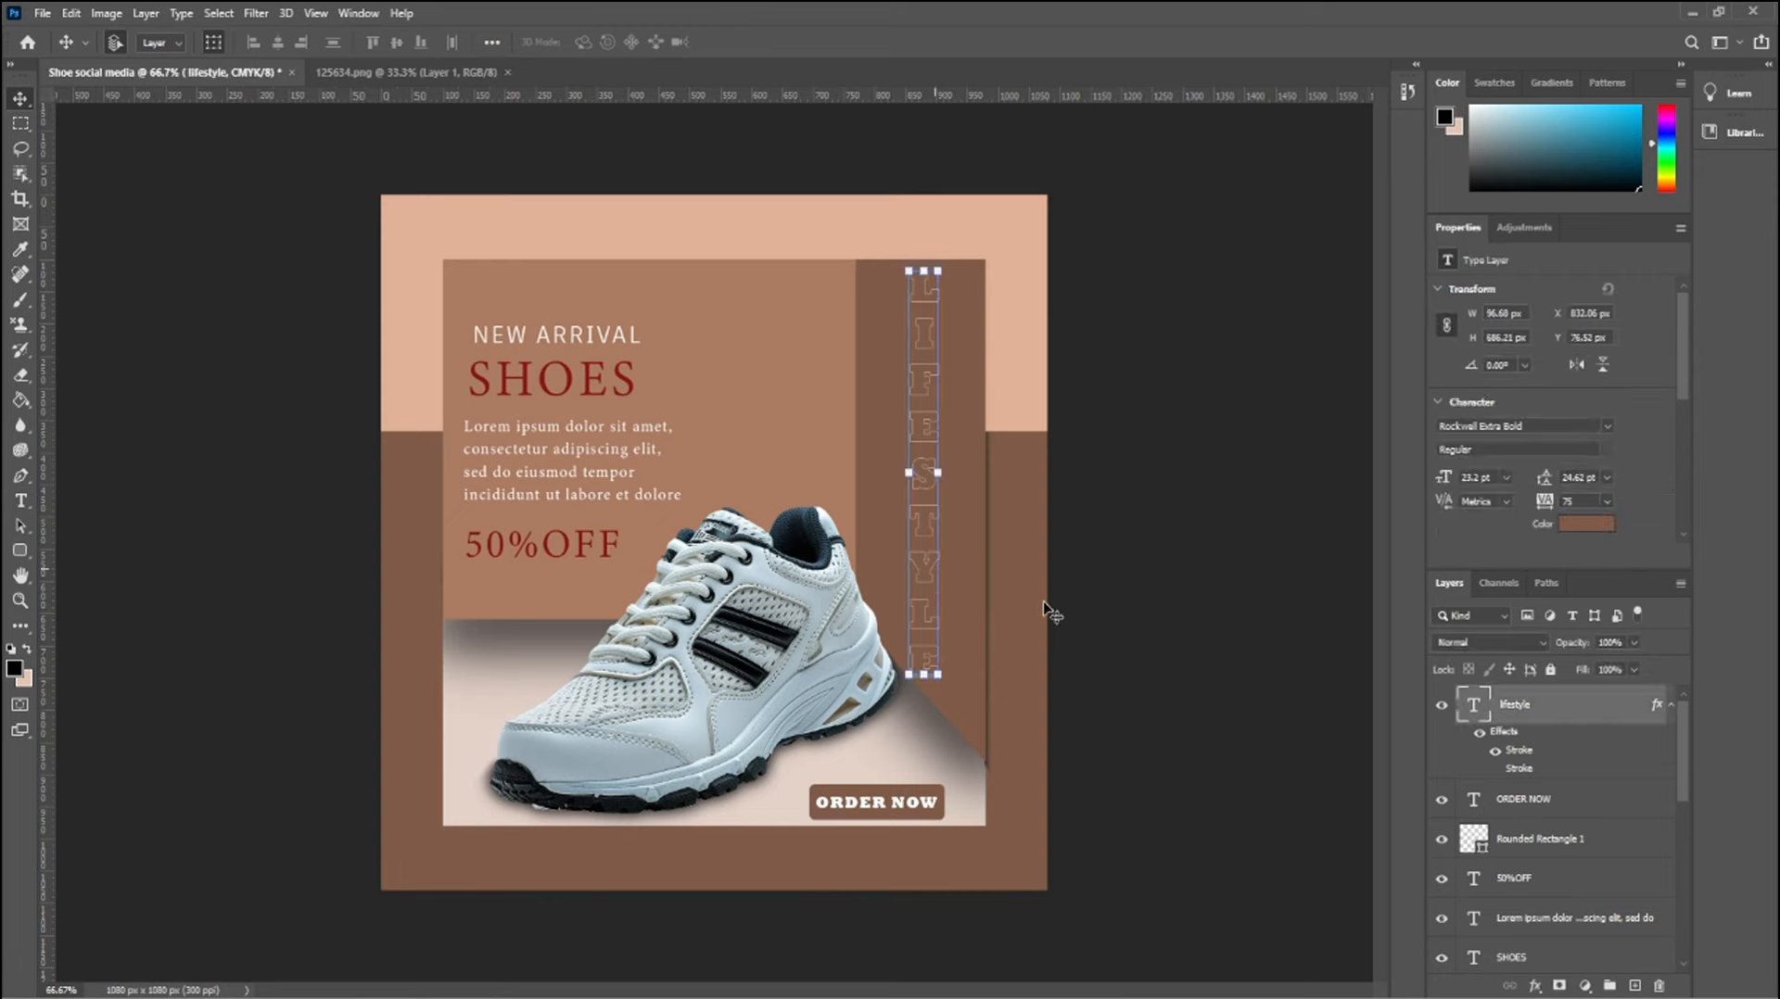
pyautogui.click(1496, 751)
pyautogui.click(1497, 770)
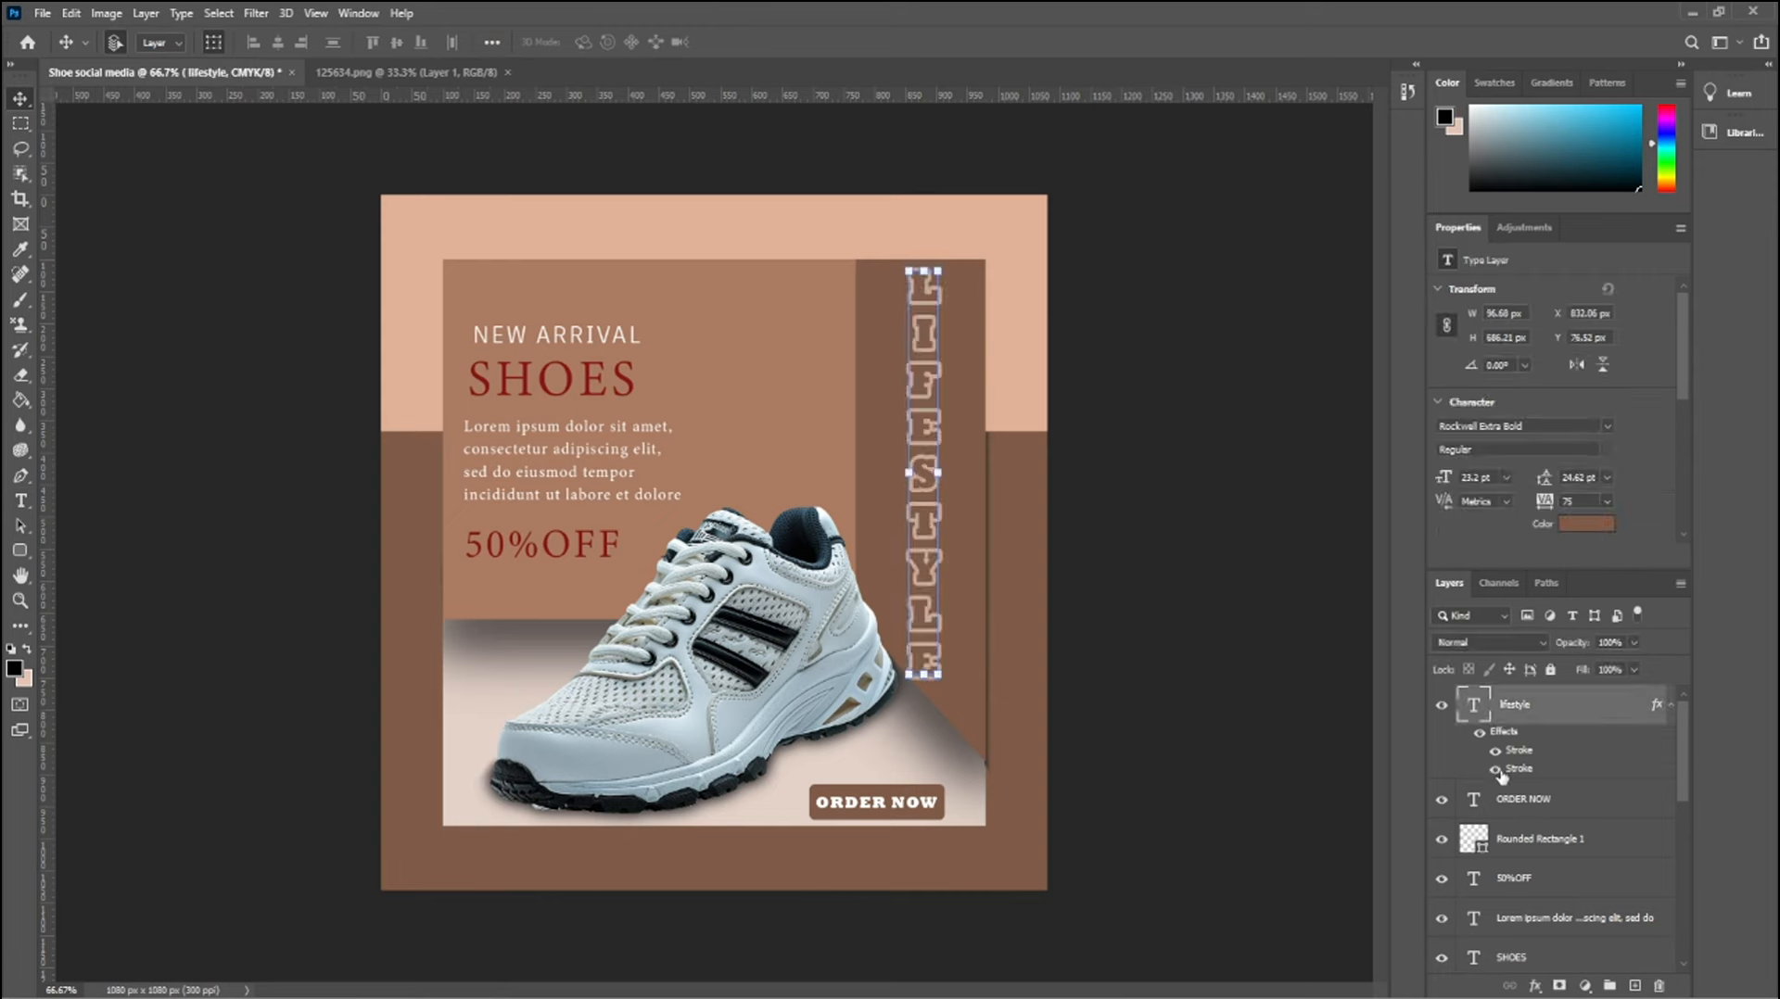
pyautogui.click(1499, 772)
pyautogui.click(1204, 485)
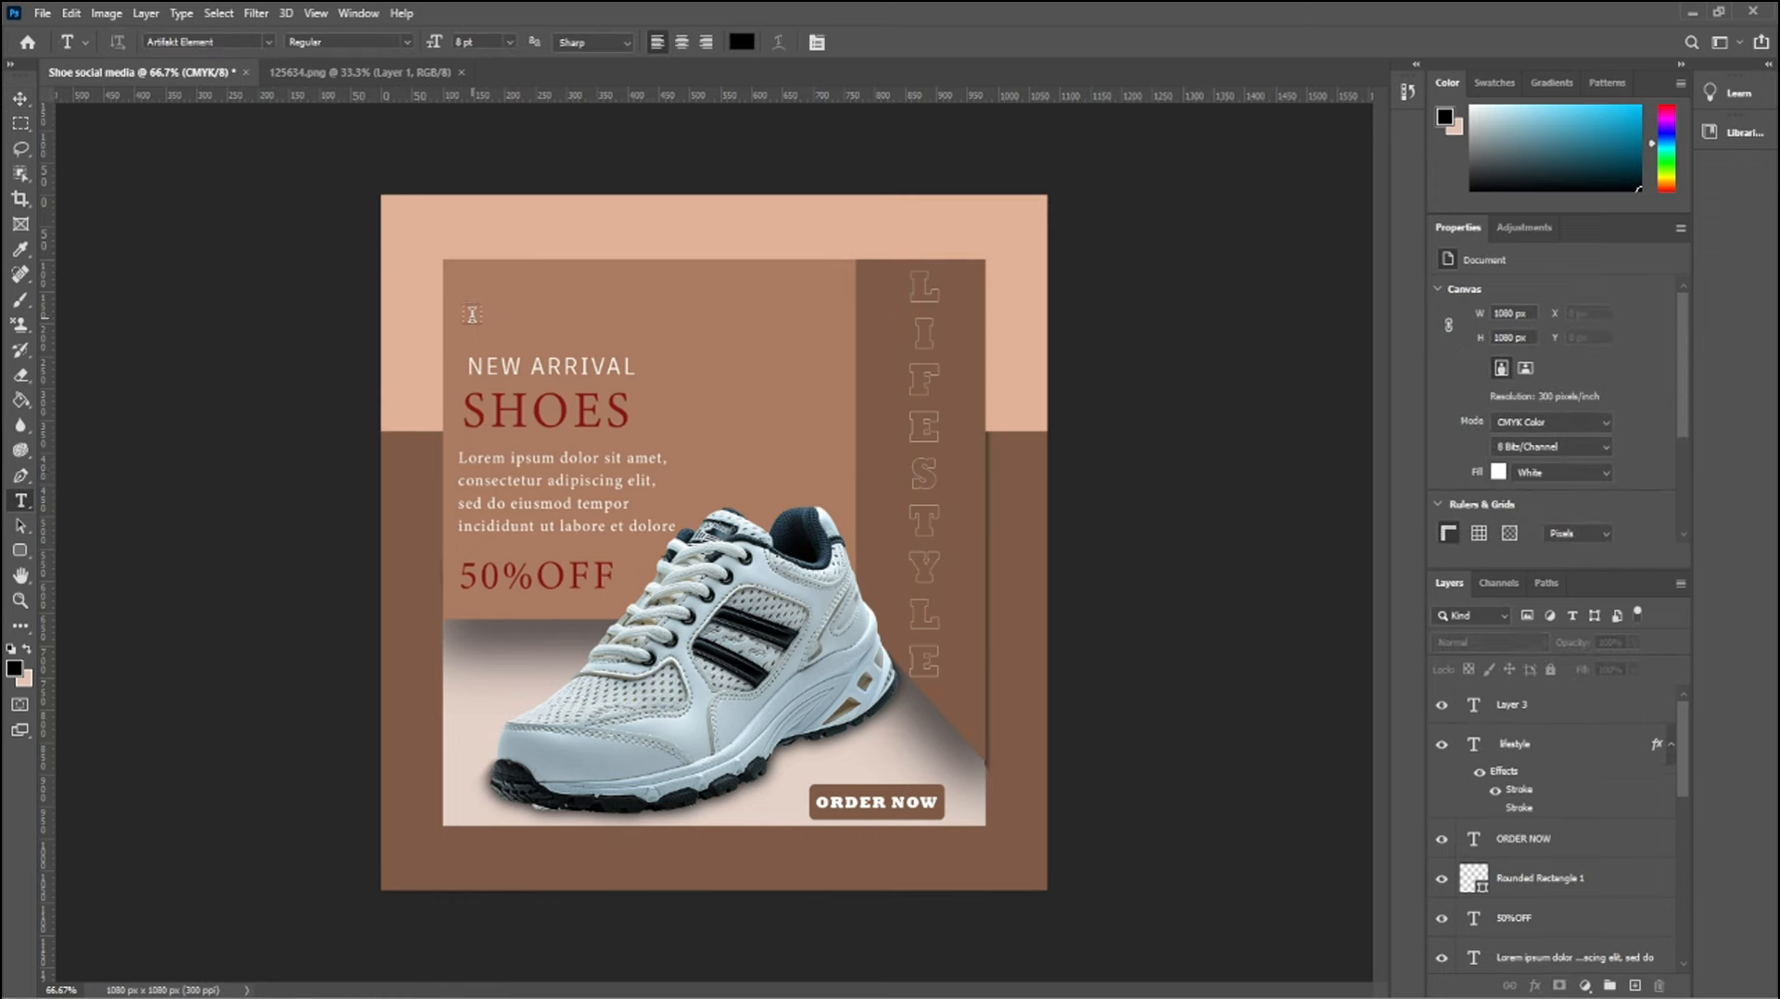
# Add the text LOGO HERE in the upper-left corner of the inner panel, above NEW ARRIVAL
pyautogui.click(480, 291)
pyautogui.write('LOGO')
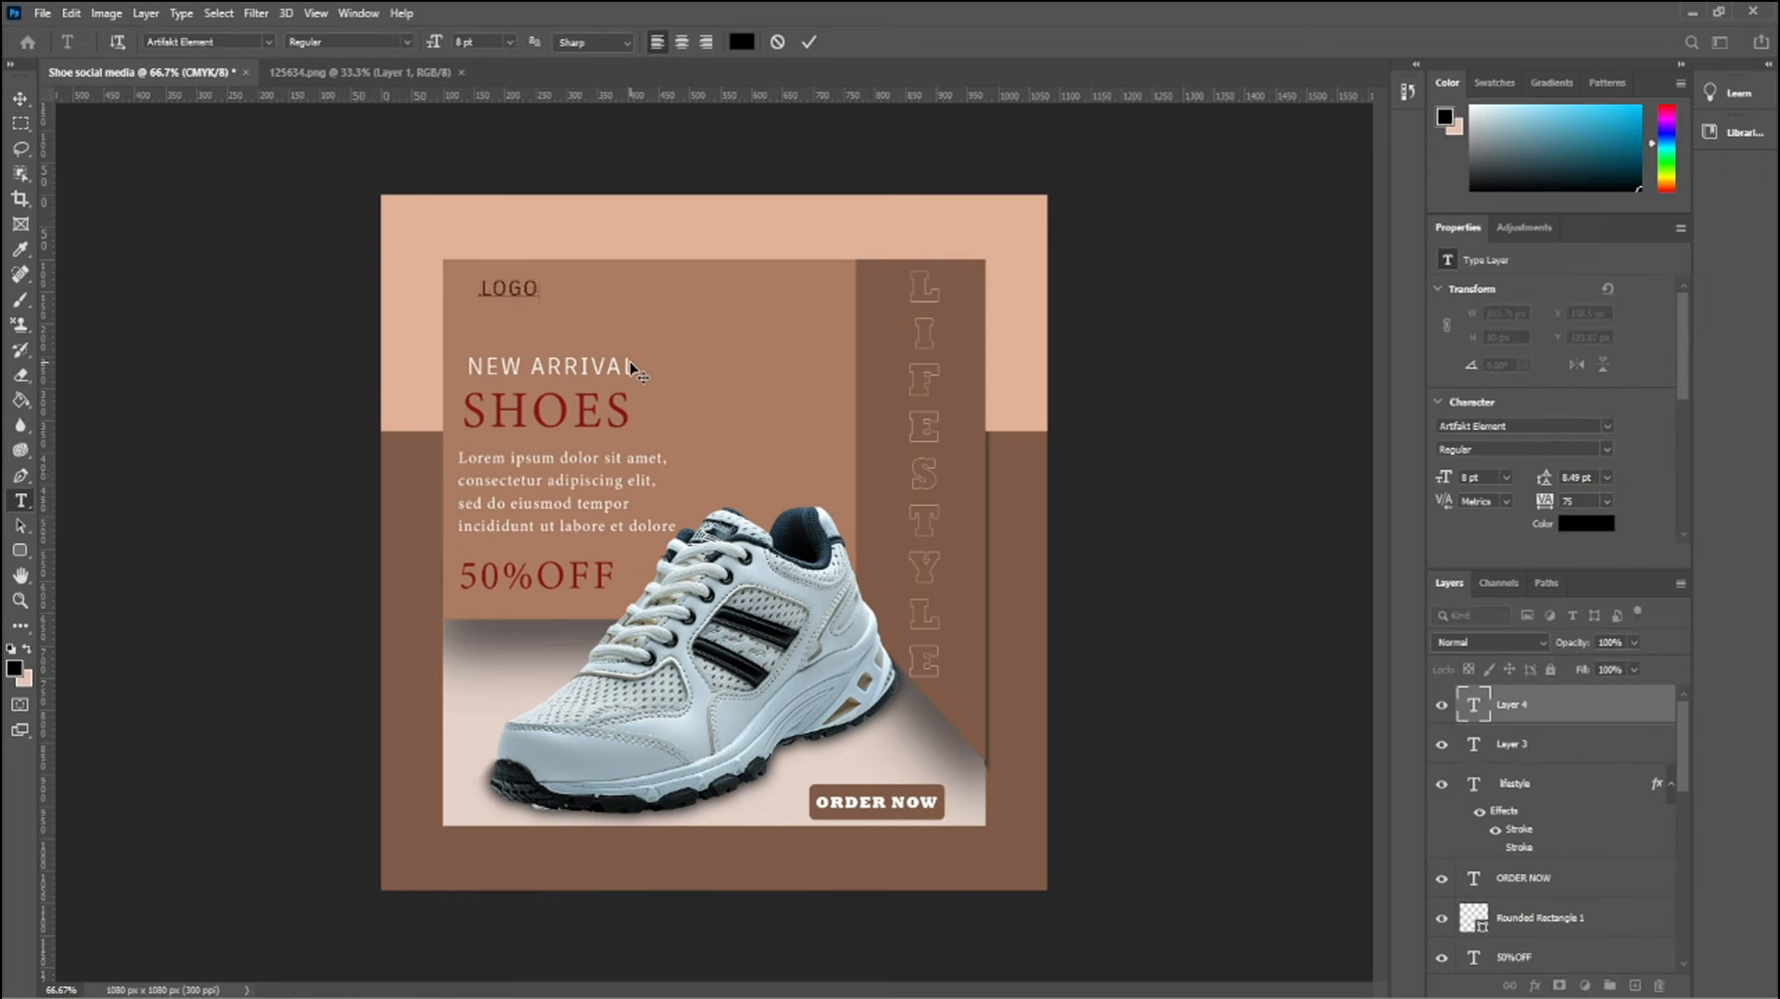
pyautogui.write(' HERE')
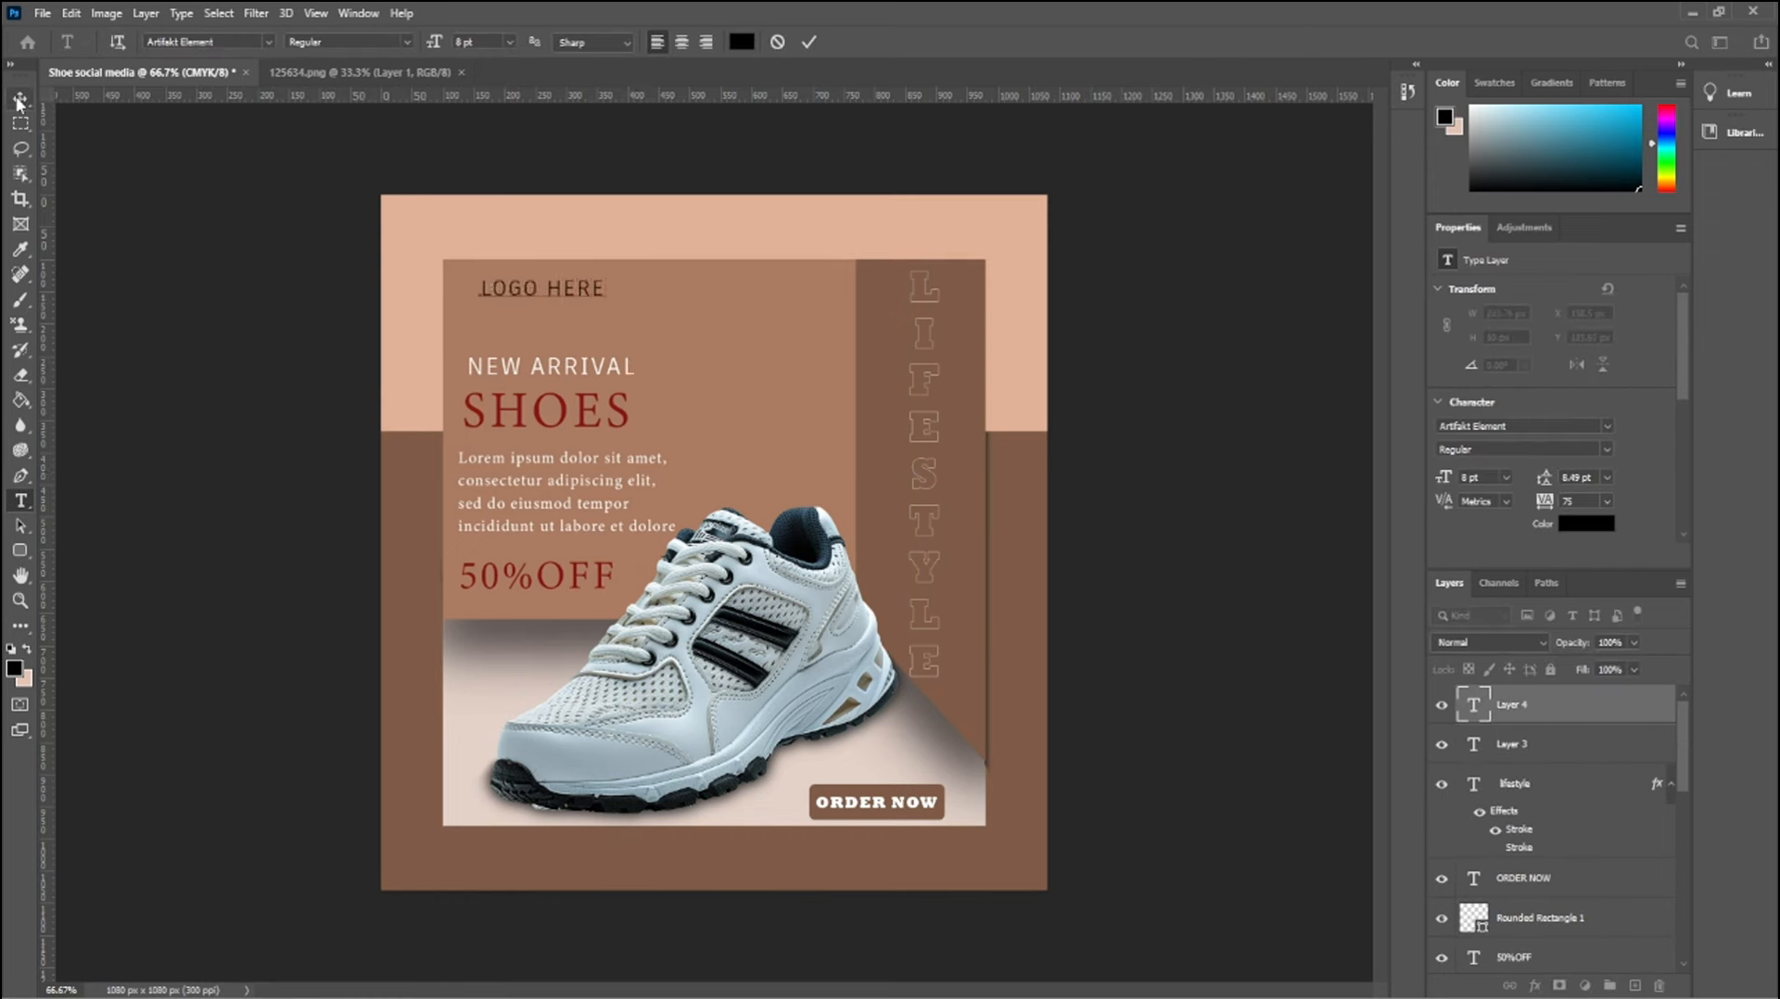